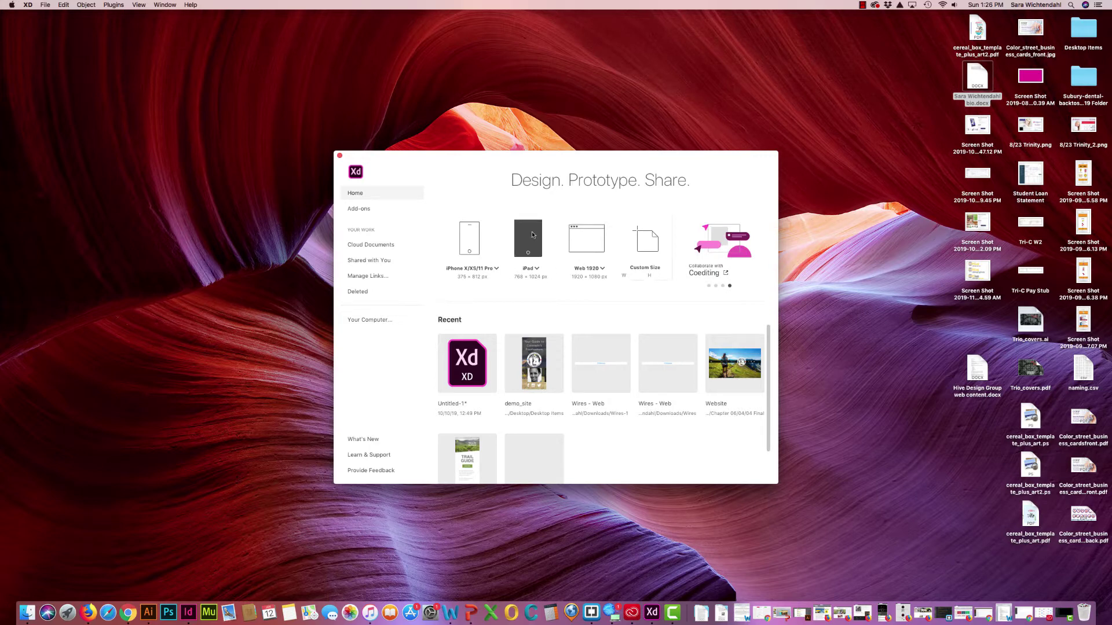
Step: Review the preset artboard sizes offered for iPhone, iPad and web designs
click(496, 270)
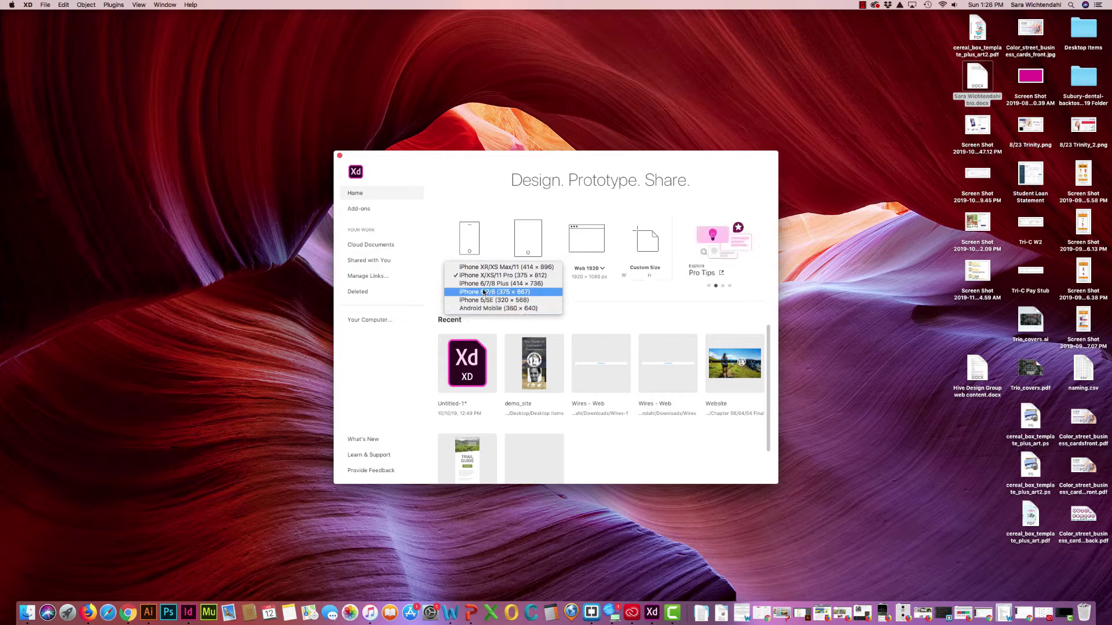
click(498, 205)
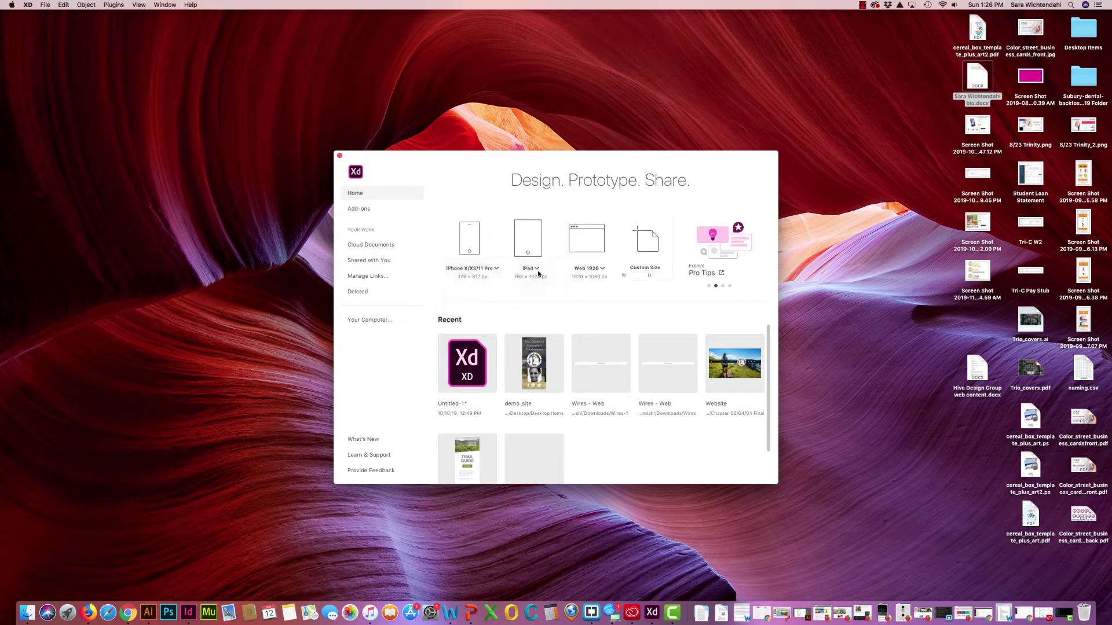
click(539, 271)
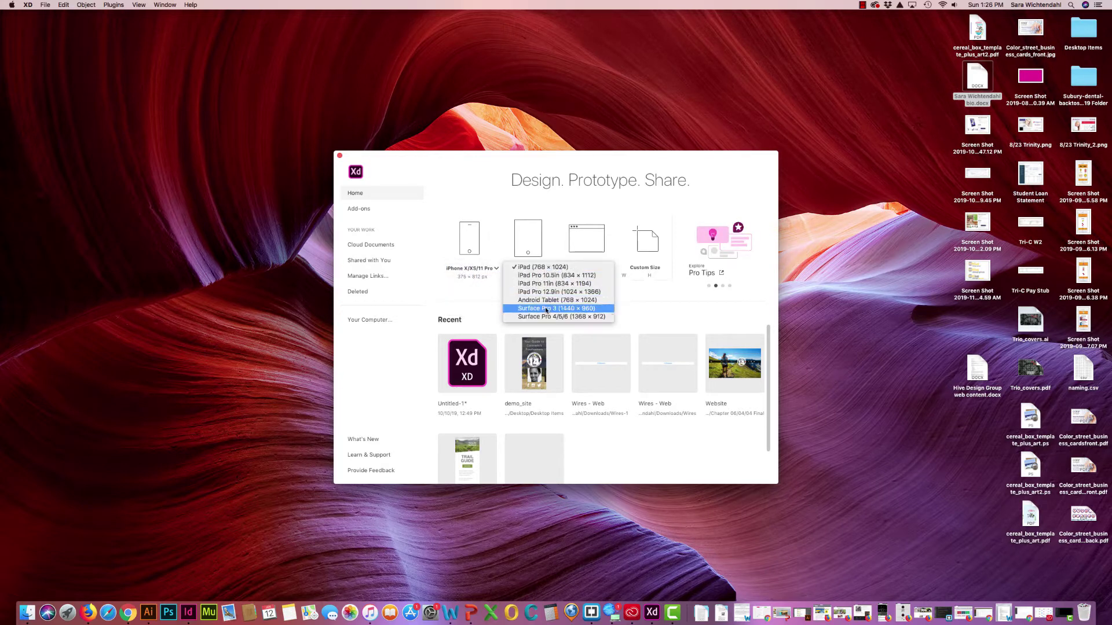
click(559, 214)
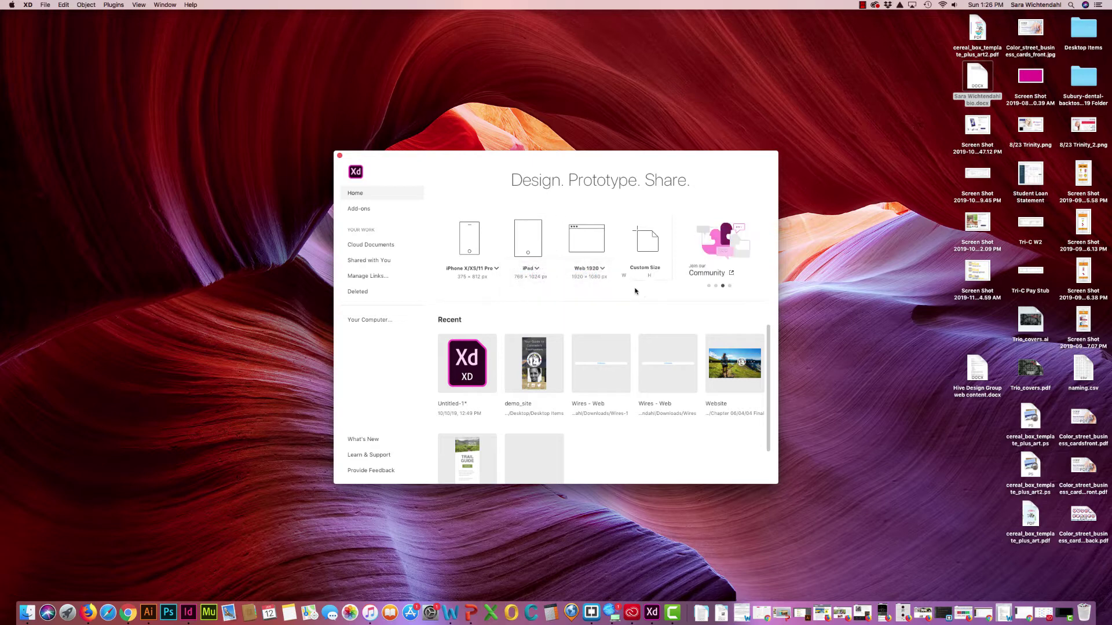
click(604, 271)
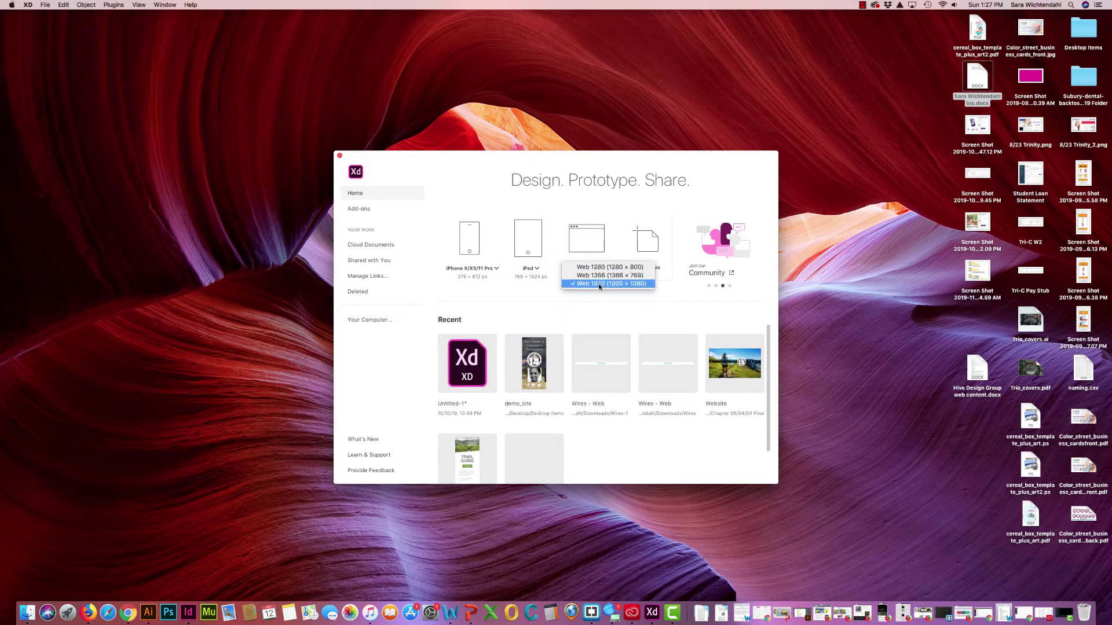
click(599, 284)
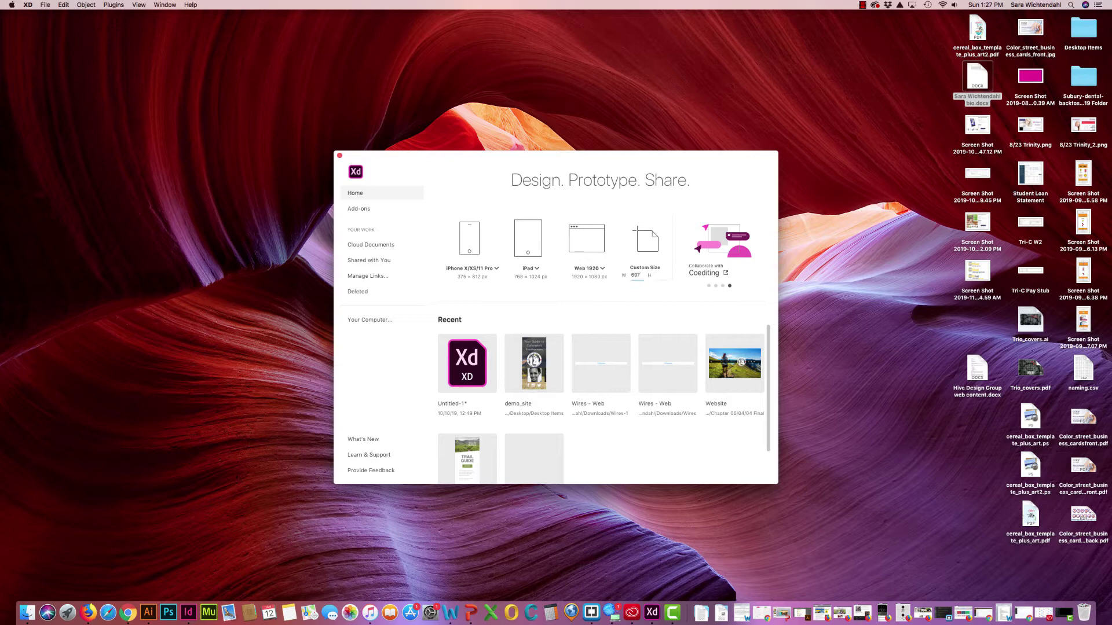
key(BackSpace)
key(BackSpace)
key(BackSpace)
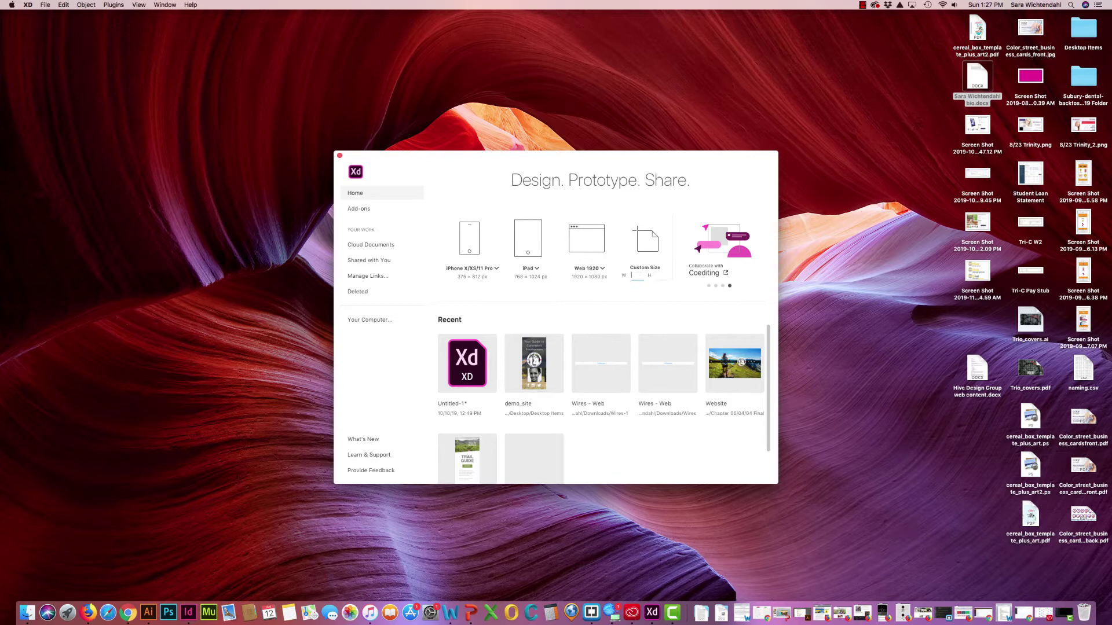
Step: Create a new document from the Web 1920 (1920 × 1080) artboard preset
click(602, 269)
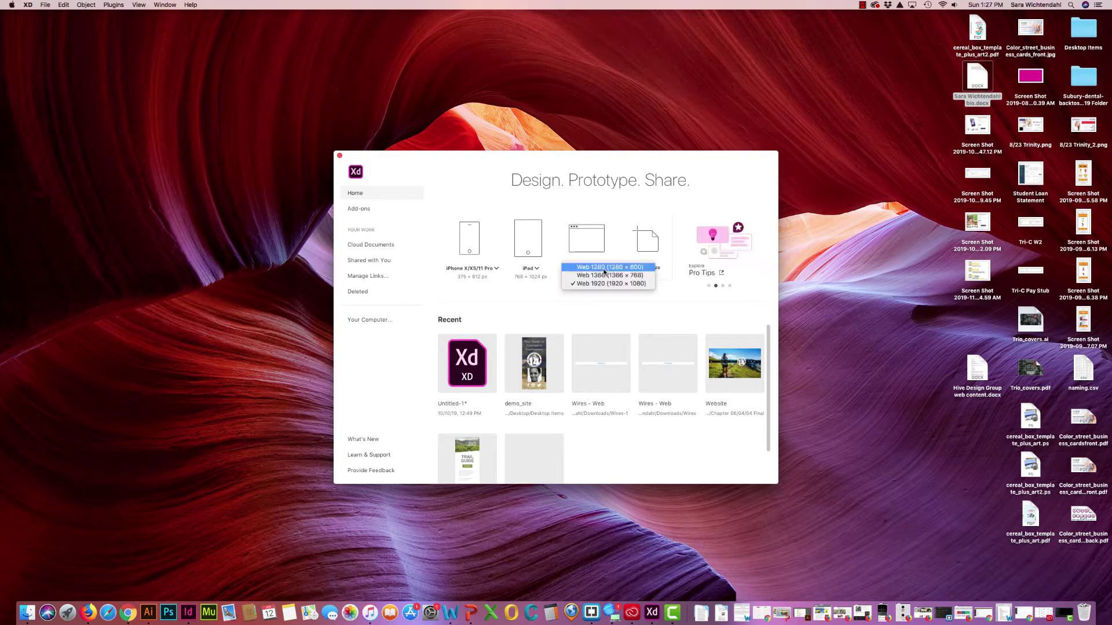
click(584, 245)
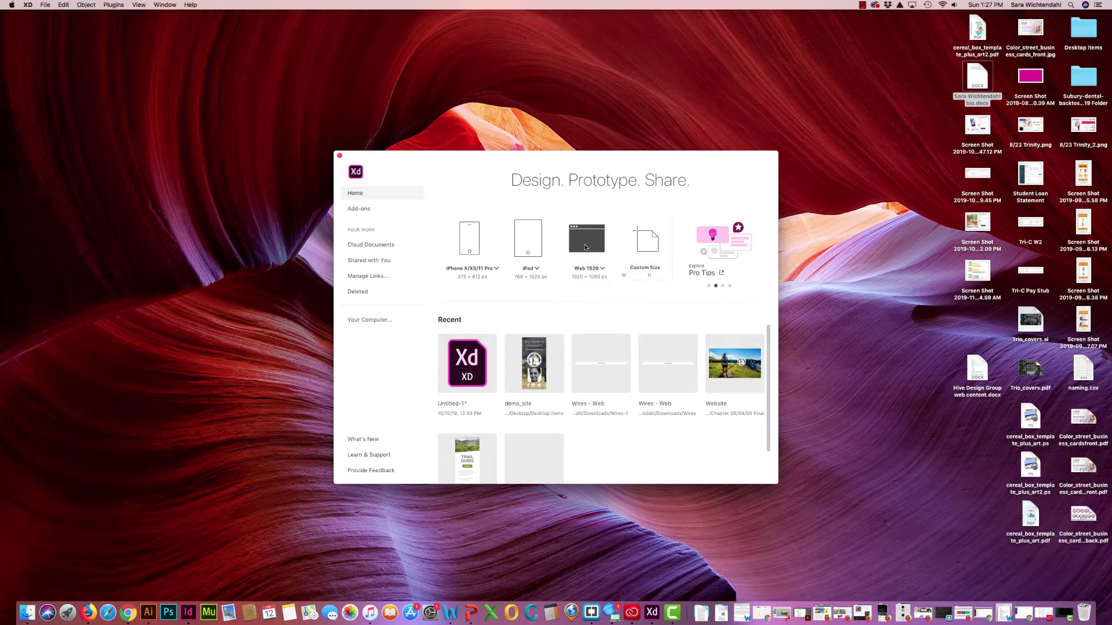
click(584, 247)
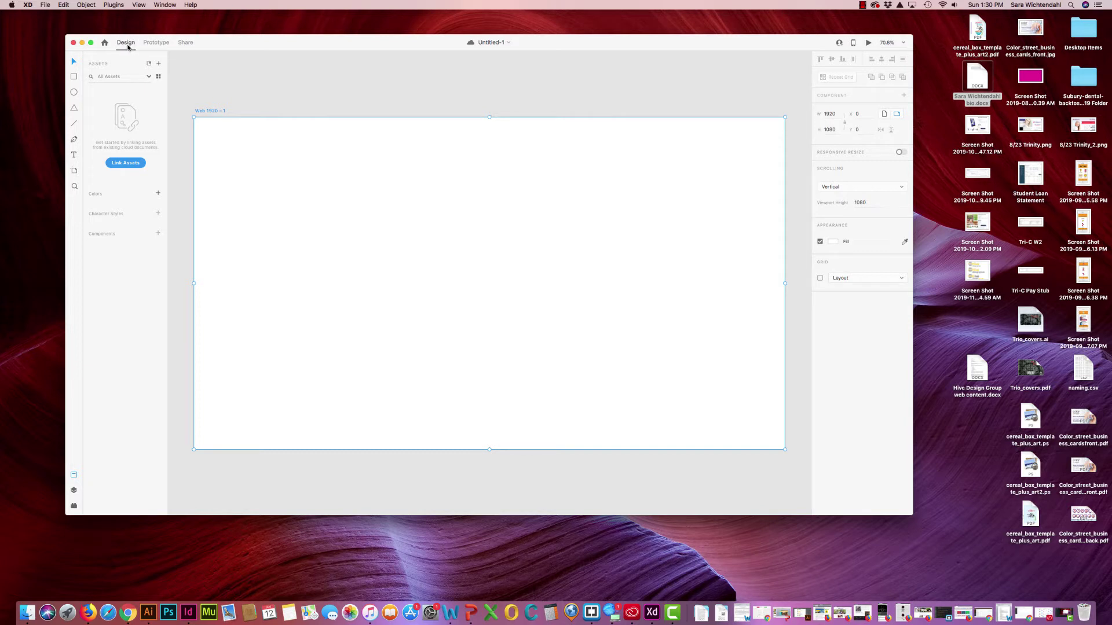
Step: Examine the Prototype and Share workspaces and return to the Design workspace
click(155, 43)
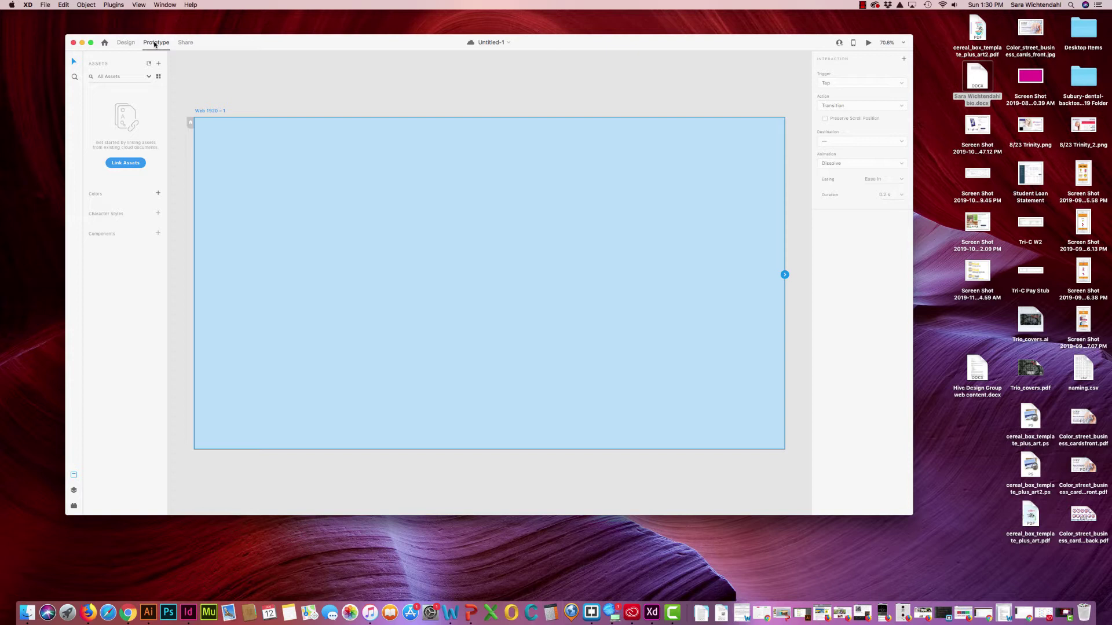
click(186, 43)
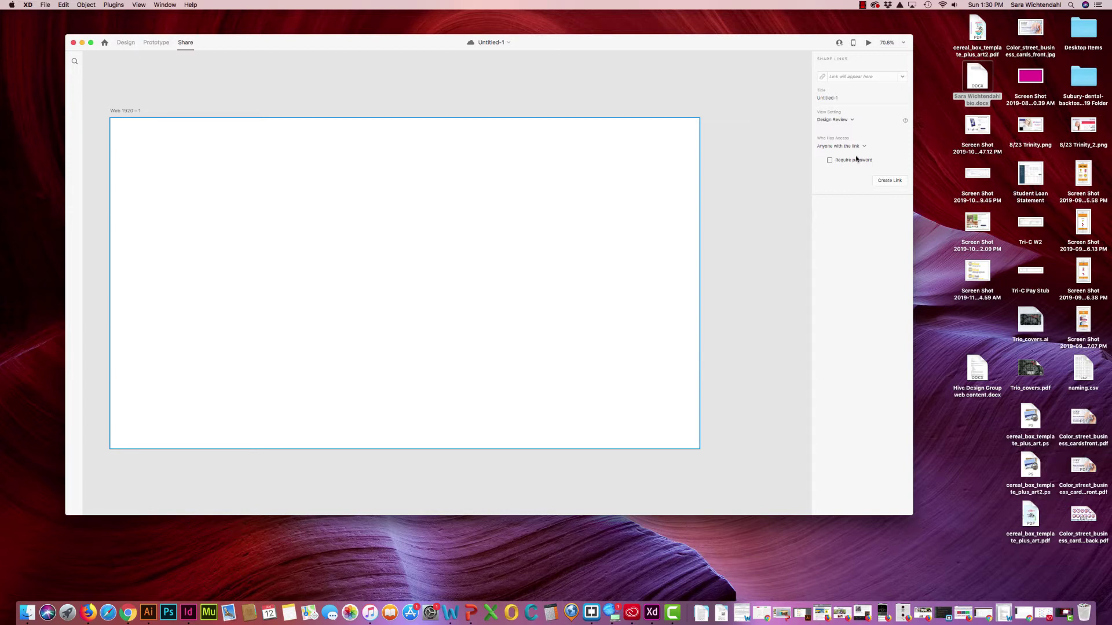
click(126, 43)
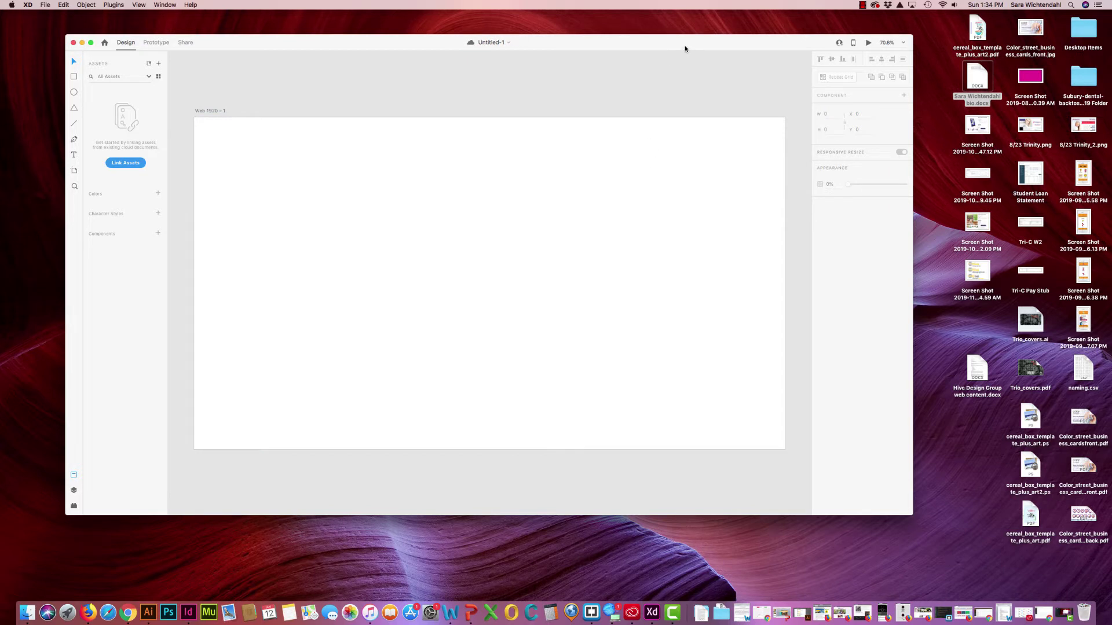
Step: Fill the Web 1920 artboard with light gray #E3E3E3 and set the fill opacity to 80%
click(684, 185)
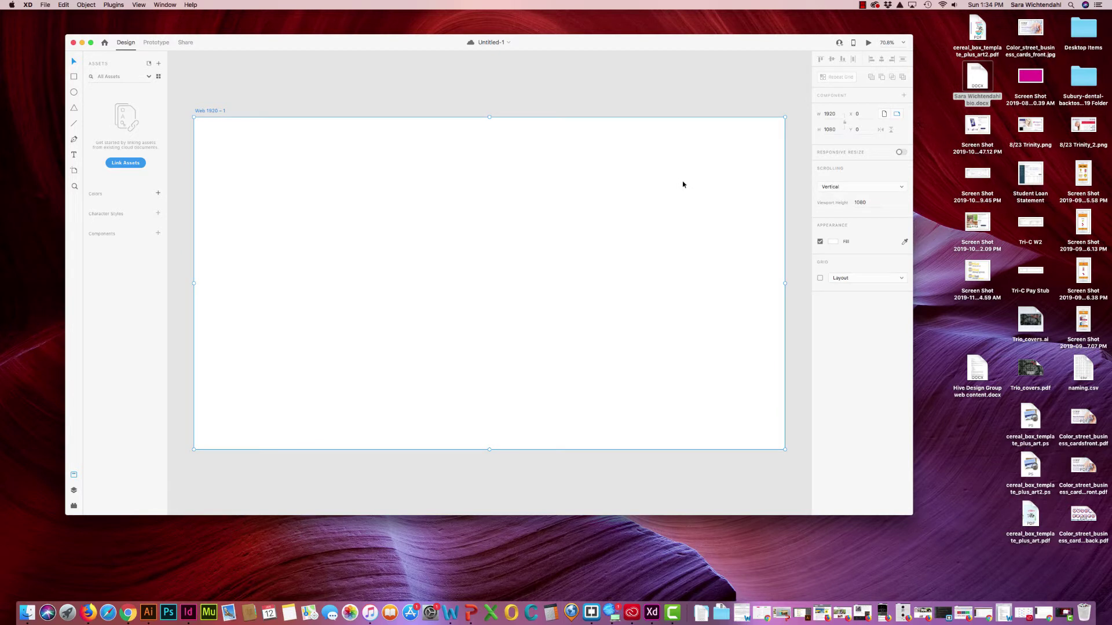
click(732, 94)
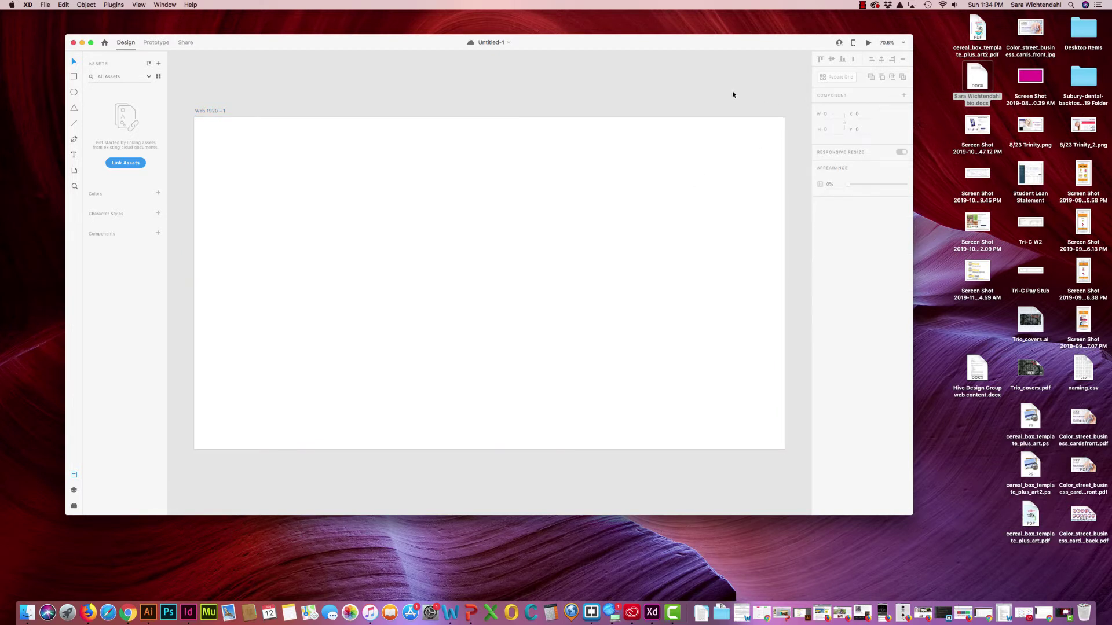
click(694, 204)
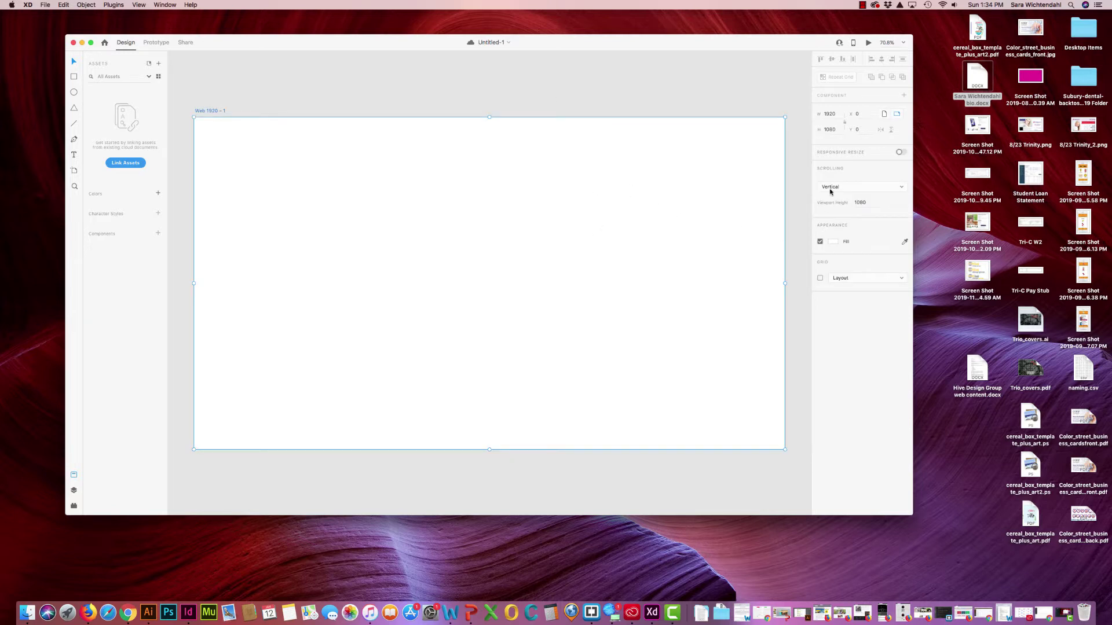
click(833, 242)
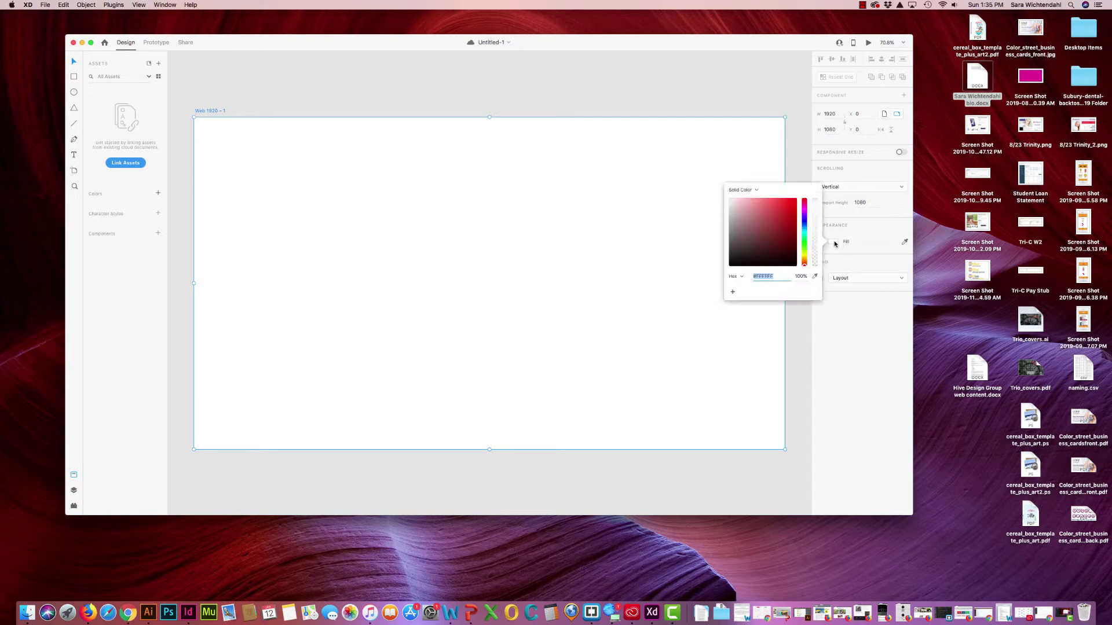
drag(805, 232, 803, 223)
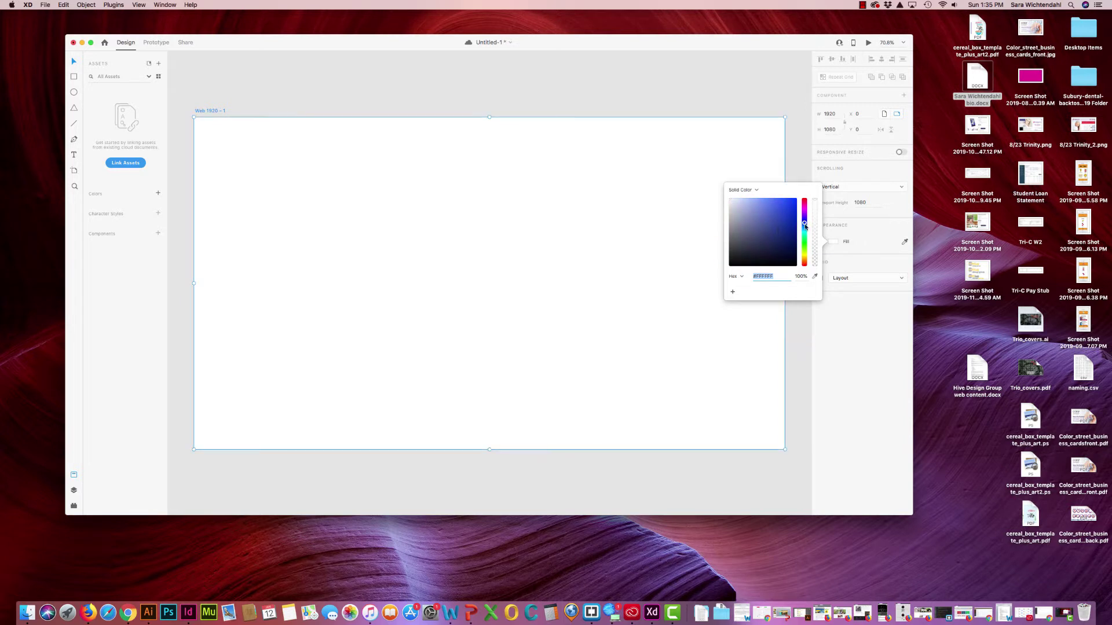
click(729, 207)
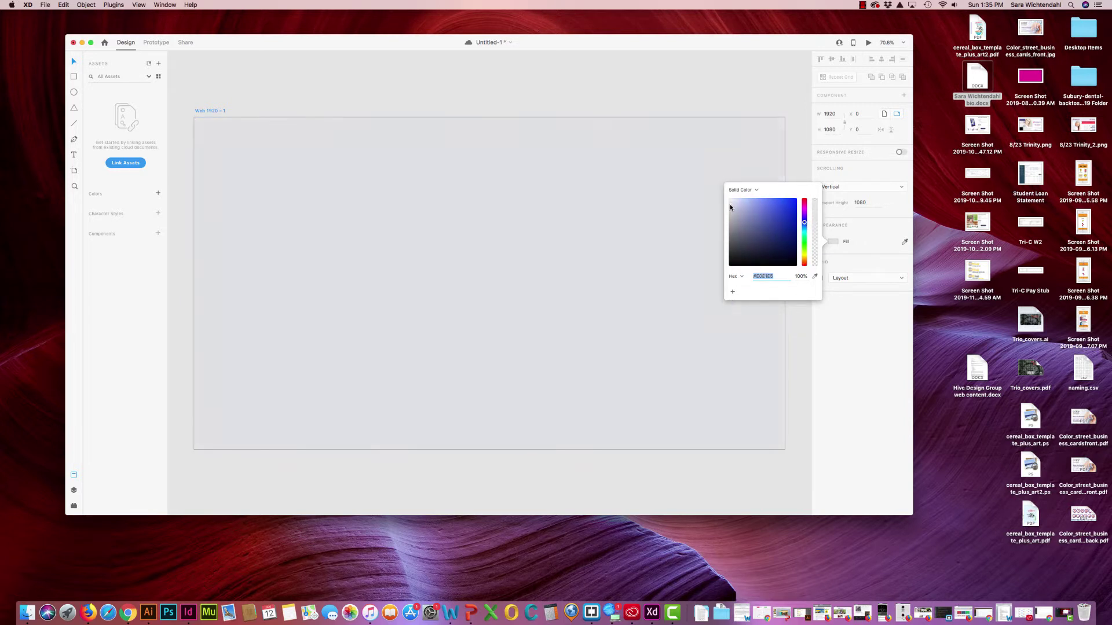
click(799, 277)
text(80)
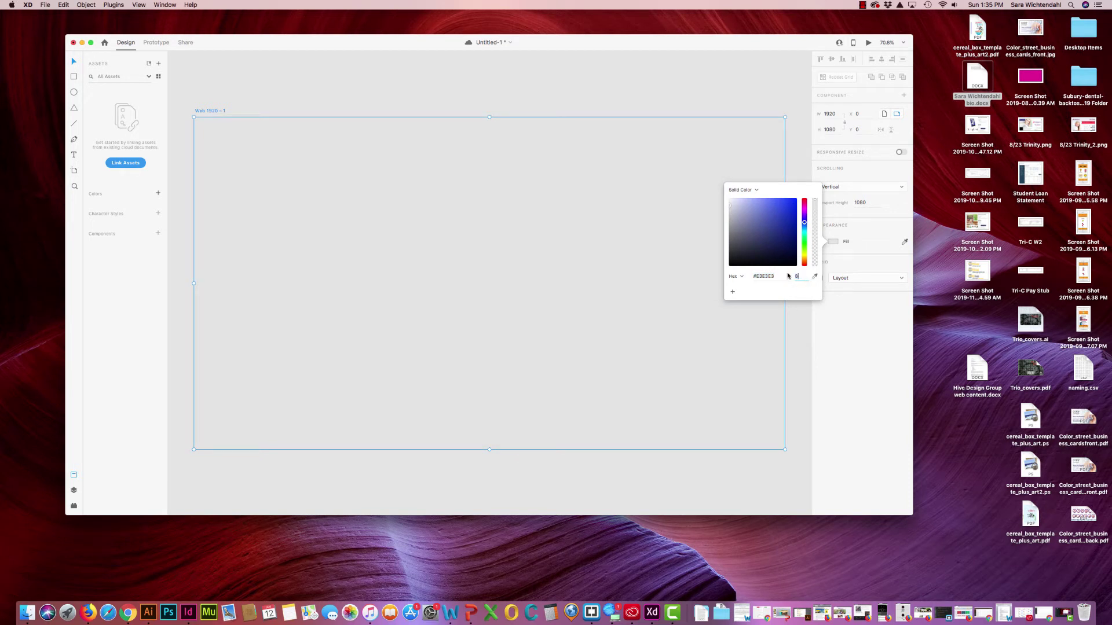
key(Return)
click(808, 134)
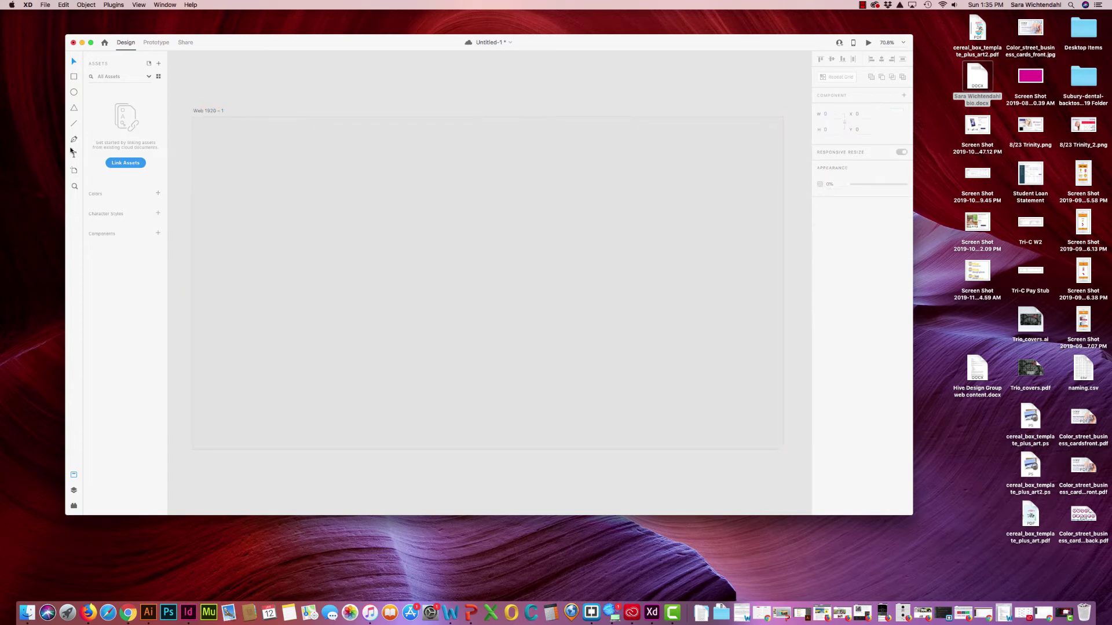
Step: Draw a 1920 px wide rectangle across the artboard's upper edge and set its height to 125
click(74, 83)
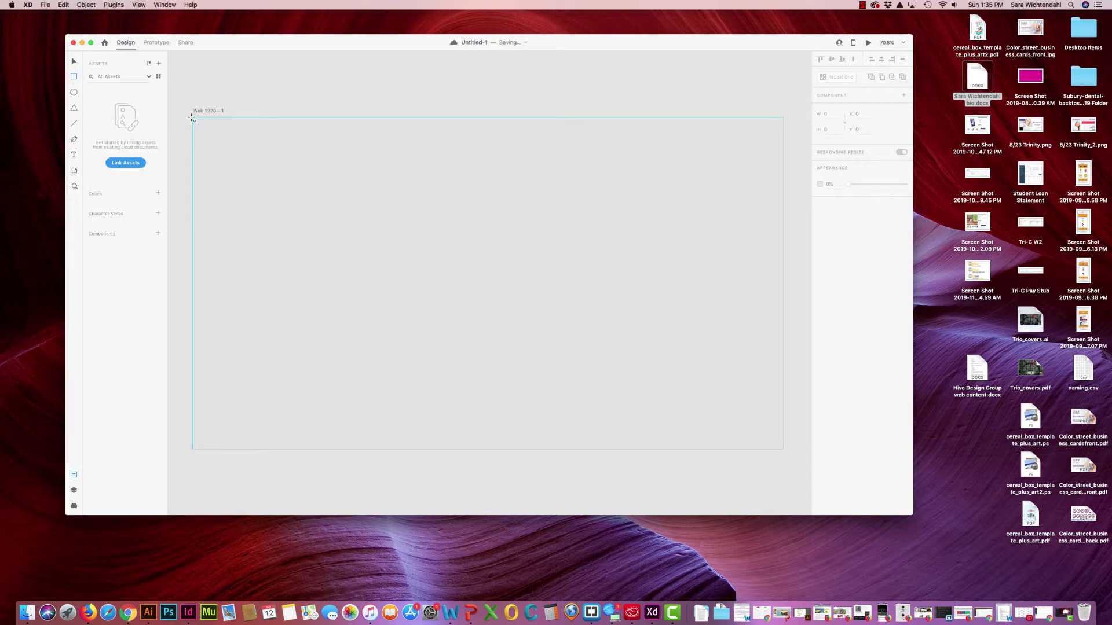
mouse_move(192, 118)
mouse_down()
mouse_move(258, 145)
mouse_move(573, 172)
mouse_move(780, 169)
mouse_up()
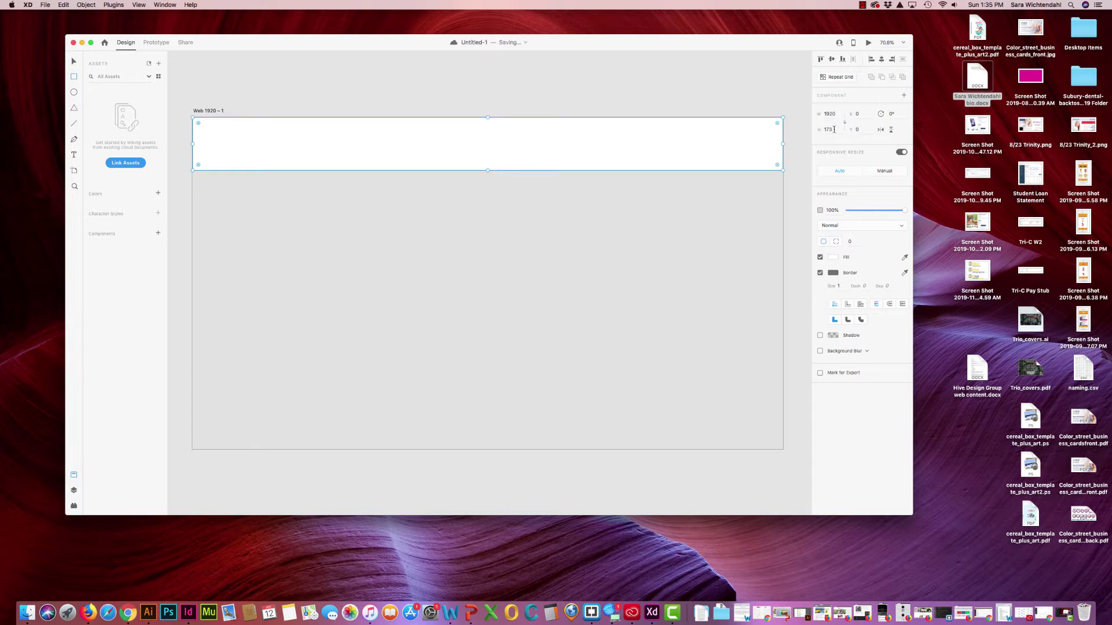
click(821, 129)
text(125)
key(Return)
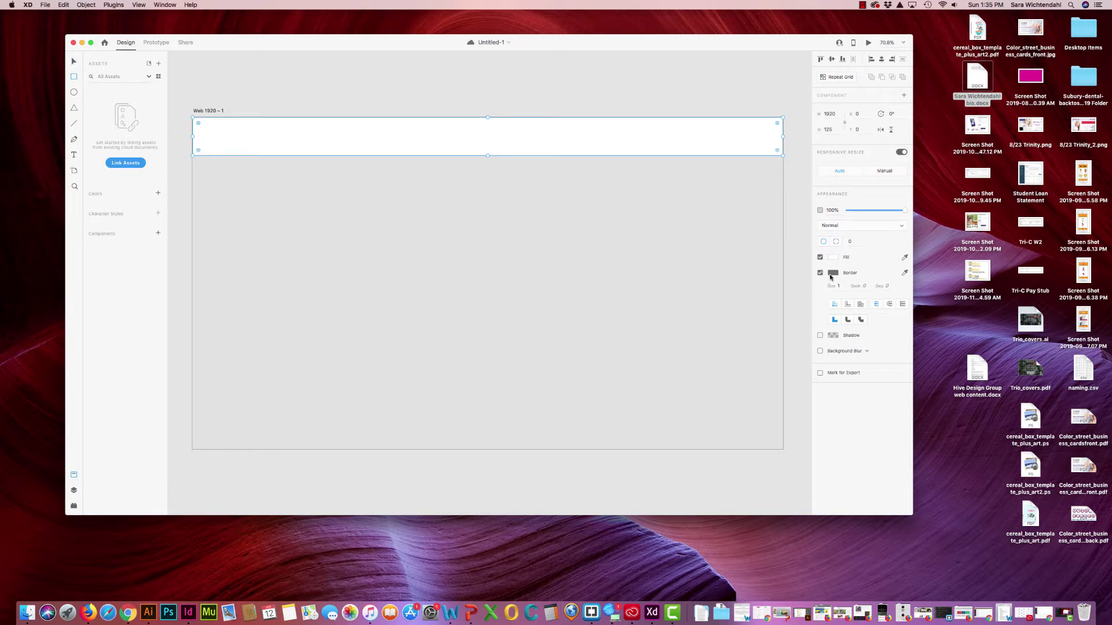
Step: Fill the header rectangle with black #000000 and turn off its border
click(833, 258)
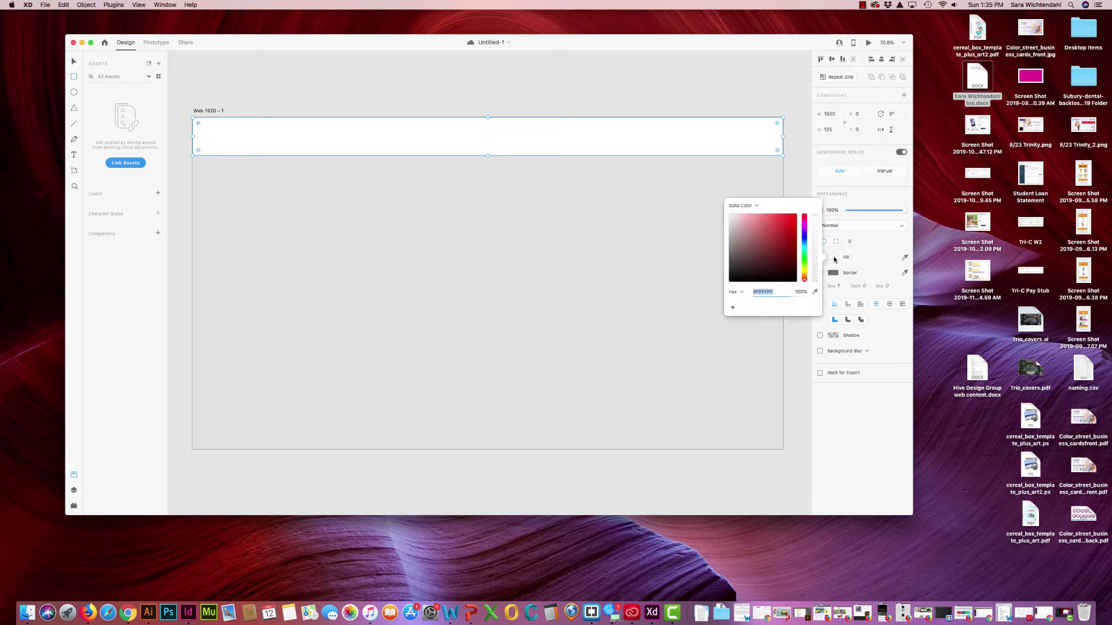
click(731, 280)
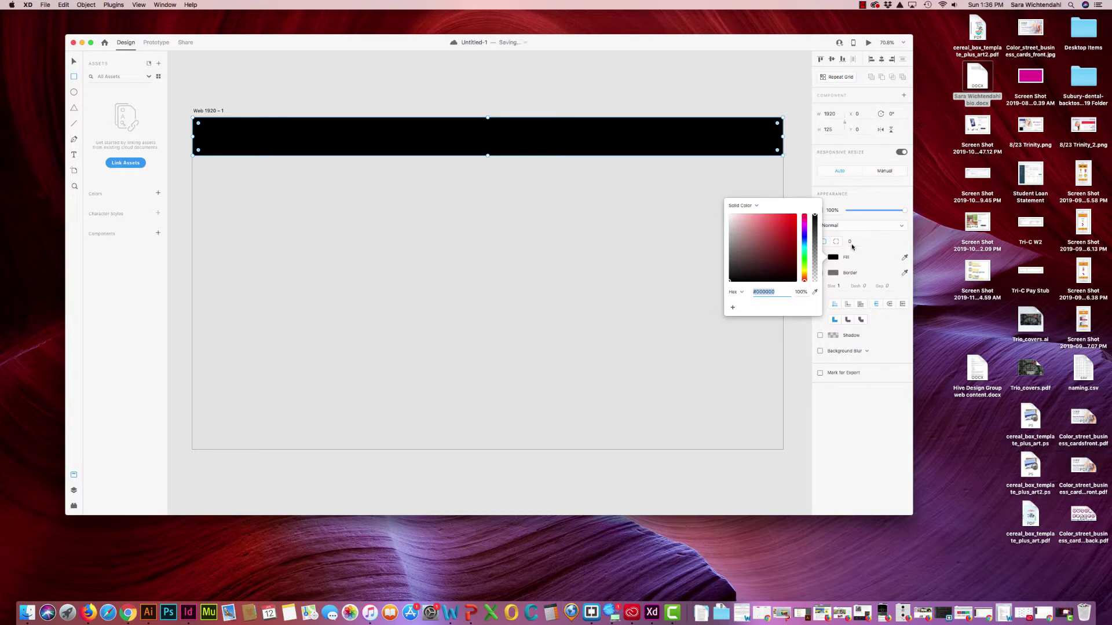
click(870, 261)
click(819, 273)
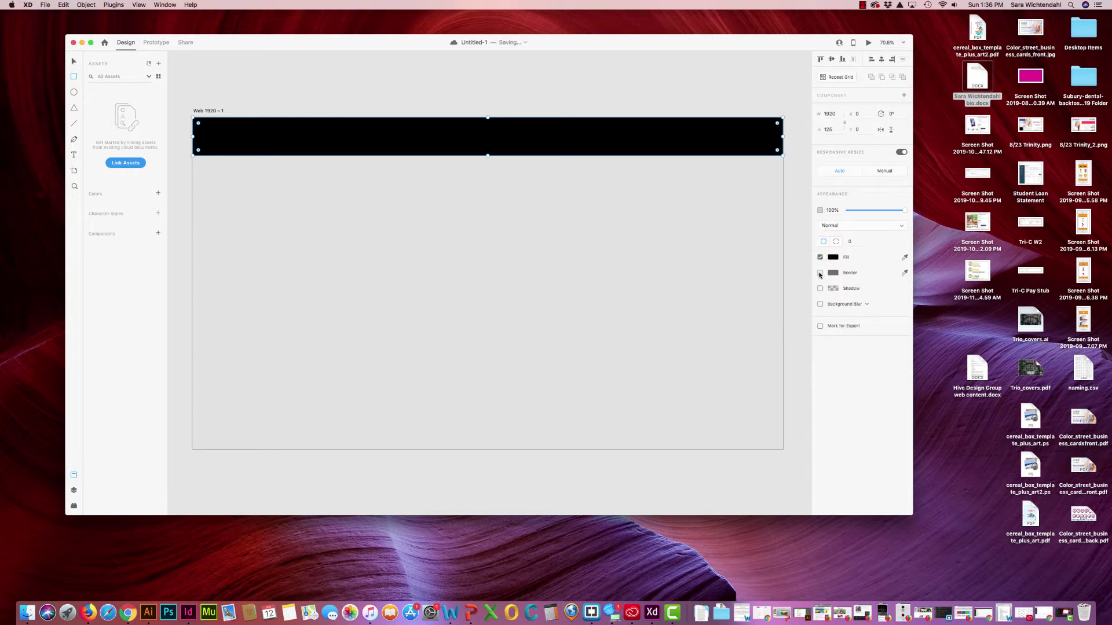
click(819, 274)
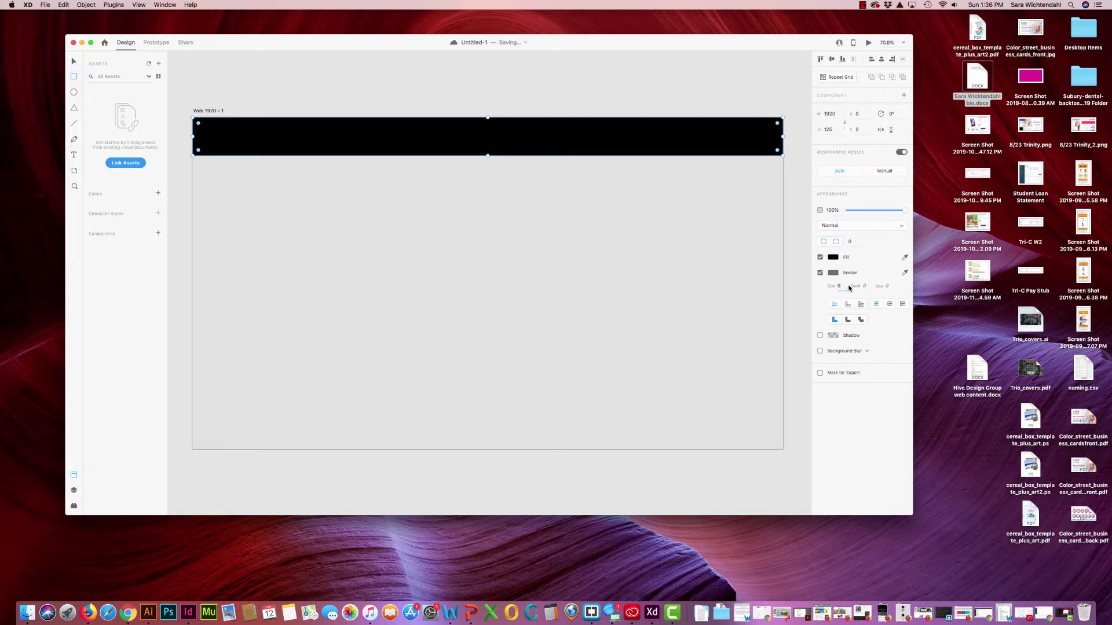
drag(849, 287, 860, 286)
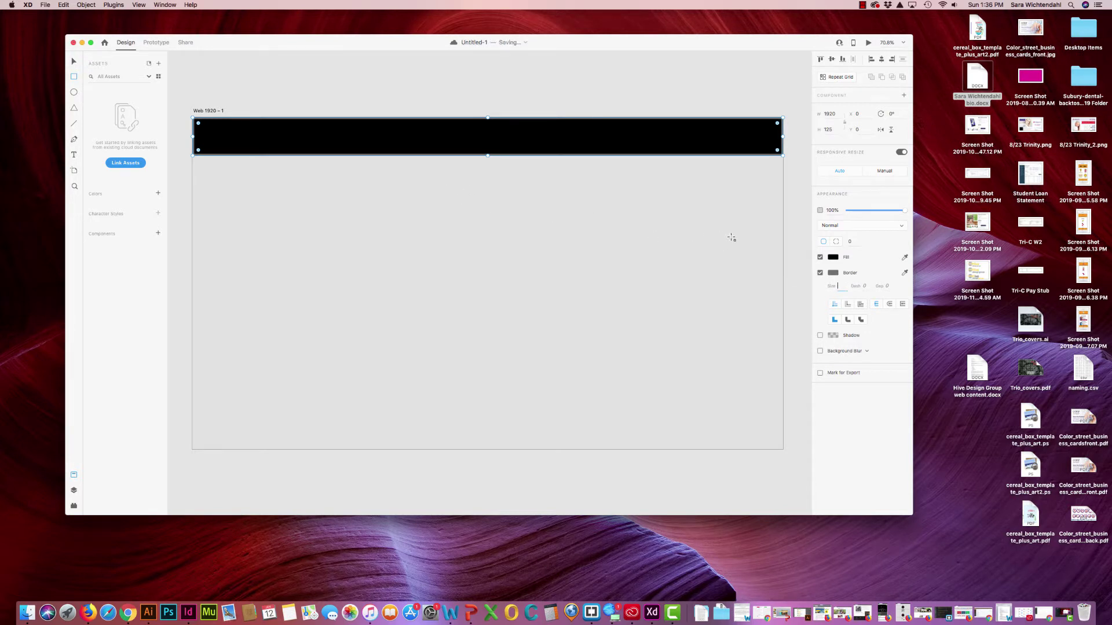
click(820, 273)
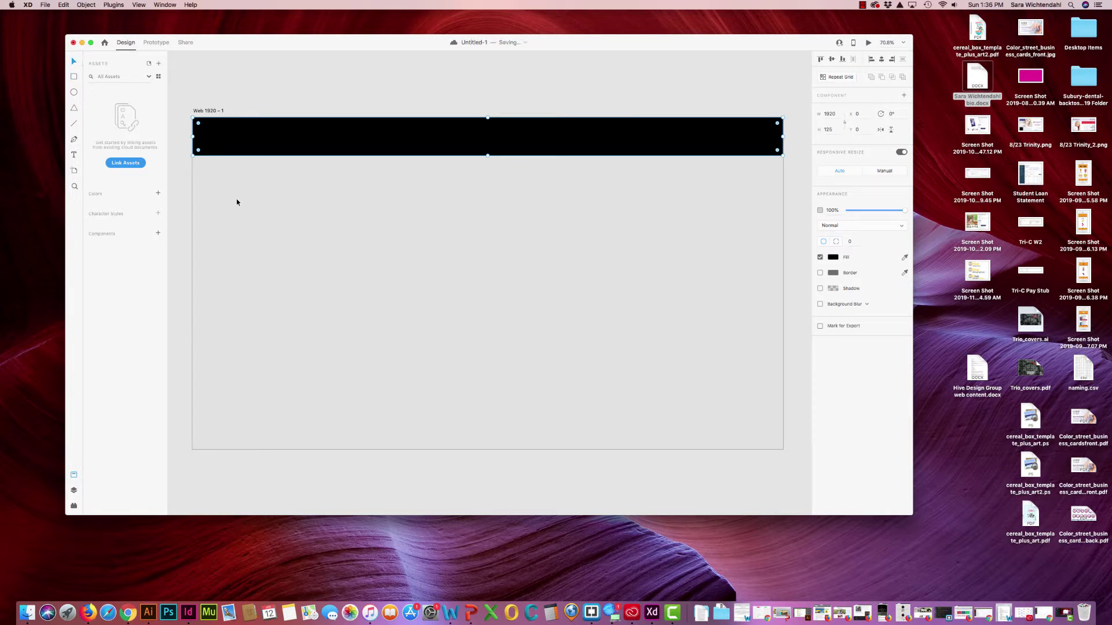
click(180, 214)
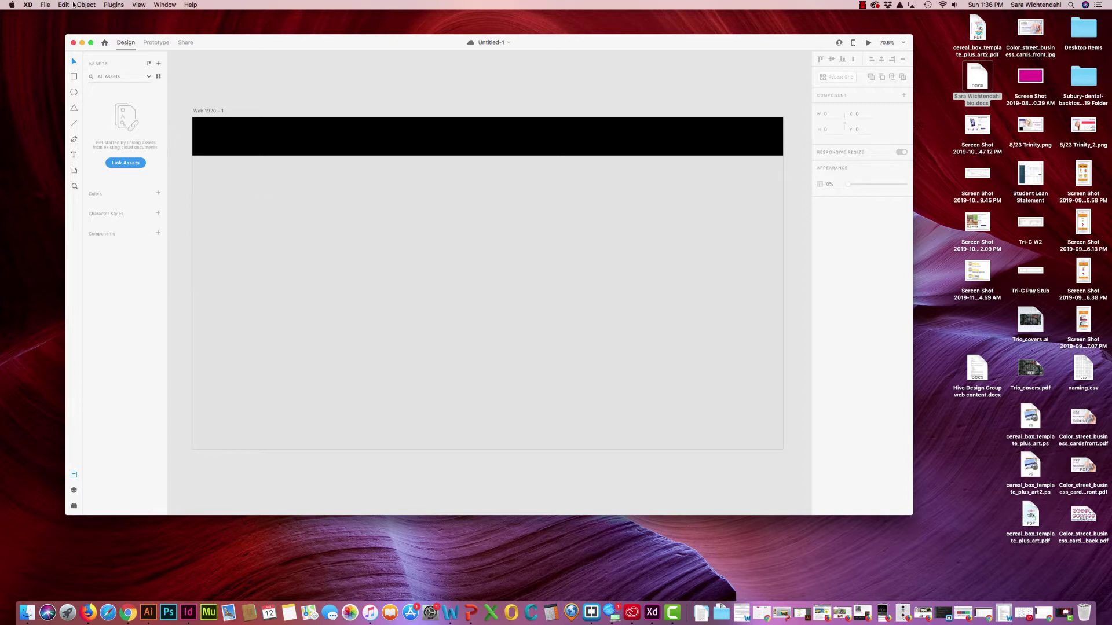
Step: Import icon_FB.svg, icon_IG.svg, icon_Twitter.svg and Logo_white.svg from the Assets folder in Downloads
click(46, 4)
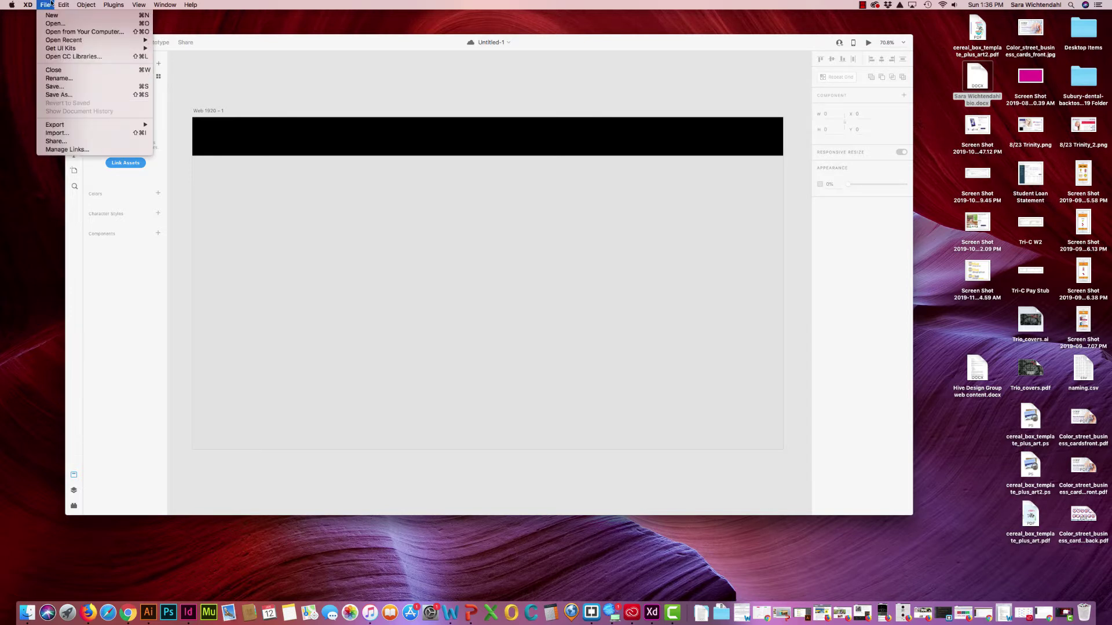
click(58, 133)
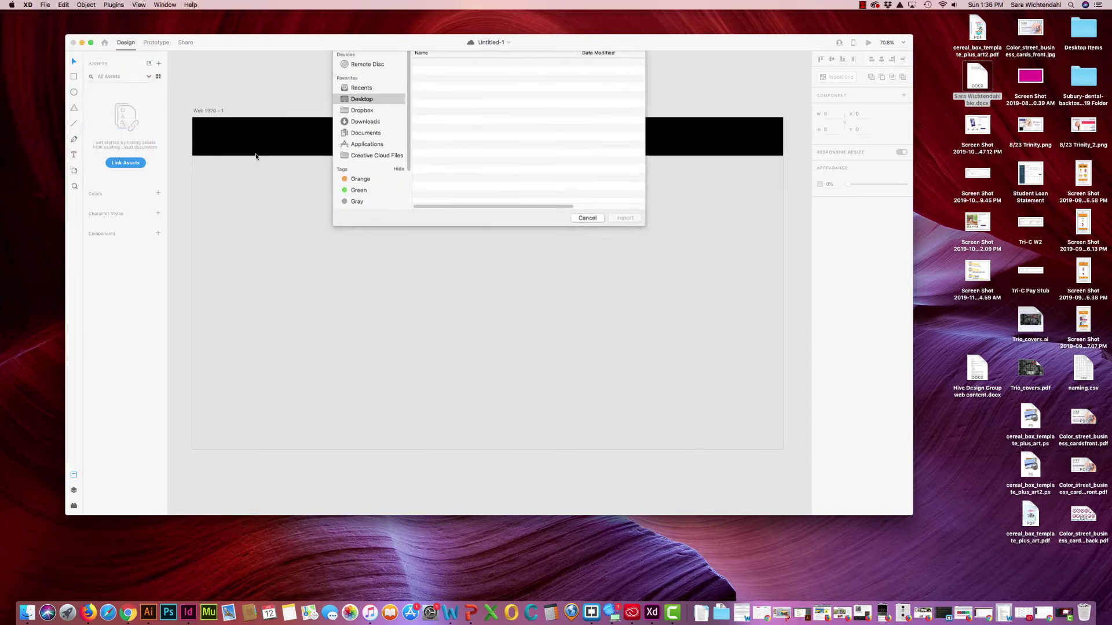
click(362, 141)
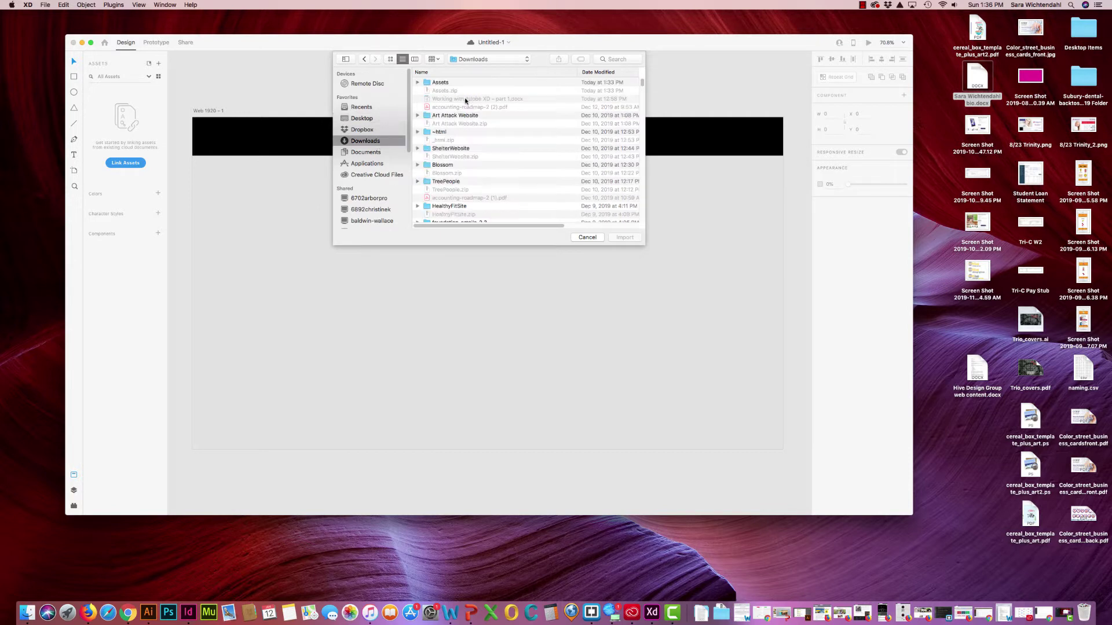
click(418, 83)
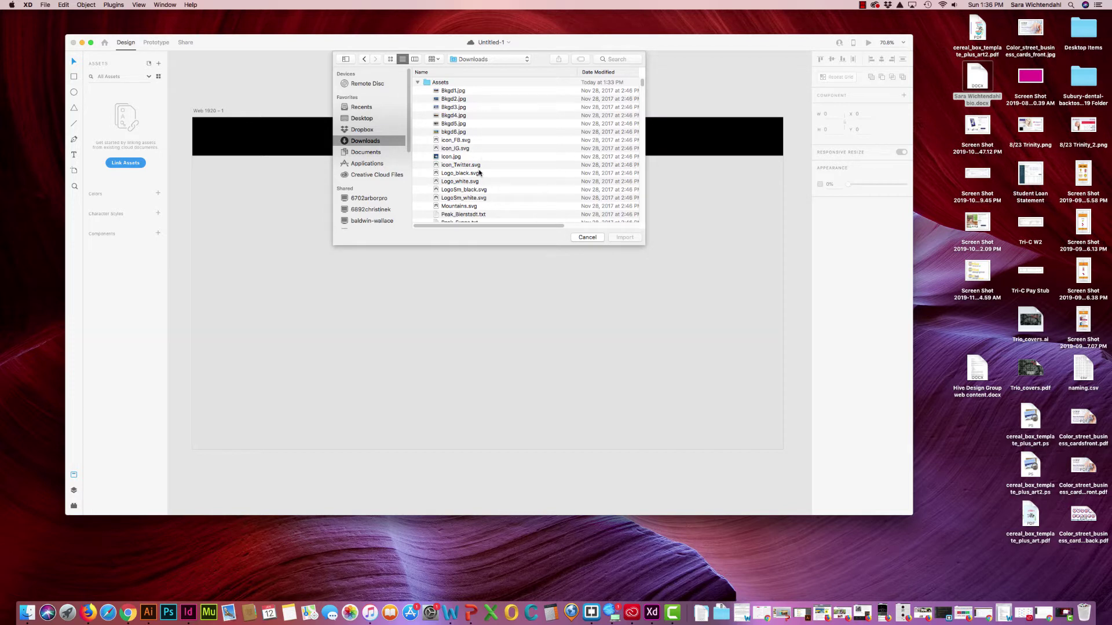
click(462, 167)
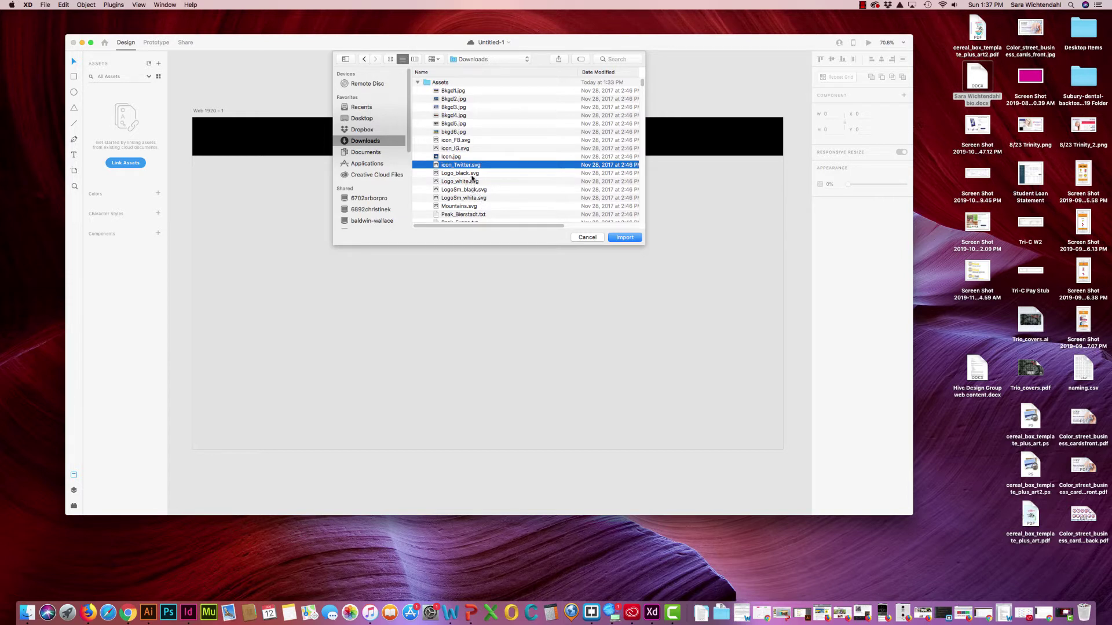
super+click(468, 182)
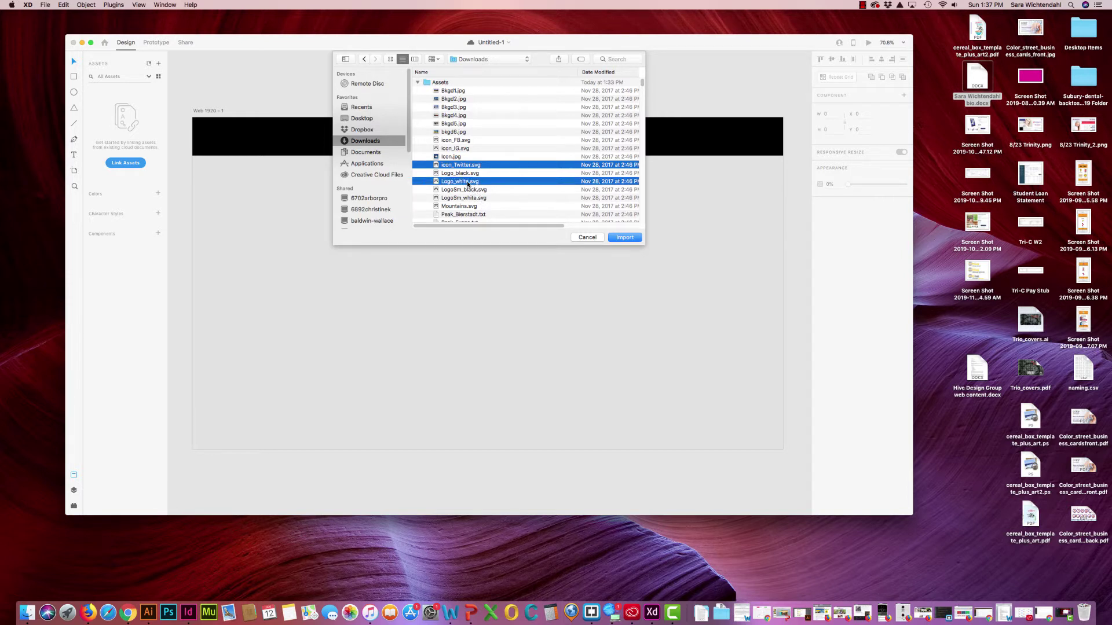
scroll(529, 194, down, 1)
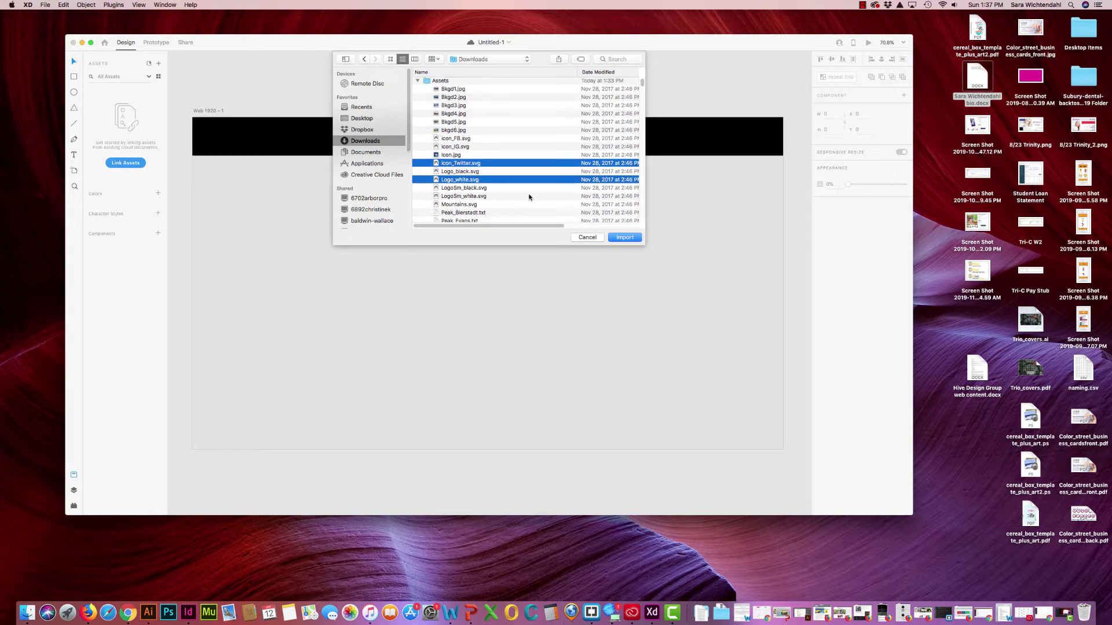
super+click(462, 140)
super+click(465, 148)
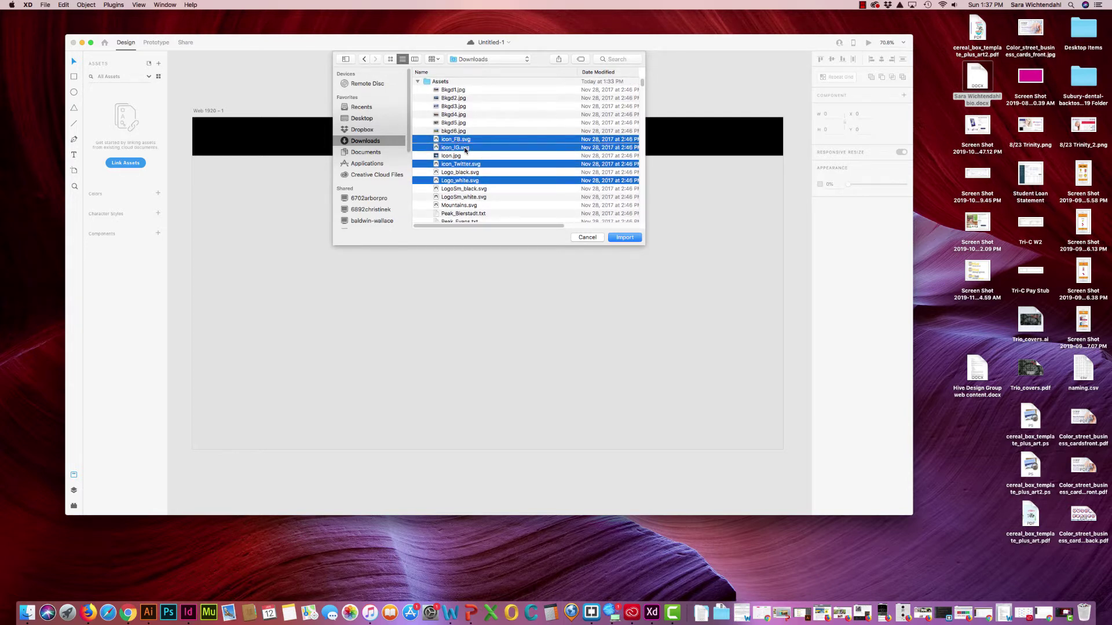
click(624, 238)
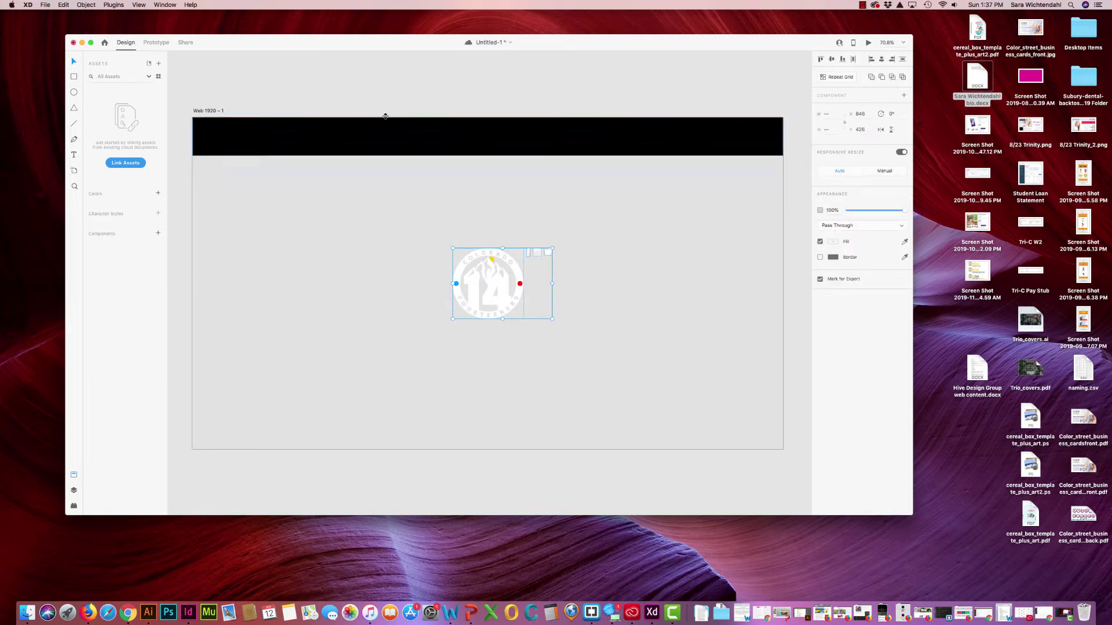
Step: Arrange the Facebook, Instagram and Twitter icons in a row in the header bar's right part and move the logo to its left end
click(214, 256)
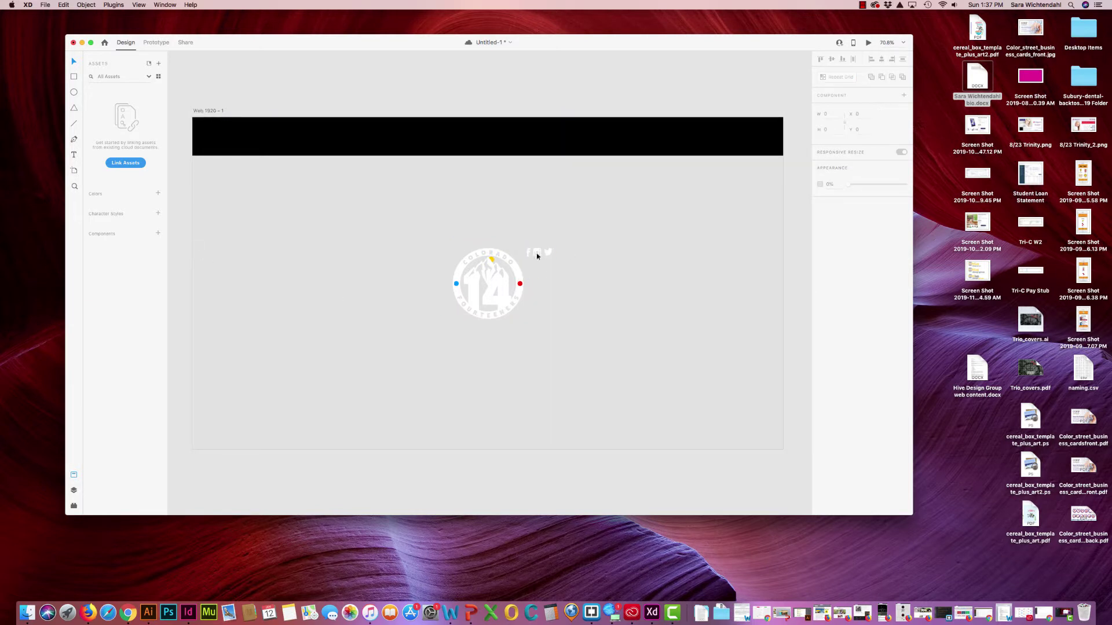
drag(547, 252, 709, 142)
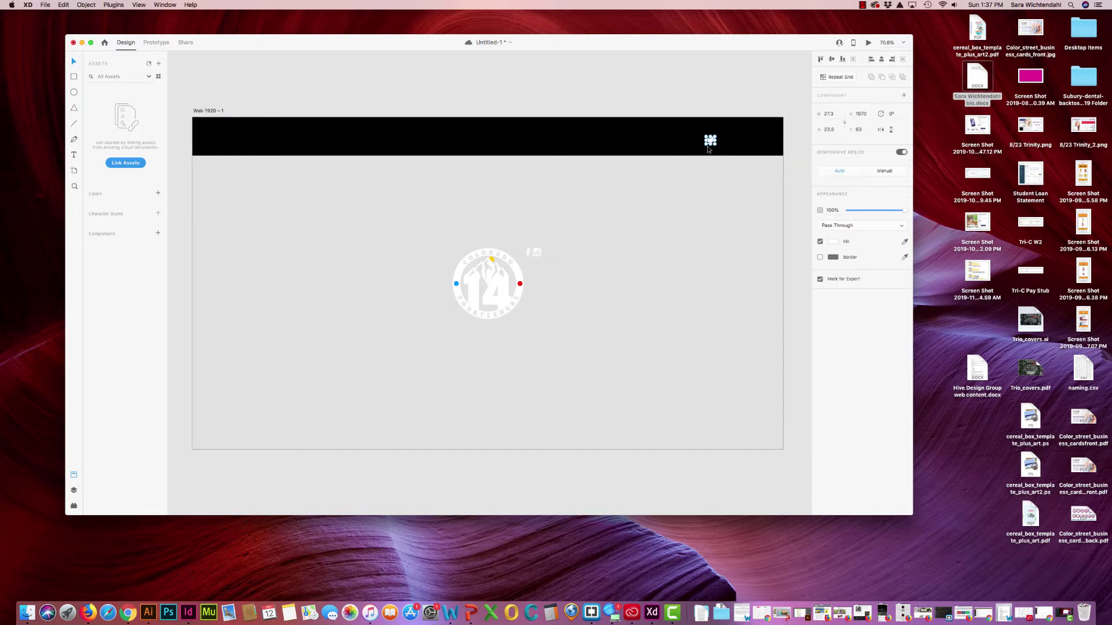
drag(537, 253, 696, 142)
drag(528, 253, 682, 142)
key(Delete)
drag(475, 299, 242, 176)
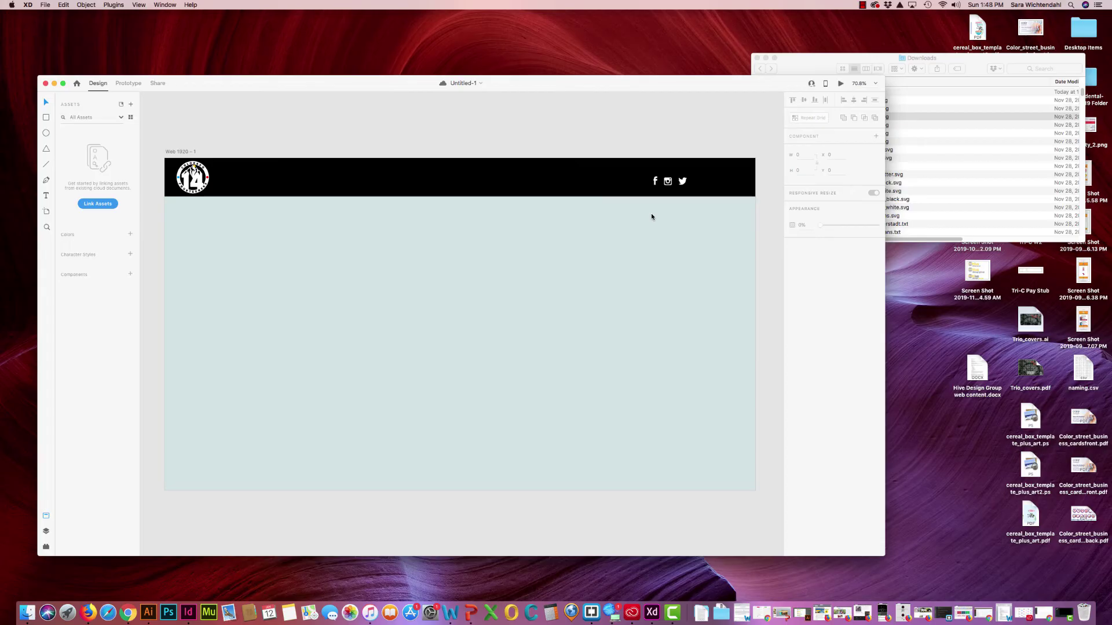
Step: Preview Bkgd2.jpg from the Assets folder in Finder, place it in the XD design and align it across the artboard's full width
click(822, 62)
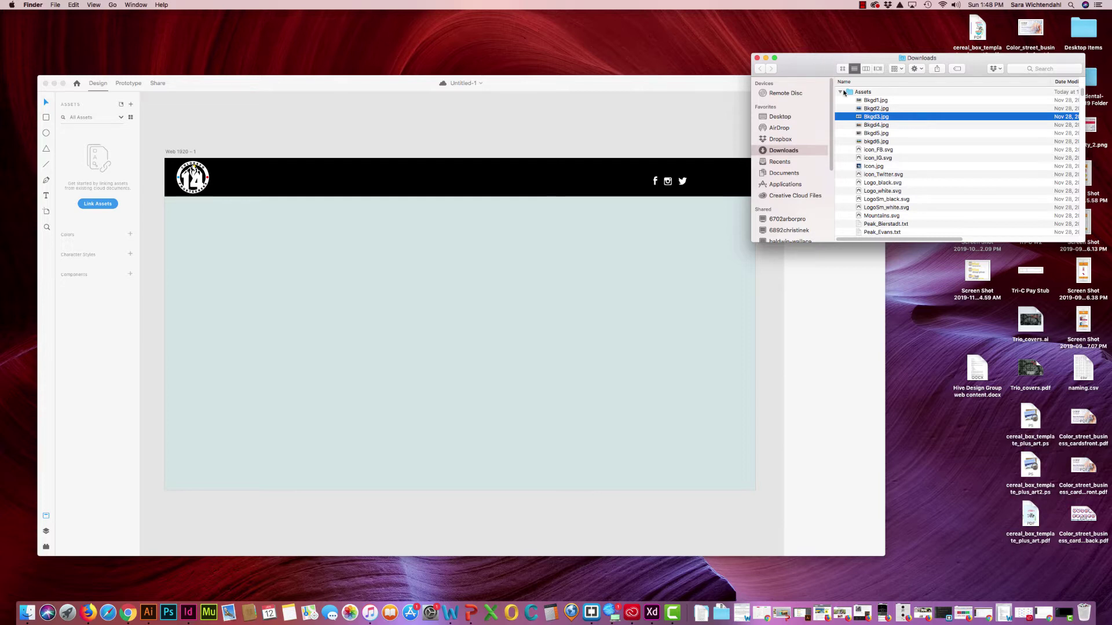
drag(821, 67, 797, 68)
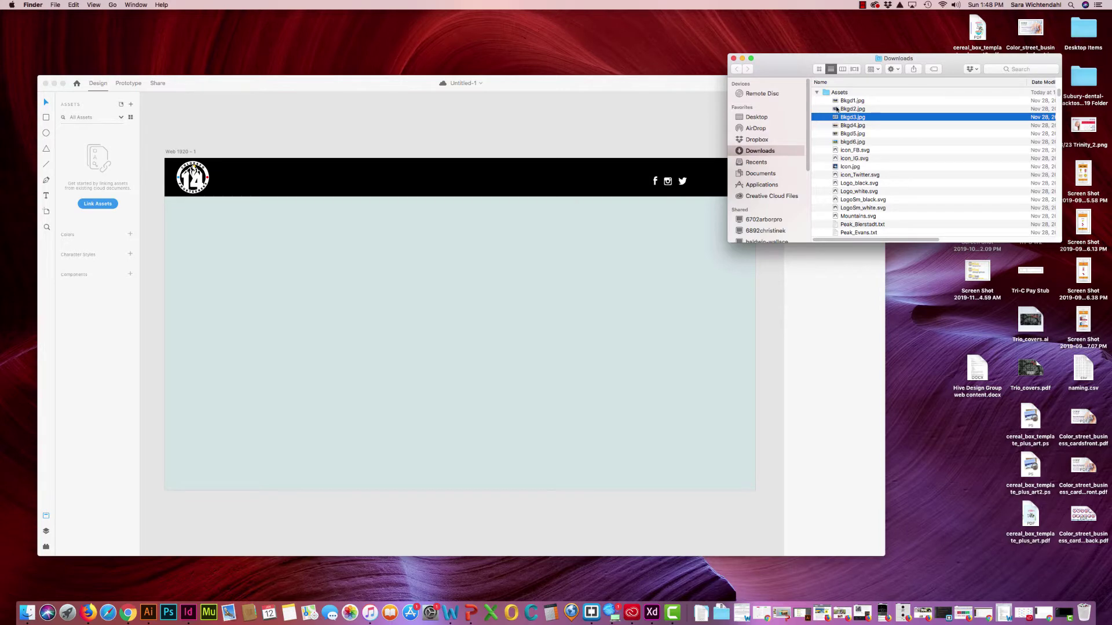
click(836, 110)
key(space)
key(space)
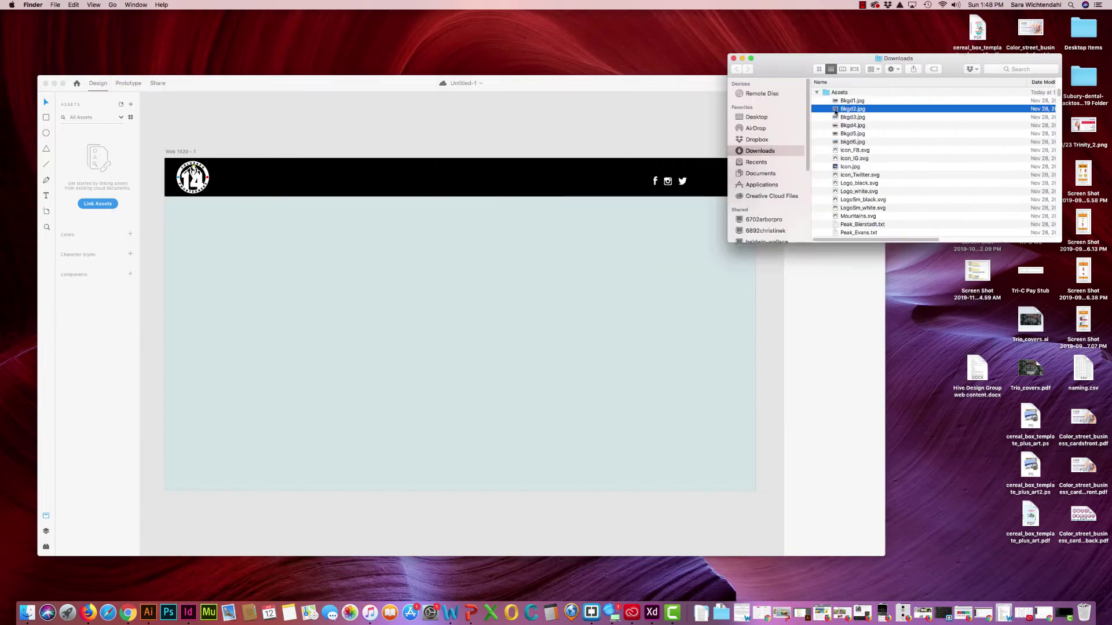
drag(836, 110, 538, 262)
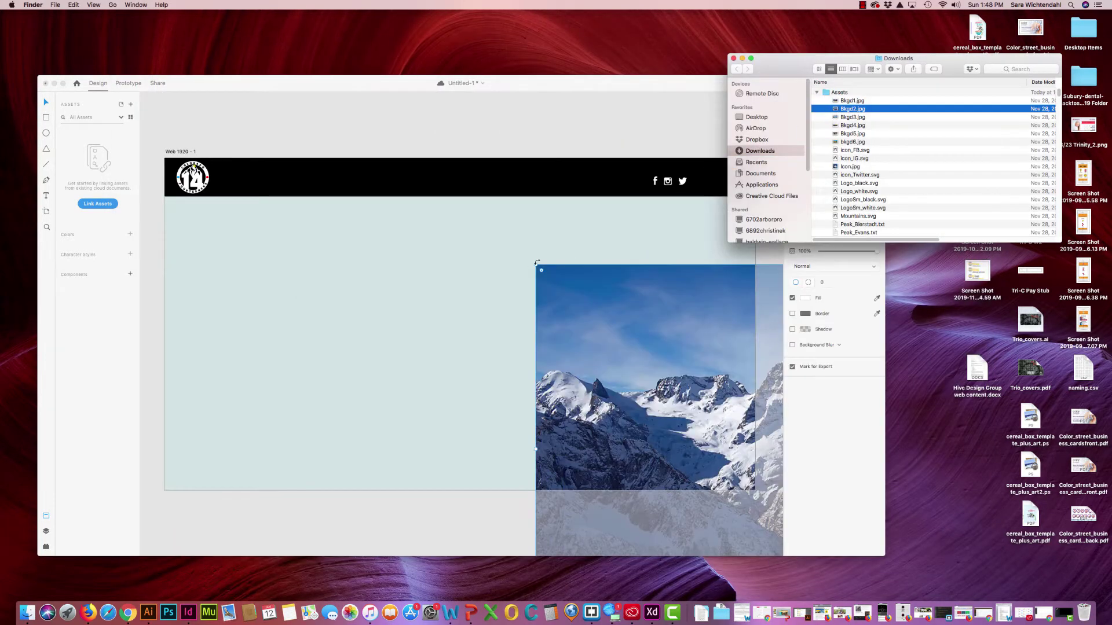
drag(588, 340, 233, 226)
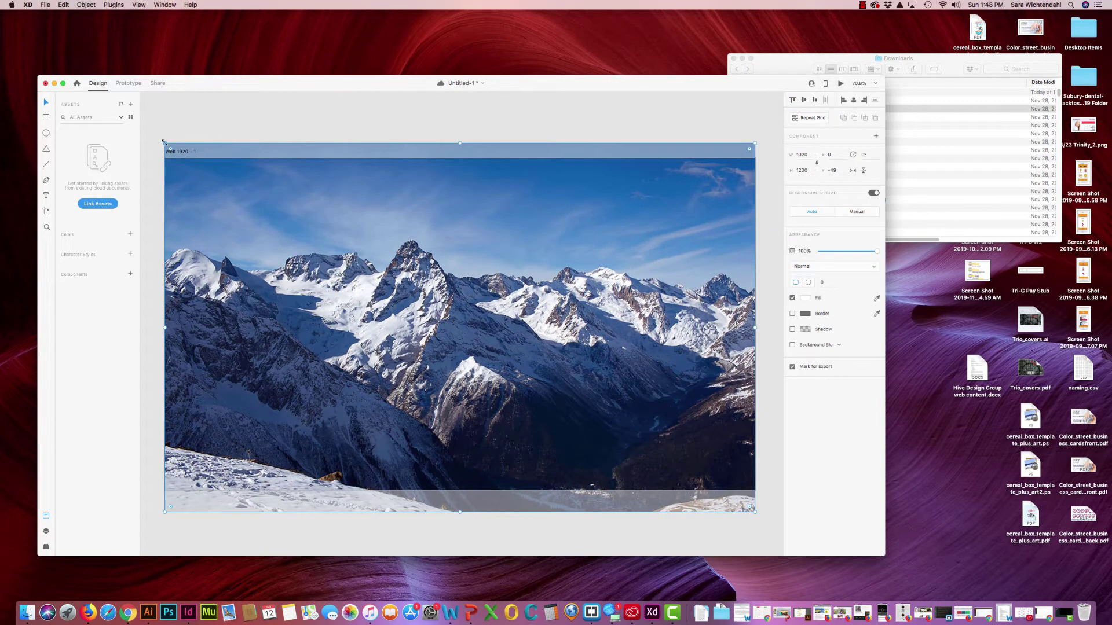
Step: Scale the mountain photo proportionally to about 1135 × 709 px and place it in the artboard's right part below the header
drag(167, 145, 467, 330)
drag(508, 363, 215, 287)
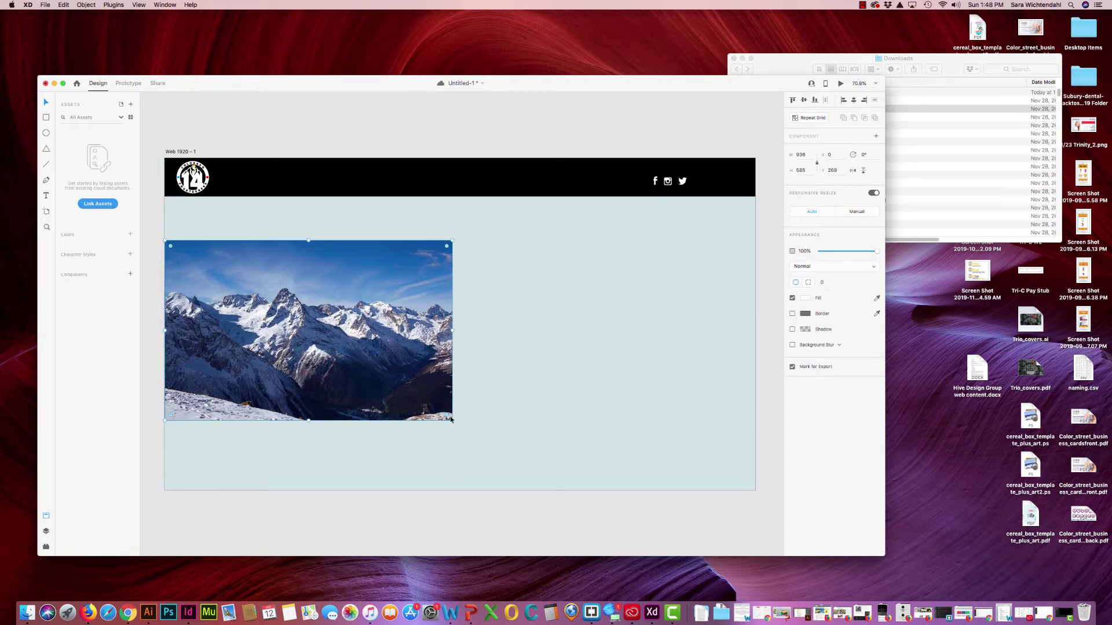
drag(451, 420, 541, 472)
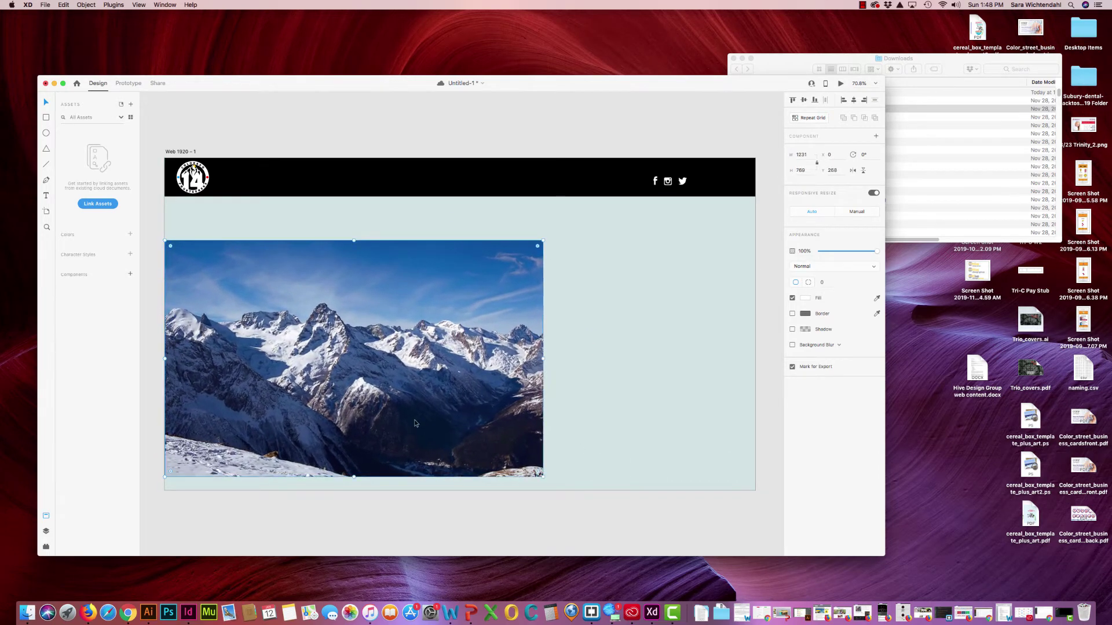
drag(424, 426, 620, 394)
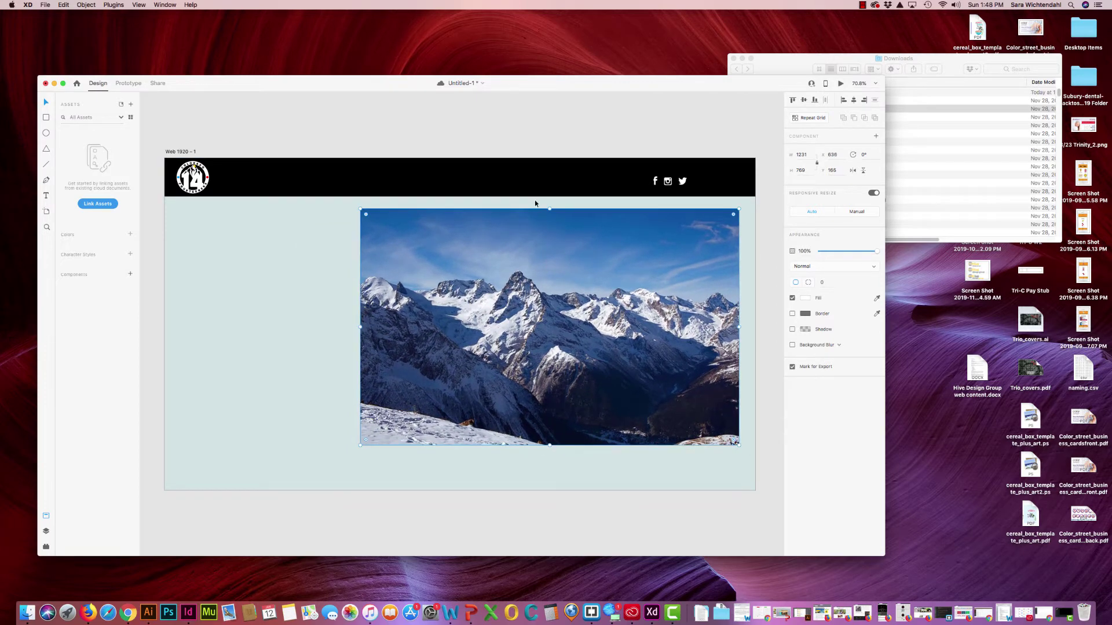
click(380, 124)
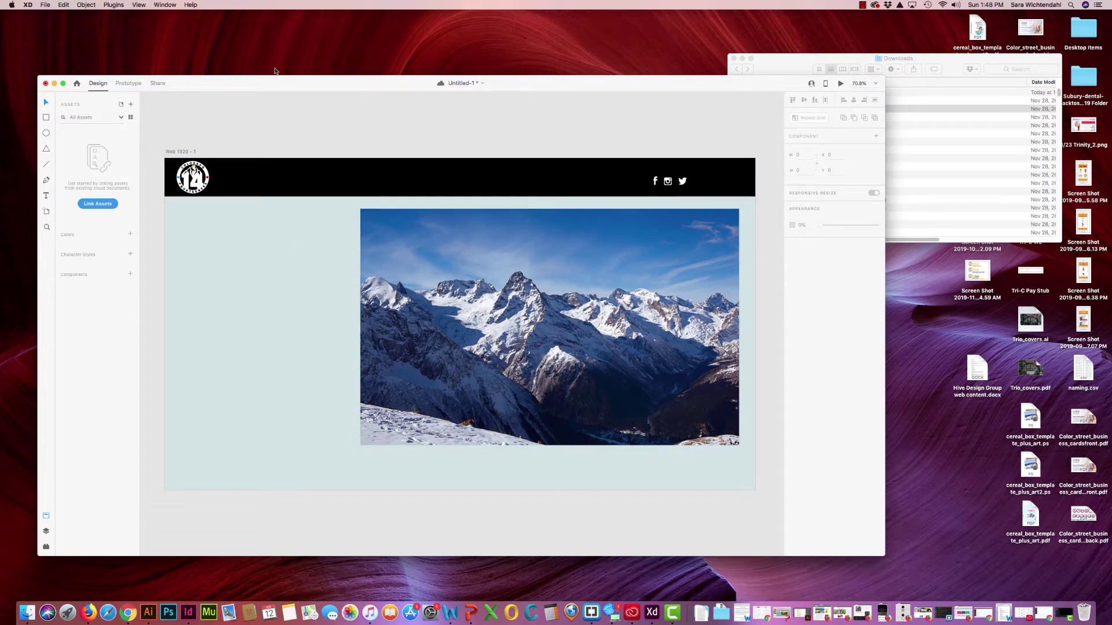
click(450, 316)
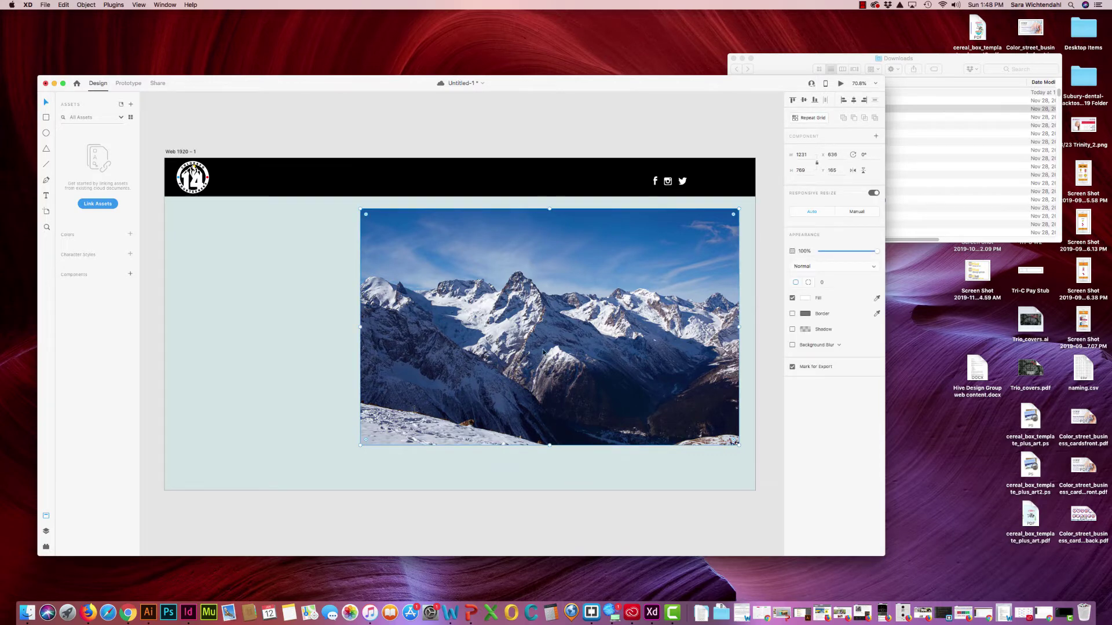
drag(361, 327, 389, 376)
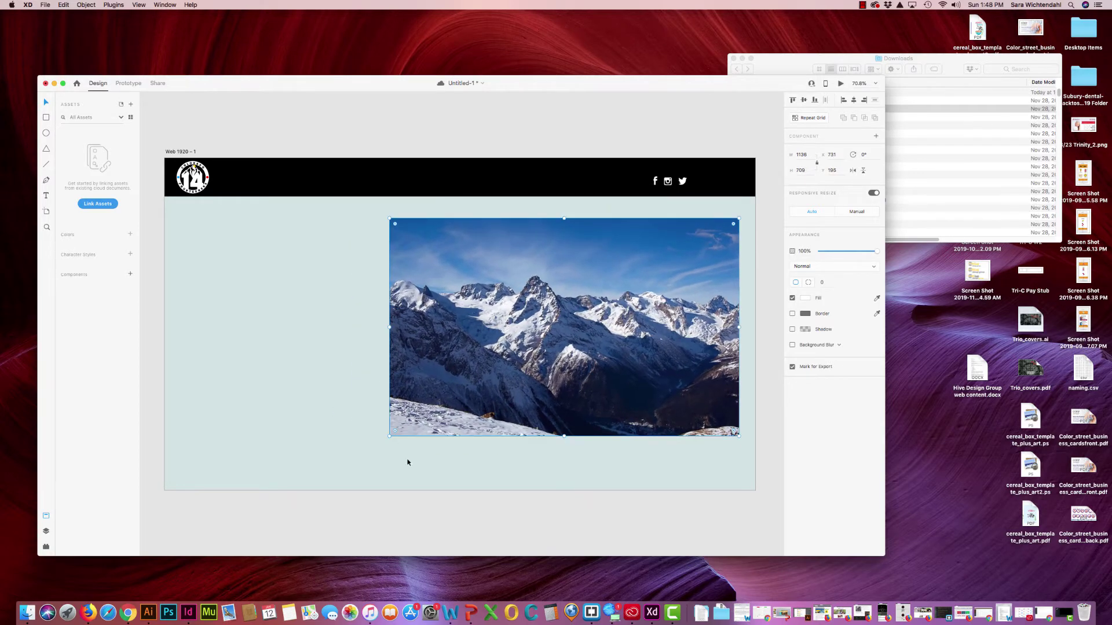
click(284, 144)
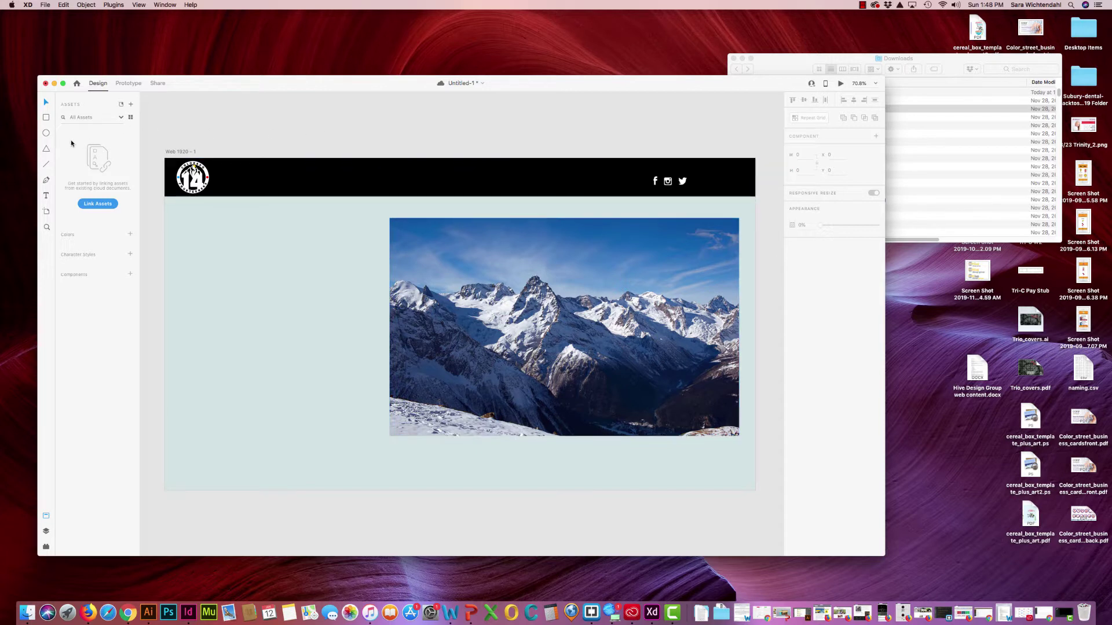
Step: Draw a rectangle about 466 × 406 px to the left of the mountain photo
click(46, 117)
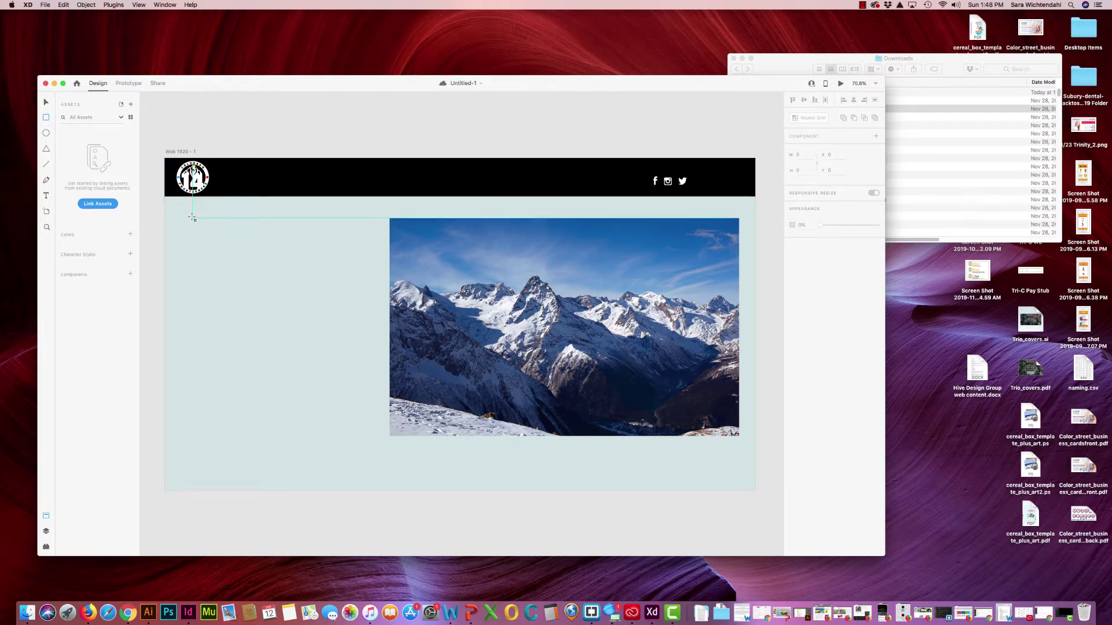
mouse_move(193, 216)
mouse_down()
mouse_move(235, 262)
mouse_move(333, 286)
mouse_up()
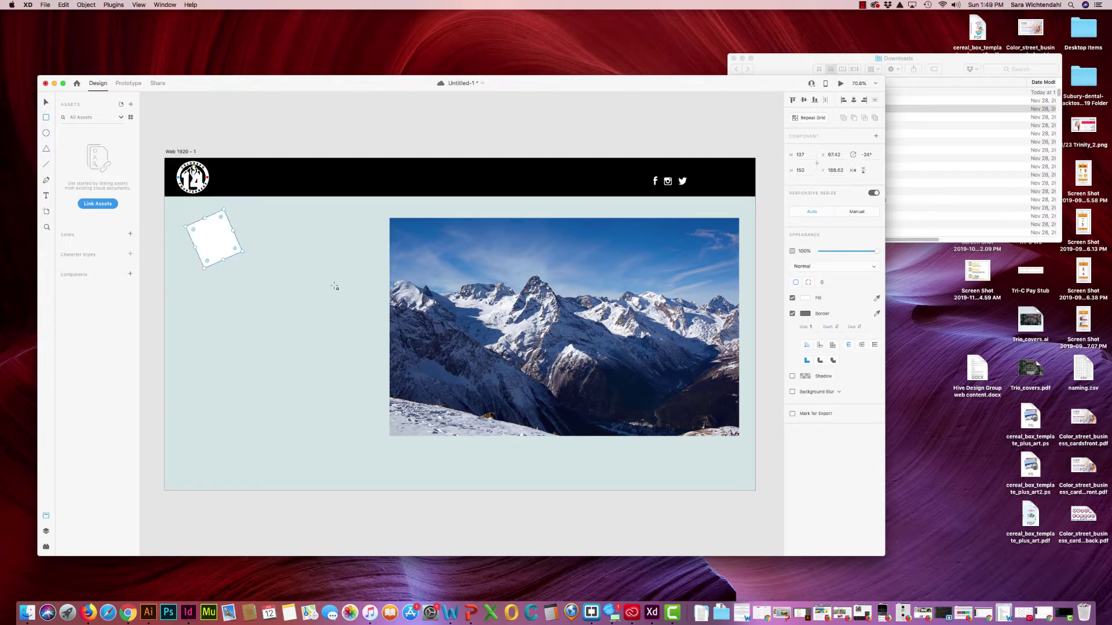
key(super+z)
drag(234, 262, 337, 341)
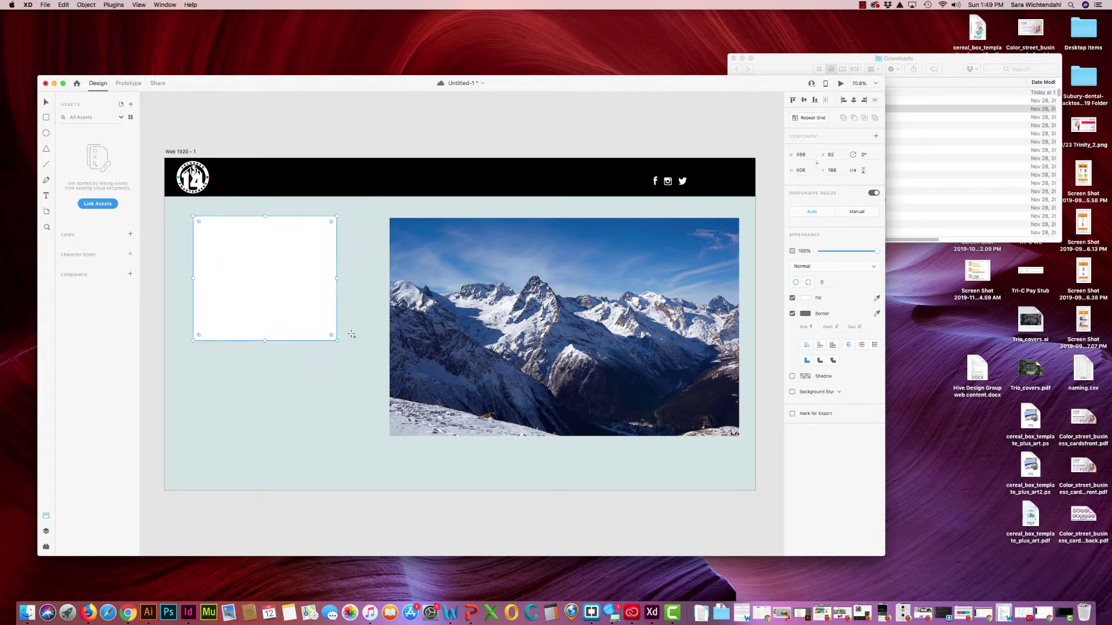
Step: Fill the rectangle with Bkgd2.jpg from the Assets folder and enlarge it to about 575 × 670 px
click(925, 82)
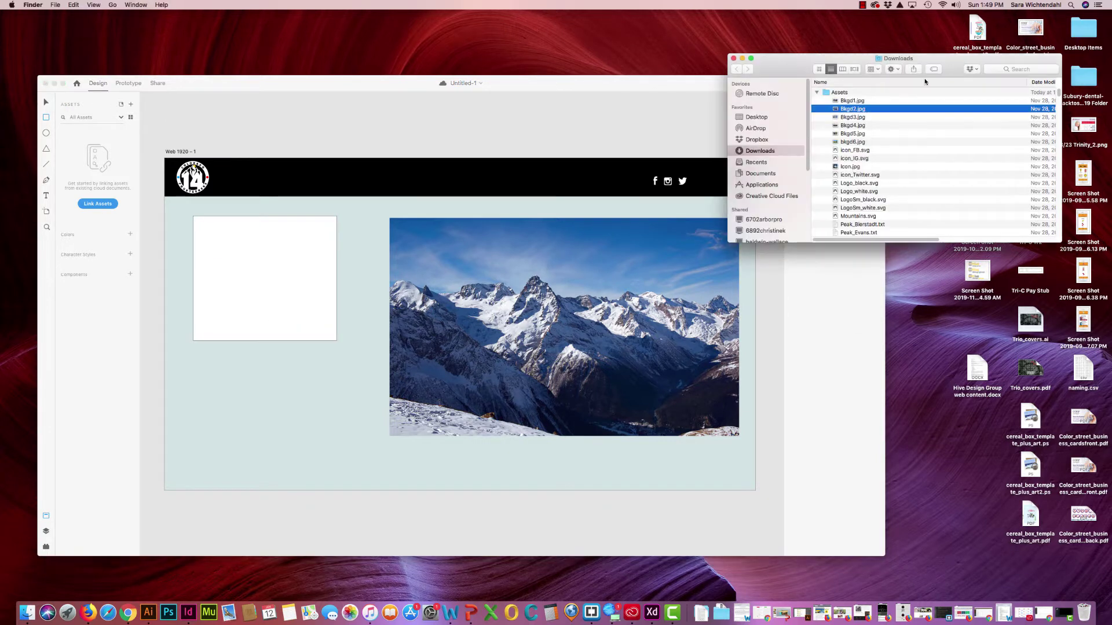
drag(841, 112, 279, 266)
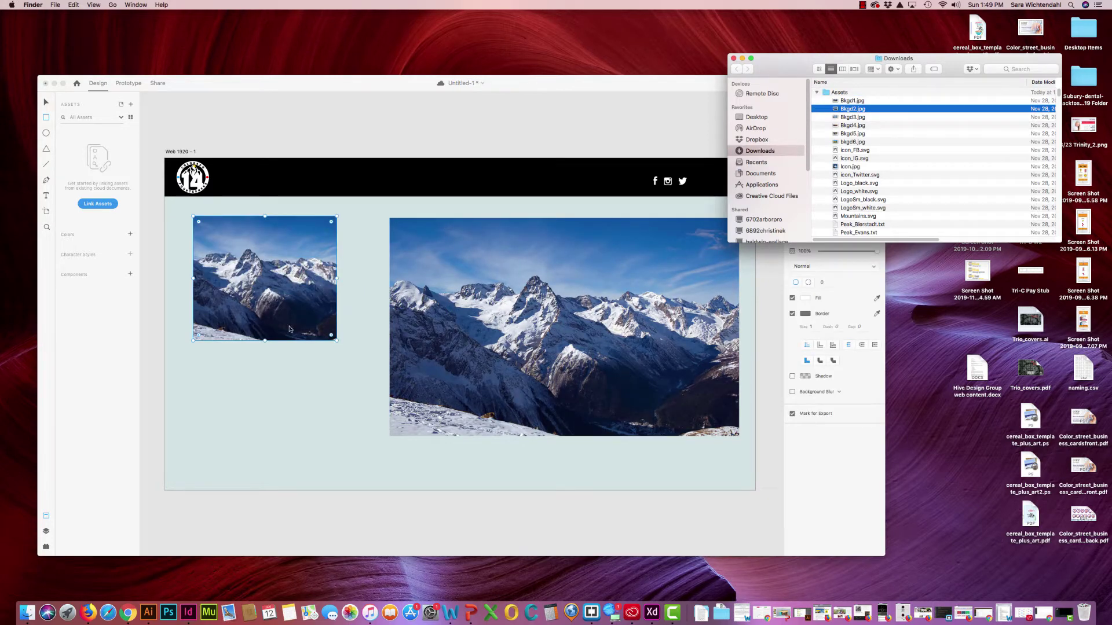
click(336, 343)
drag(335, 342, 370, 423)
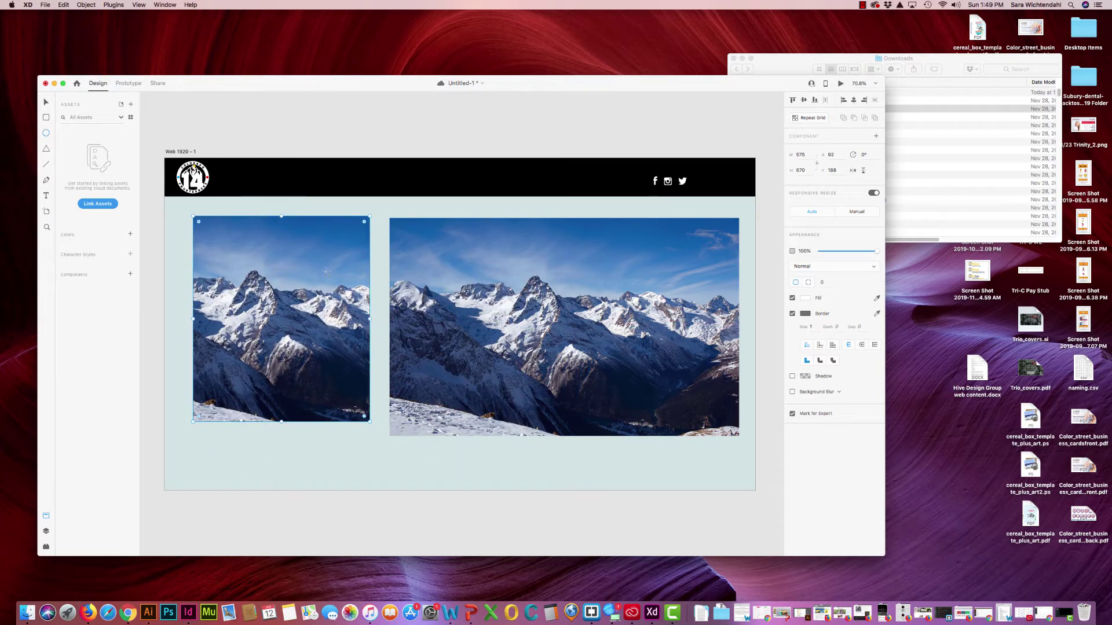
Step: Draw a circle about 527 px in diameter overlapping both photos and fill it with the sunset mountain image from the Assets folder
key(e)
drag(324, 283, 486, 444)
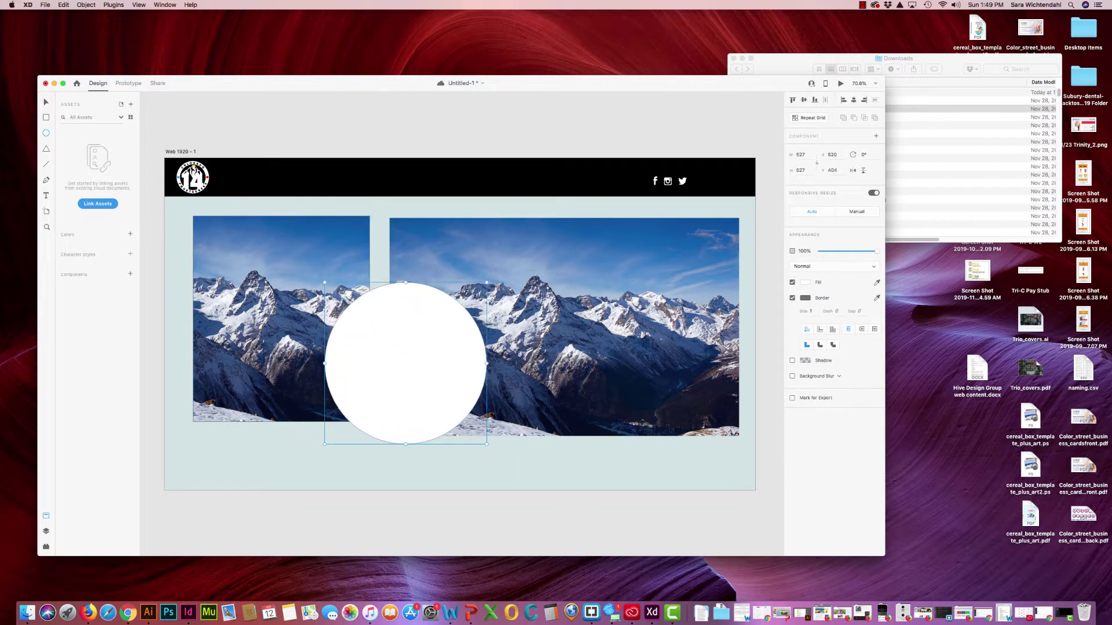
click(856, 110)
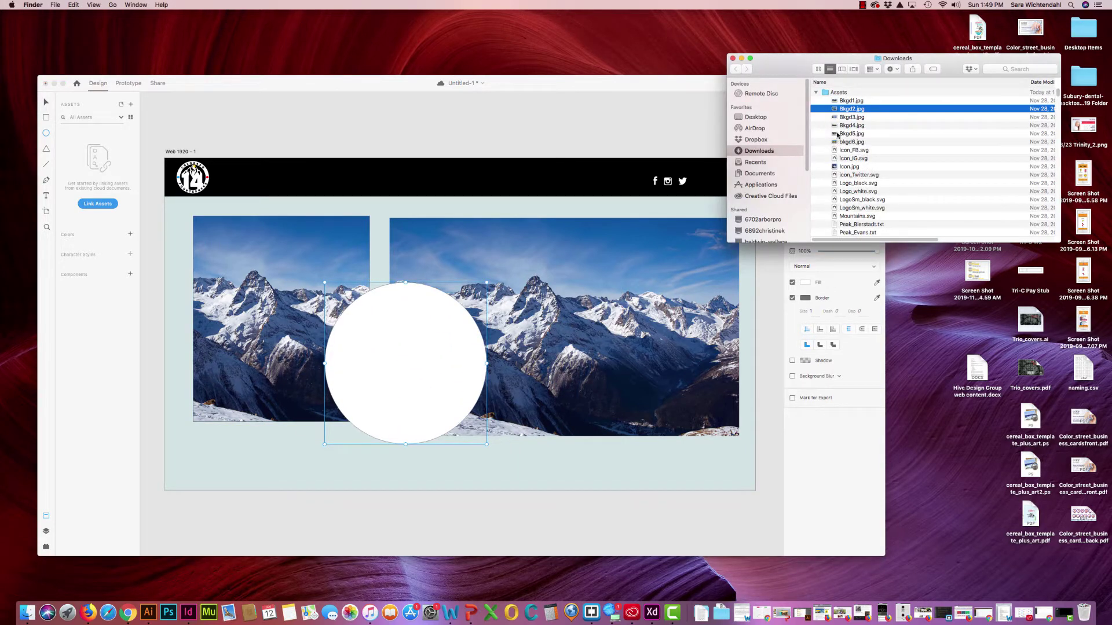
drag(848, 109, 399, 343)
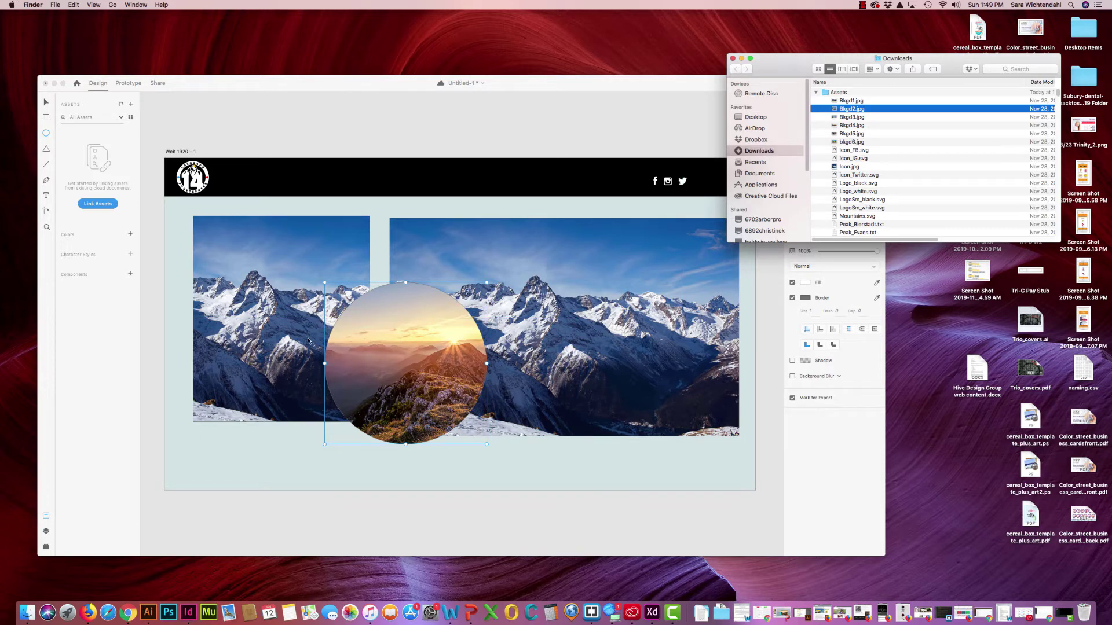
Step: Draw a five-sided polygon about 617 × 588 px over the left photo, varying its side count while drawing
click(45, 150)
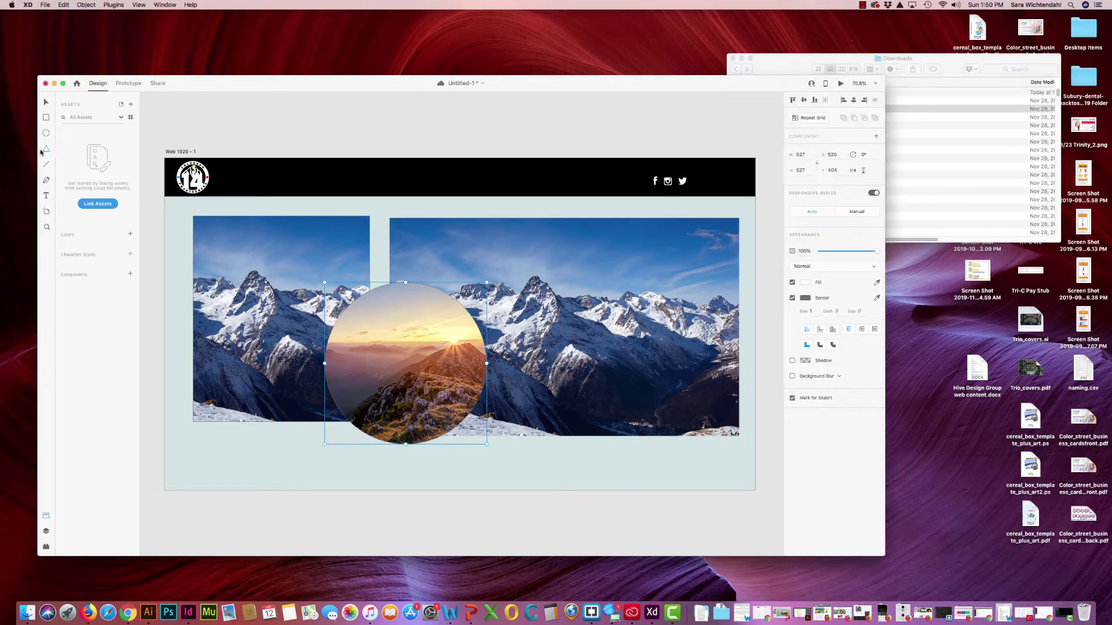
mouse_move(200, 248)
mouse_down()
mouse_move(311, 366)
mouse_move(358, 382)
mouse_move(369, 417)
mouse_move(389, 429)
mouse_up()
key(Up)
key(Up)
key(Up)
key(Up)
key(Up)
key(Up)
key(Up)
key(Down)
key(Down)
key(Down)
key(Down)
key(Down)
key(Up)
key(Down)
key(Up)
key(Down)
key(Up)
key(Up)
key(Down)
key(Down)
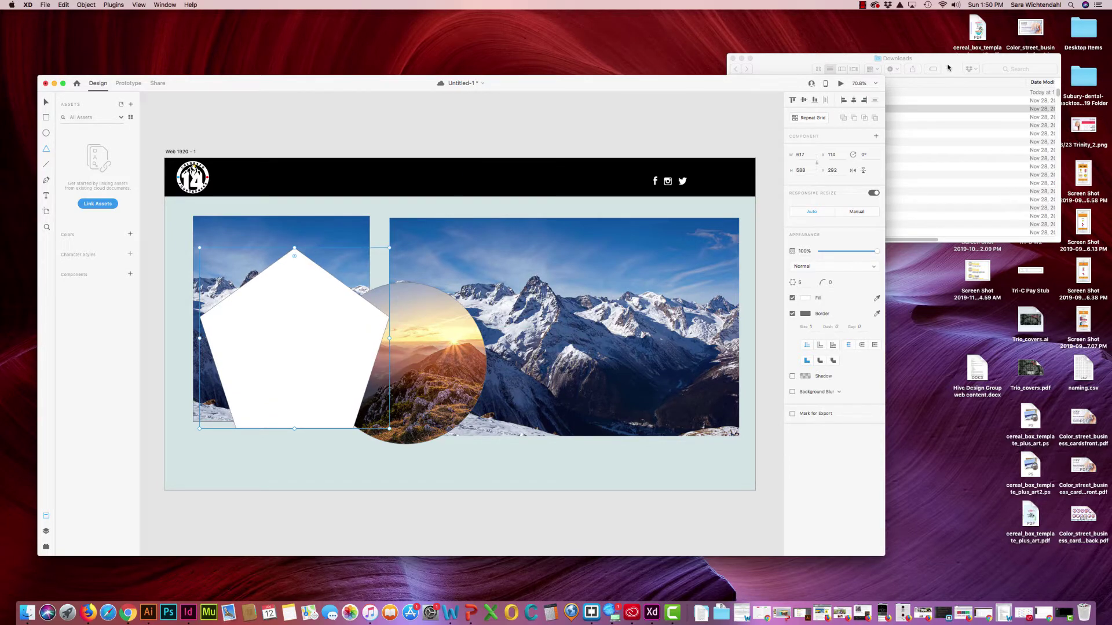
Step: Fill the polygon with bkgd6.jpg from the Assets folder and move it over the large mountain photo
click(838, 72)
click(839, 143)
drag(833, 143, 328, 326)
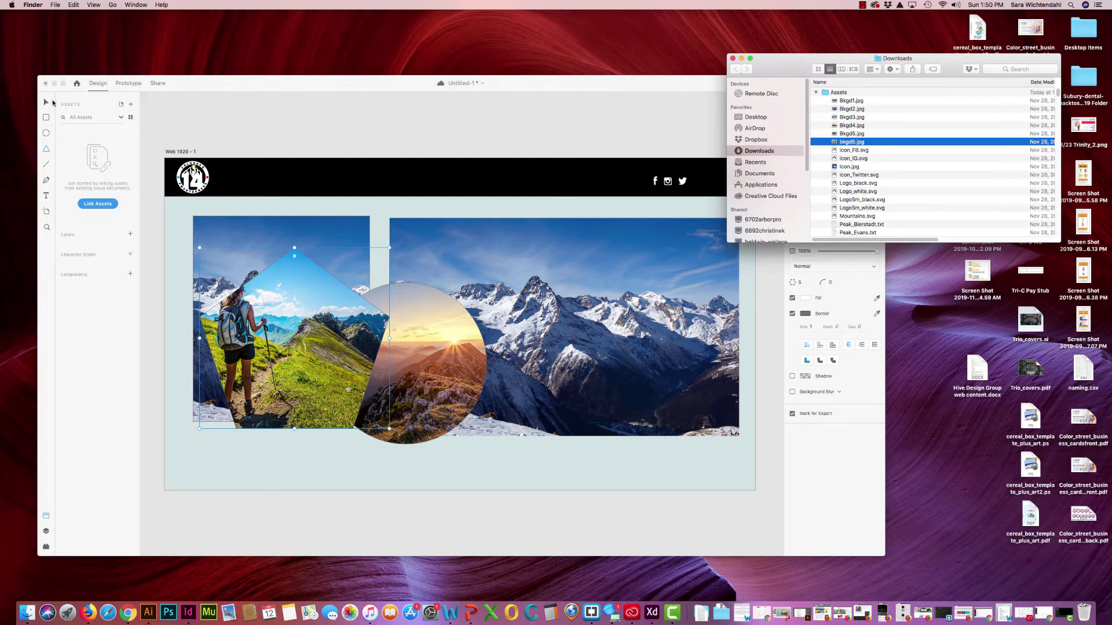
click(52, 102)
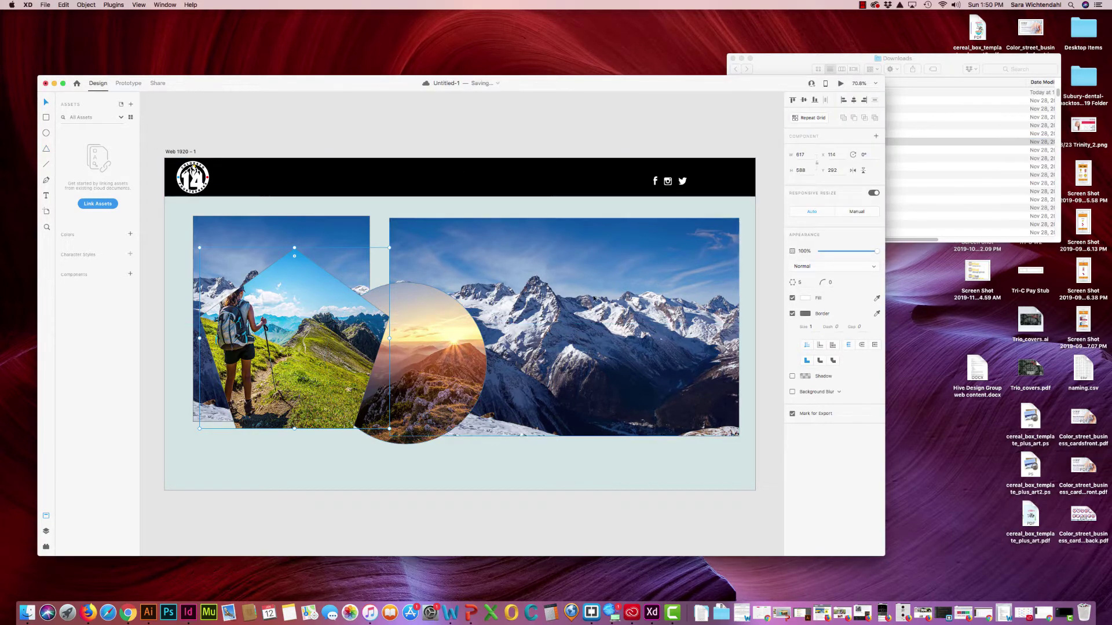
drag(249, 362, 509, 338)
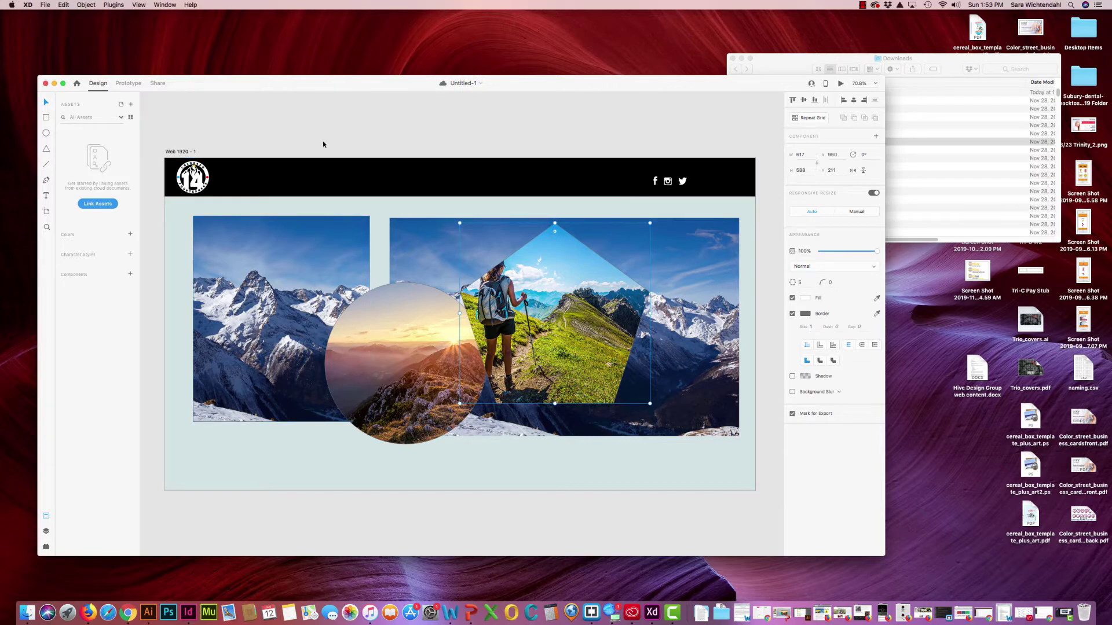
Step: Delete the sunset circle, the hiker polygon and the wide mountain photo, keeping only the rectangular photo
click(408, 346)
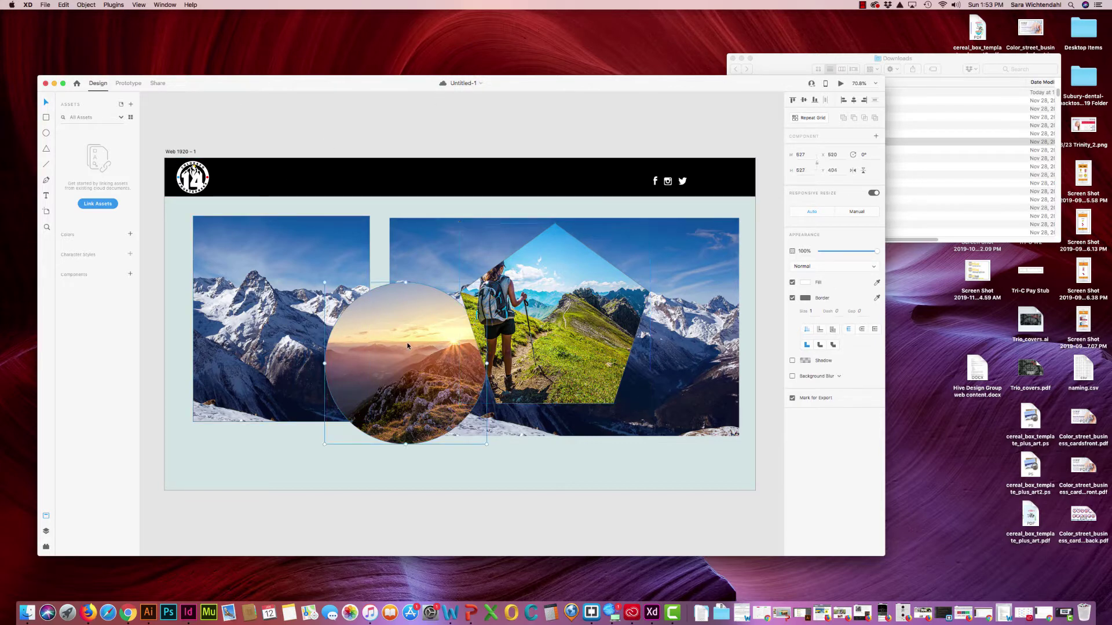
key(Delete)
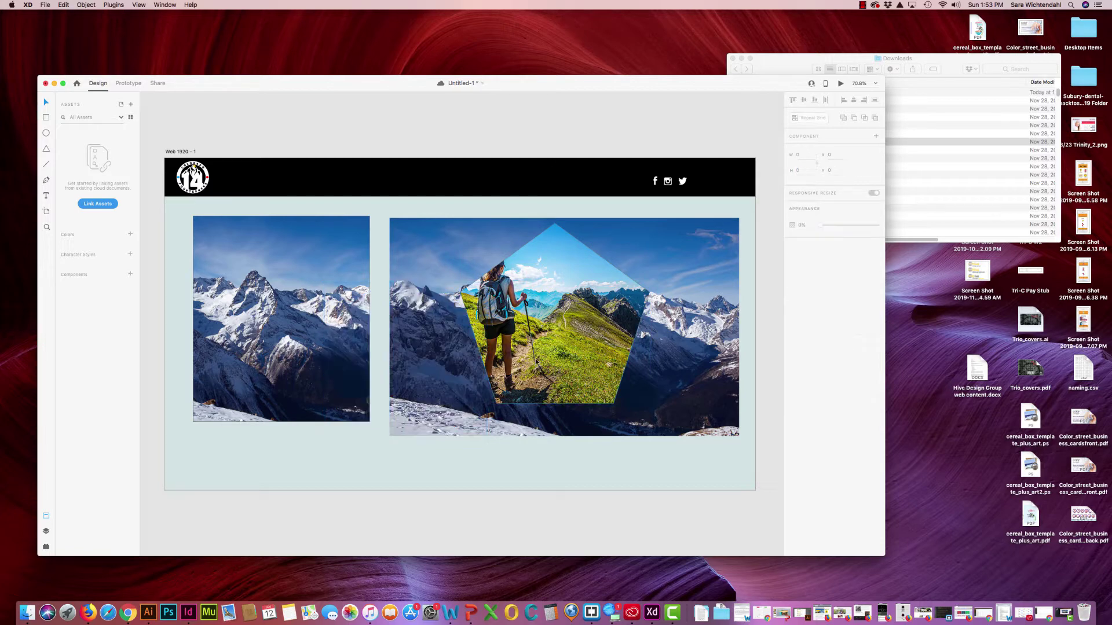
click(535, 359)
key(Delete)
click(249, 290)
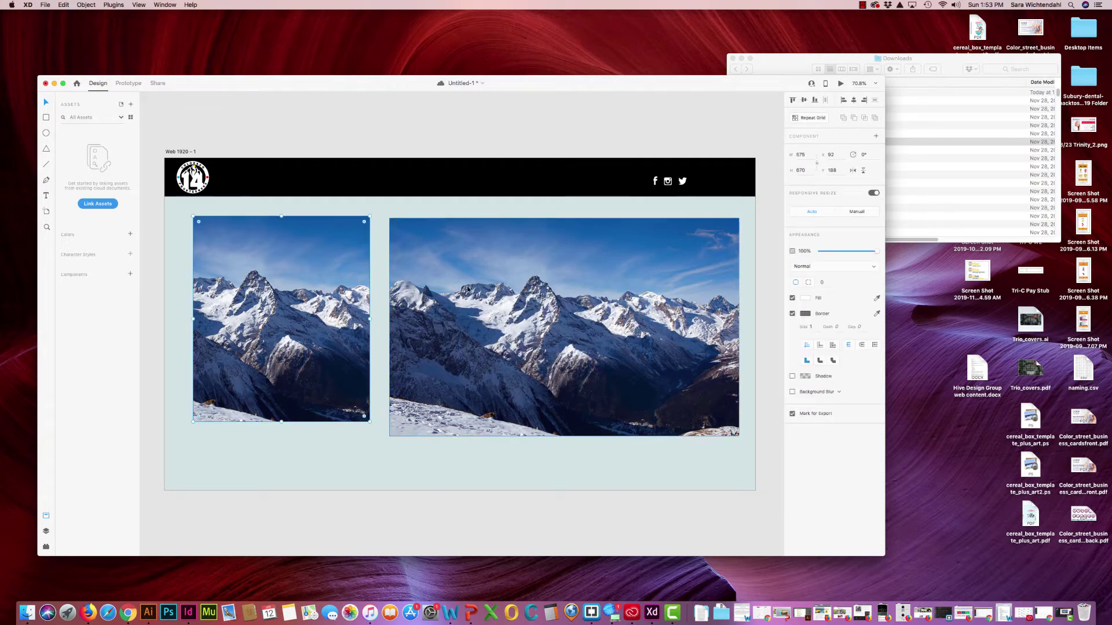
click(472, 366)
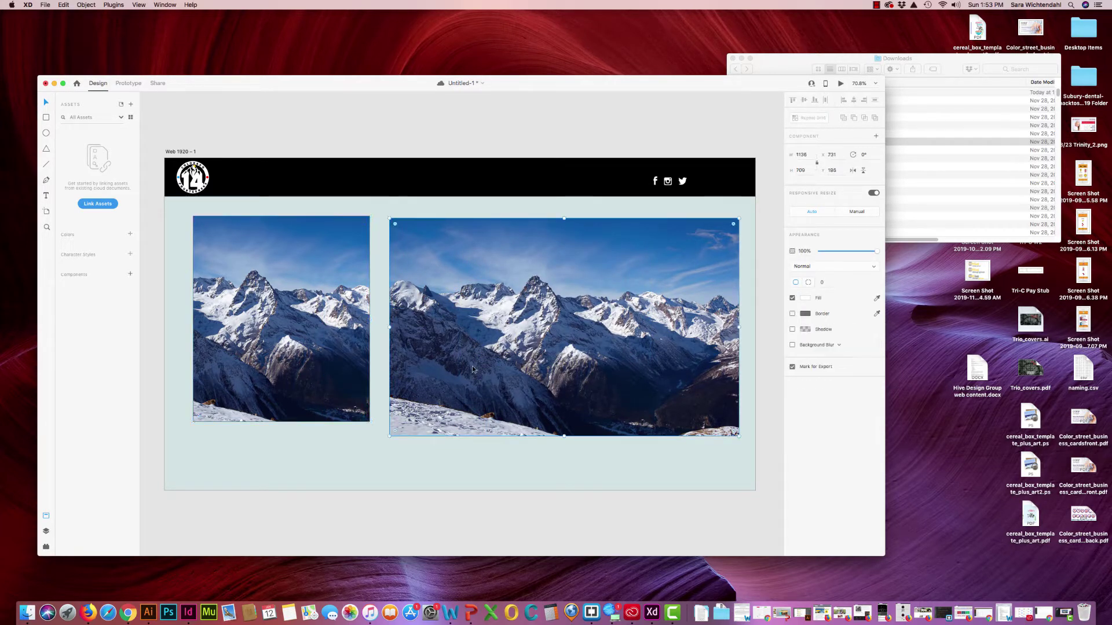
key(Delete)
Step: Move the remaining photo against the artboard's left edge directly below the header and enlarge it to 1920 × 955 px to fill the page
click(278, 324)
drag(241, 315, 214, 297)
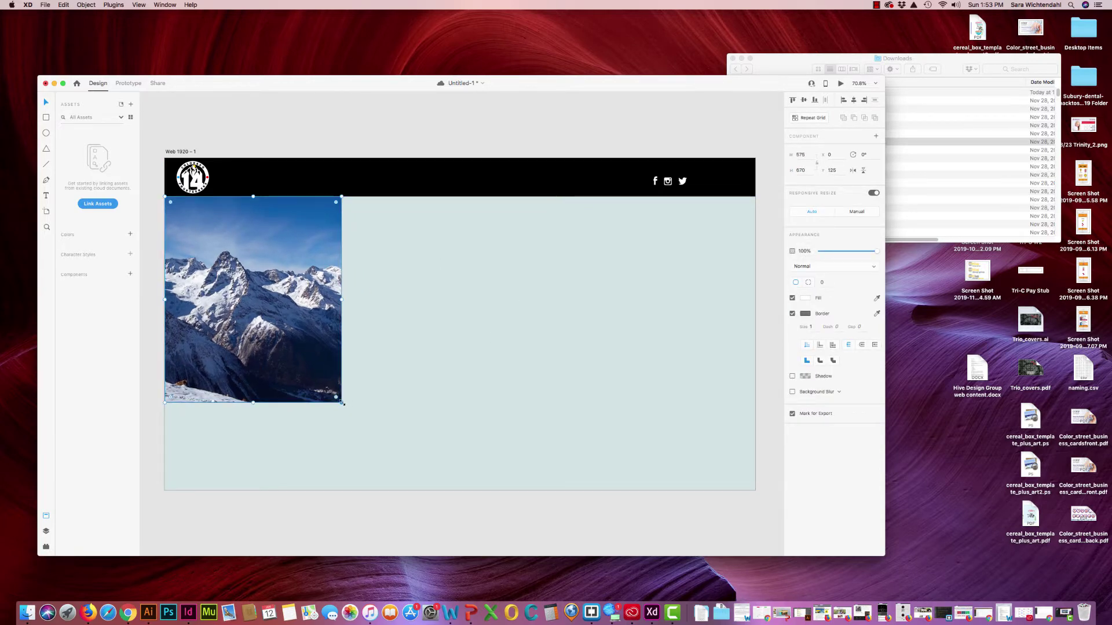
drag(342, 403, 755, 488)
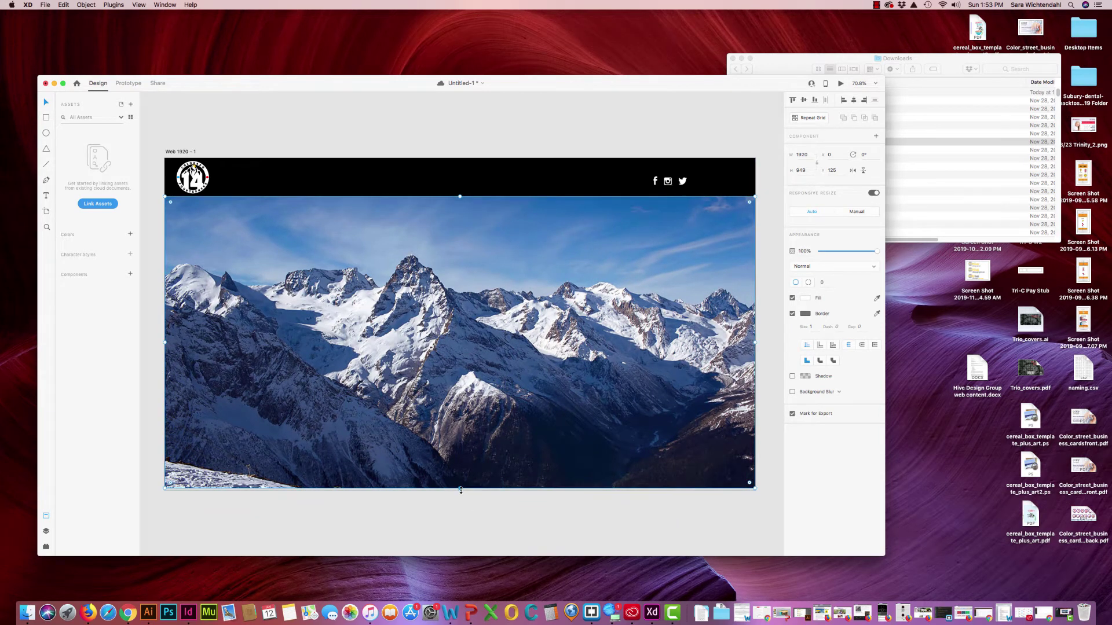
drag(461, 490, 461, 491)
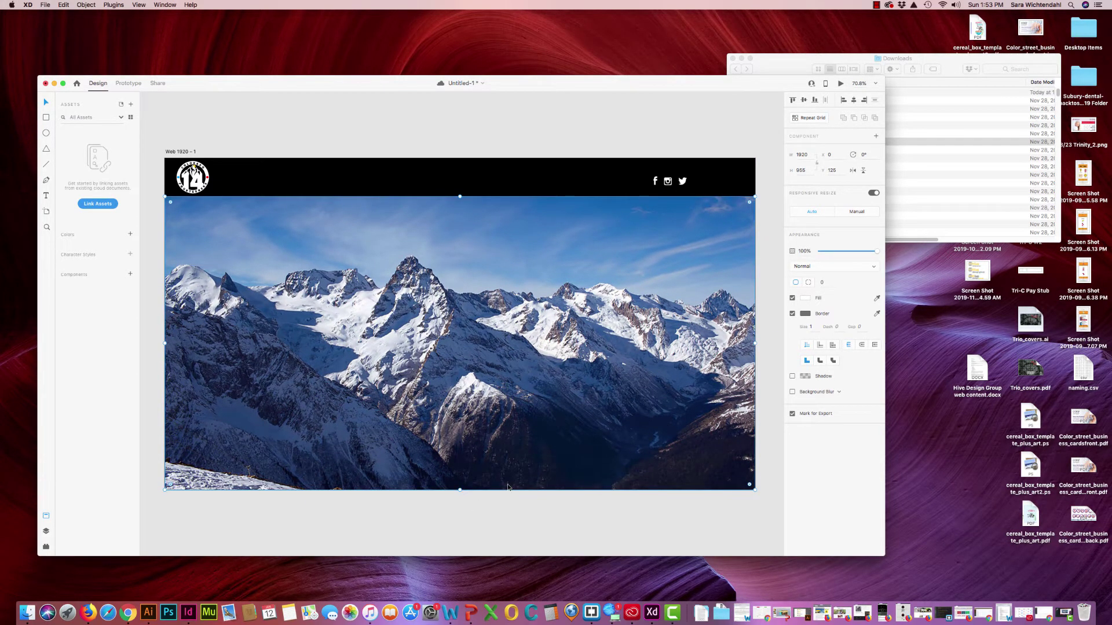
Step: Remove the border from the full-width mountain photo and save the document
click(792, 314)
click(598, 256)
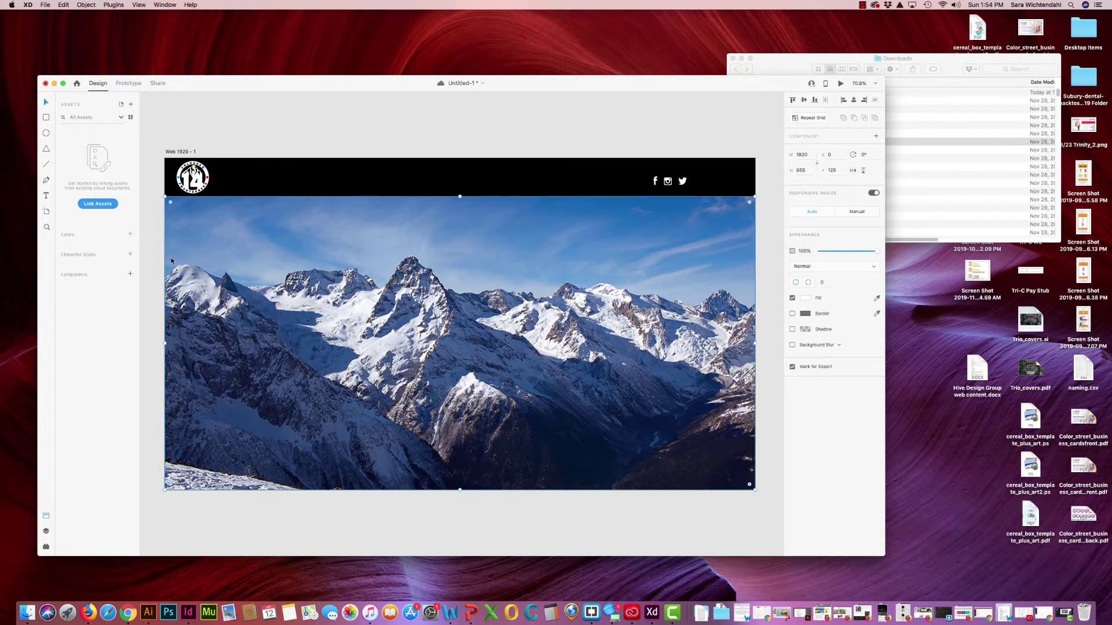
key(super+s)
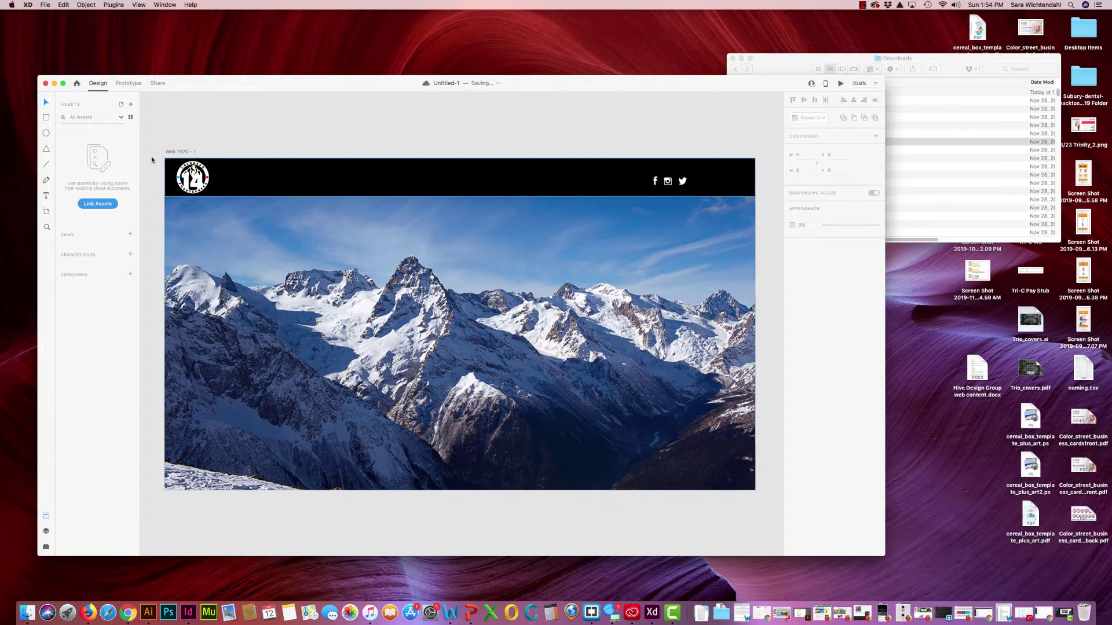
Step: Move the logo out of the header onto the sky near the photo's center and bring it to the front
drag(192, 177, 334, 176)
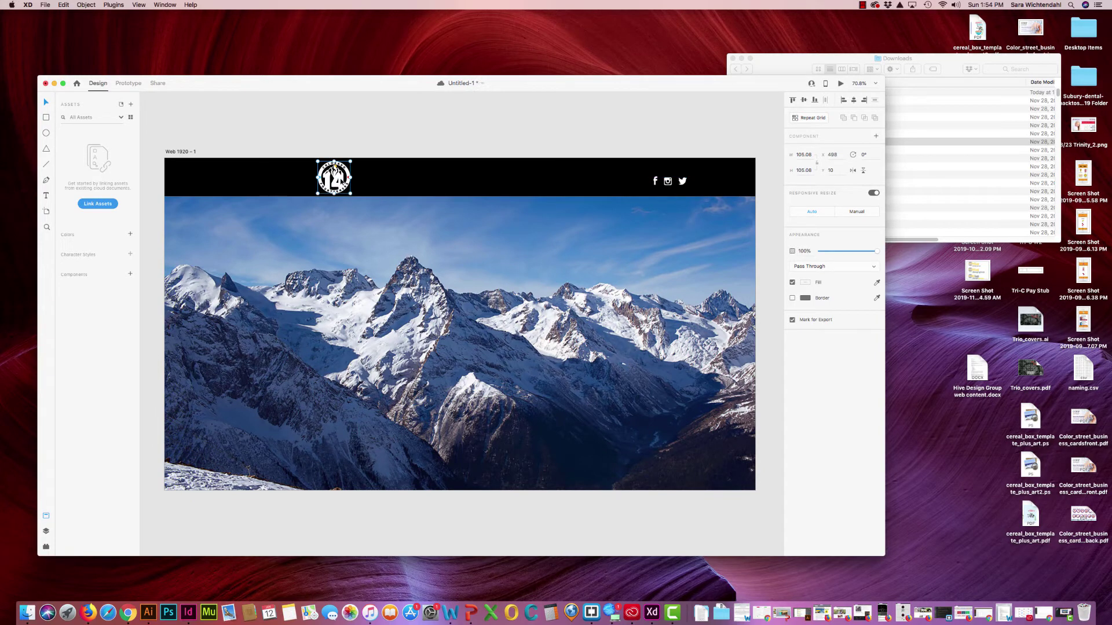
drag(334, 169, 453, 224)
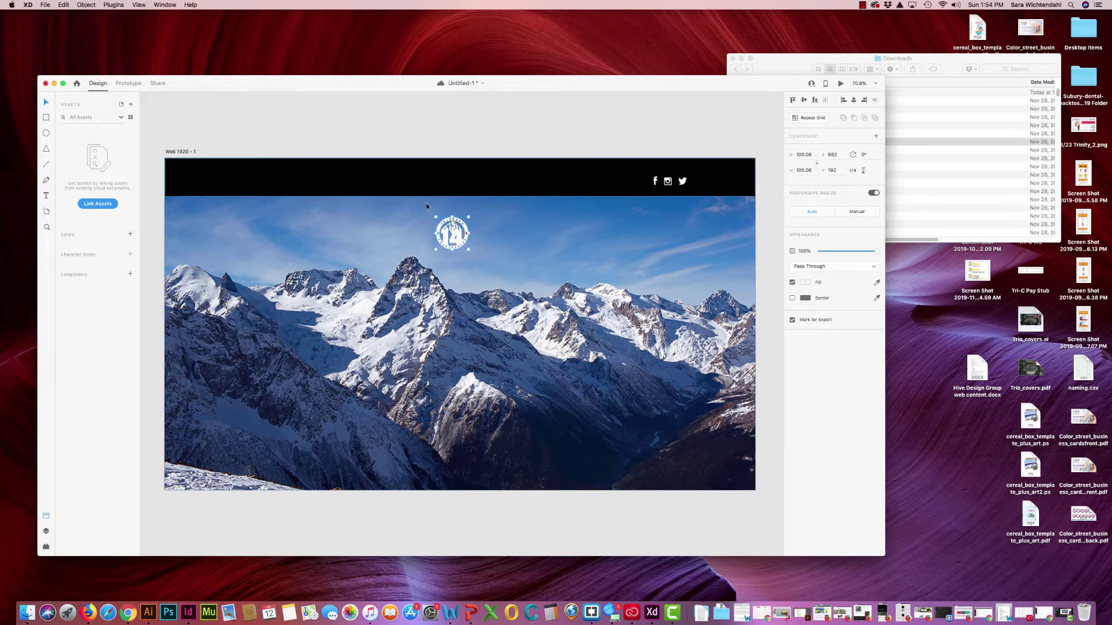
right_click(452, 231)
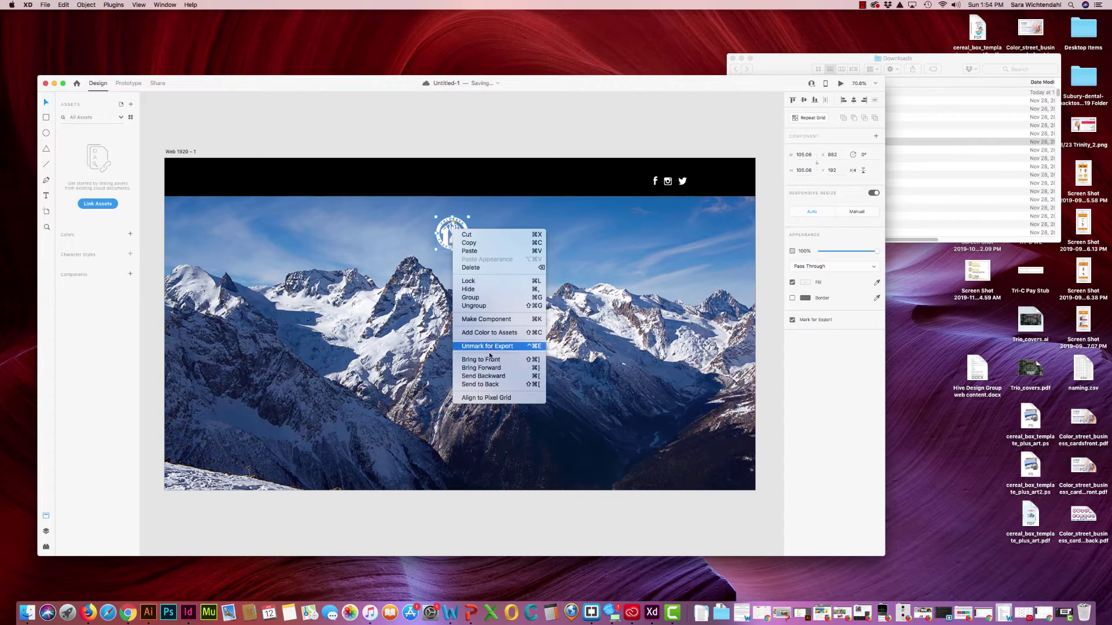
click(441, 235)
click(426, 220)
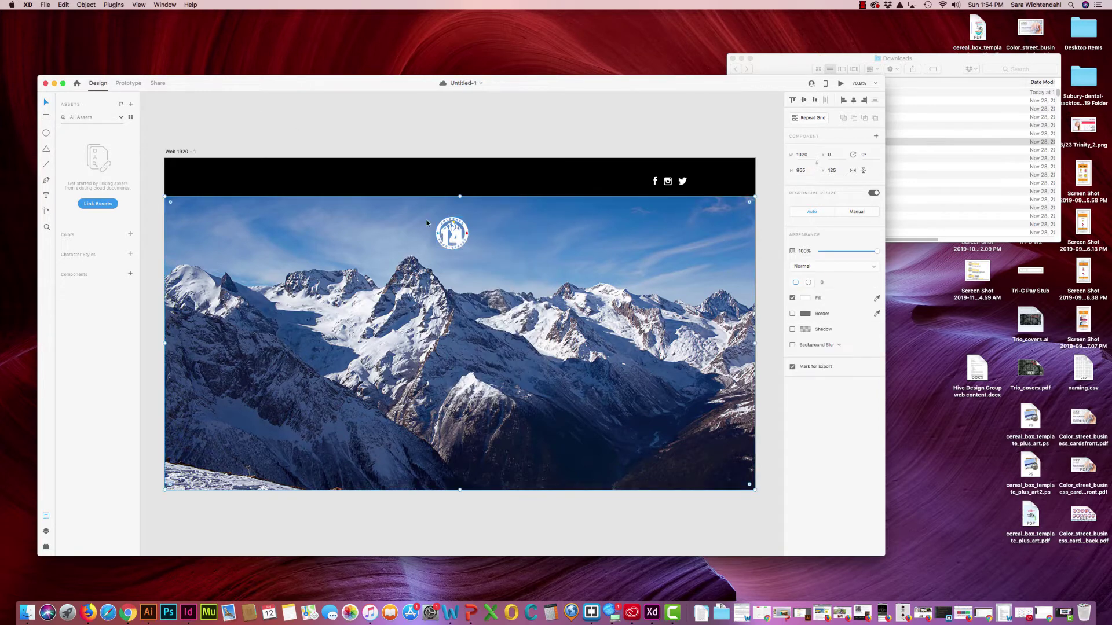
click(442, 232)
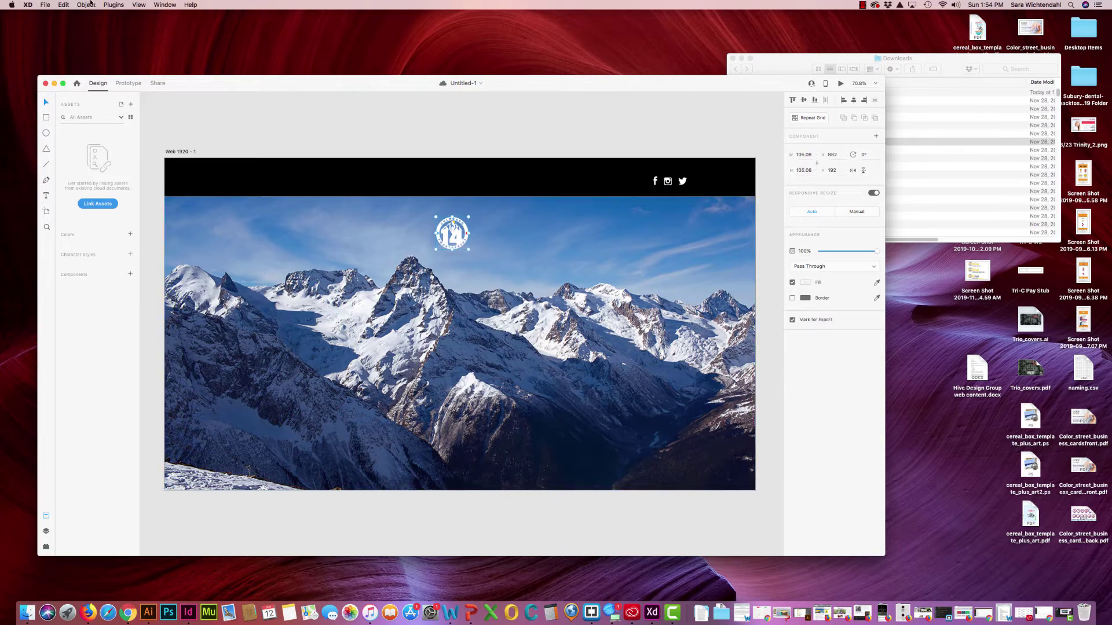
click(91, 4)
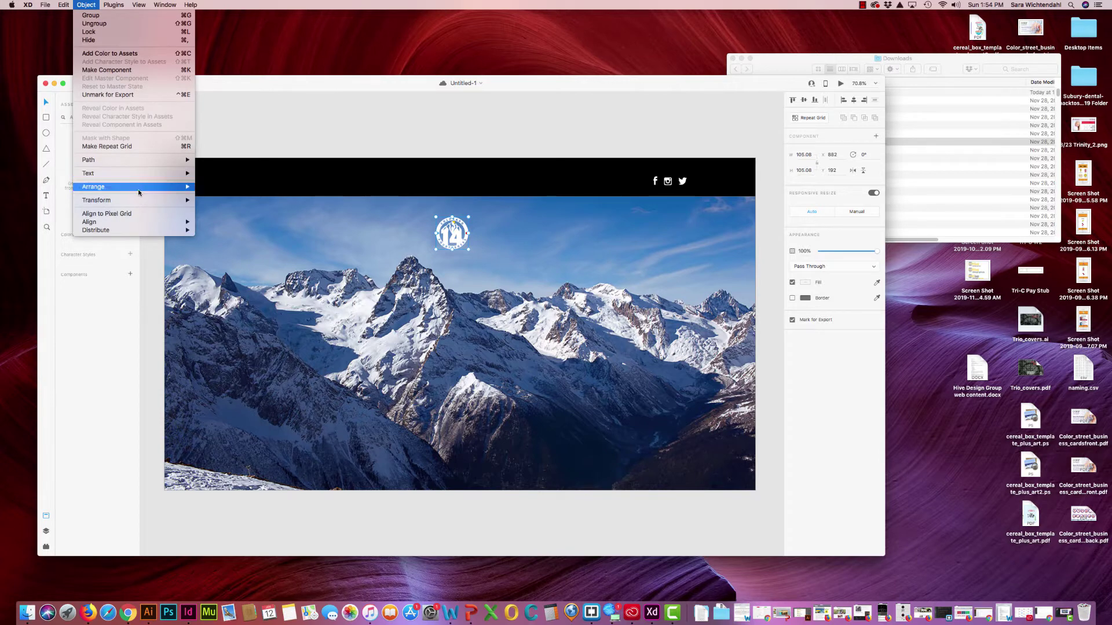
mouse_move(139, 187)
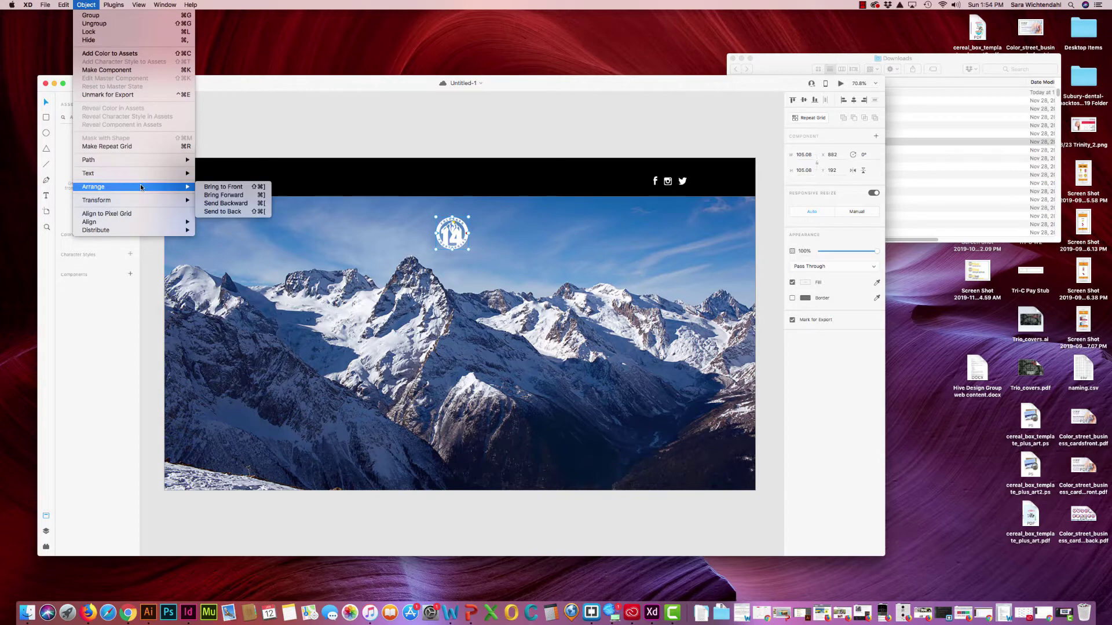
click(221, 189)
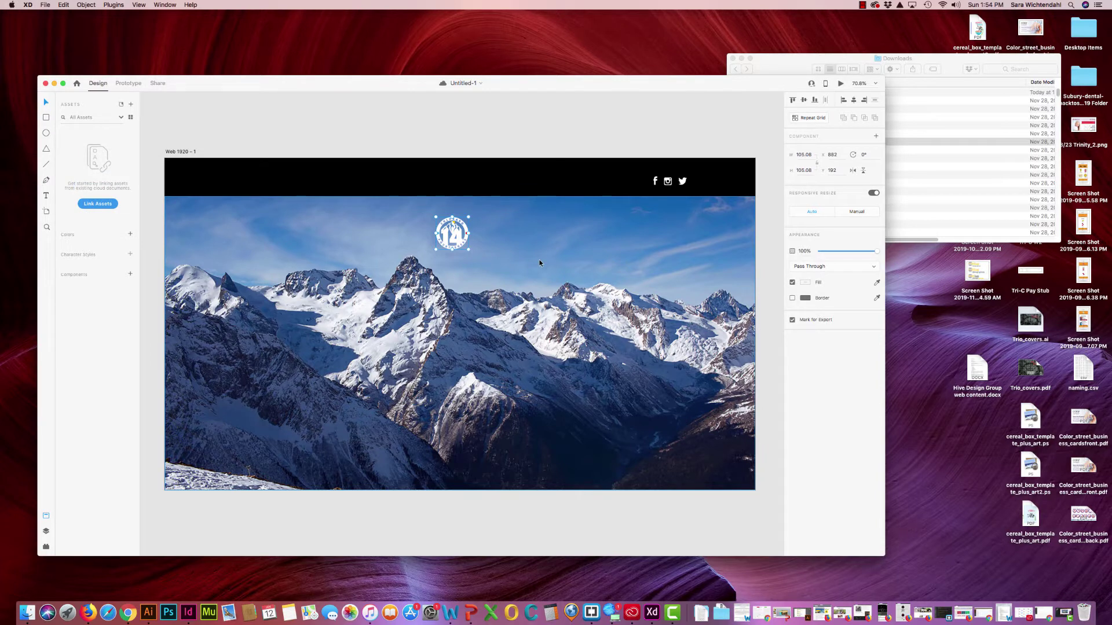
click(382, 141)
Step: Enlarge the logo to about 287 × 287 px, place it over the left part of the photo and save the document
click(448, 246)
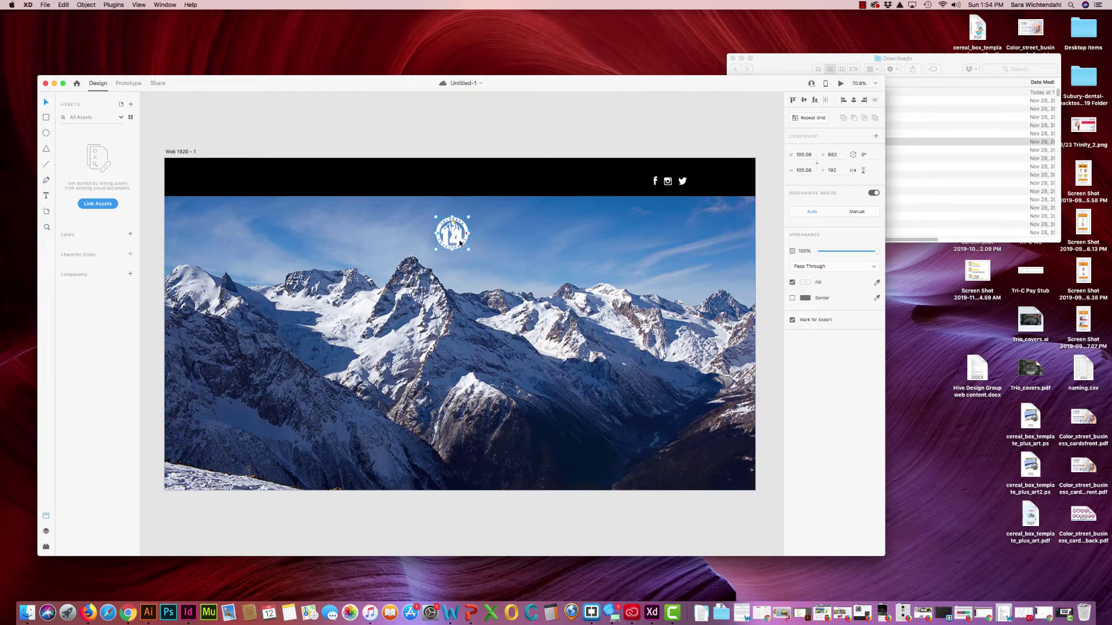
drag(458, 244, 342, 296)
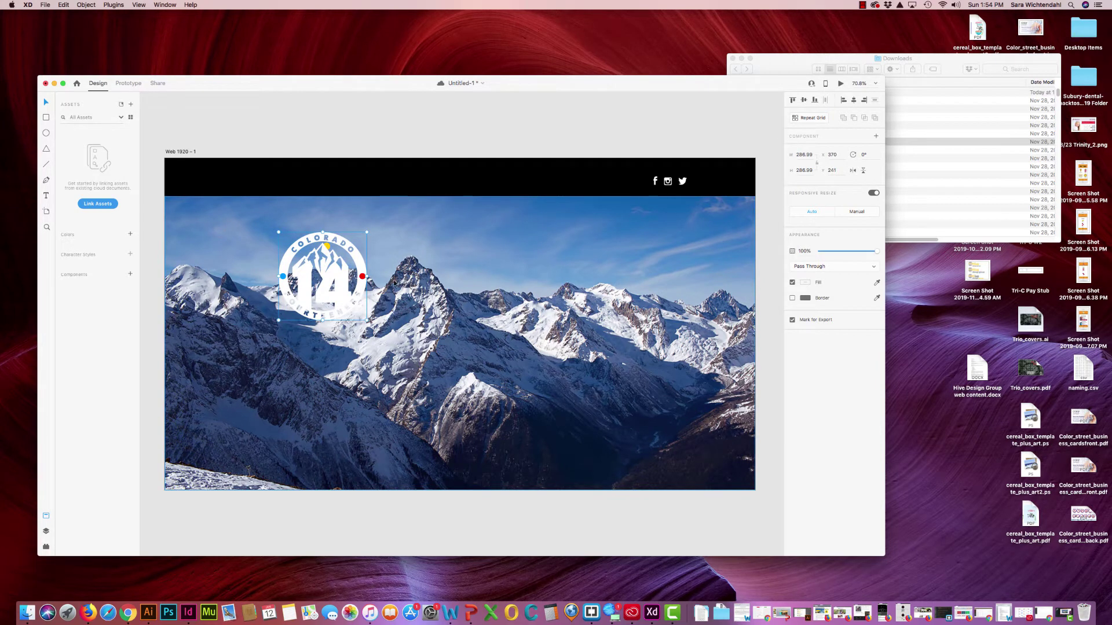
key(super+s)
click(291, 138)
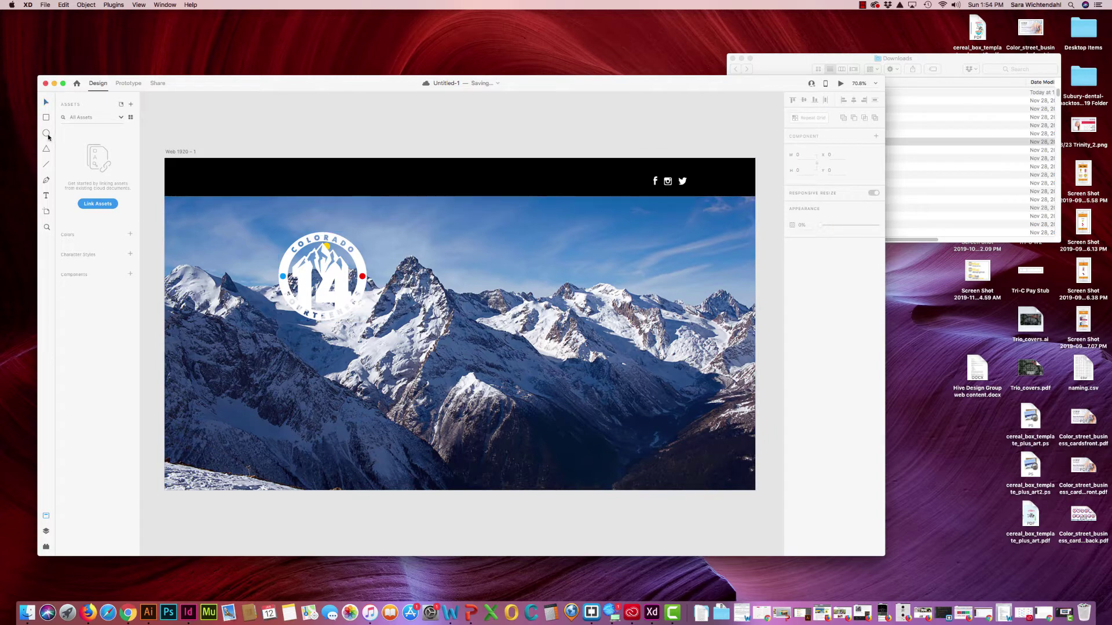
Step: Draw a circle about 295 px in diameter around the logo, move it to the logo's right and remove its border
click(46, 134)
drag(278, 233, 388, 326)
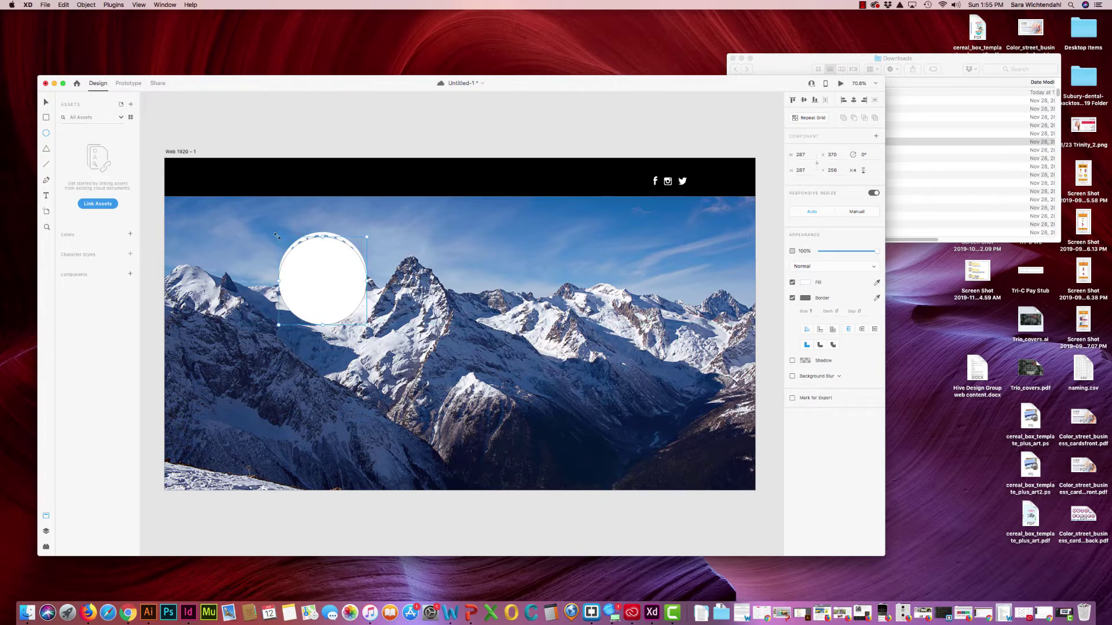
drag(277, 236, 276, 234)
click(45, 103)
drag(322, 310, 490, 296)
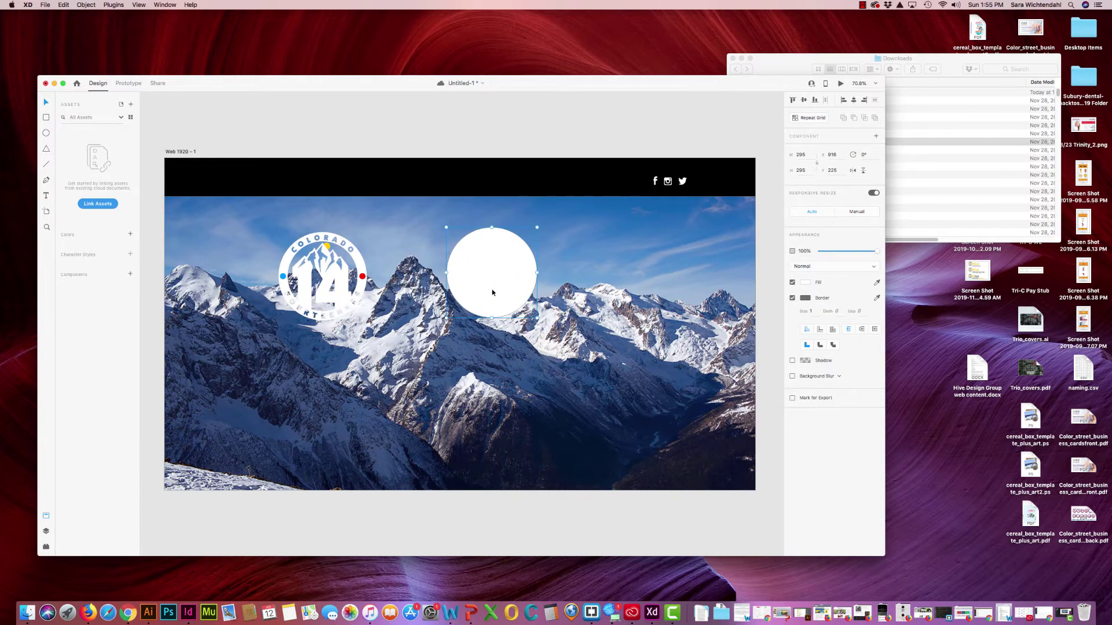
click(792, 298)
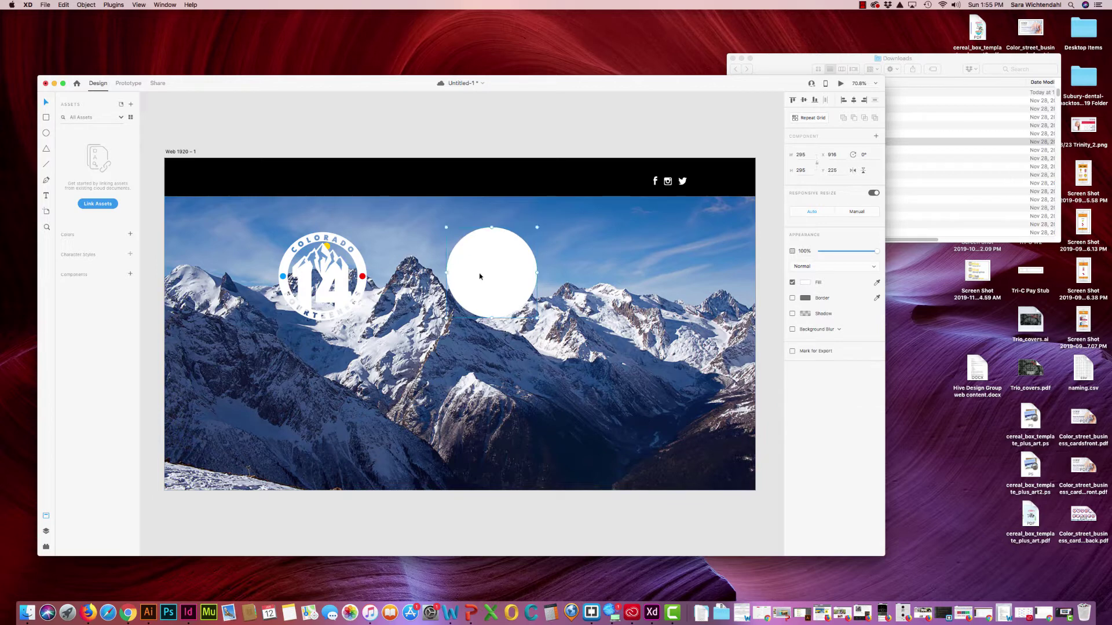
Step: Apply a background blur to the circle with amount 5, brightness -6 and opacity 24%, and move it over the central peak
click(792, 330)
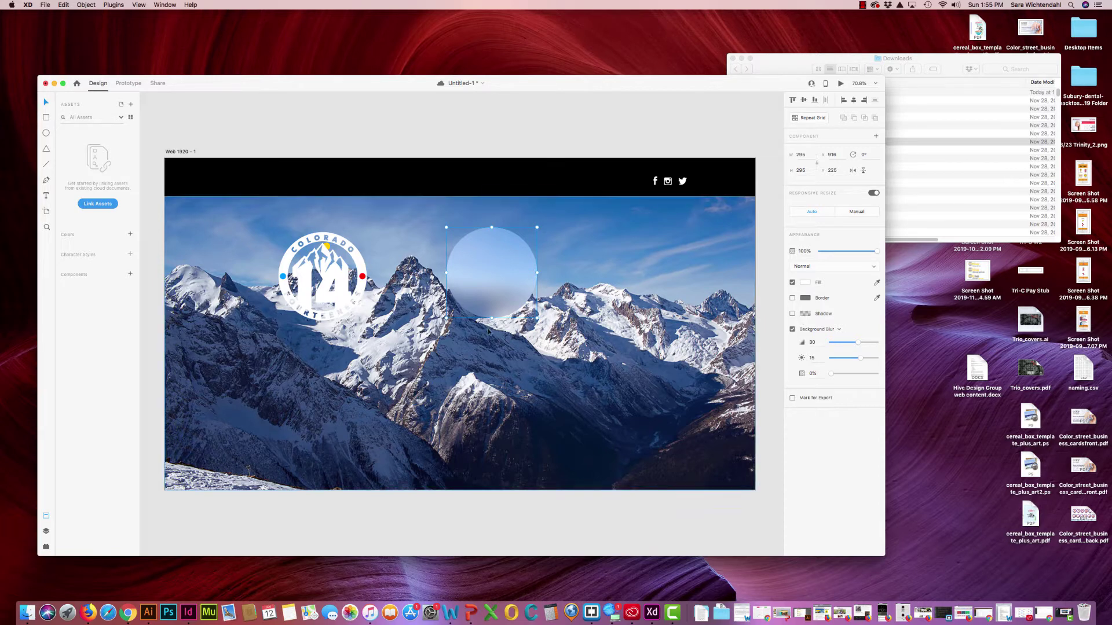
drag(490, 288, 415, 275)
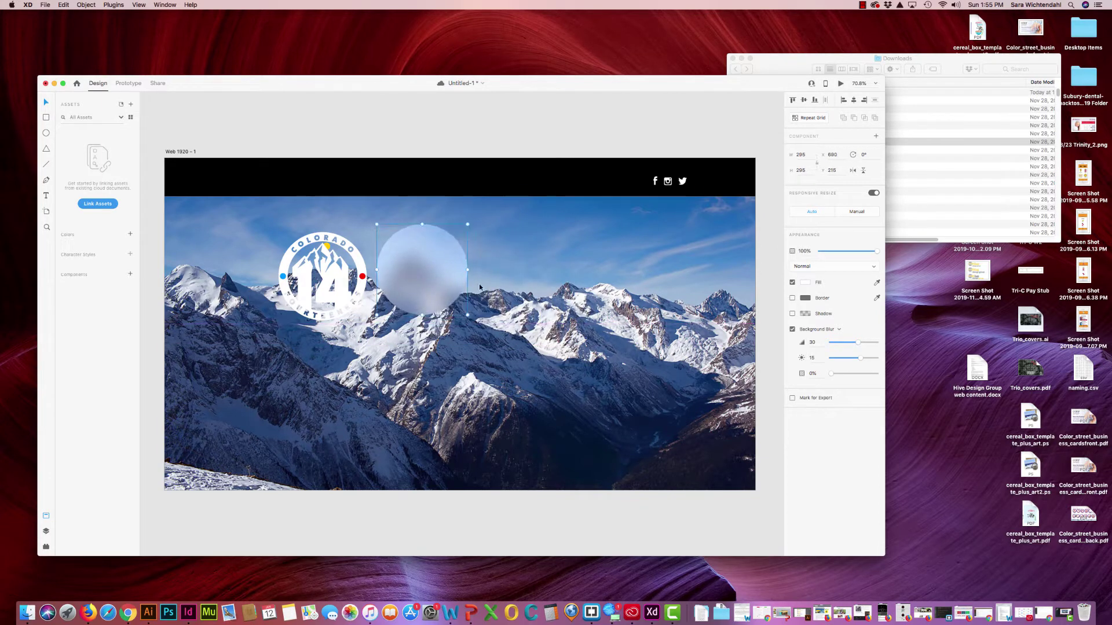
drag(857, 343, 838, 375)
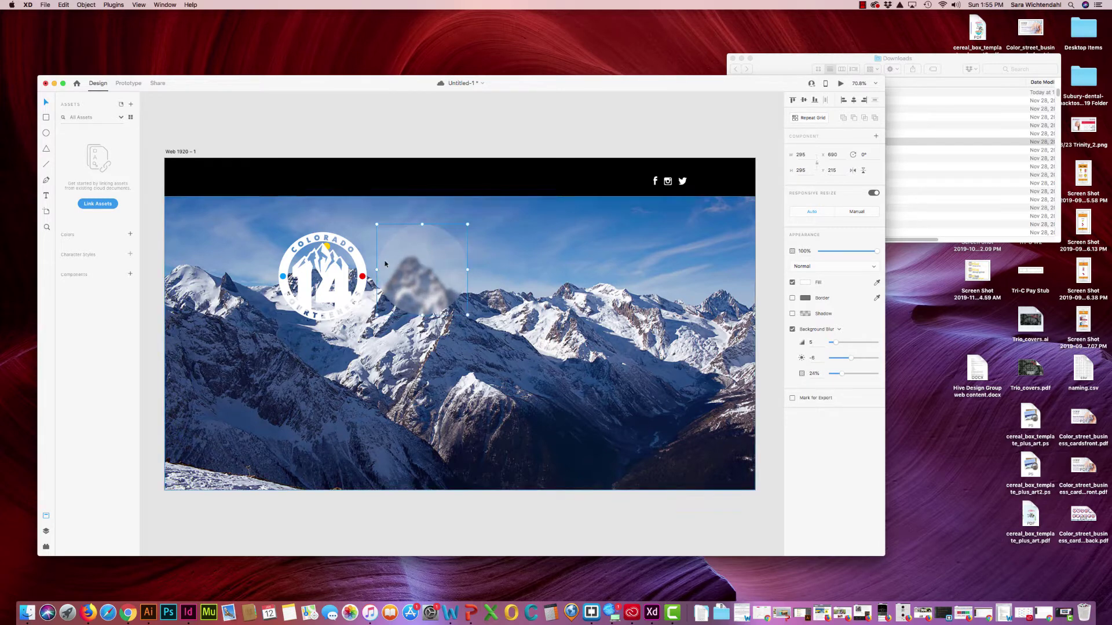
Step: Place the blurred circle centered behind the logo, enlarge it to about 329 px in diameter and save the document
drag(428, 270, 332, 276)
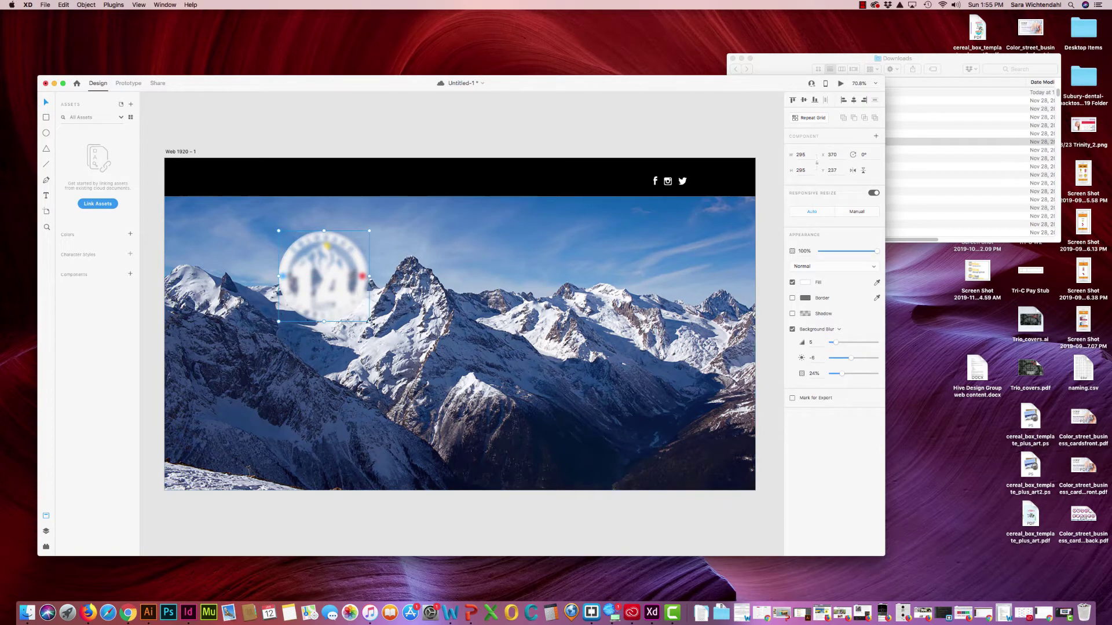
drag(369, 321, 387, 325)
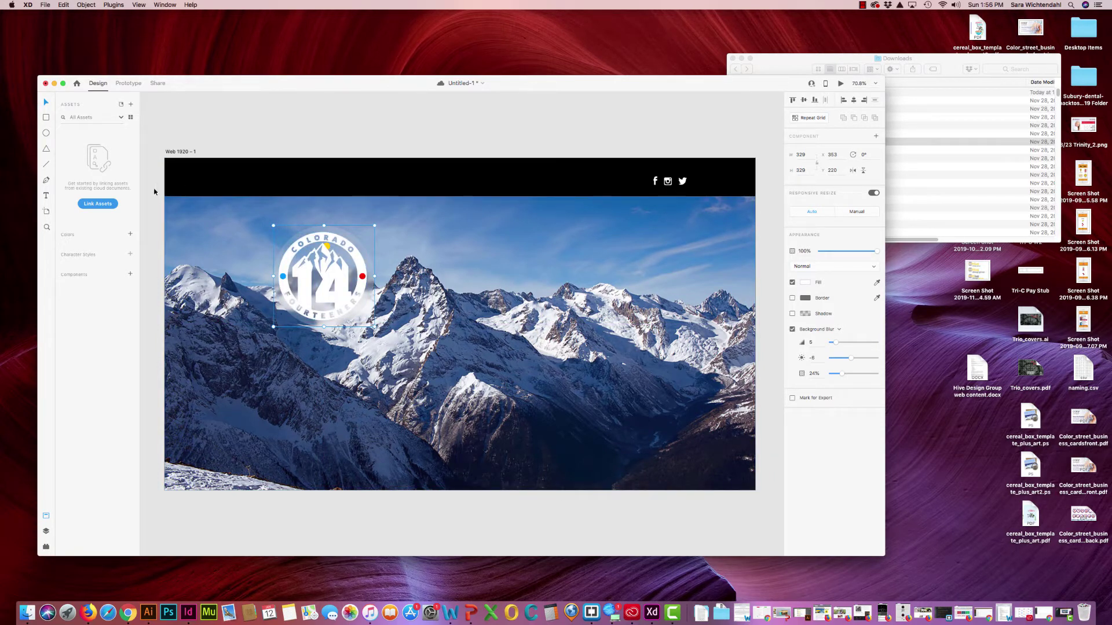
key(cmd+s)
Step: Nudge the logo 2 px to the right within the blurred circle
click(358, 307)
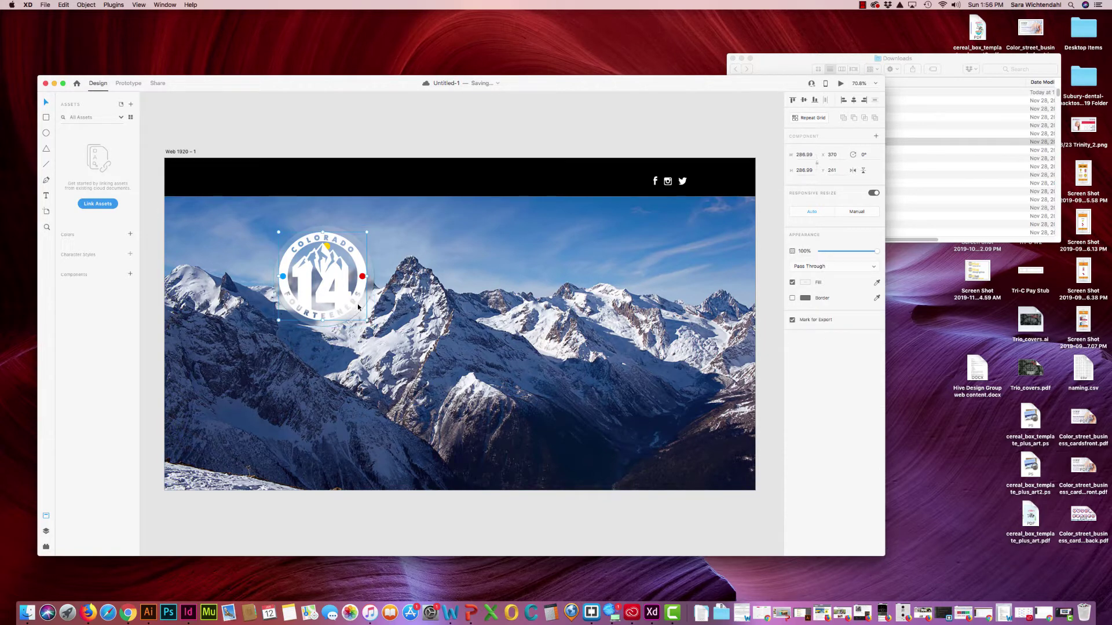
key(Right)
key(Right)
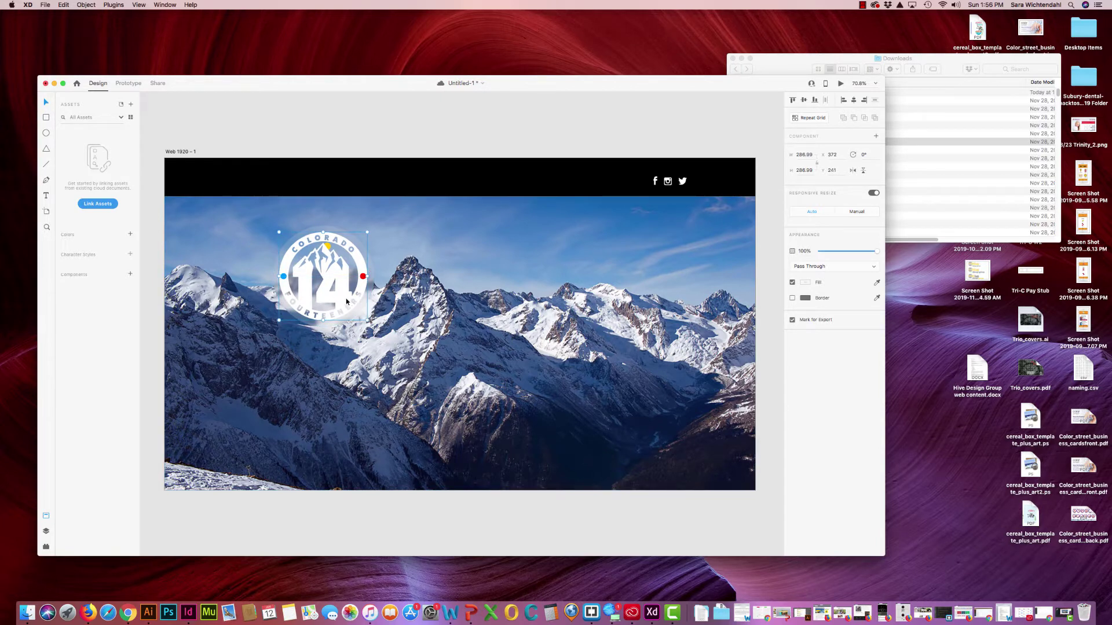
Step: Move the logo and blurred circle together to the photo's upper-left area just below the header, and save the document
shift+click(337, 327)
drag(330, 306, 243, 276)
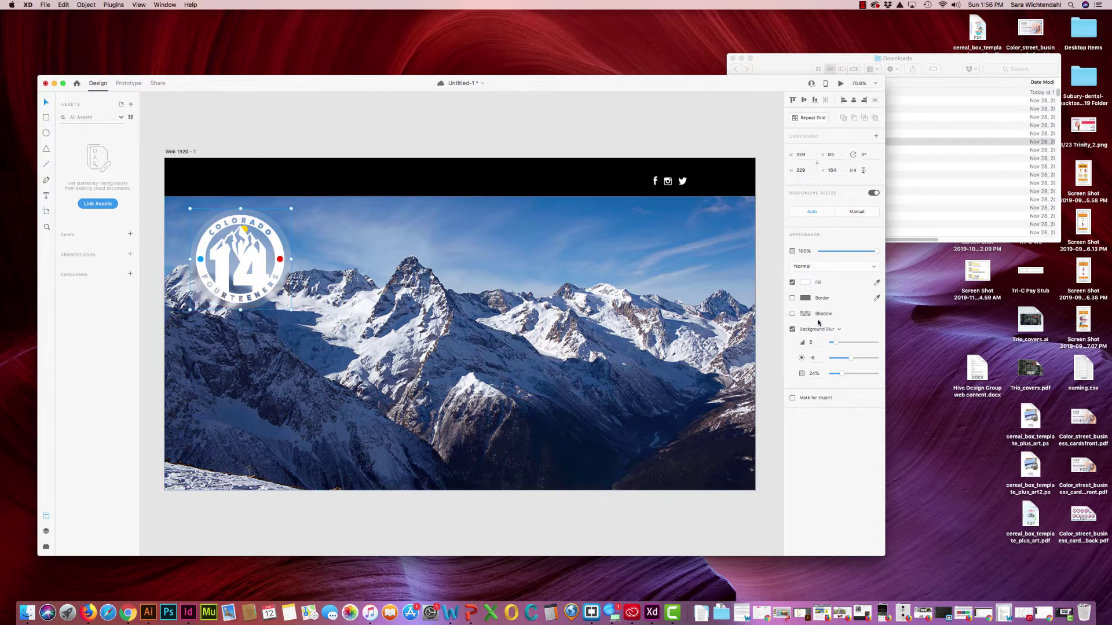
key(super+s)
click(261, 273)
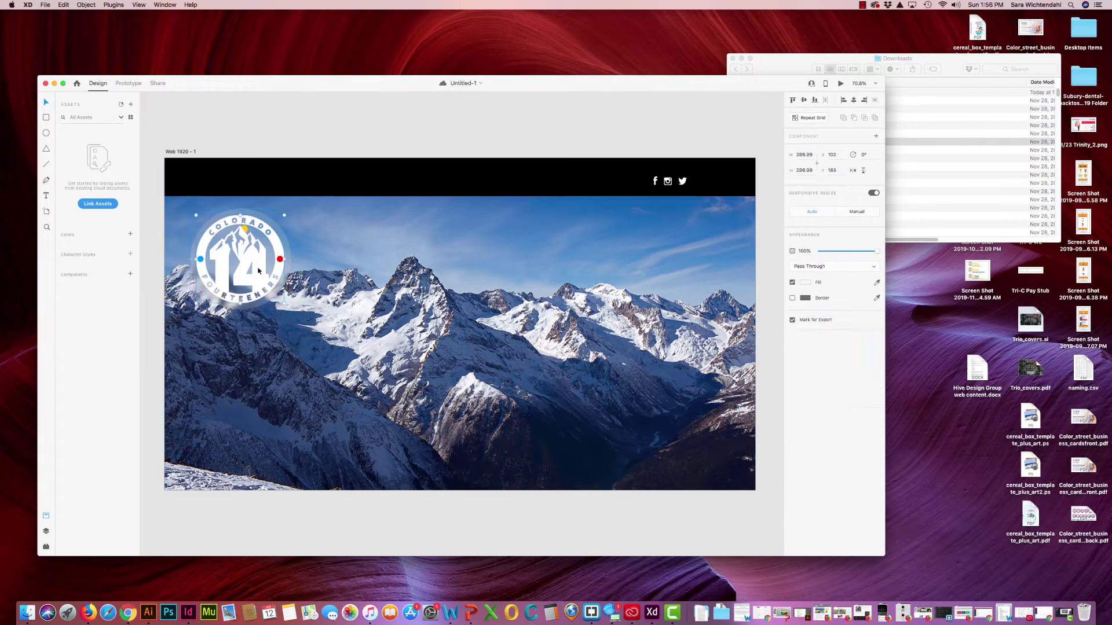
Step: Edit the logo's white path, shifting the anchor point at the inner corner of the 4 slightly up and to the left
click(46, 227)
click(247, 268)
click(247, 268)
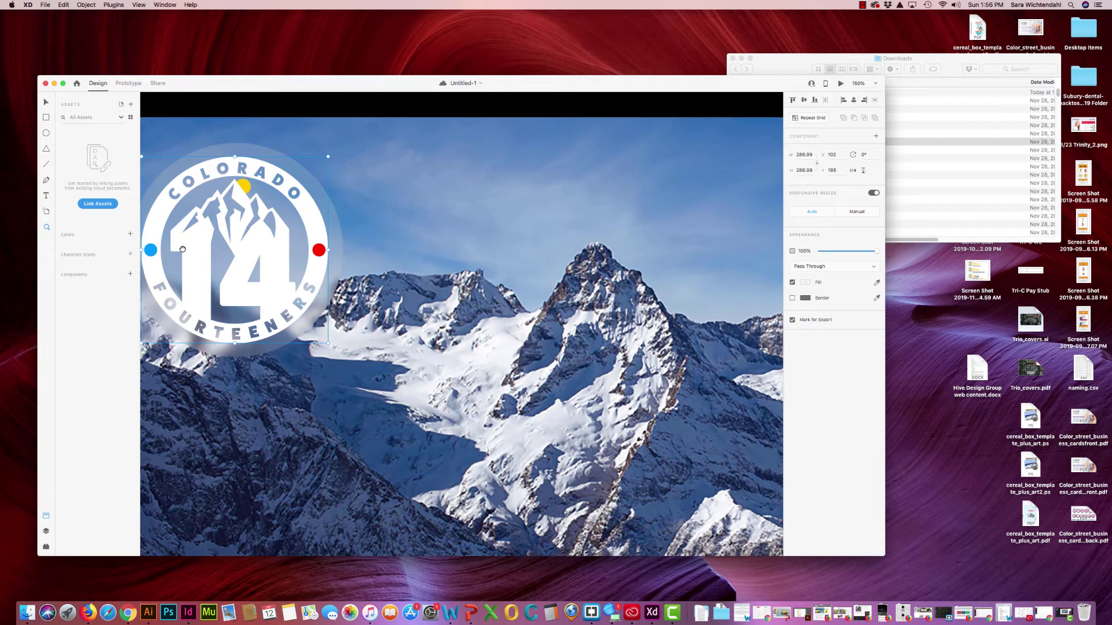
drag(181, 247, 292, 274)
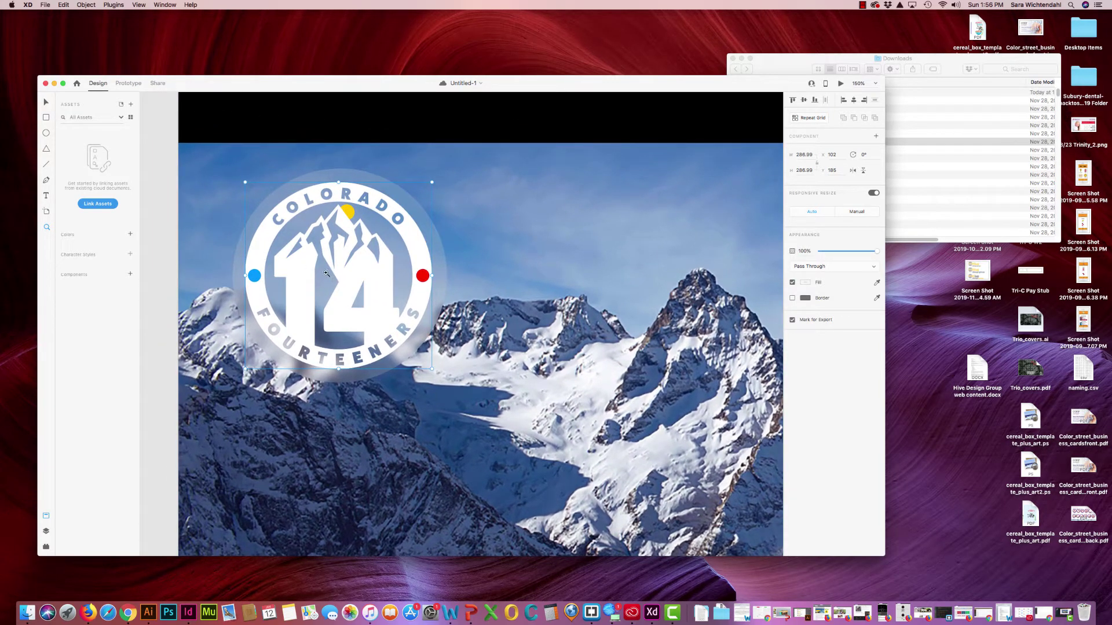
click(47, 102)
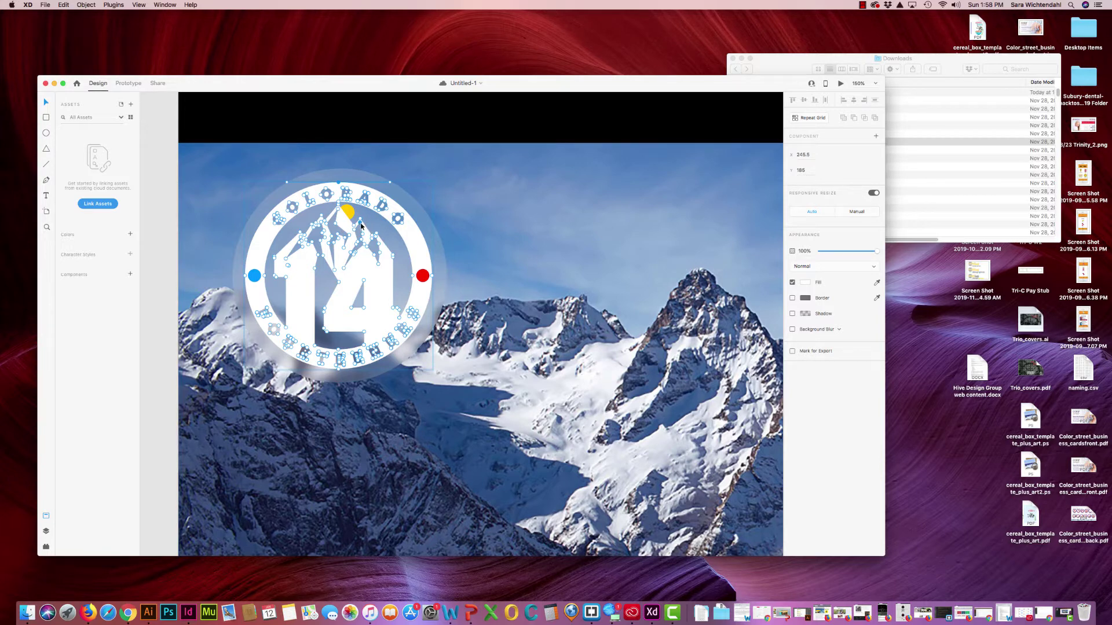
key(super+equal)
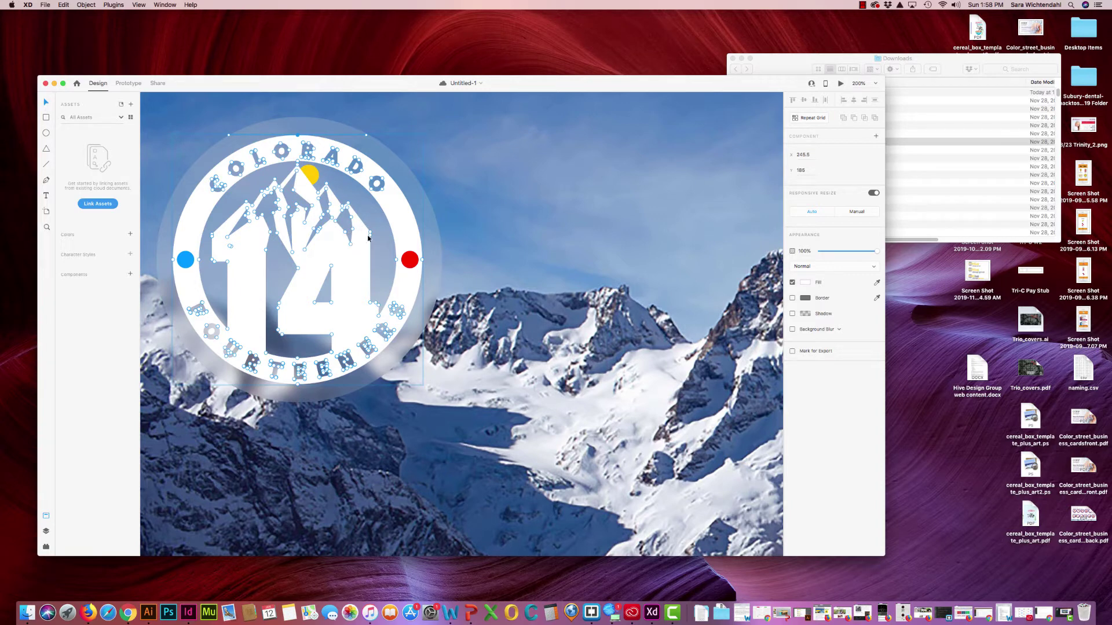
click(350, 198)
drag(332, 268, 328, 264)
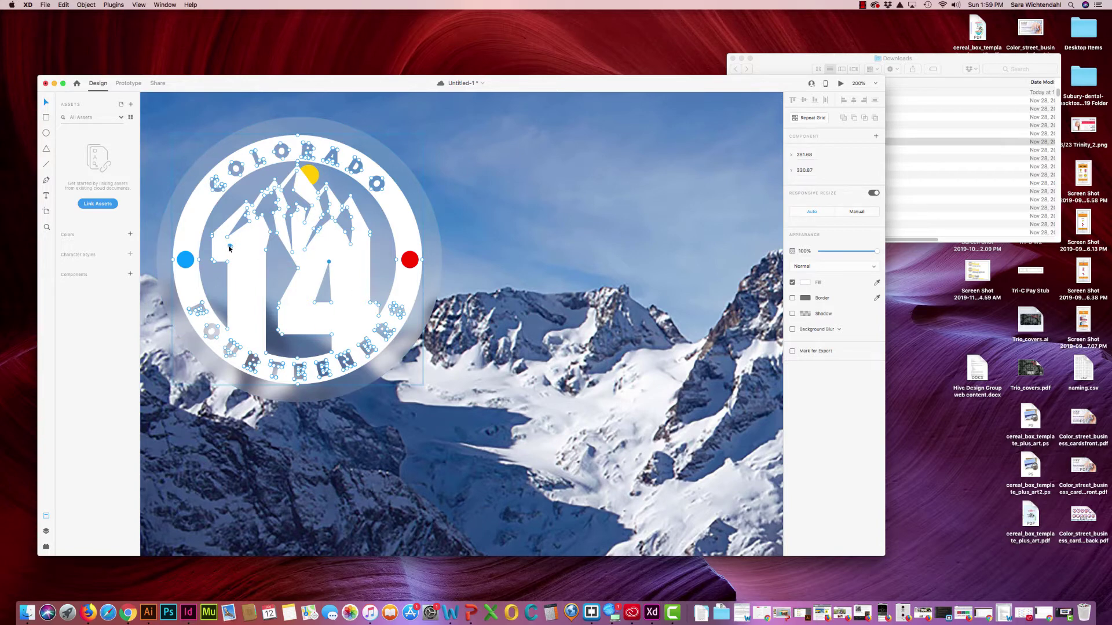
click(246, 257)
click(231, 247)
Step: Try drawing a small triangular path over the logo's 1 with the Pen tool and delete it
click(48, 183)
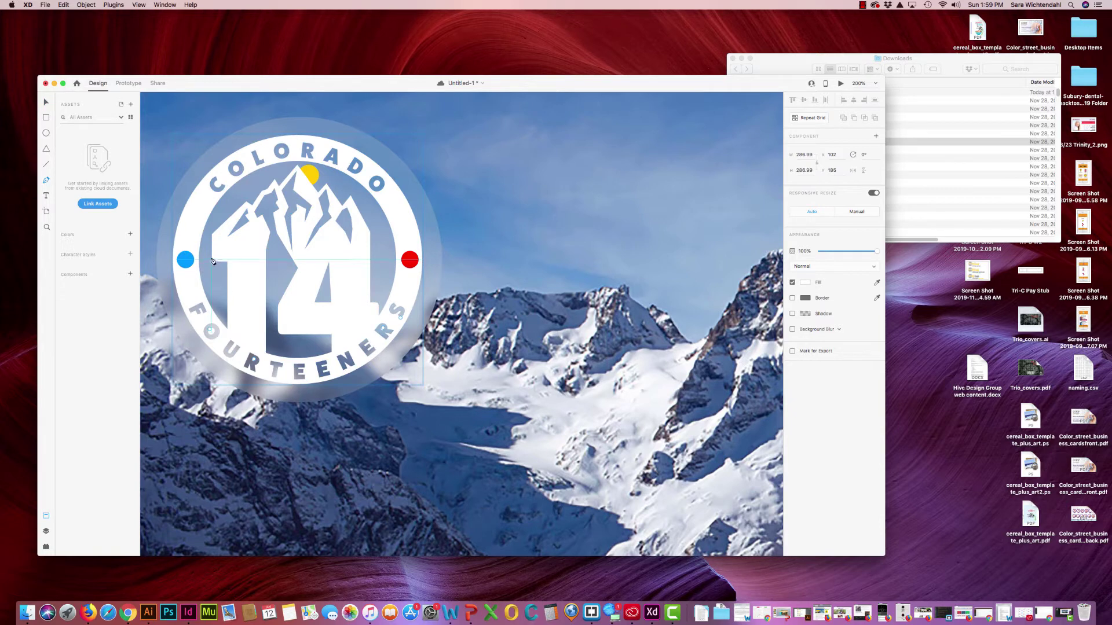
click(217, 279)
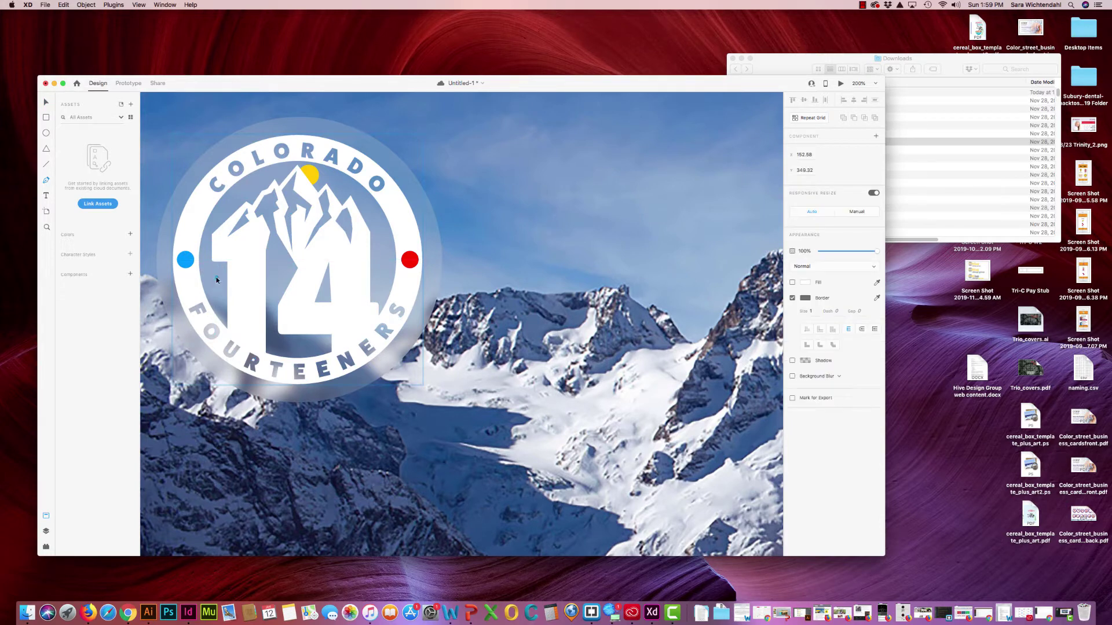
click(258, 273)
click(222, 293)
click(218, 280)
click(222, 294)
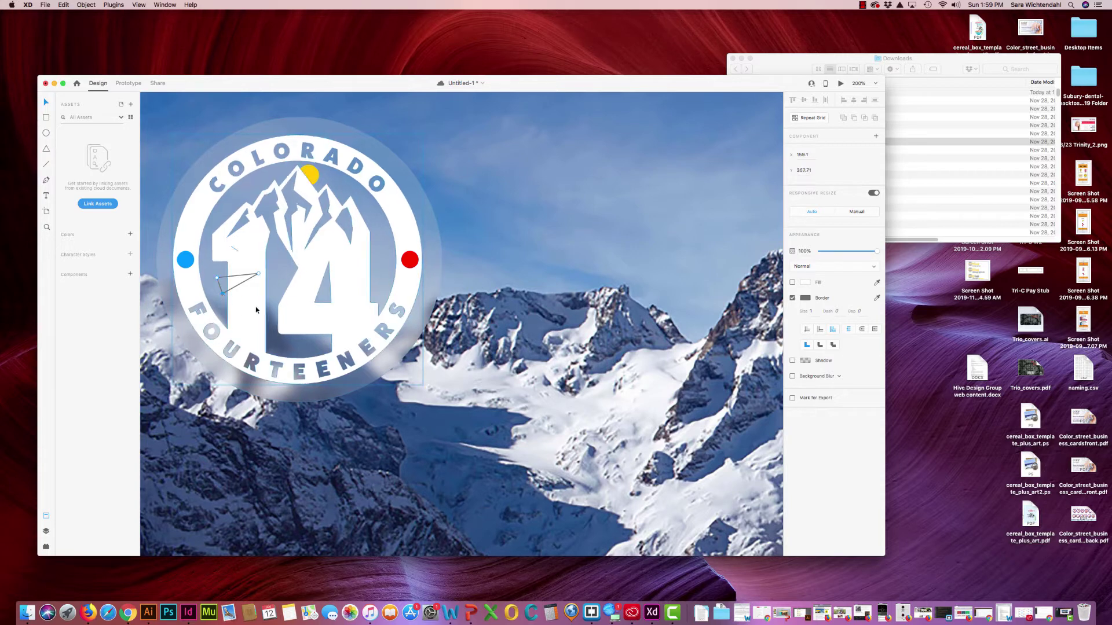
key(Delete)
key(Delete)
key(Delete)
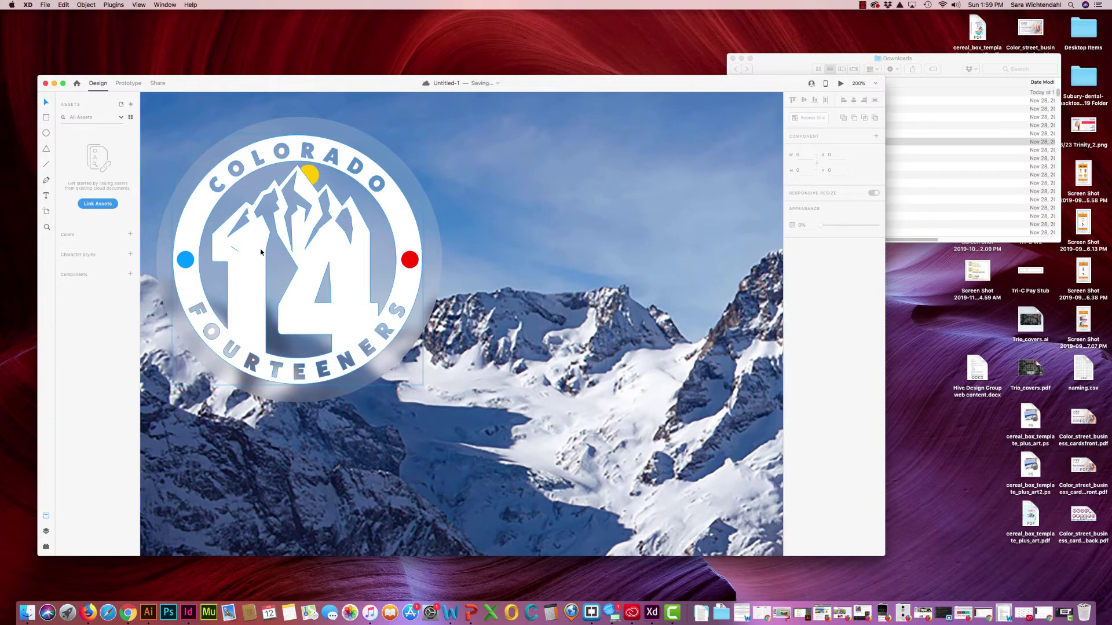
Step: Draw a 55 px circle in the black header with no fill and a white border of size 8
key(super+1)
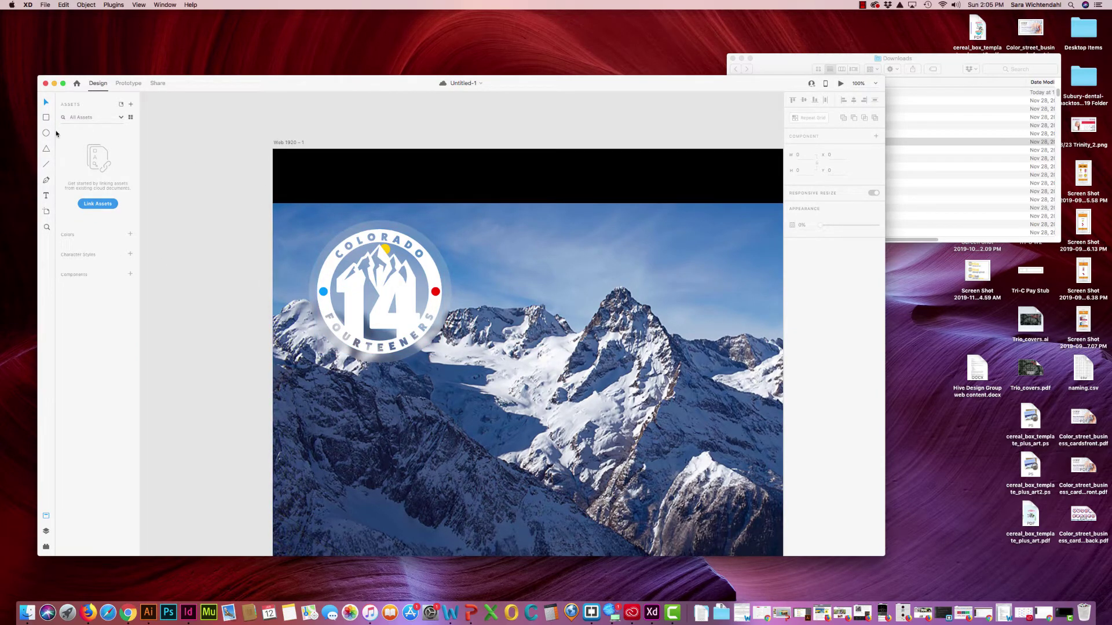
click(47, 133)
drag(566, 166, 595, 190)
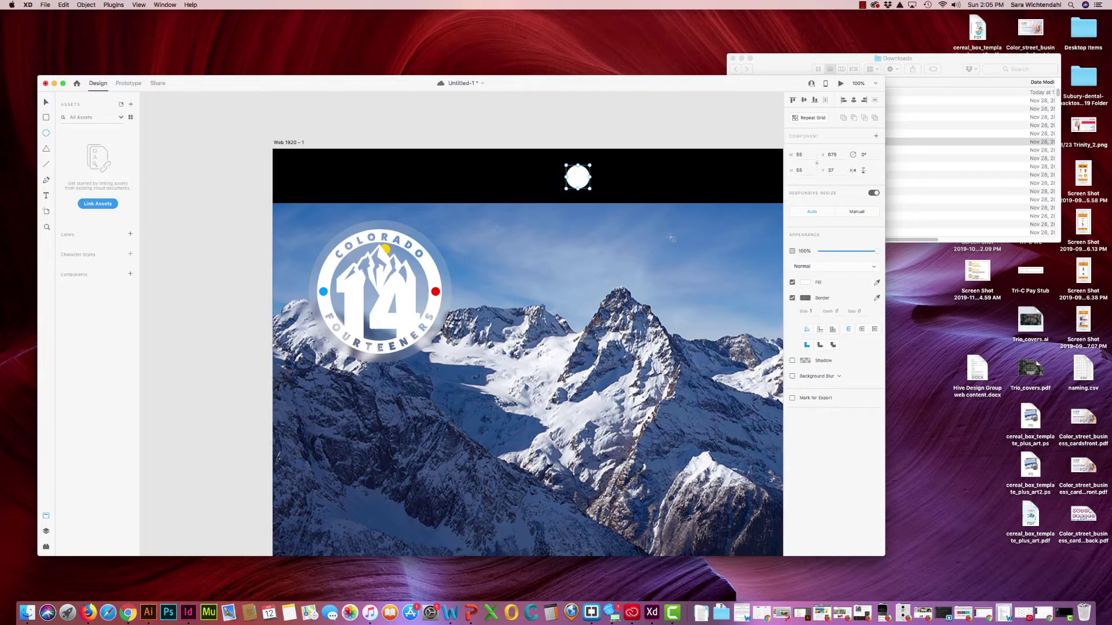
click(792, 283)
click(806, 298)
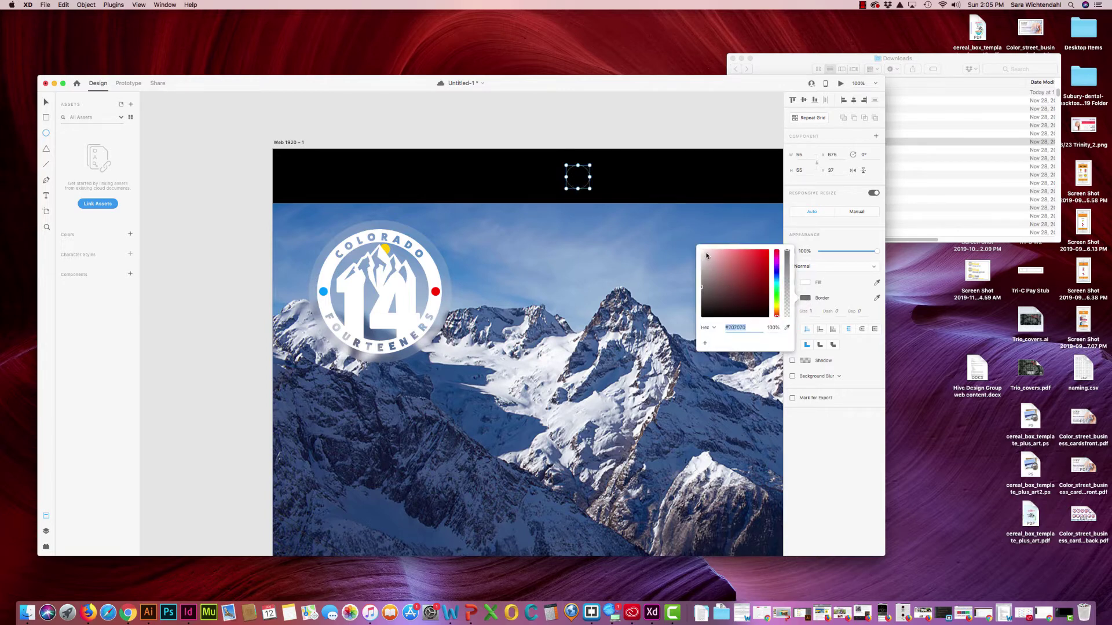
drag(706, 255, 699, 248)
click(851, 298)
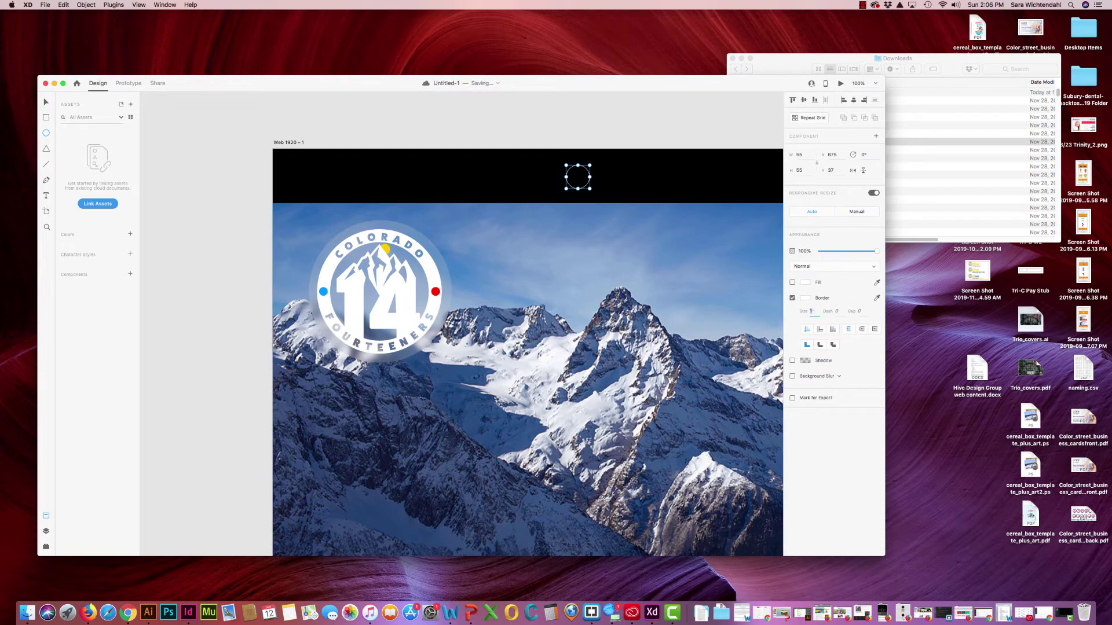
key(Return)
key(Return)
Step: Draw a diagonal handle line of about 38 × 22 px from the circle's lower left, with a white size 8 border and round caps
key(l)
drag(566, 182, 551, 190)
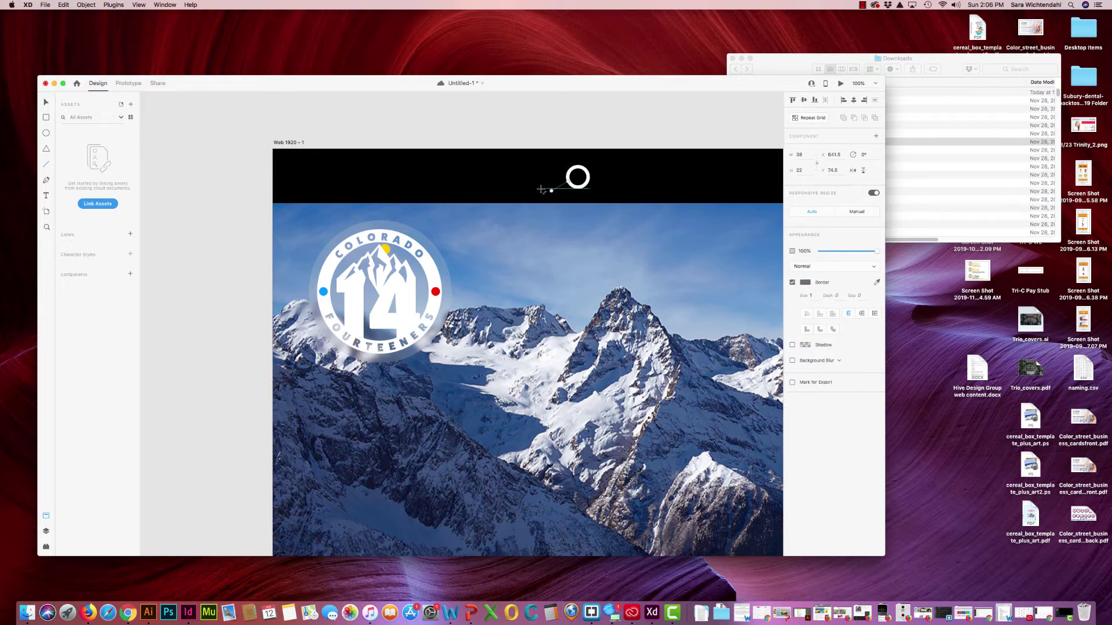
click(805, 282)
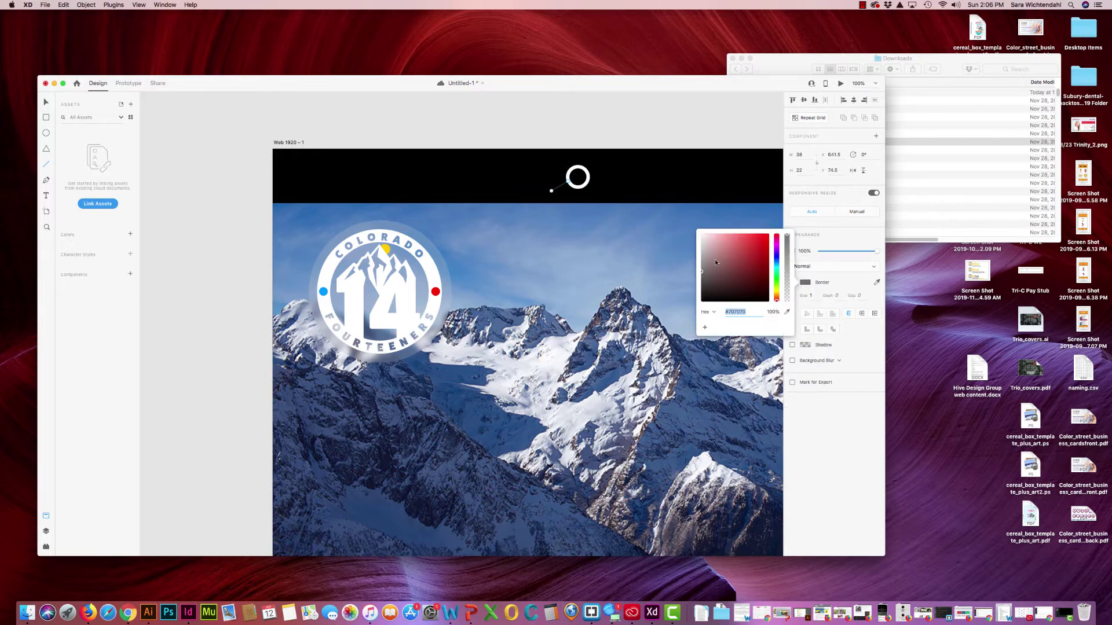
drag(709, 245, 690, 228)
click(819, 294)
text(8)
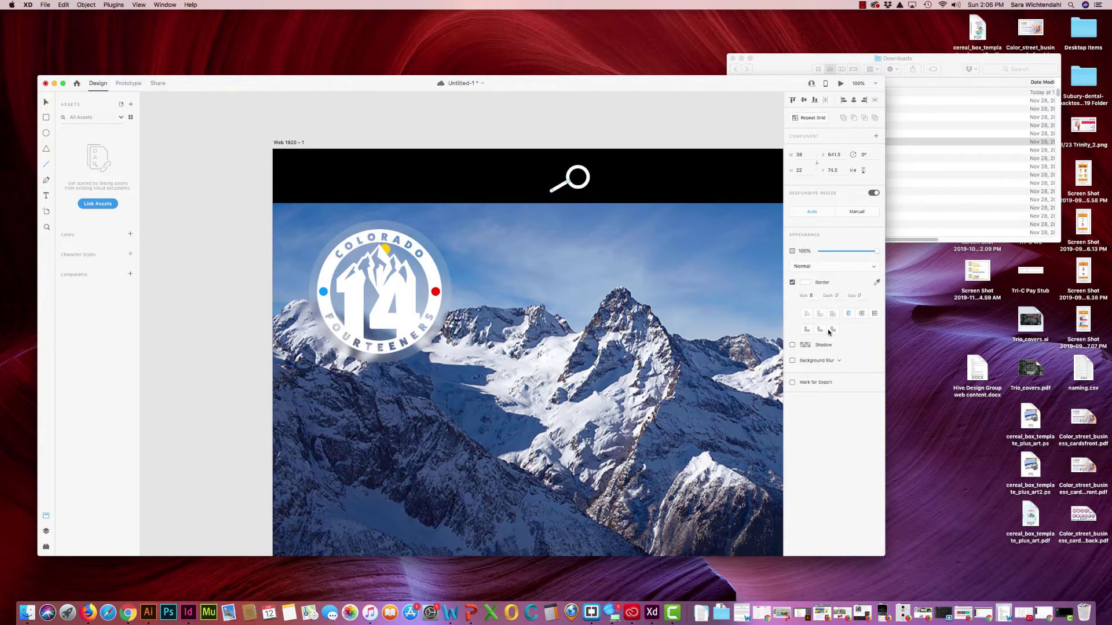
click(862, 313)
Step: Shorten the magnifying glass handle to about 28 px wide by moving its outer end closer to the circle
click(46, 102)
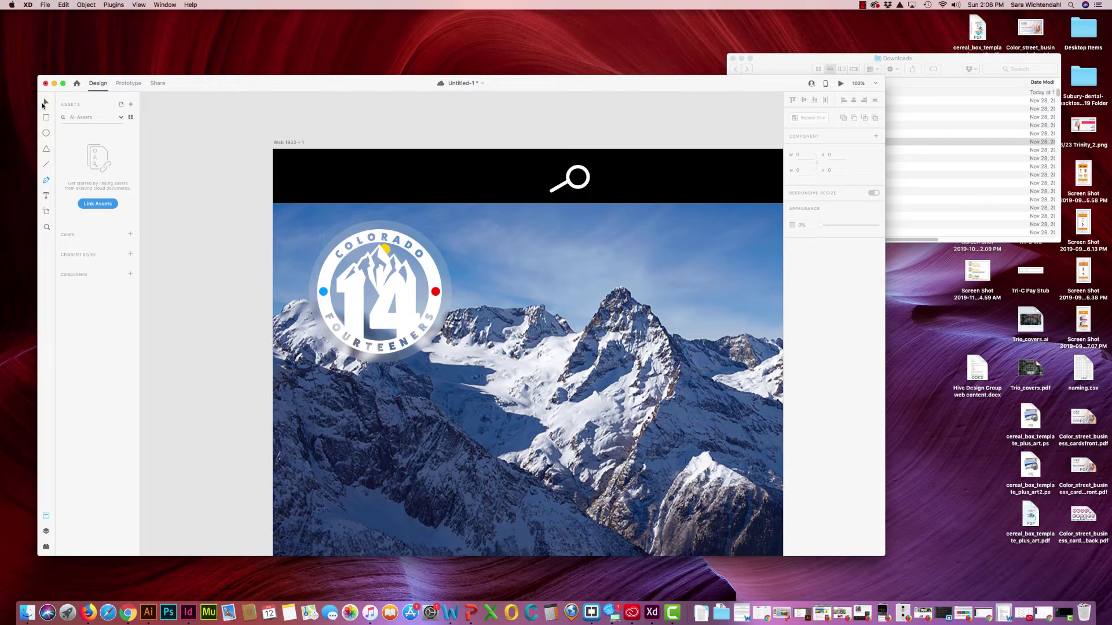
click(45, 103)
click(552, 191)
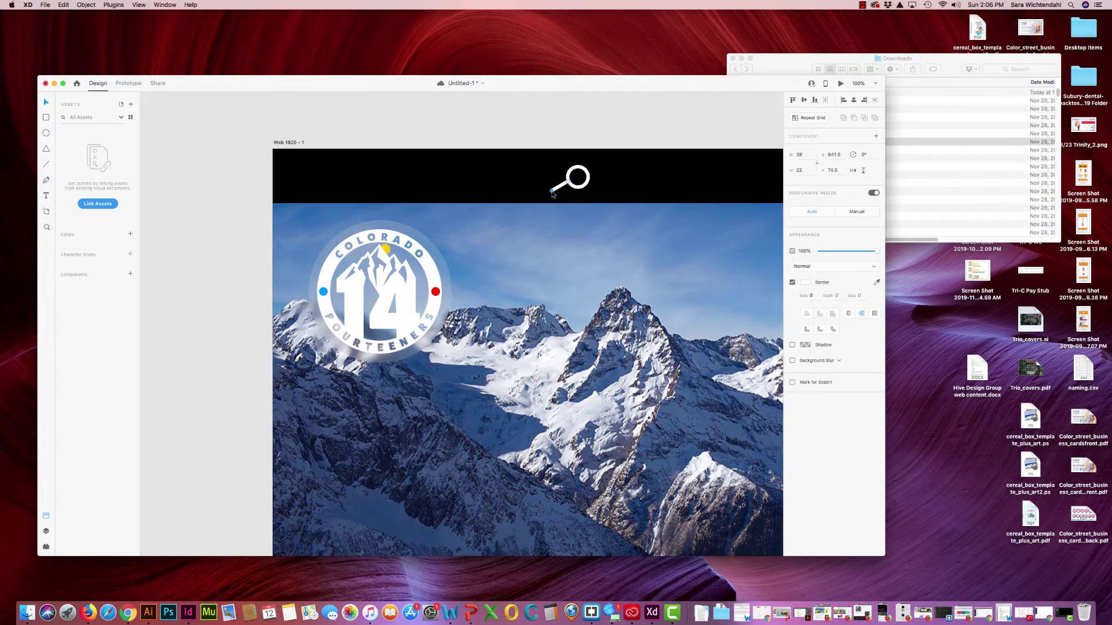
drag(551, 192, 555, 187)
key(Escape)
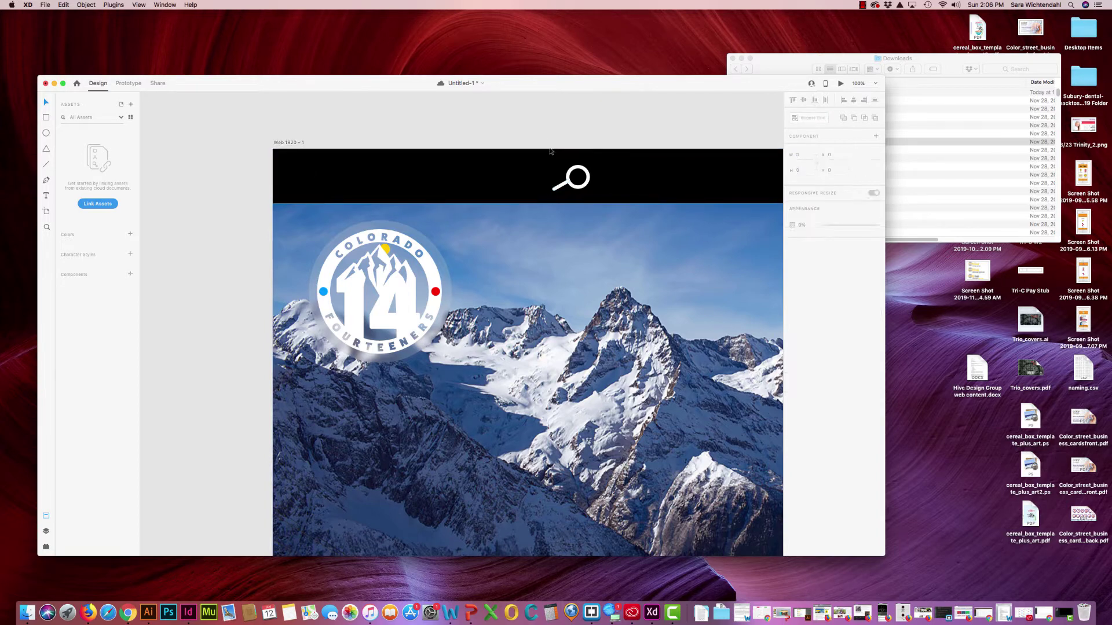
click(555, 191)
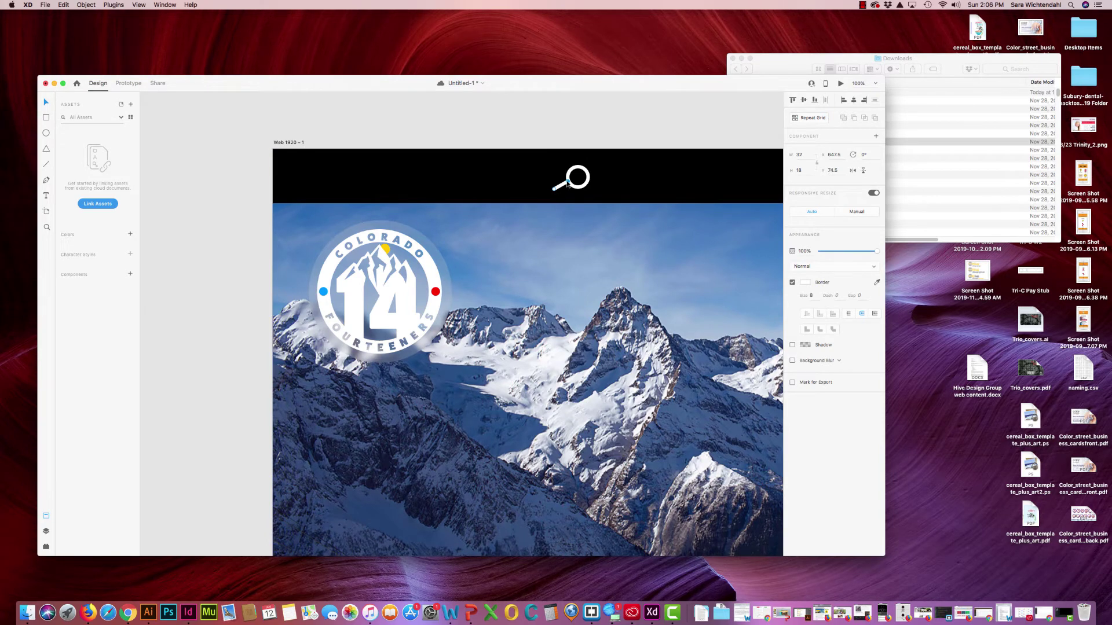
click(577, 189)
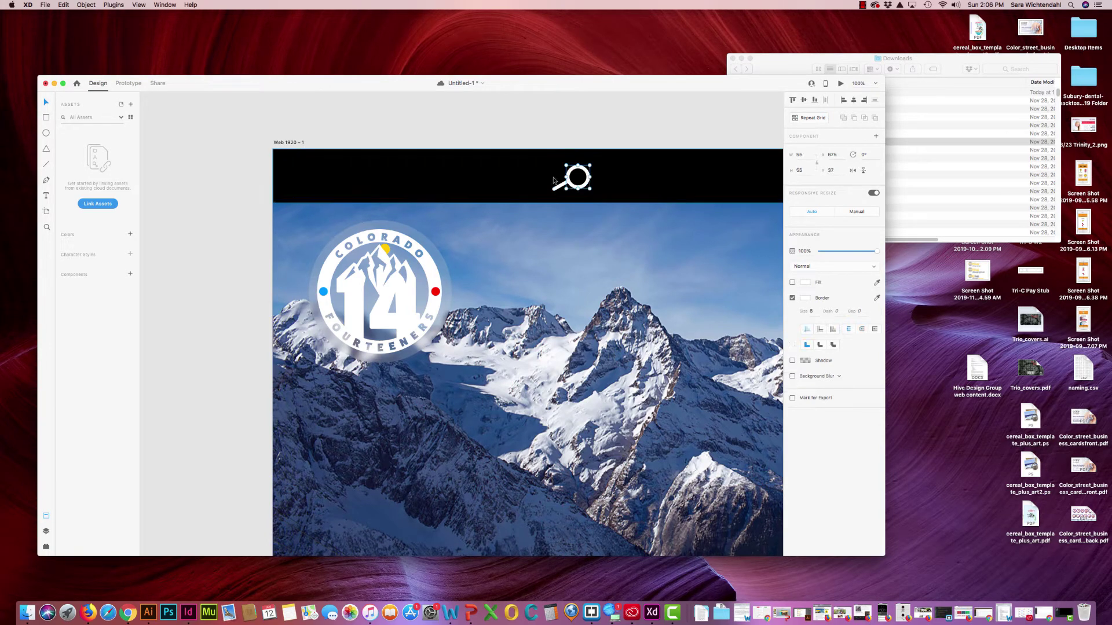
click(556, 190)
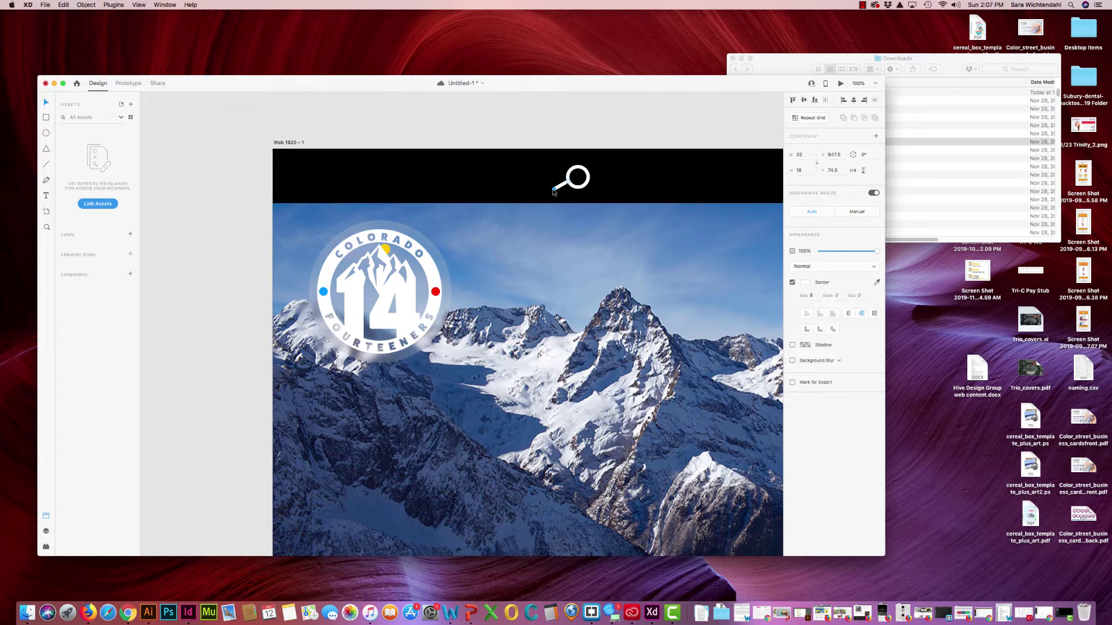
drag(554, 190, 556, 190)
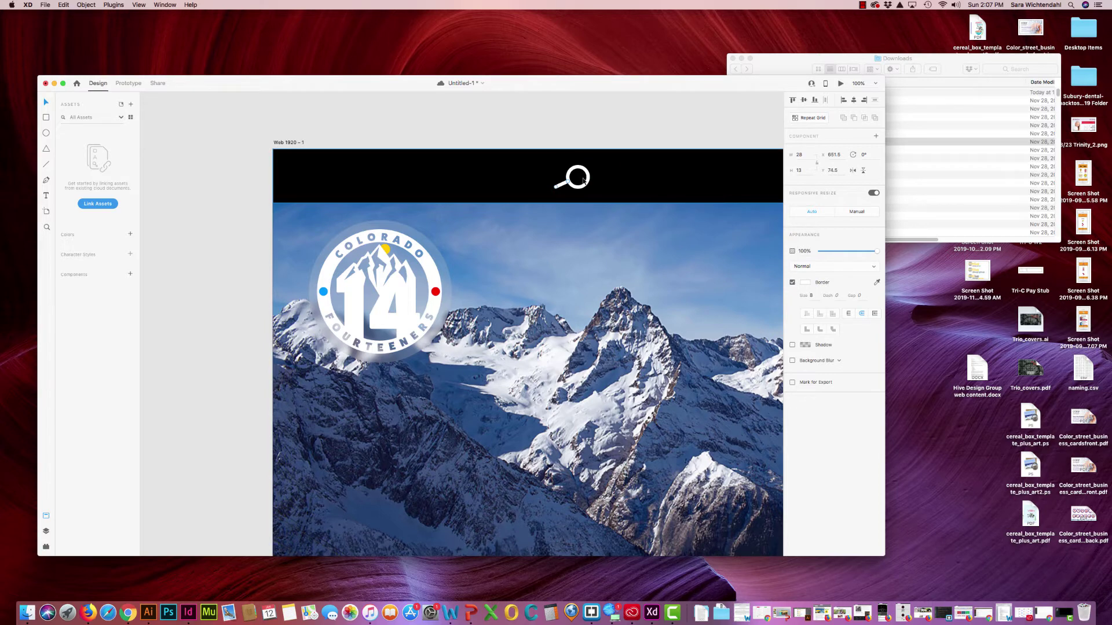
click(566, 139)
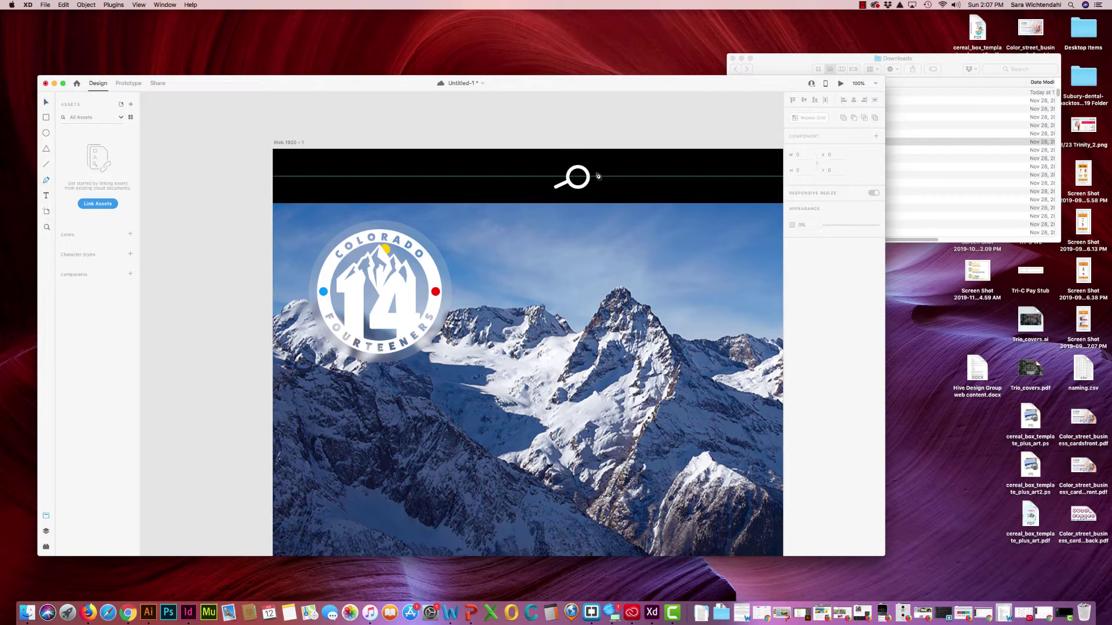
Step: Draw a short diagonal line of about 13 × 15 px inside the magnifying glass circle with the Pen tool and colour its border white
key(super+equal)
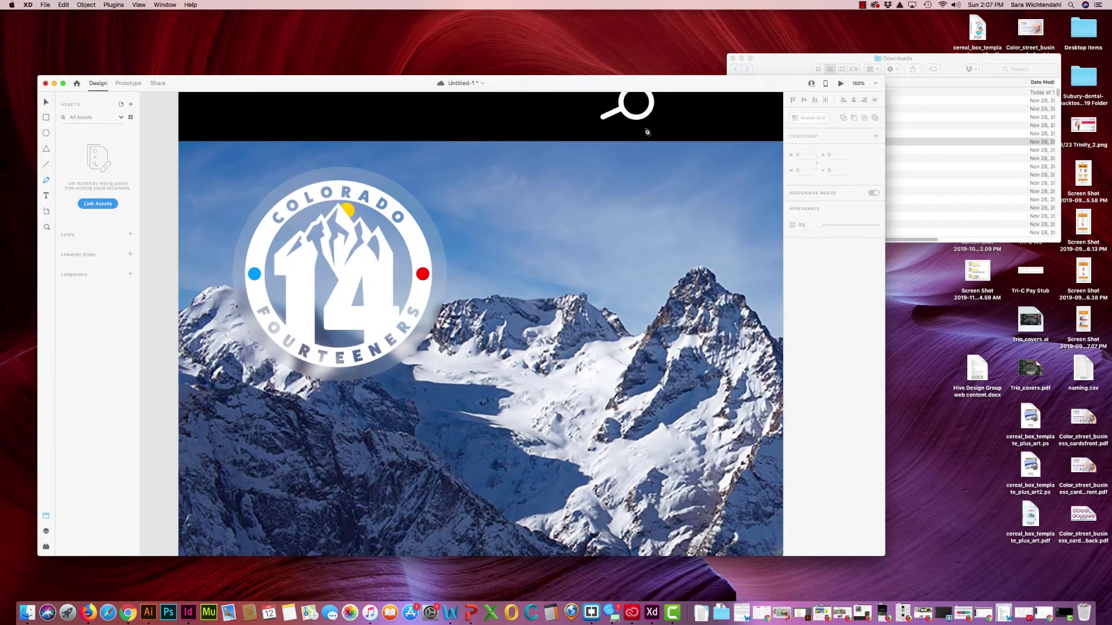
scroll(649, 140, up, 3)
scroll(650, 140, up, 2)
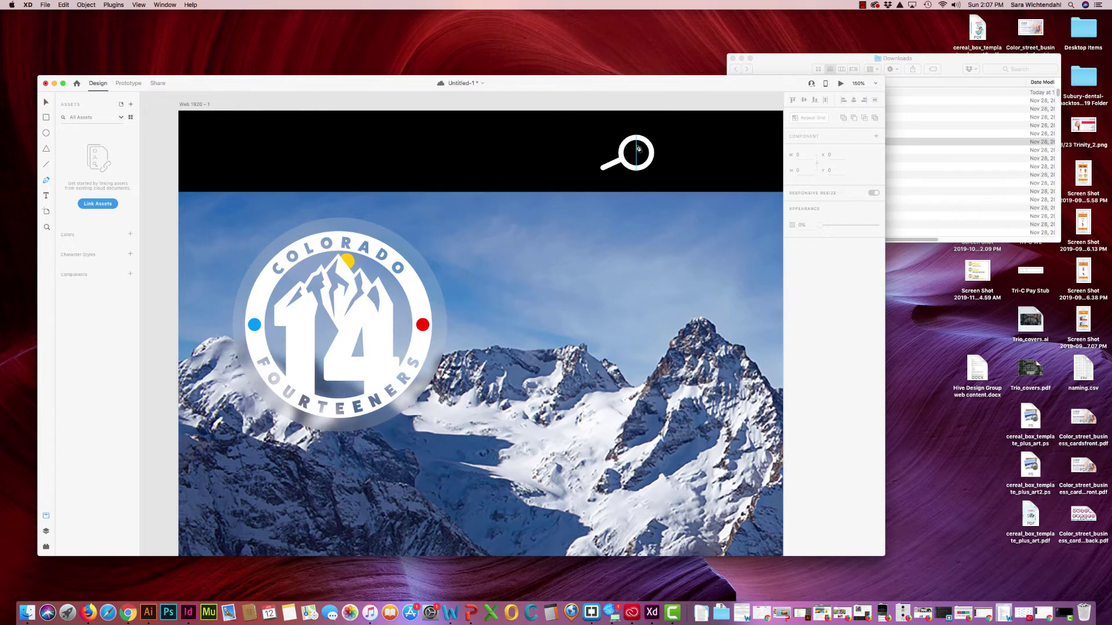
click(637, 147)
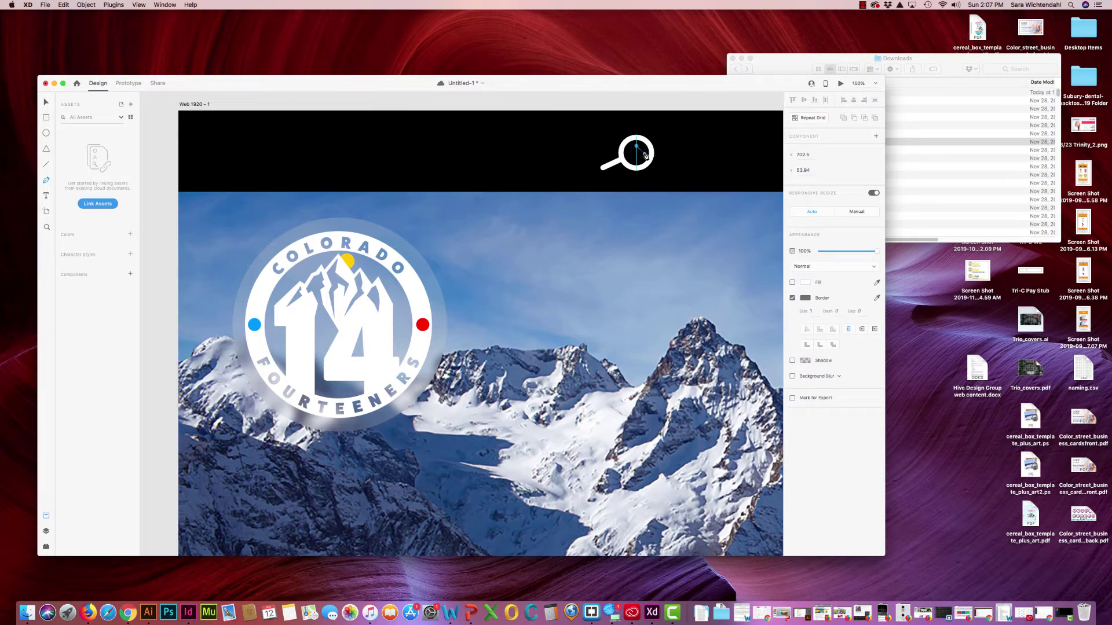
click(645, 155)
click(805, 298)
drag(707, 258, 699, 248)
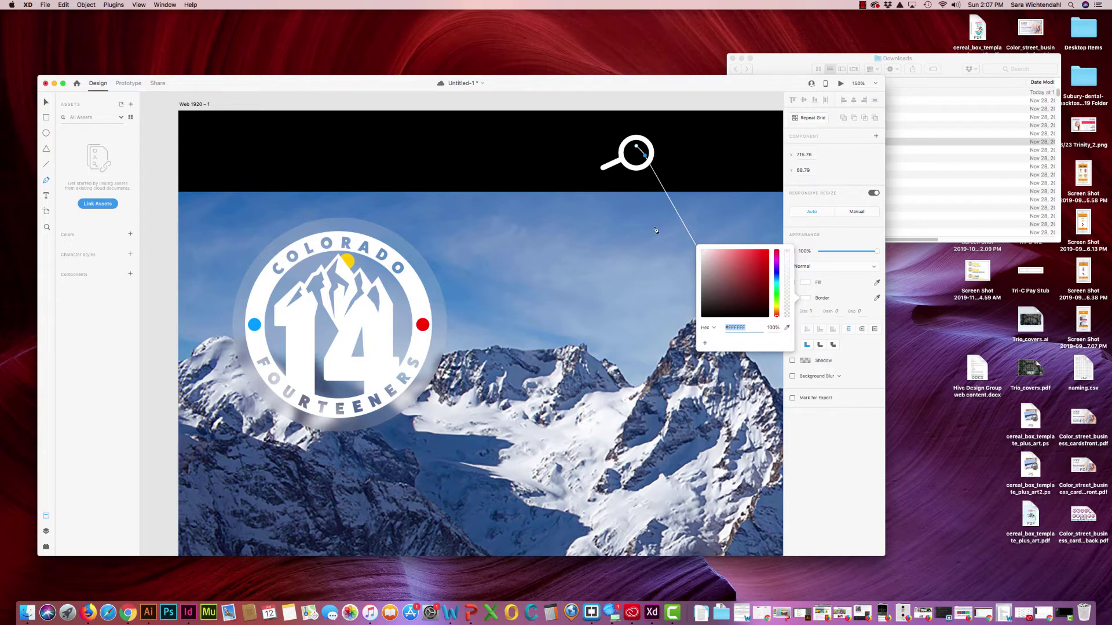
key(Escape)
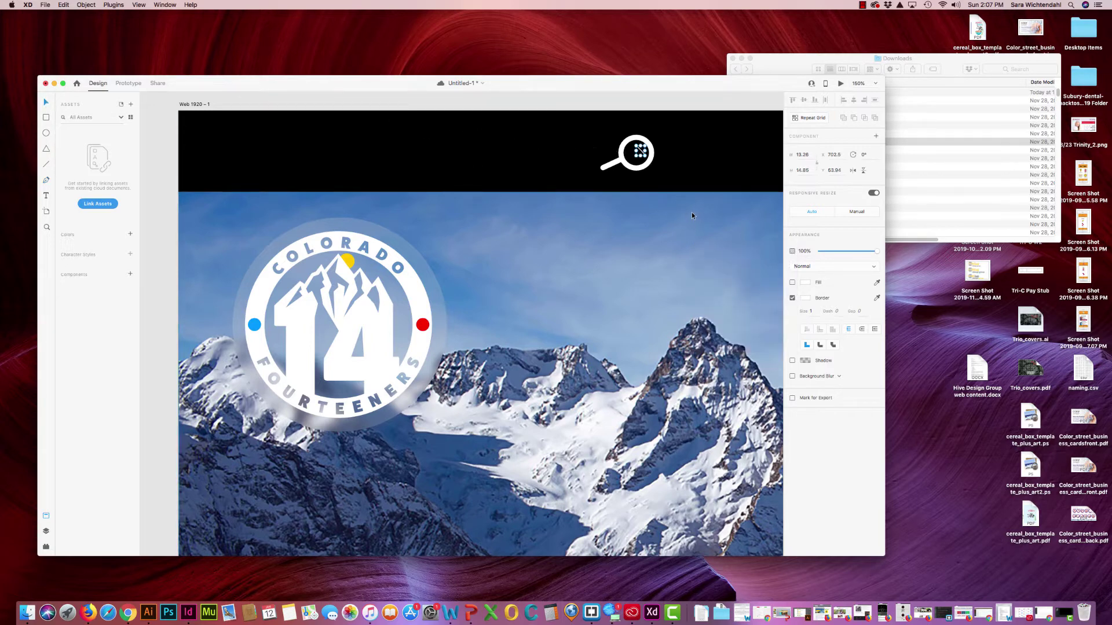
Step: Bend the line inside the magnifying glass into a curved highlight and adjust its end points to follow the ring's upper-right side
key(super+equal)
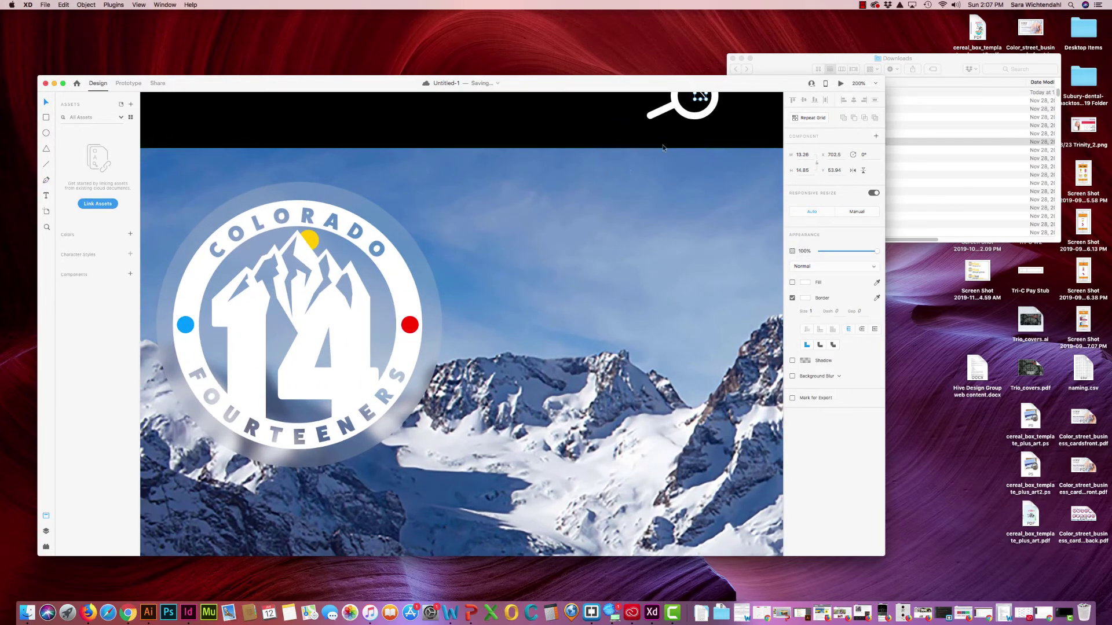
scroll(696, 139, down, 1)
scroll(695, 145, up, 5)
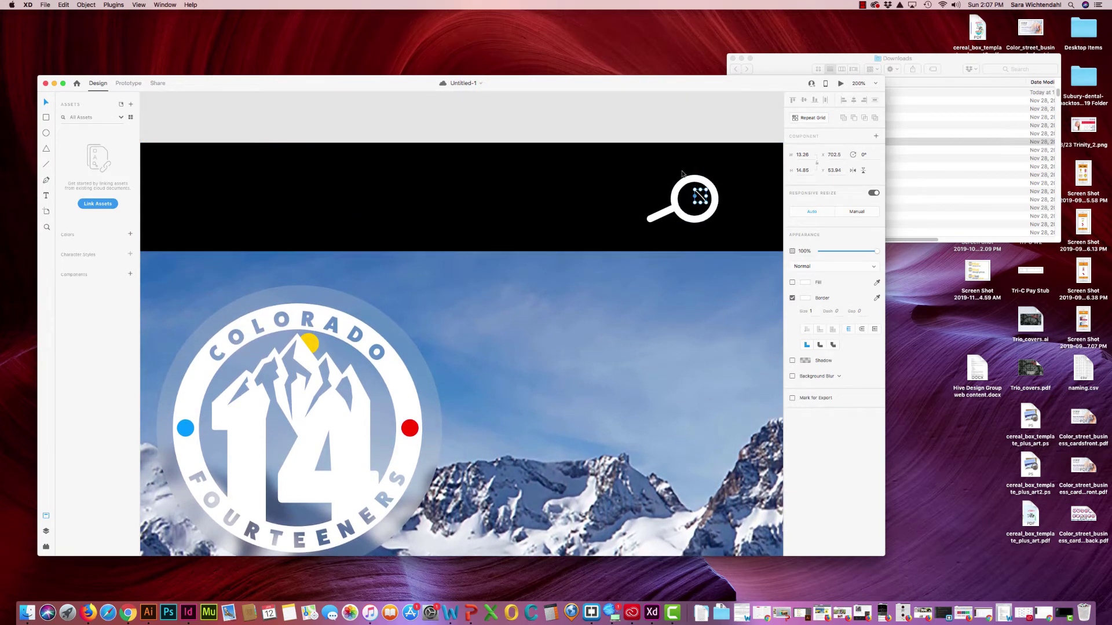
key(Delete)
drag(704, 199, 706, 195)
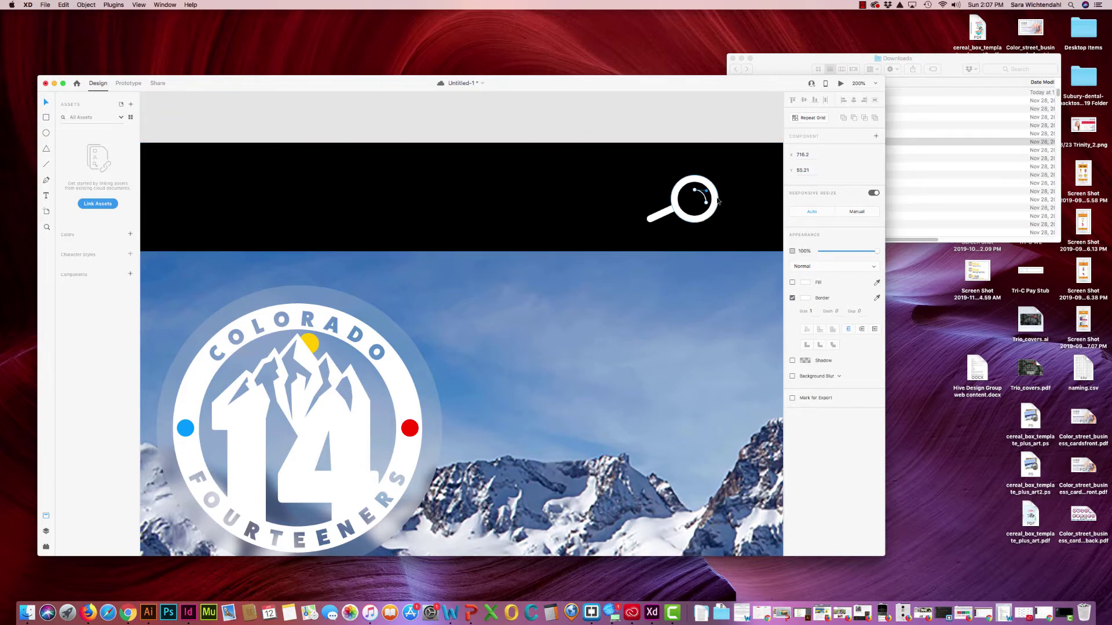
key(super+equal)
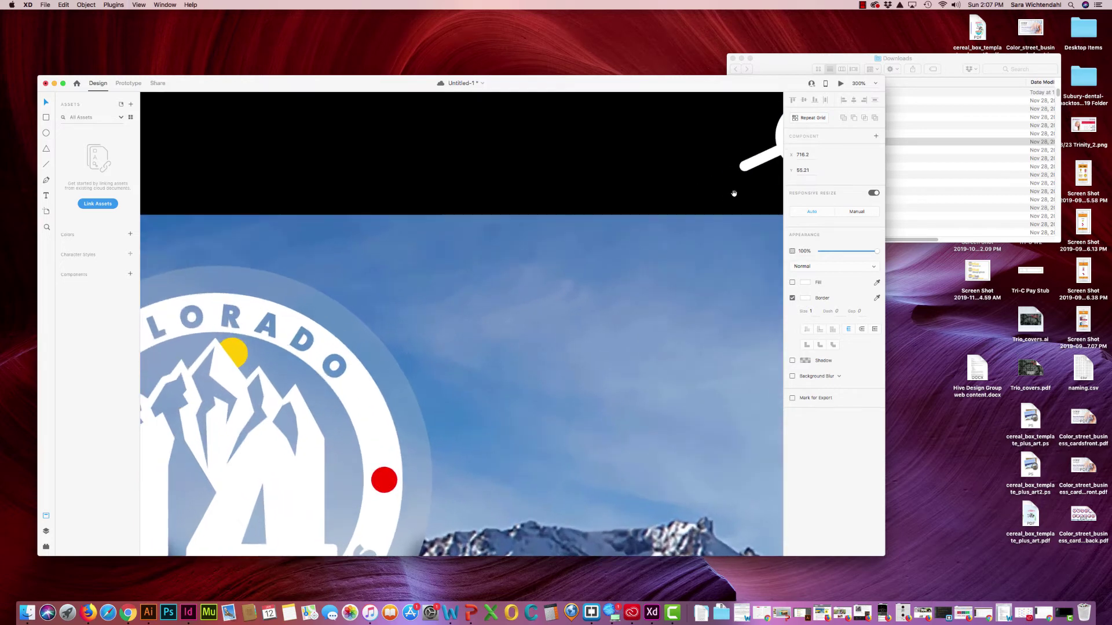
drag(732, 191, 405, 325)
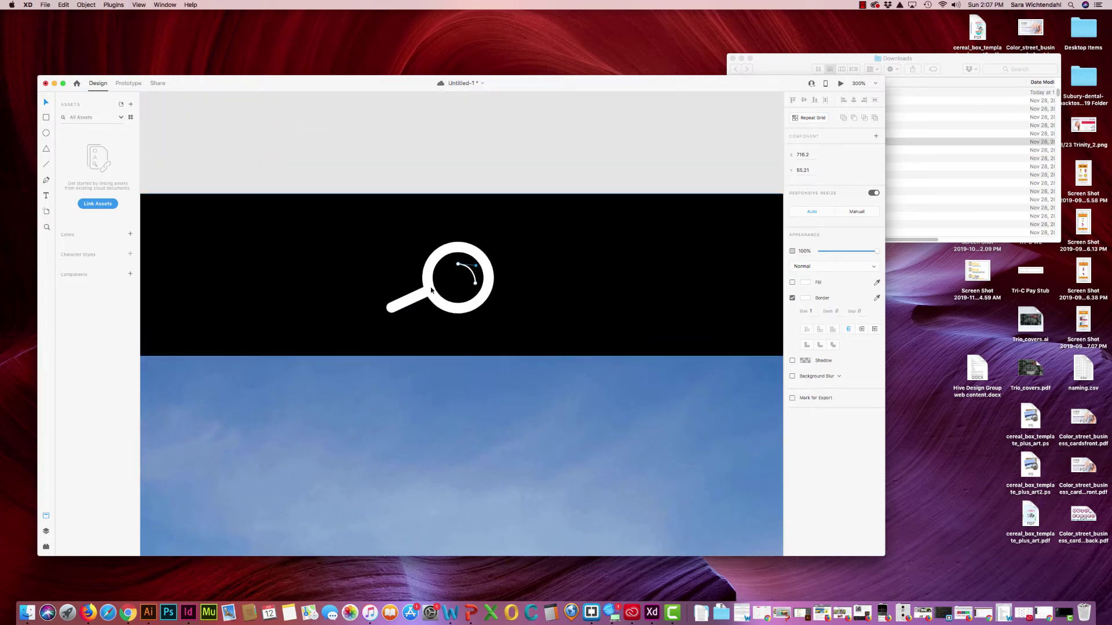
drag(458, 264, 459, 264)
click(475, 283)
click(547, 183)
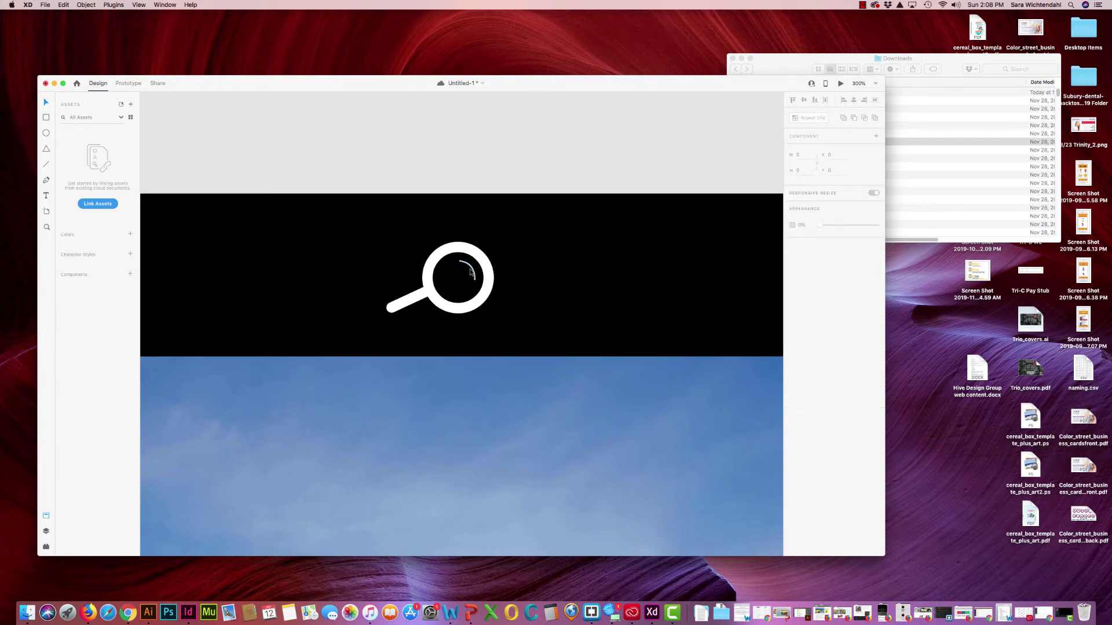
Step: Centre the border of the curved highlight inside the magnifying glass on its path and set its size to 3
click(470, 272)
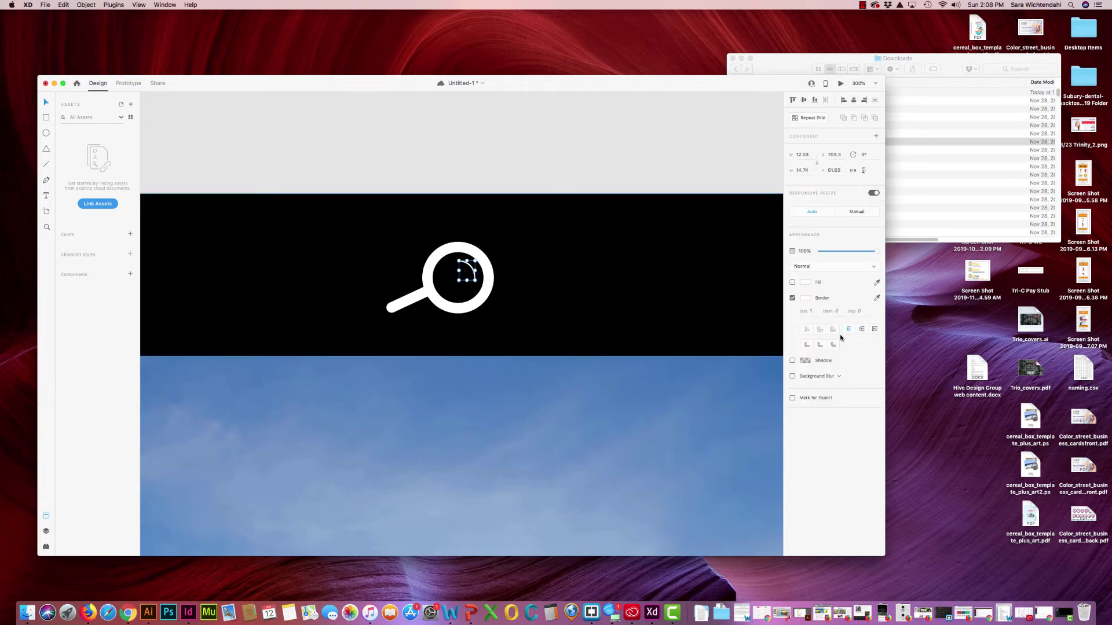
click(862, 329)
click(814, 312)
text(3)
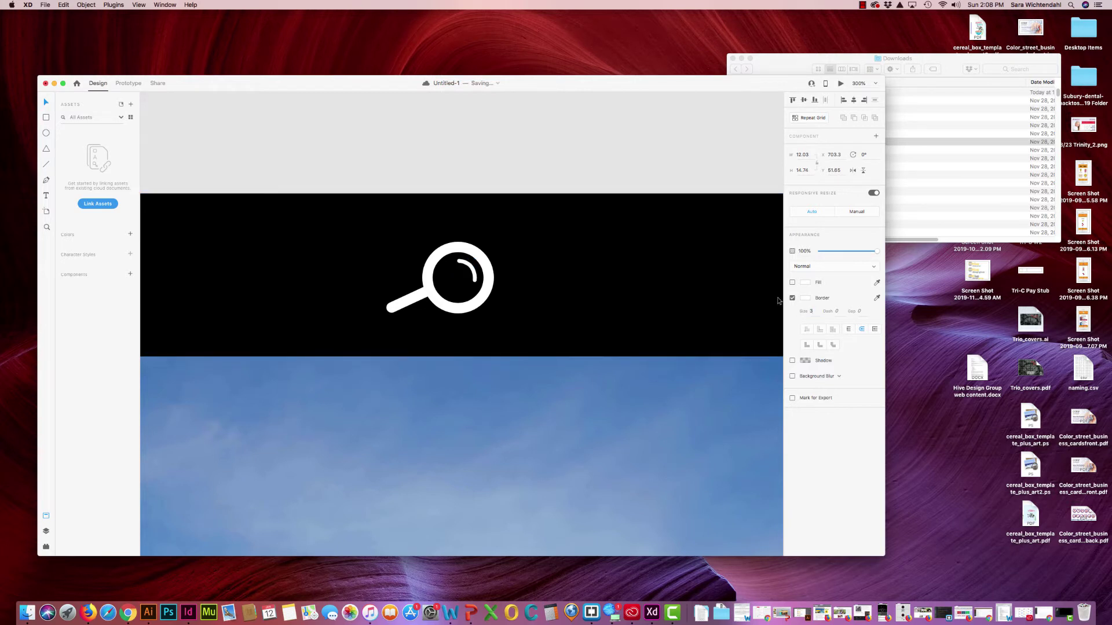
click(513, 162)
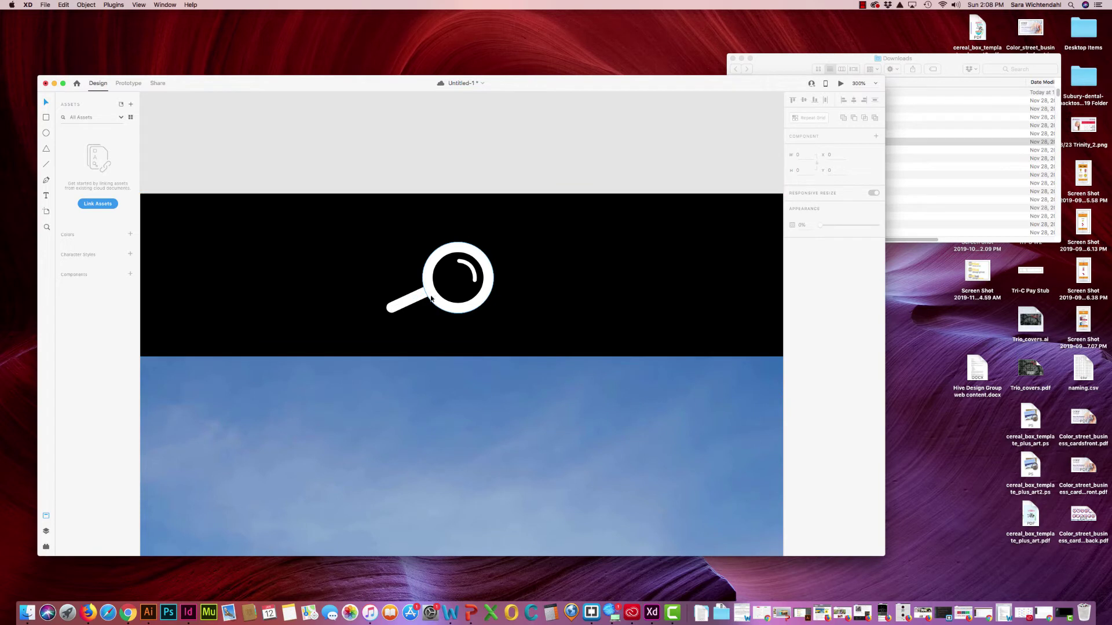
Step: Group the magnifying glass's ring, handle and curved highlight into one object
click(480, 293)
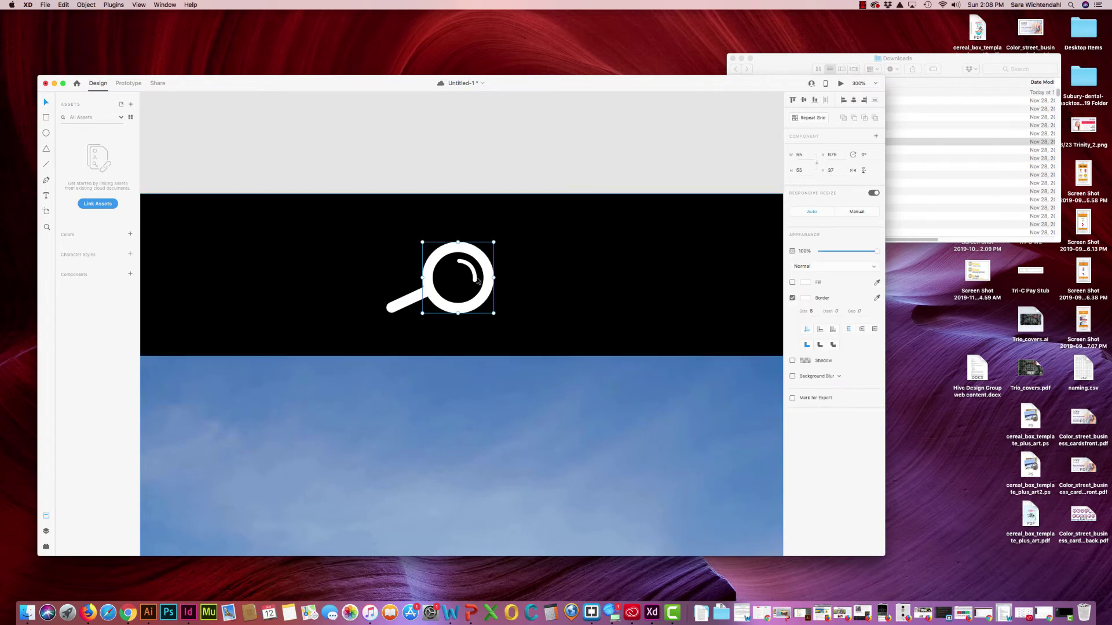
double_click(470, 272)
click(411, 304)
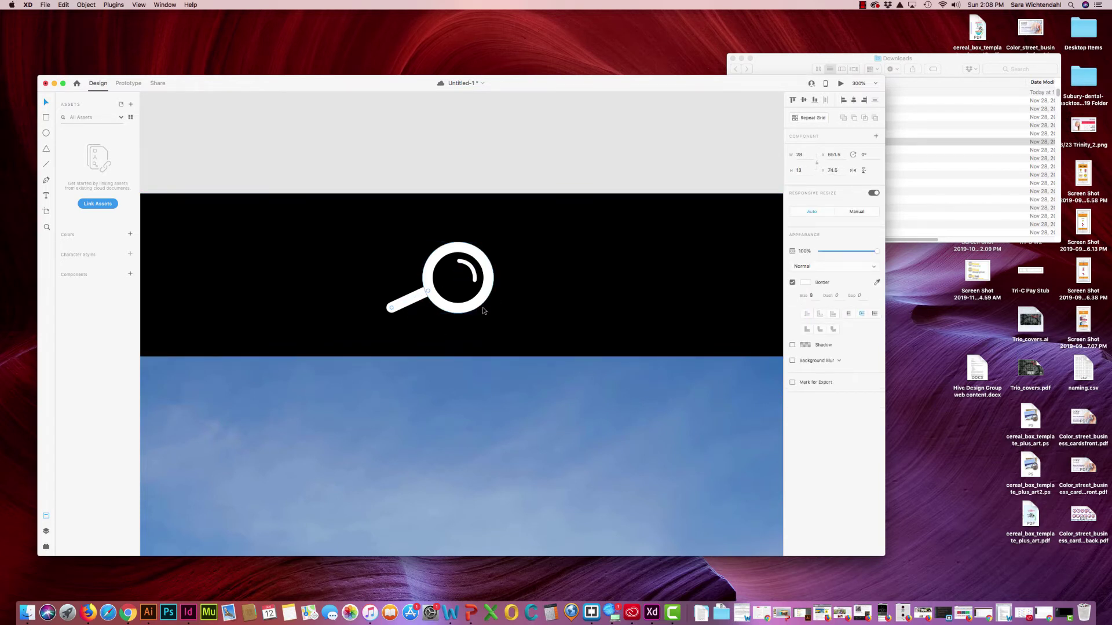
click(472, 311)
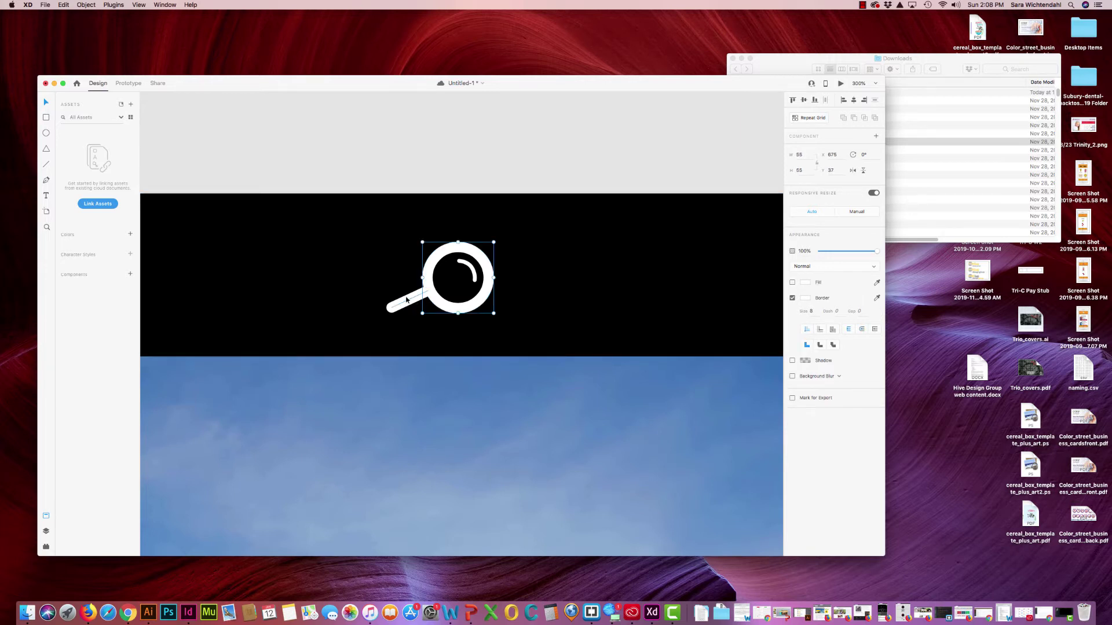
shift+click(407, 302)
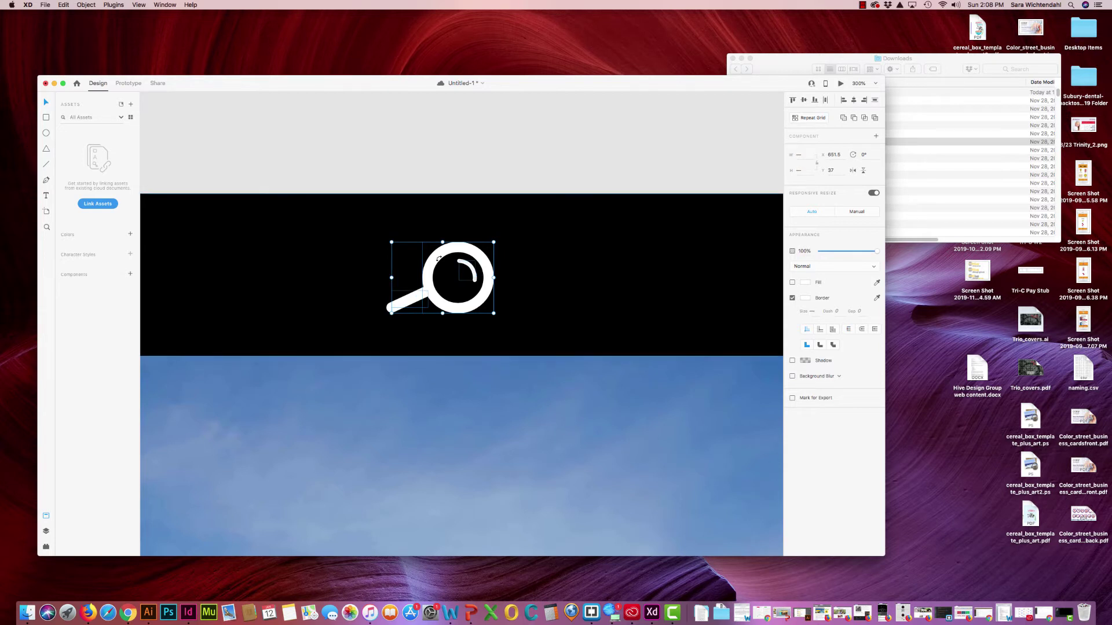
click(87, 5)
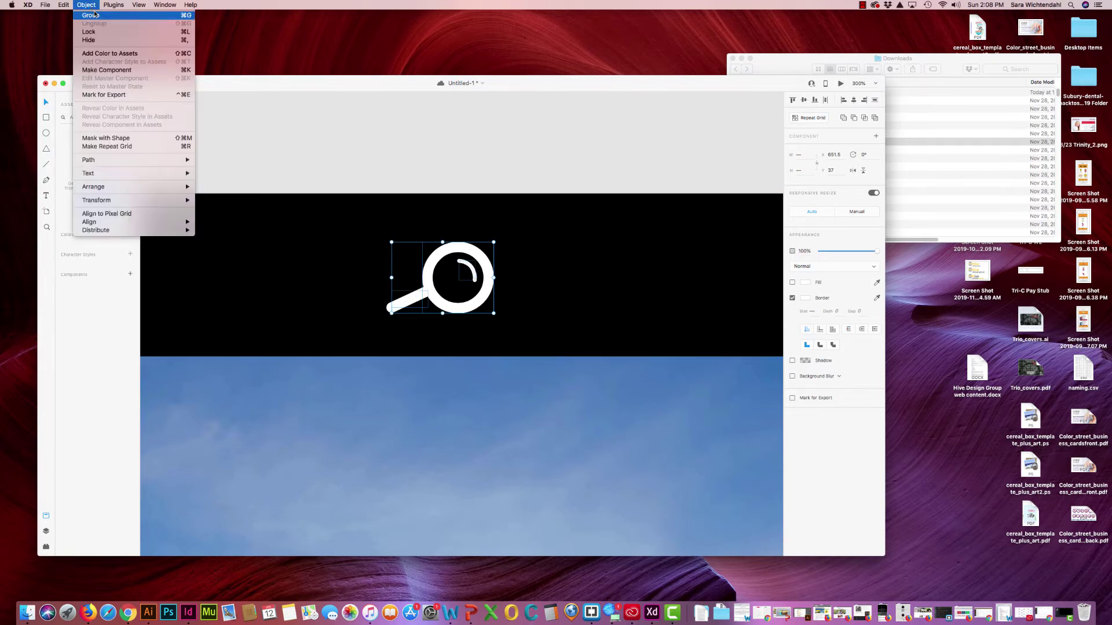
click(98, 17)
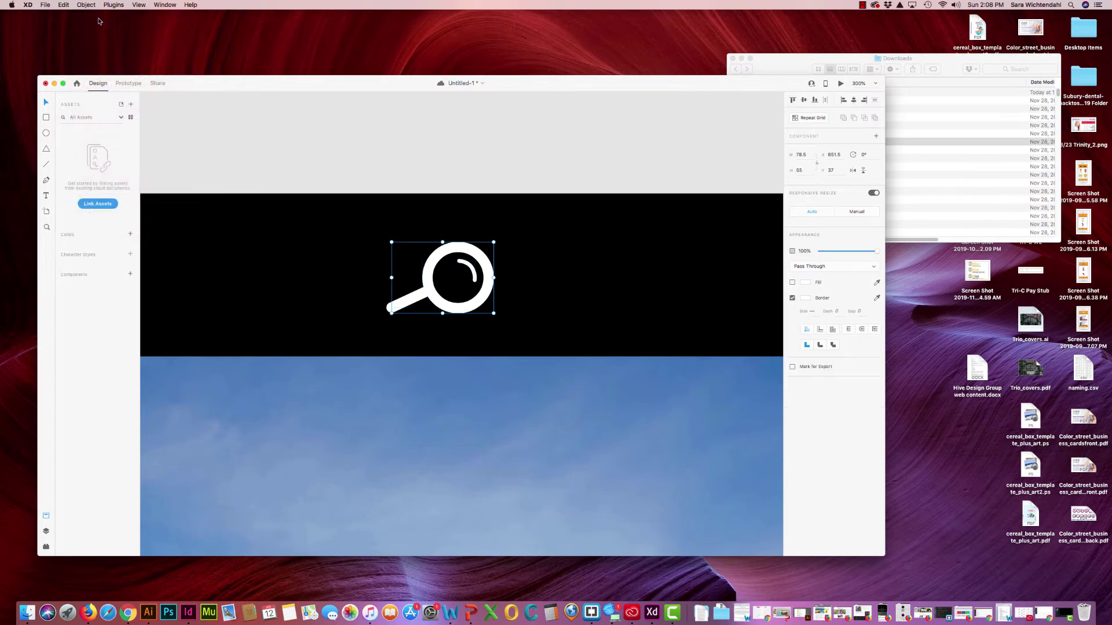
Step: Move the magnifying glass group along the black header to just before the Facebook icon, at about X 1470, Y 33
key(super+minus)
key(super+minus)
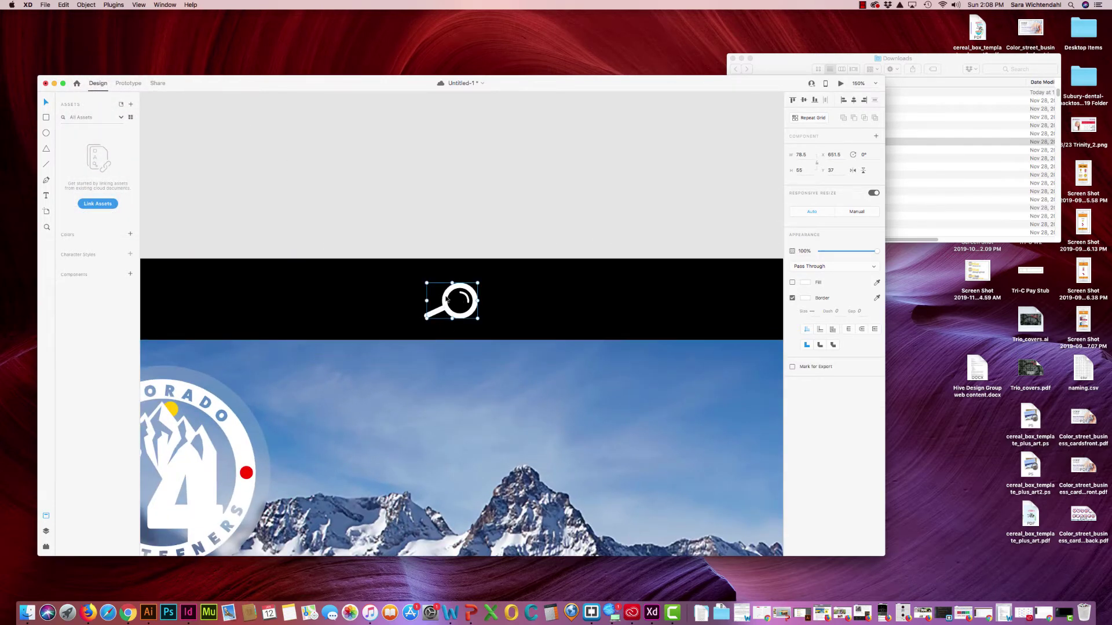
key(super+equal)
key(super+minus)
key(super+minus)
key(super+minus)
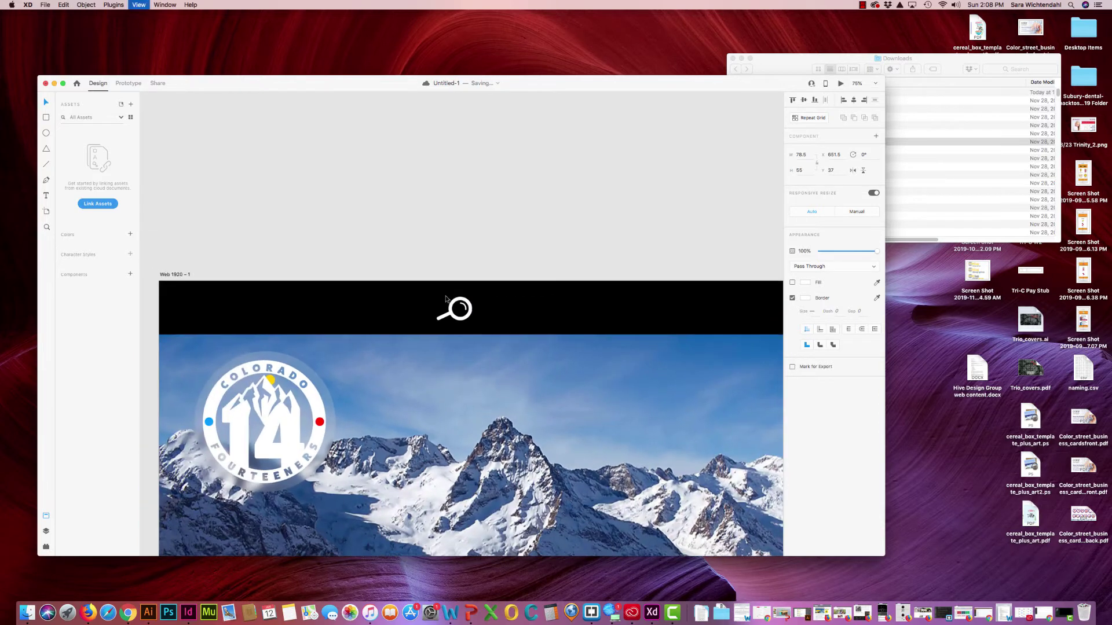
drag(439, 310, 720, 317)
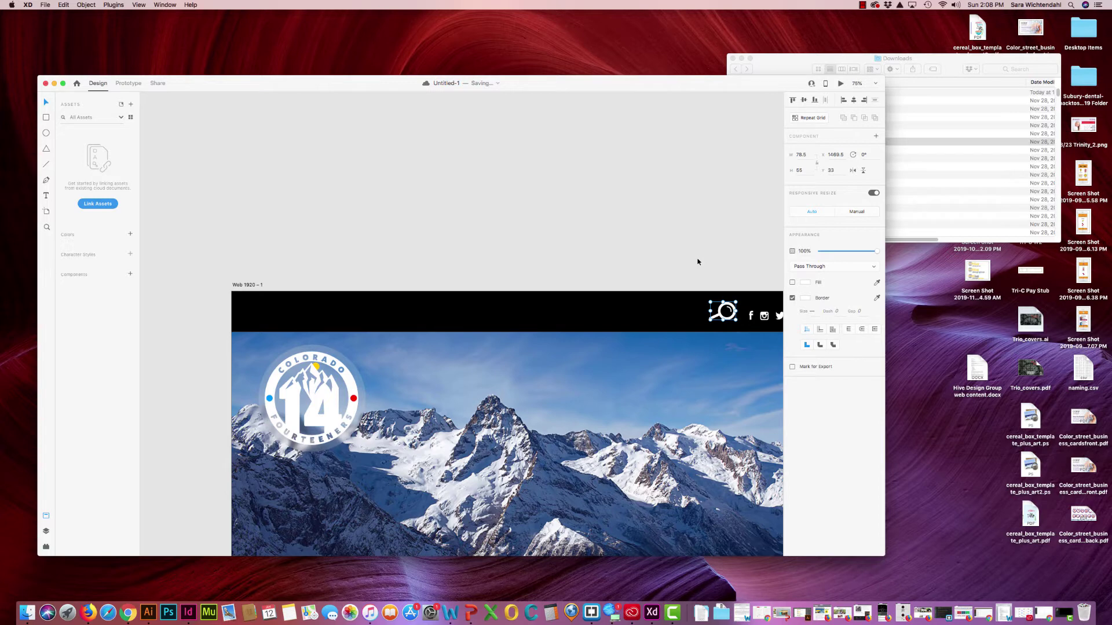
click(698, 263)
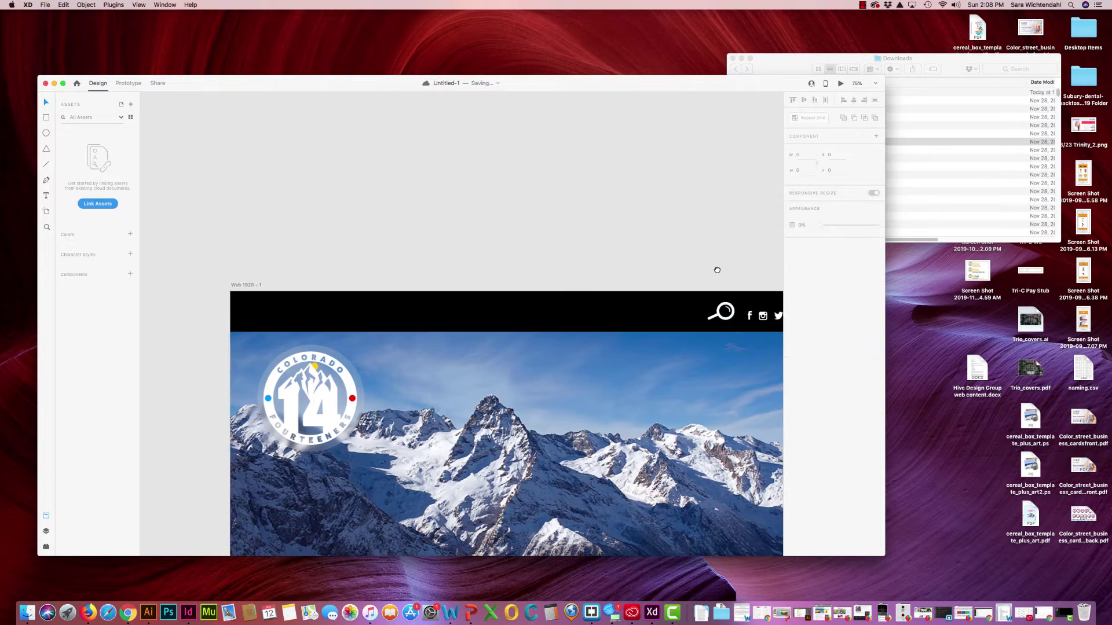
scroll(715, 268, right, 5)
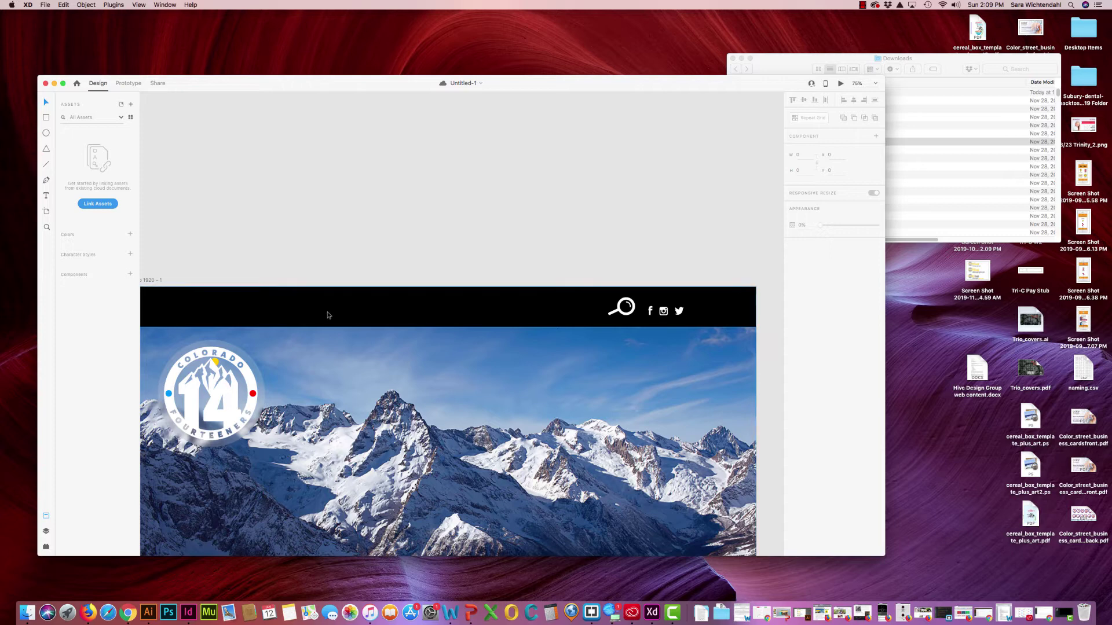
Step: Turn the magnifying glass group into a component, name it "magnifying glass" and save the document
click(621, 314)
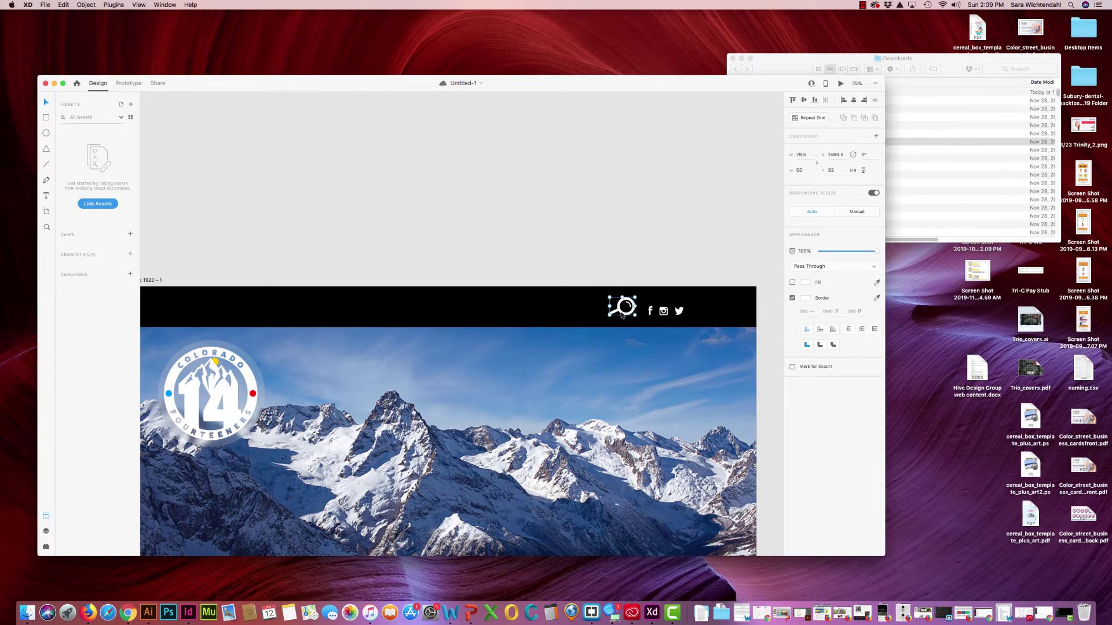
key(super+k)
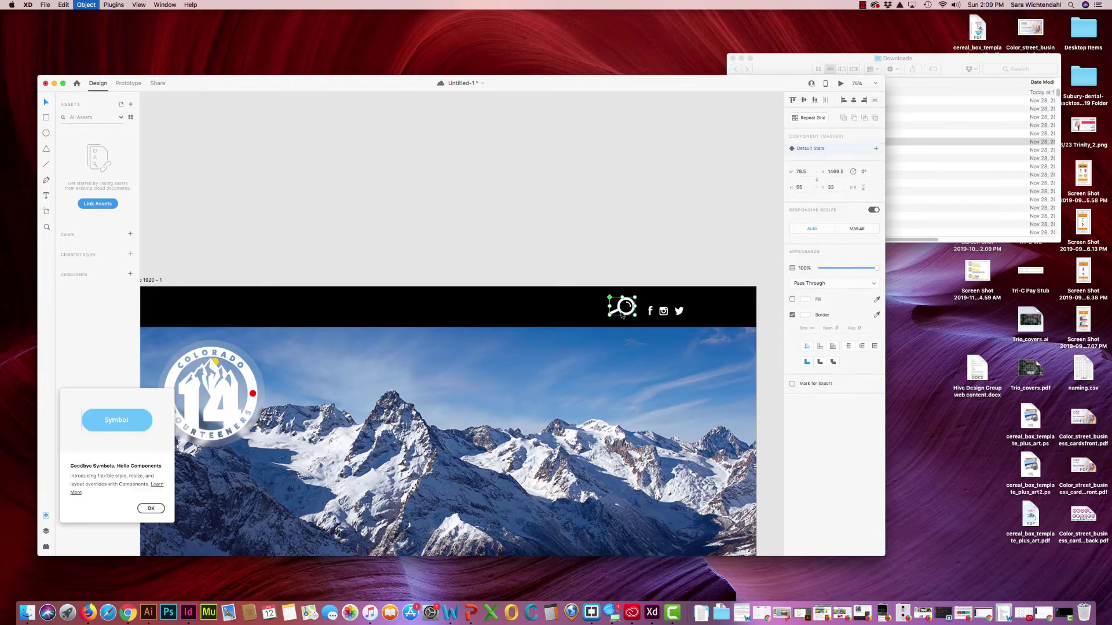
click(151, 509)
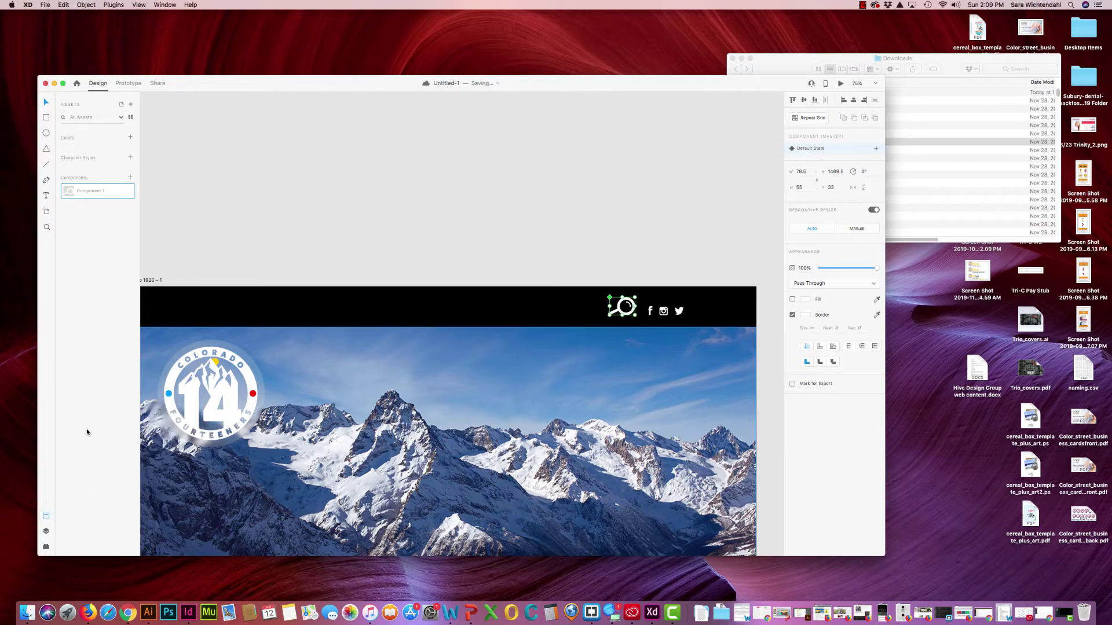
double_click(99, 193)
text(magnifying glass)
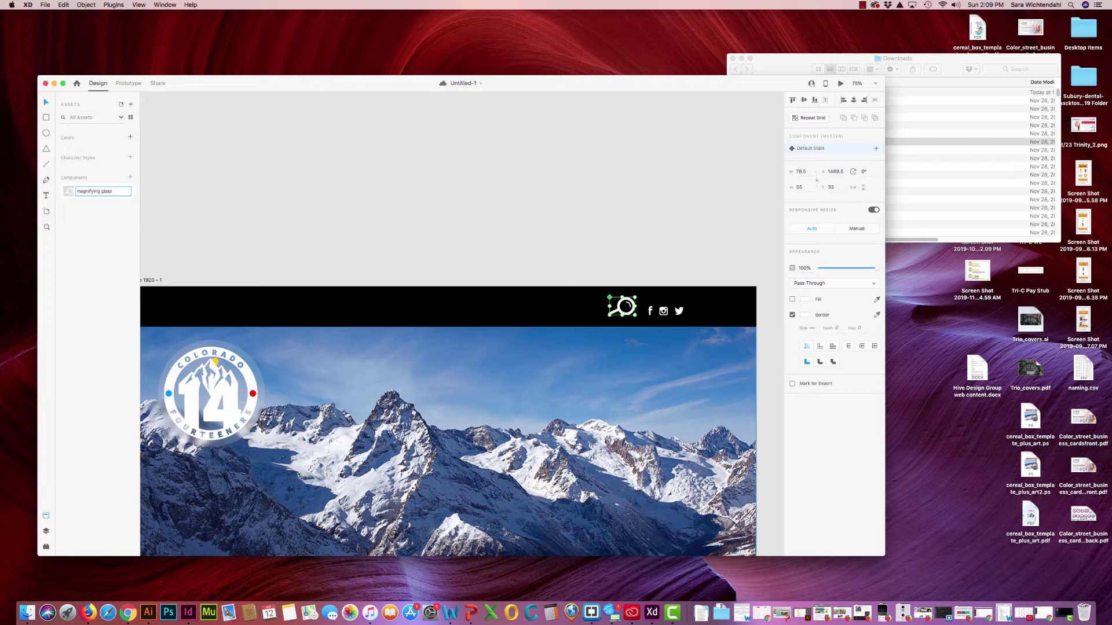
key(Return)
key(super+s)
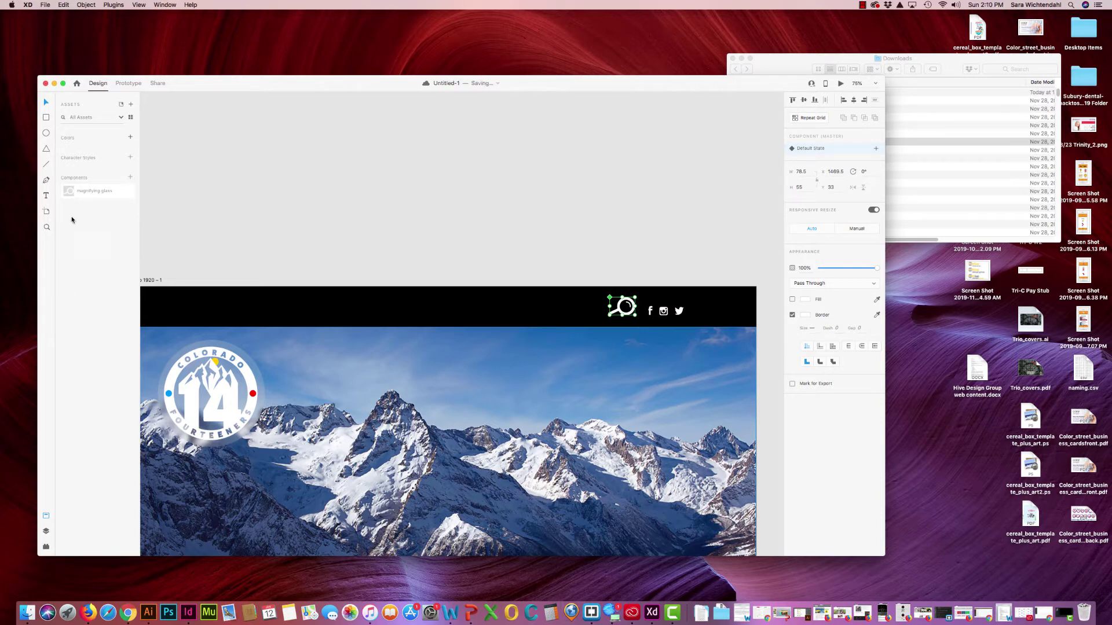
Step: Place two instances of the magnifying glass component on the mountain photo and undo the accidental move of the photo
click(410, 277)
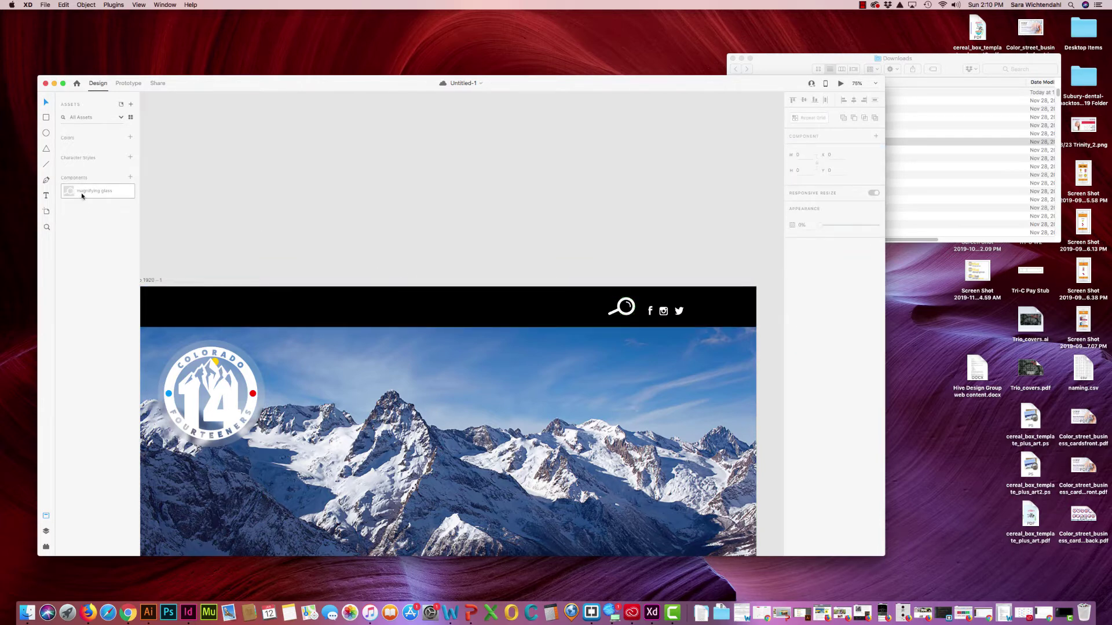
drag(82, 194, 407, 396)
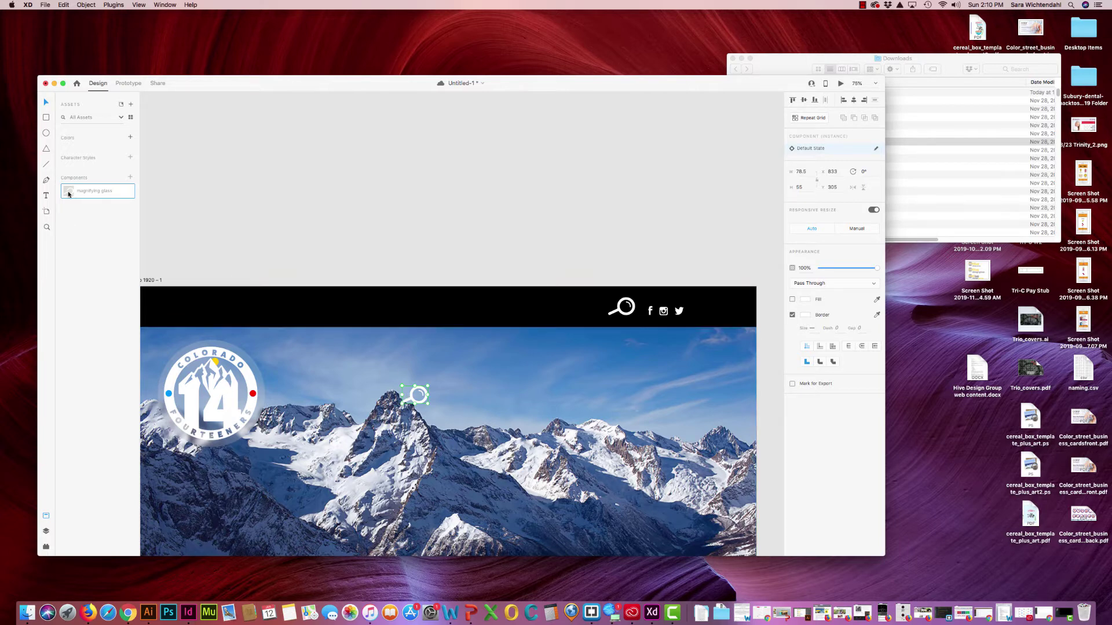
drag(69, 194, 350, 355)
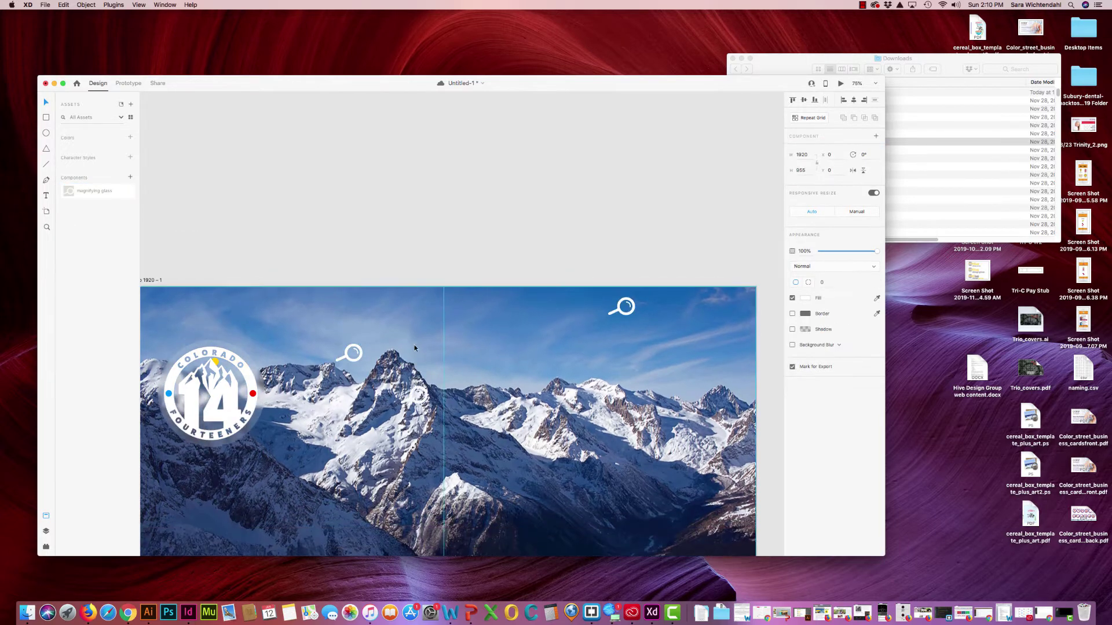
key(ctrl+z)
click(409, 259)
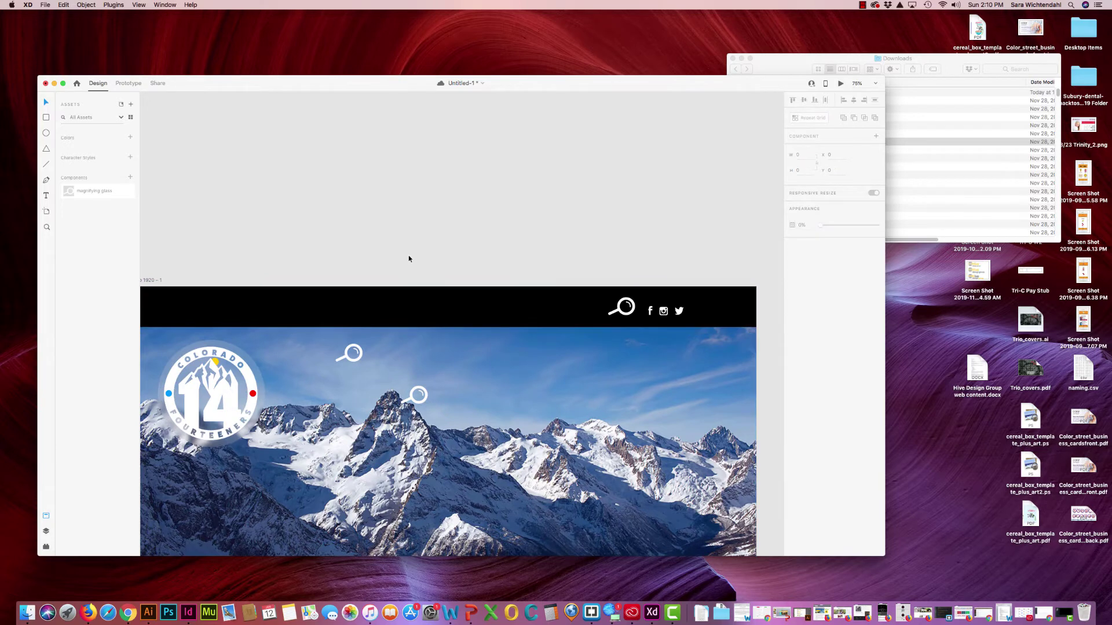
Step: Delete both extra magnifying glass instances from the mountain photo
click(426, 400)
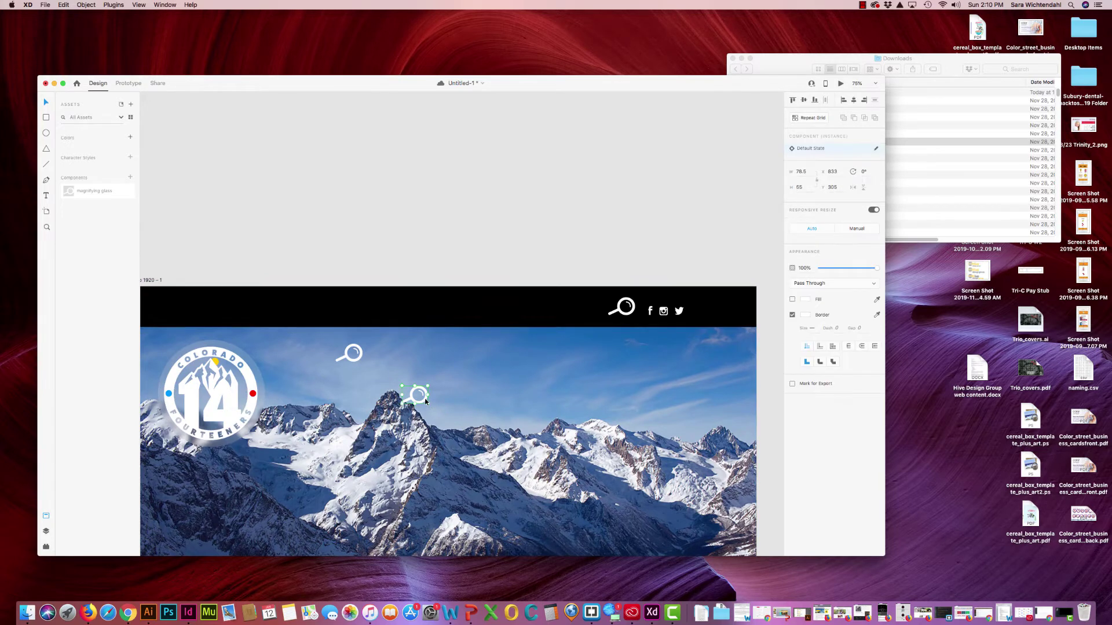
key(Delete)
click(345, 358)
key(Delete)
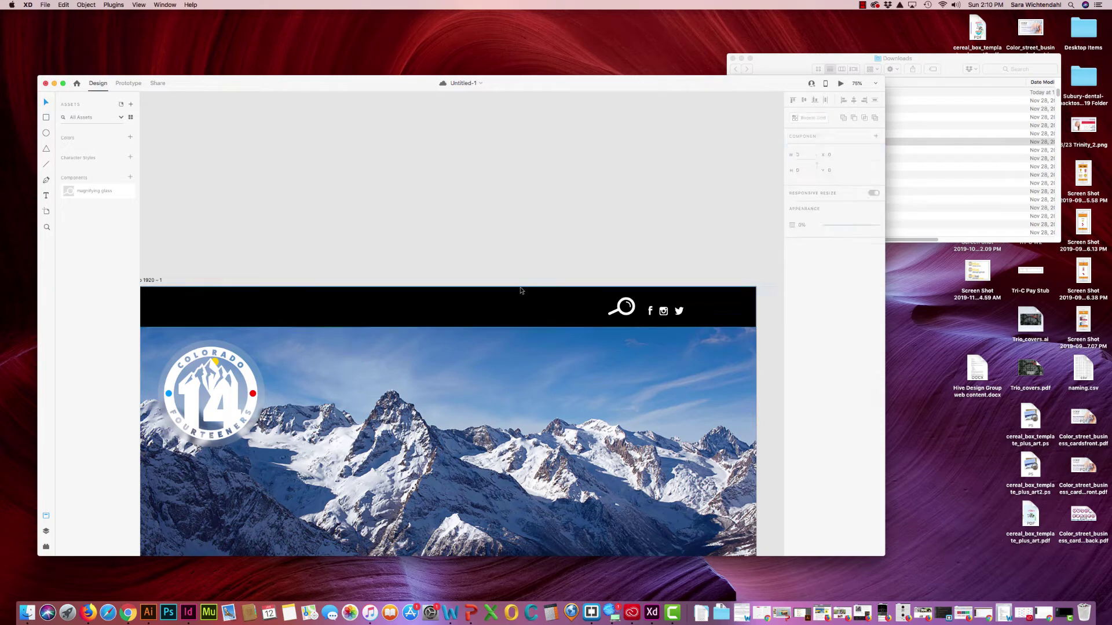
Step: Add the point text "Welcome to Colorado" on the sky beside the logo, at about X 557, Y 267
scroll(502, 274, down, 4)
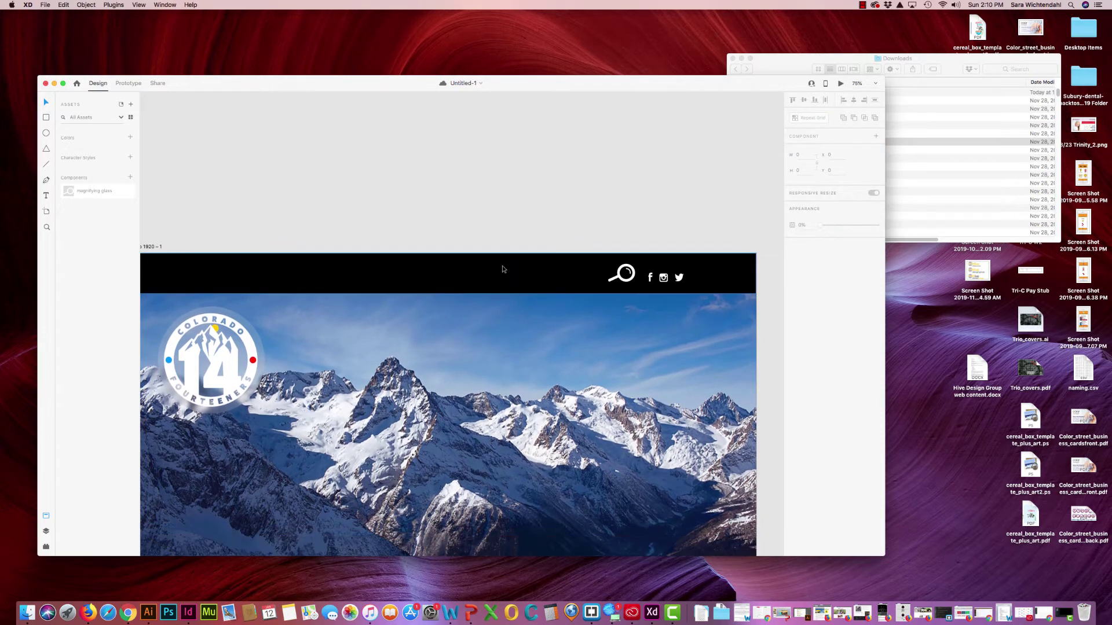
scroll(497, 302, down, 2)
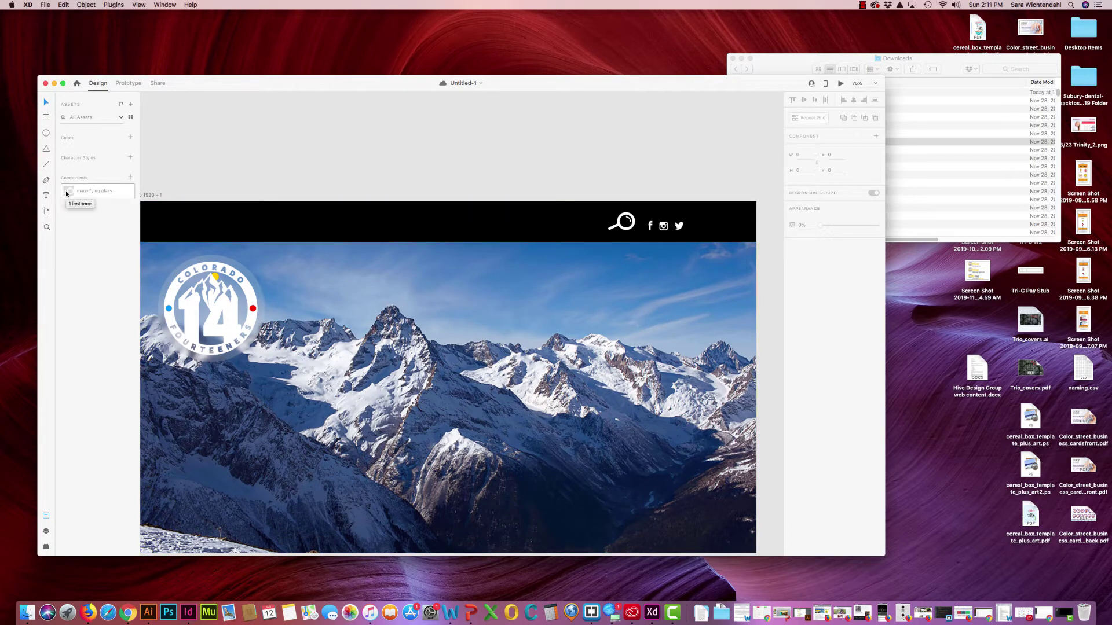
click(46, 195)
click(350, 284)
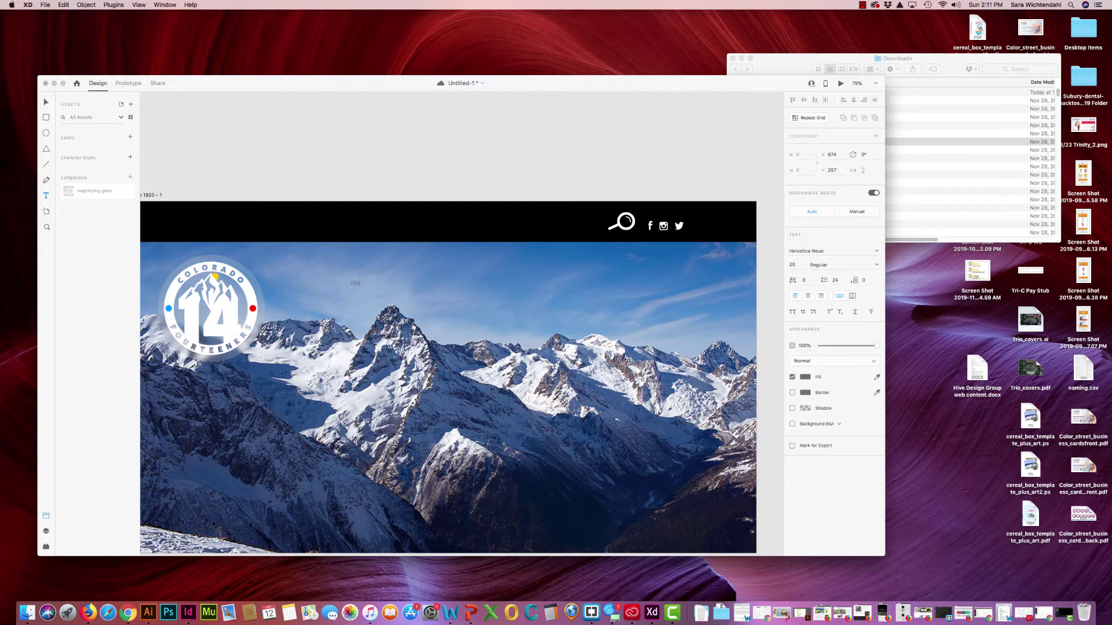
text(Welcome to Colorado)
key(Escape)
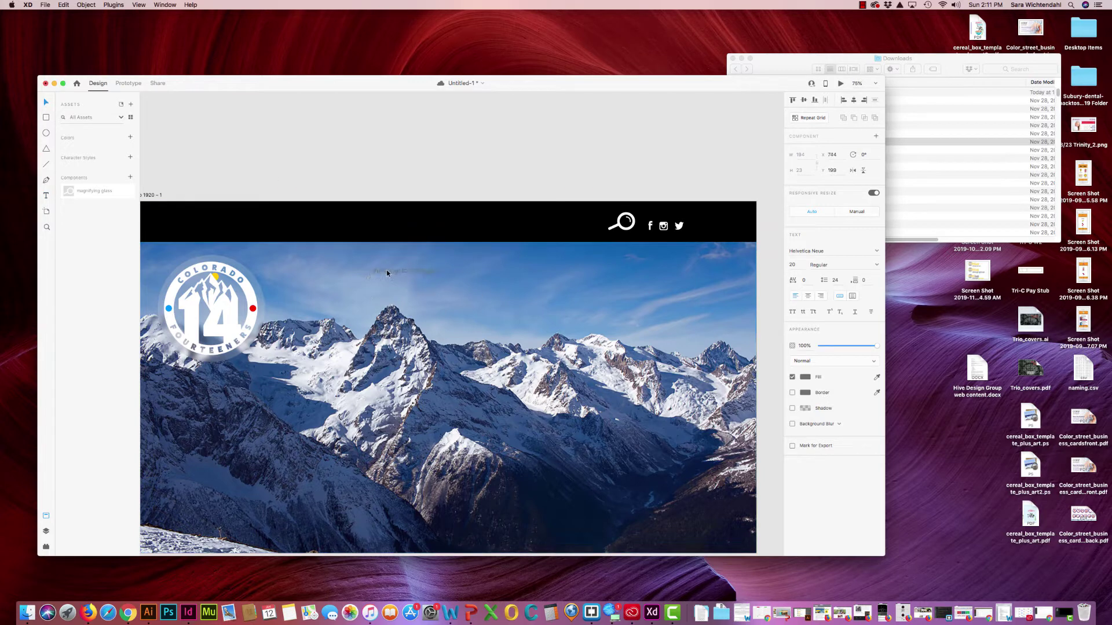
drag(387, 269, 326, 292)
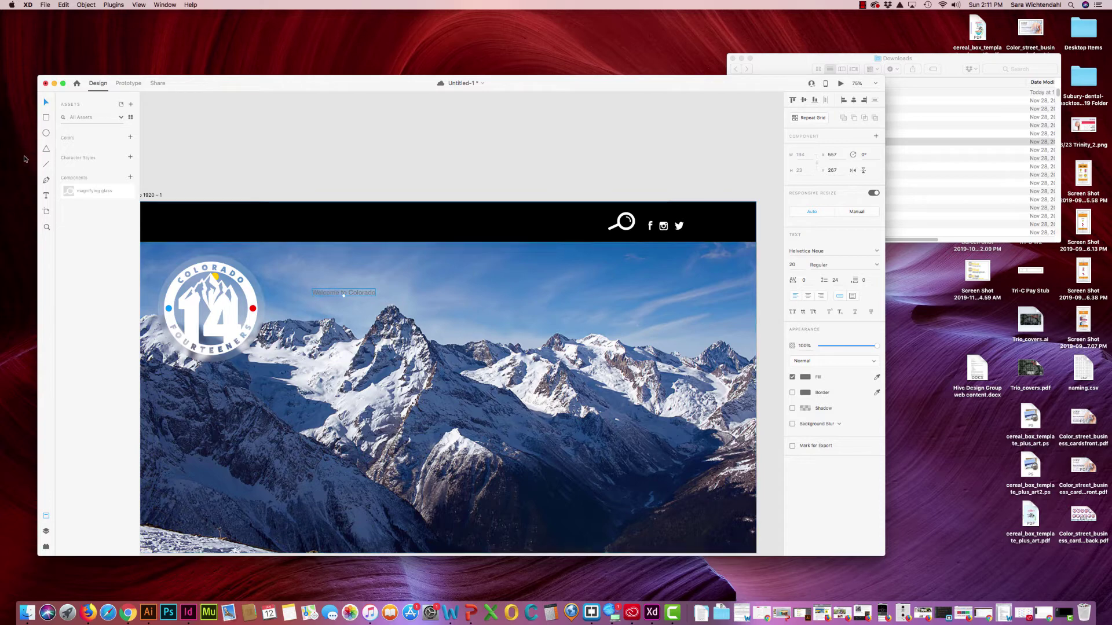
Step: Draw an area text box of about 548 × 308 px on the photo, enter "Welcome to Colorado" and move it slightly lower
key(t)
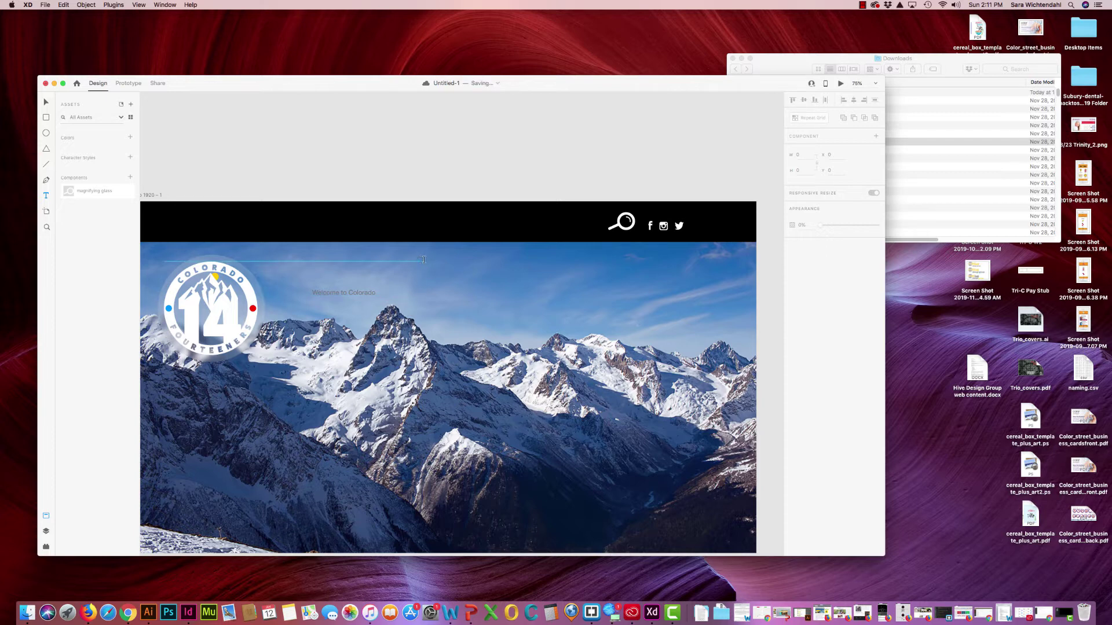
drag(424, 260, 599, 351)
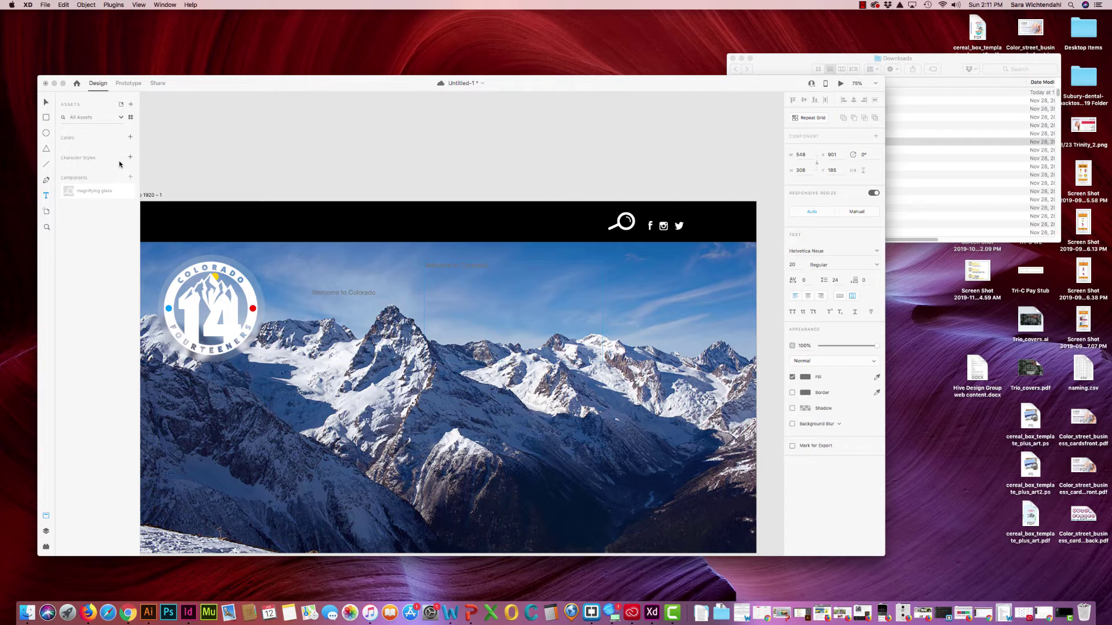
click(68, 116)
drag(486, 267, 492, 283)
Step: Set the fill of the "Welcome to Colorado" text in the area text box to white
double_click(494, 283)
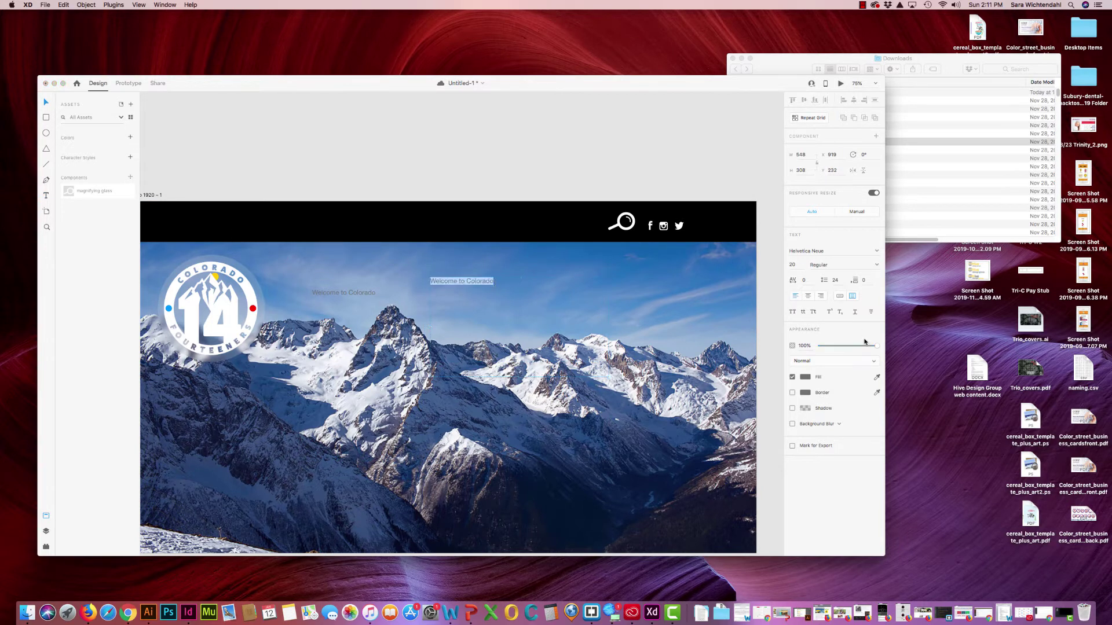
click(805, 377)
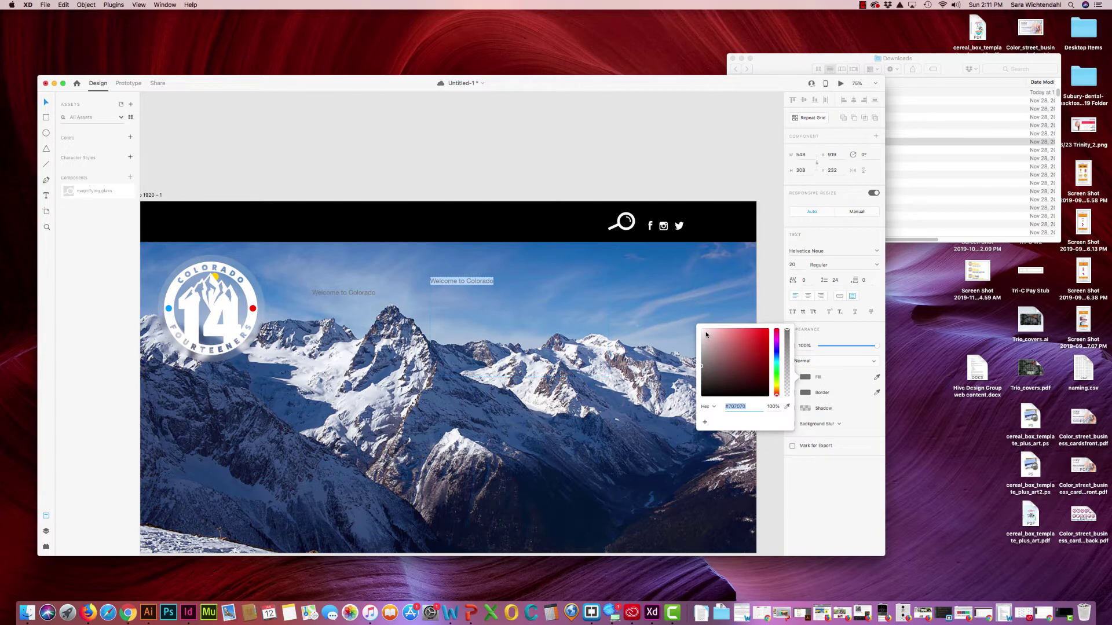
drag(705, 334, 690, 328)
click(344, 292)
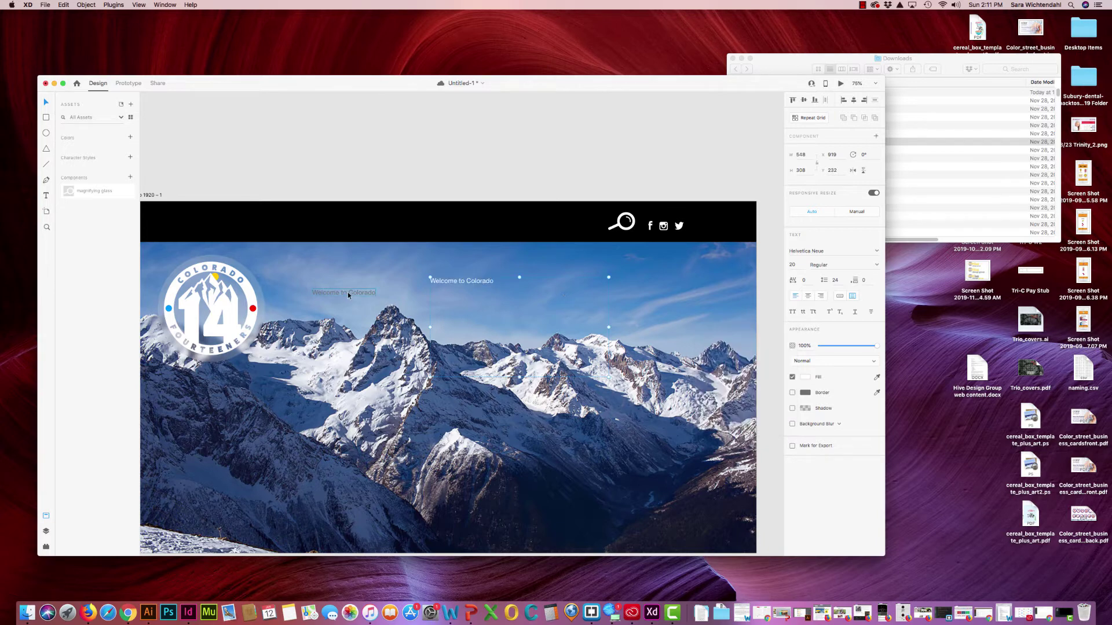
Step: Set the fill of the "Welcome to Colorado" point text beside the logo to white and move it up to about X 569, Y 221
double_click(347, 291)
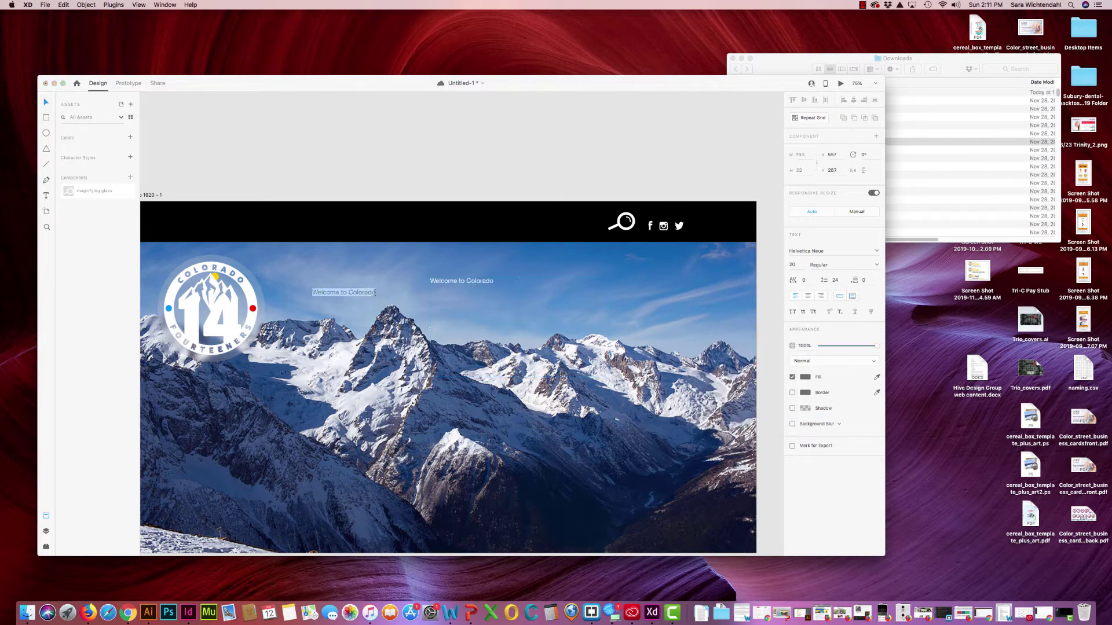
click(804, 377)
drag(708, 335, 696, 327)
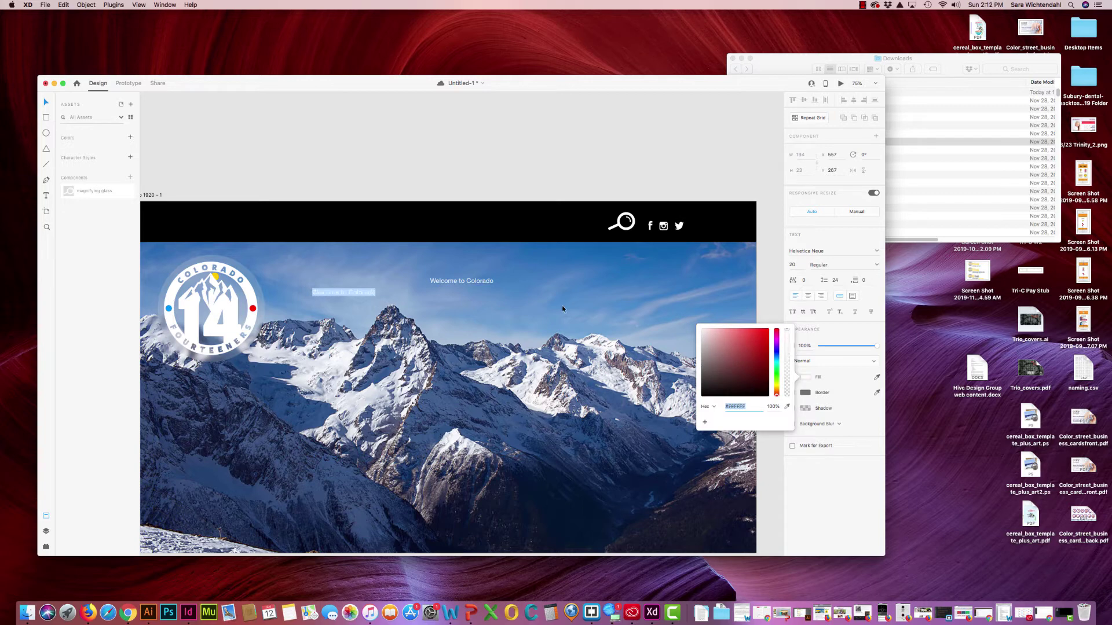
key(Escape)
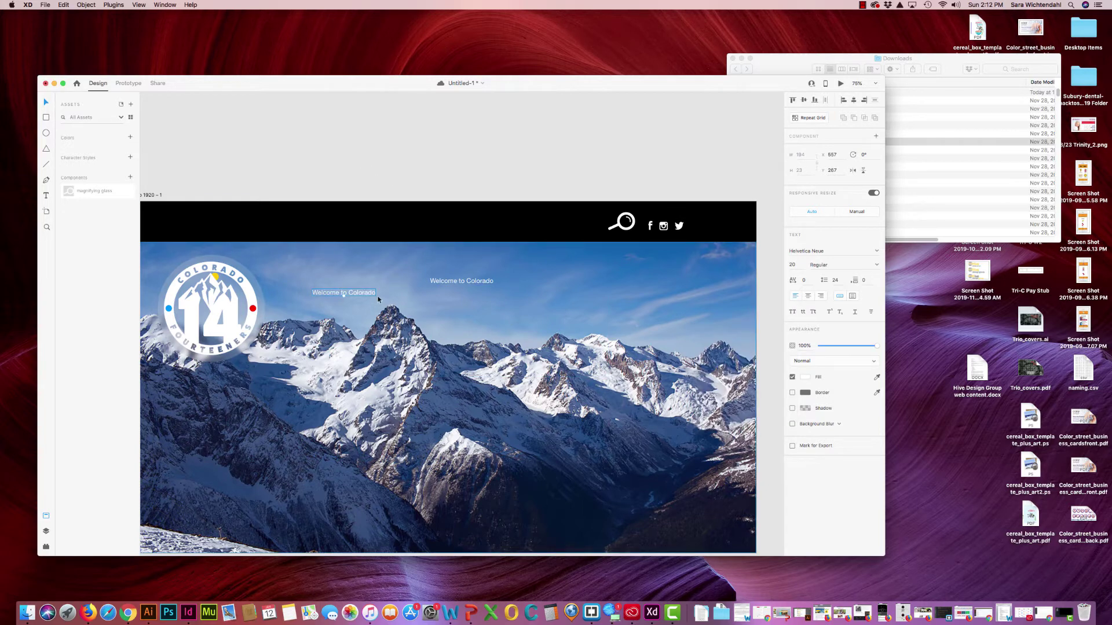
drag(359, 293, 363, 278)
Step: Fill the area text box with repeated copies of "Welcome to Colorado"
click(458, 280)
drag(493, 285, 609, 380)
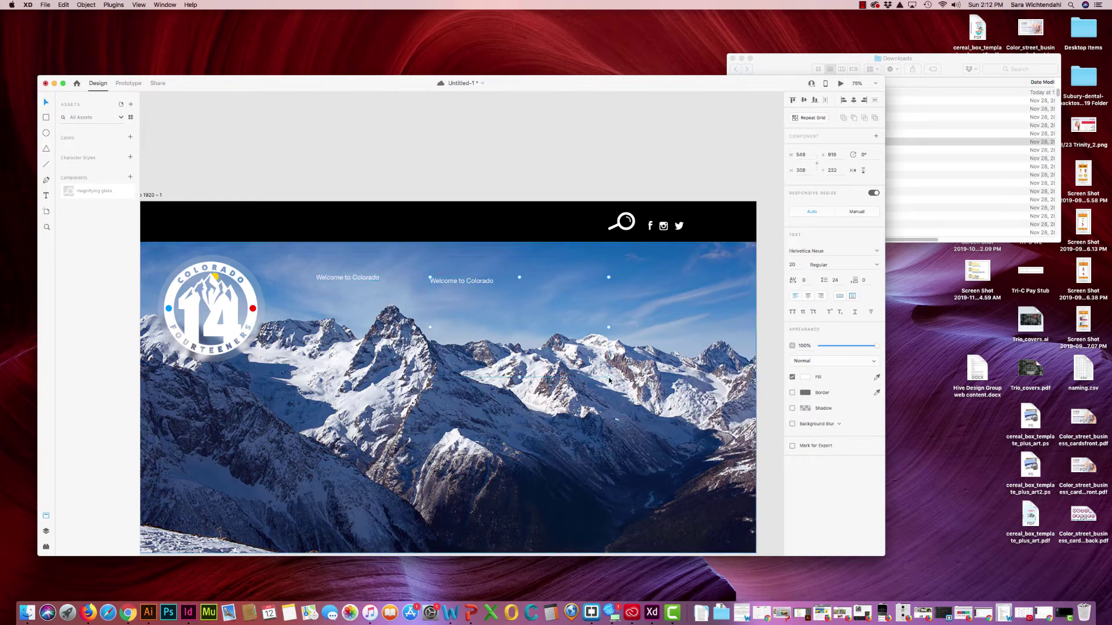
double_click(472, 283)
key(super+c)
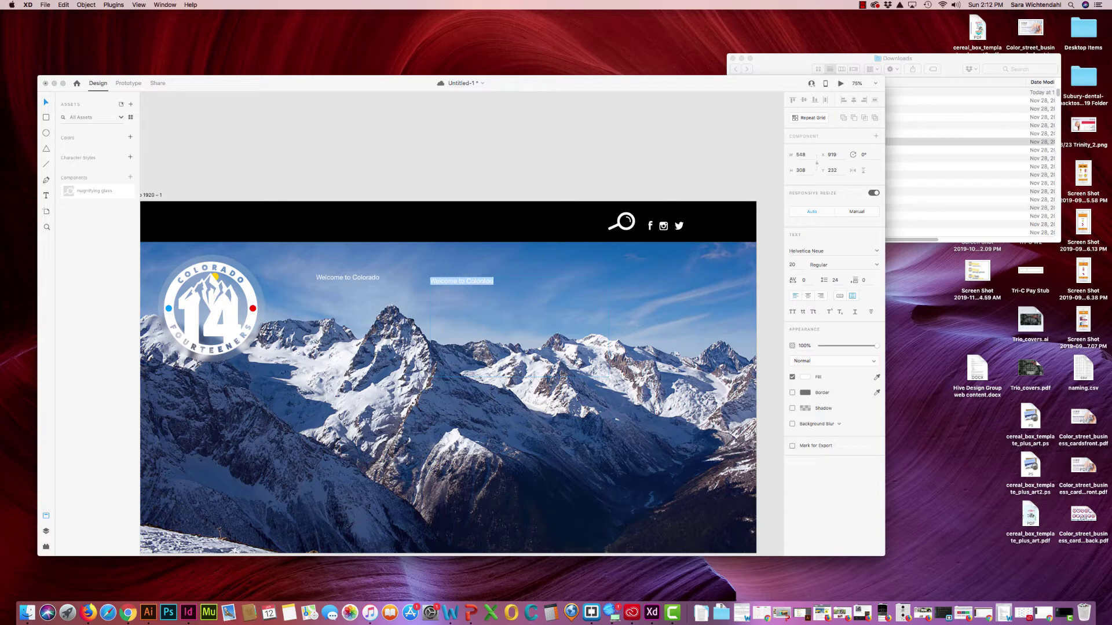
click(494, 281)
key(super+v)
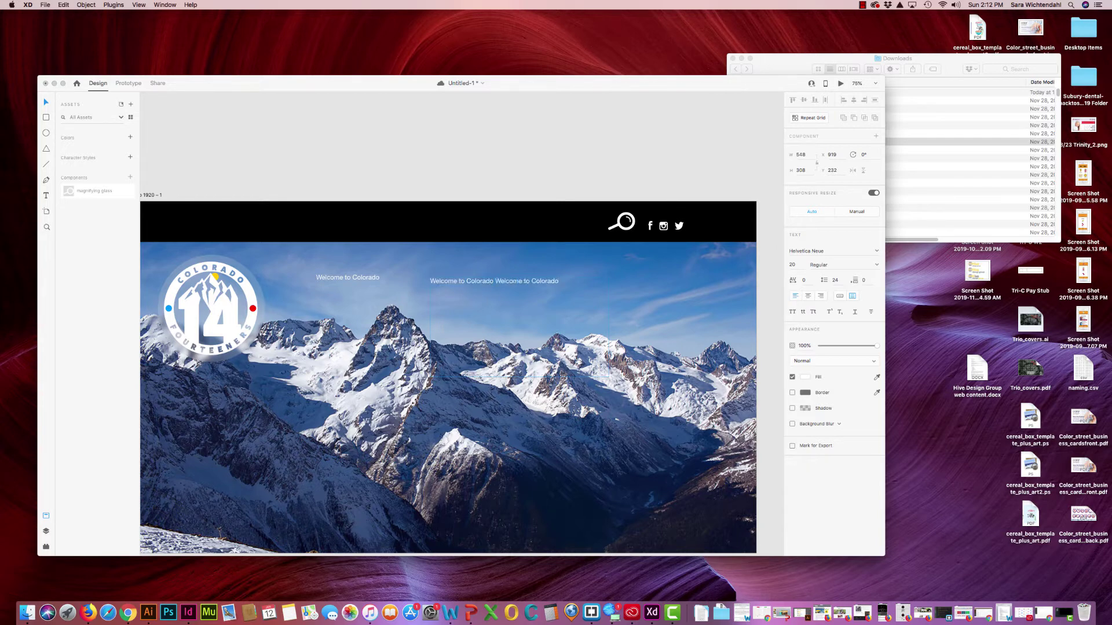
key(super+v)
key(super+v)
key(super+v)
key(super+v)
key(super+v)
key(super+v)
key(super+v)
key(super+v)
key(super+v)
key(super+v)
key(super+v)
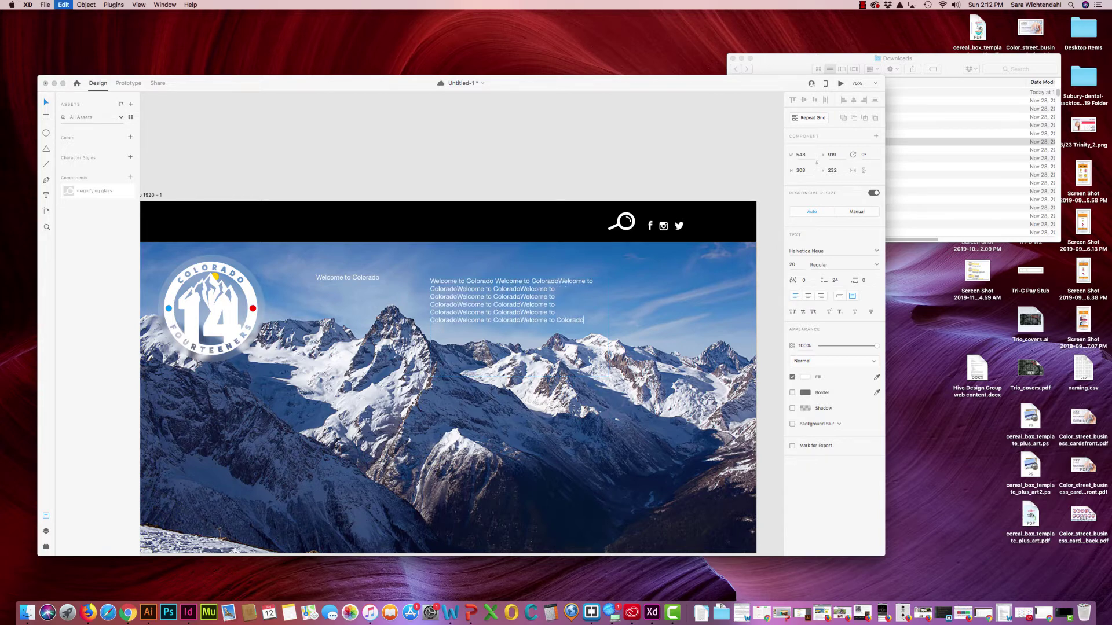
key(super+v)
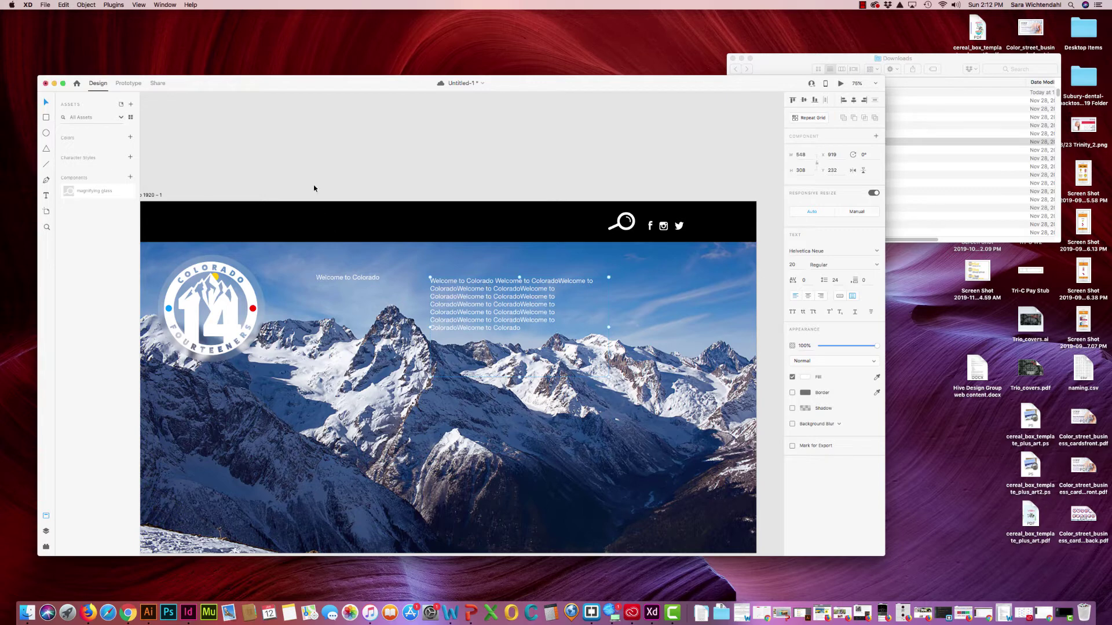
Step: Try repeating "Welcome to Colorado" in the point text beside the logo, and undo the repeats in both text objects
click(372, 277)
double_click(372, 276)
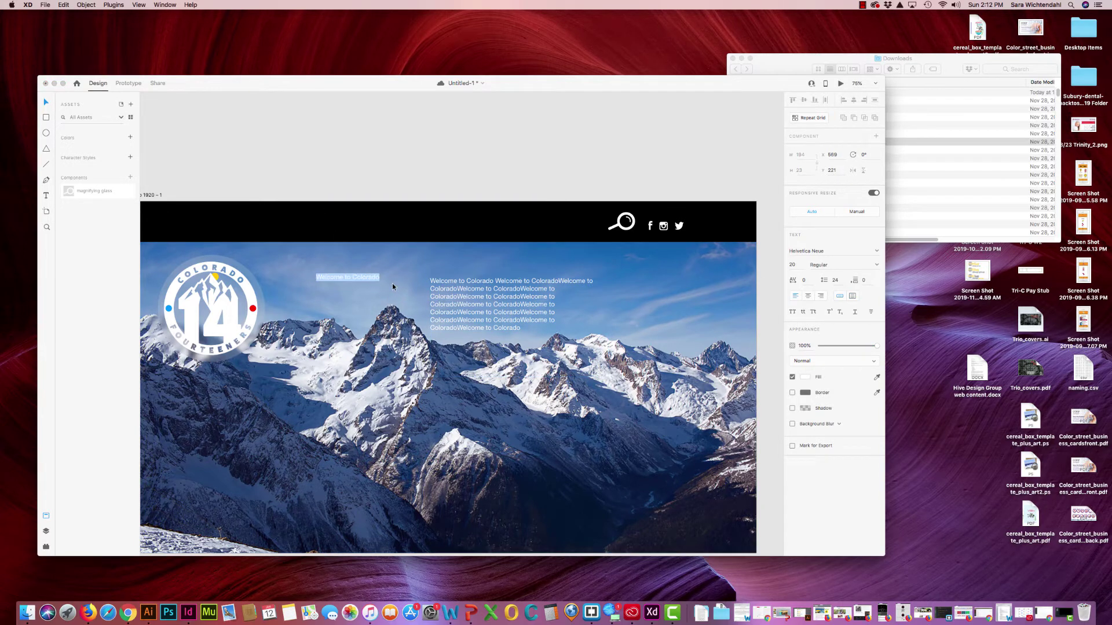
key(Right)
key(super+v)
key(super+v)
key(super+v)
key(super+v)
key(super+v)
key(super+v)
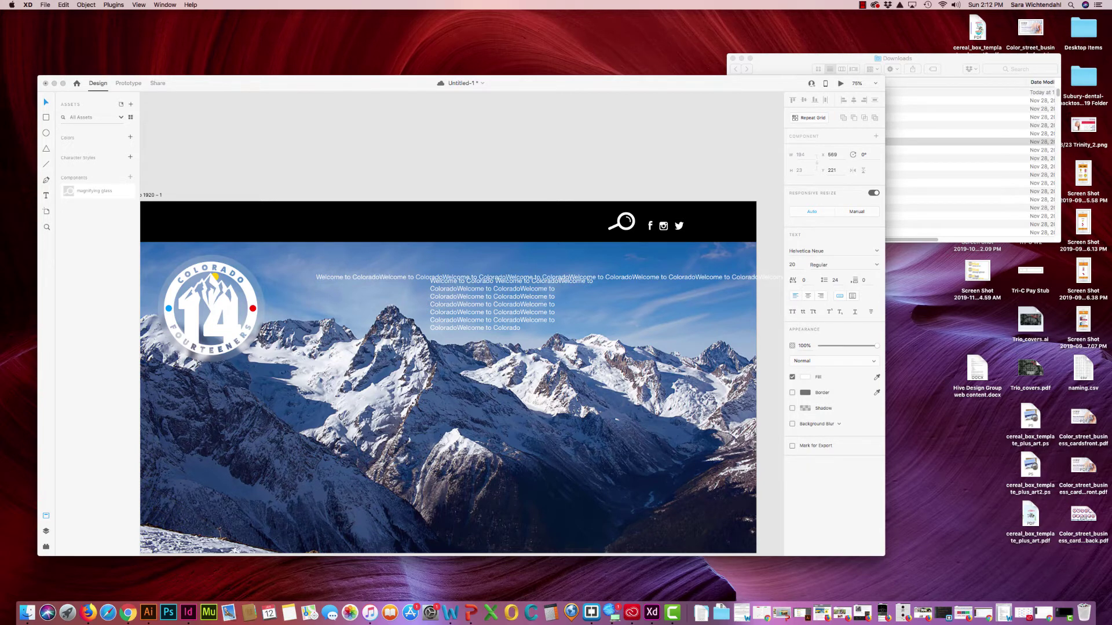
key(super+z)
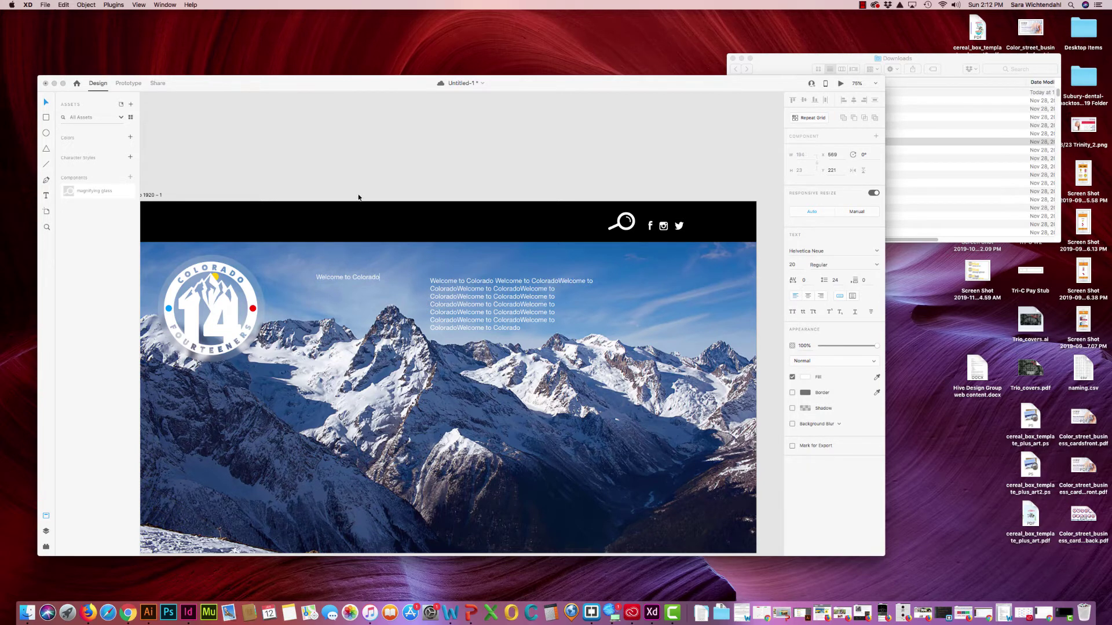
key(Escape)
key(super+z)
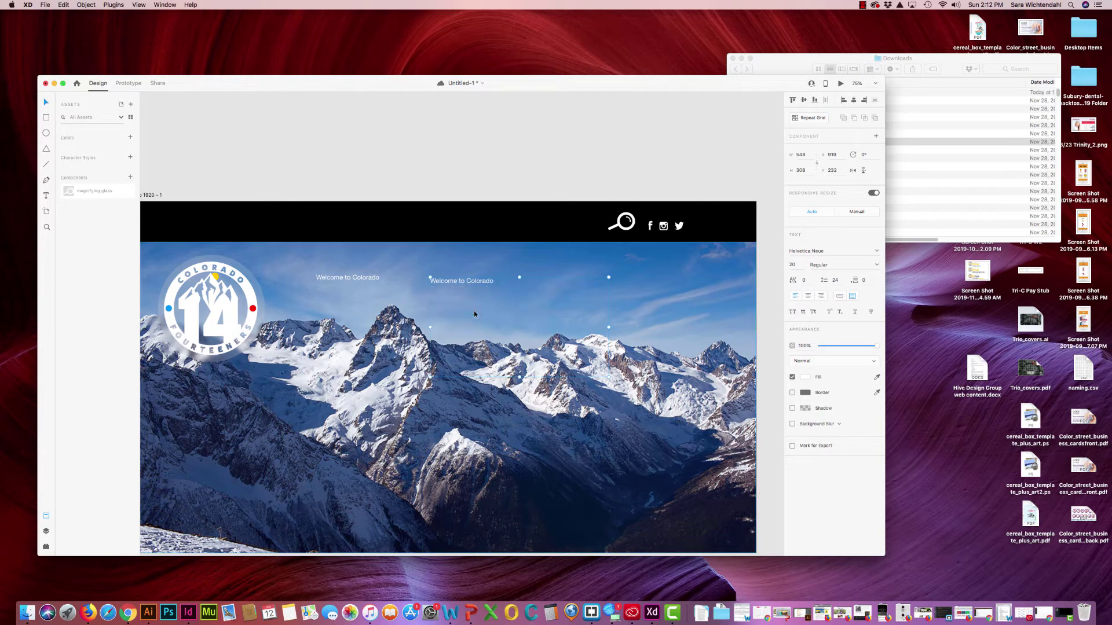
Step: Try rotating the text beside the logo, undo the rotation, and try that text as an area text box with an enlarged frame
click(371, 277)
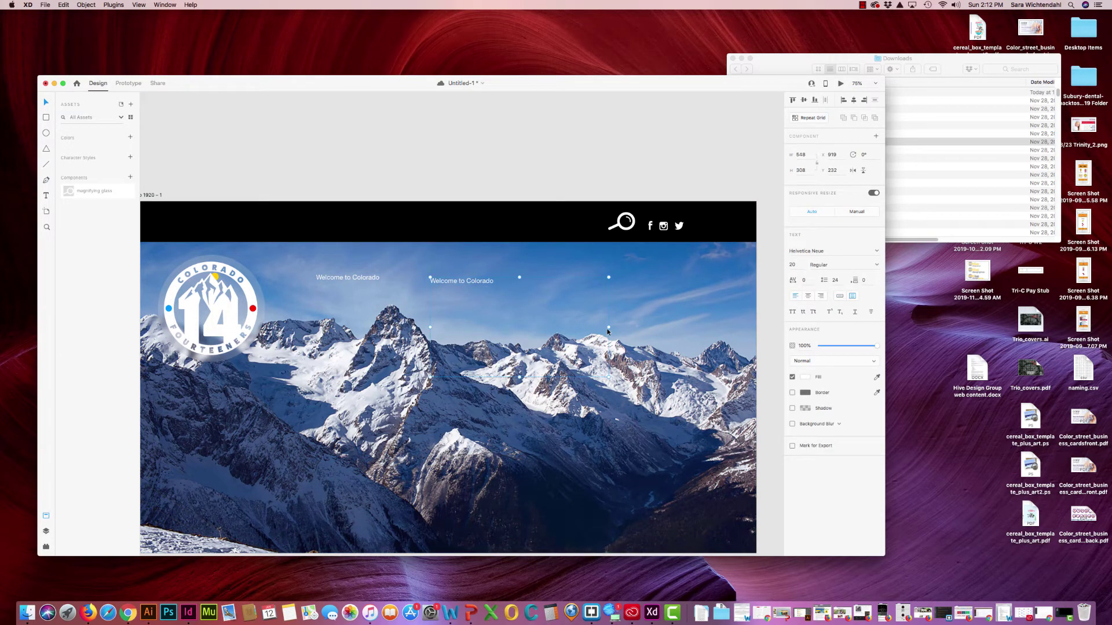
drag(608, 329, 582, 346)
drag(507, 377, 509, 359)
double_click(343, 279)
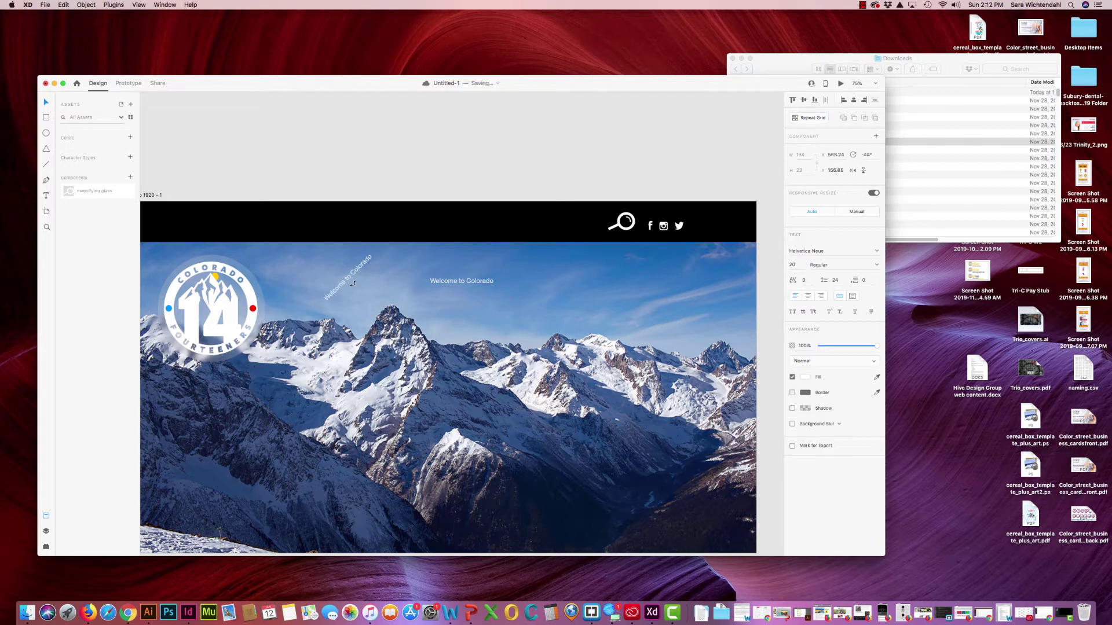
mouse_move(346, 282)
mouse_down()
mouse_move(349, 315)
mouse_move(349, 292)
mouse_move(350, 302)
mouse_up()
key(super+z)
key(super+z)
key(super+z)
click(852, 297)
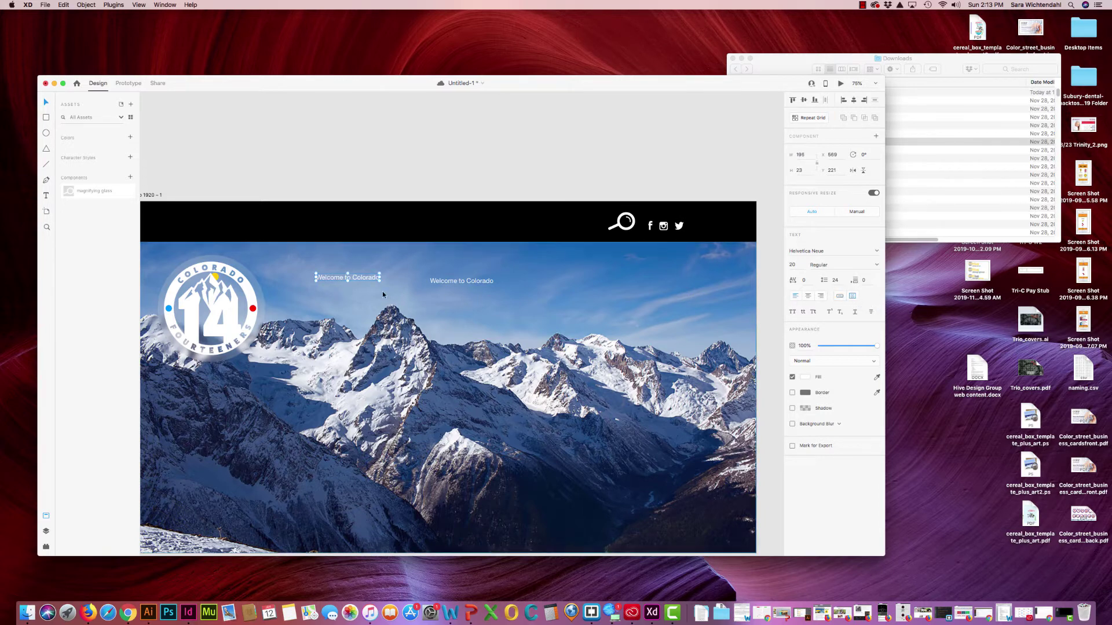
drag(379, 280, 420, 316)
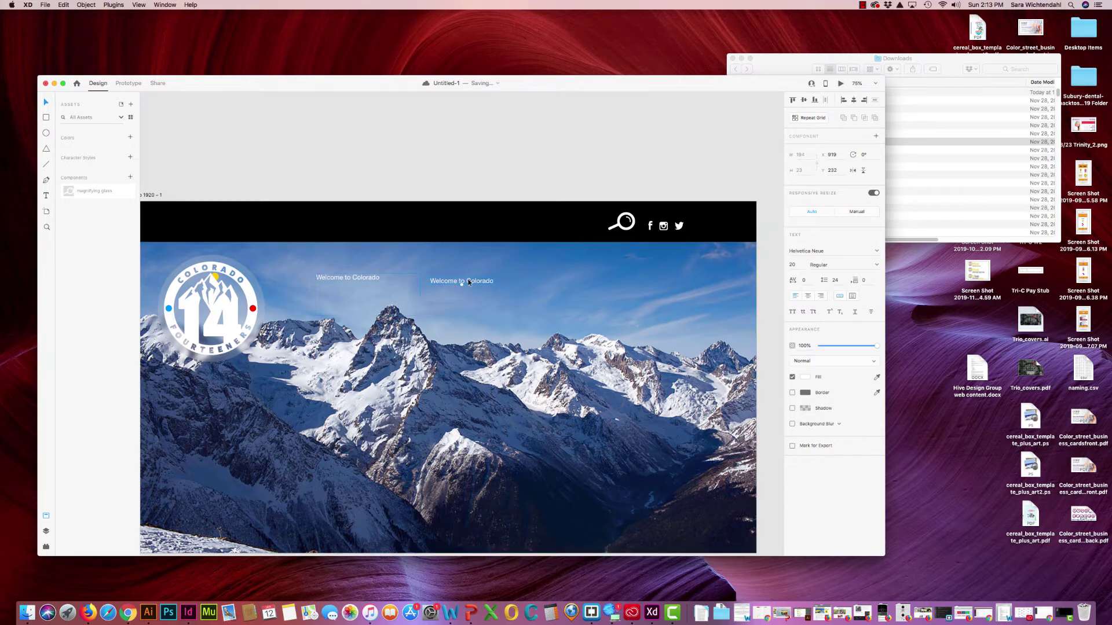
Step: Save the document and delete the "Welcome to Colorado" text nearest the logo
key(super+s)
key(Delete)
Step: Browse the available fonts for the remaining "Welcome to Colorado" text, keeping Helvetica Neue
click(479, 283)
click(876, 253)
scroll(805, 308, down, 3)
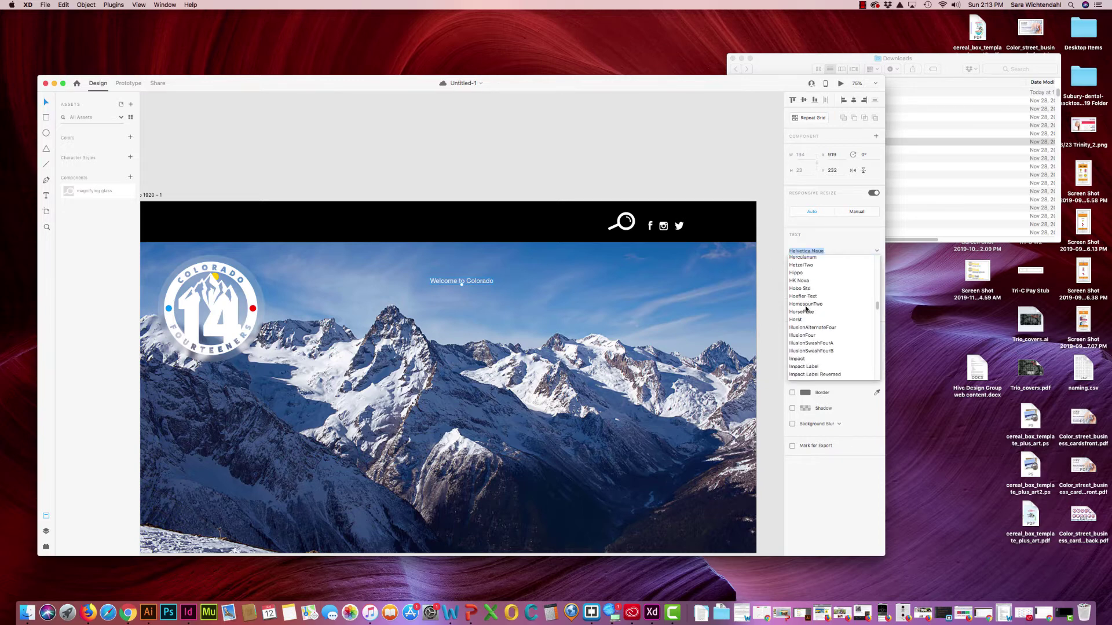
scroll(805, 308, down, 10)
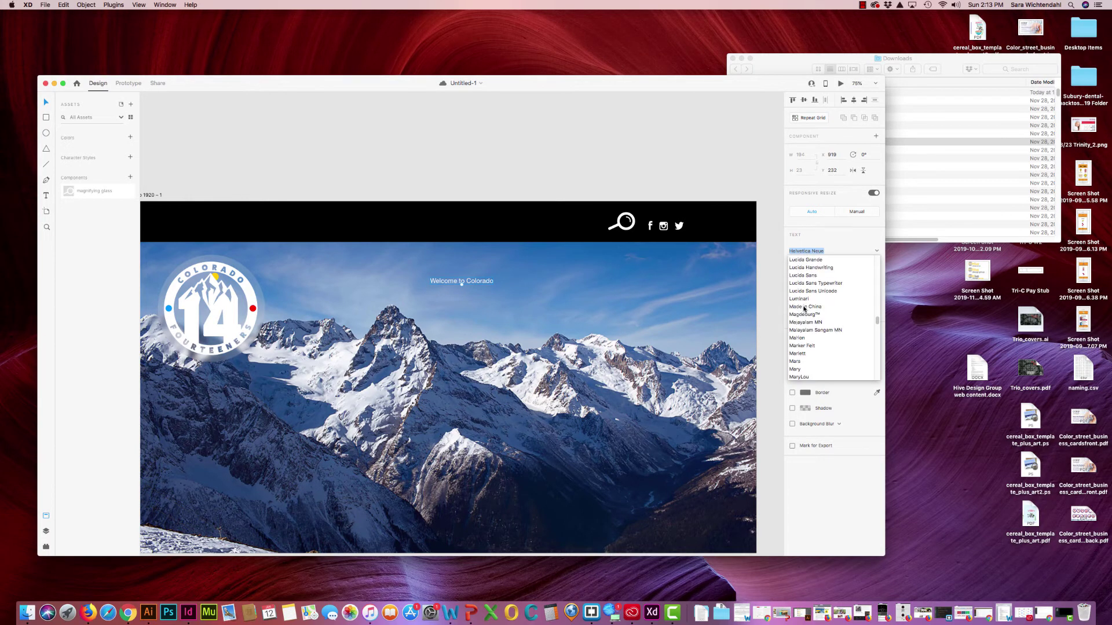
scroll(805, 308, down, 12)
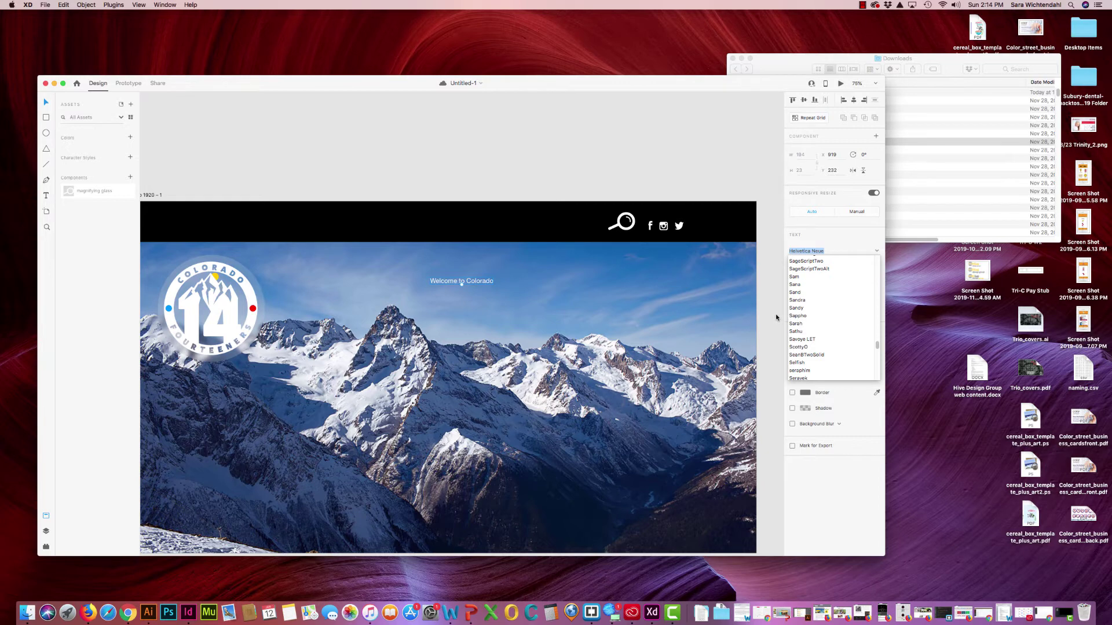
scroll(842, 322, up, 10)
scroll(842, 319, up, 10)
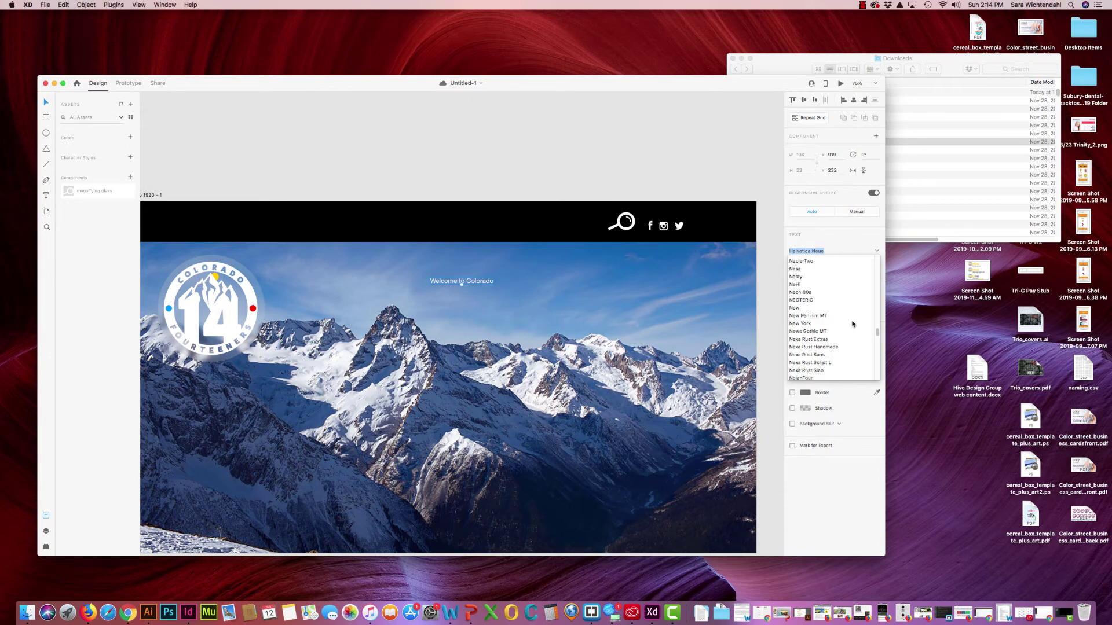
scroll(841, 316, up, 10)
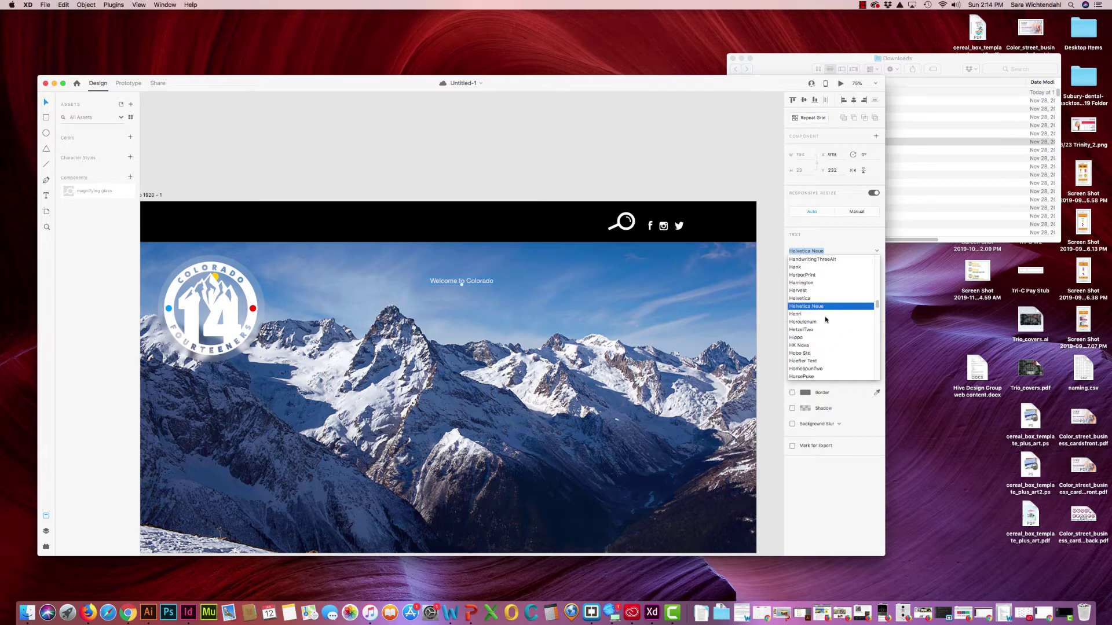
click(707, 175)
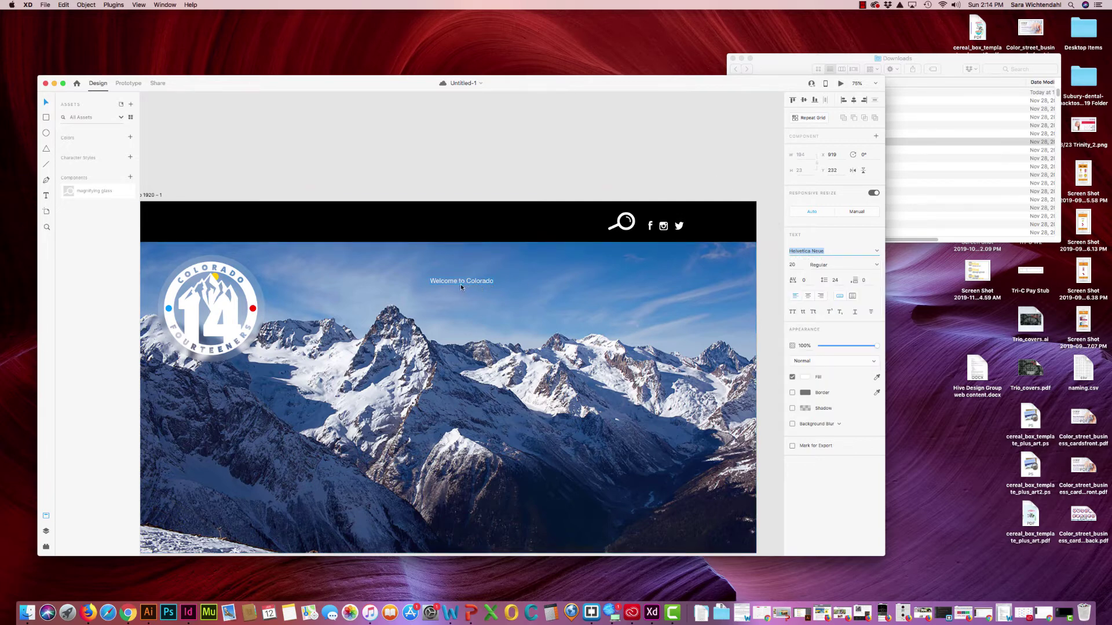
Step: Enlarge the "Welcome to Colorado" text to a font size of about 82 and review its font styles, keeping Regular
drag(462, 284, 508, 288)
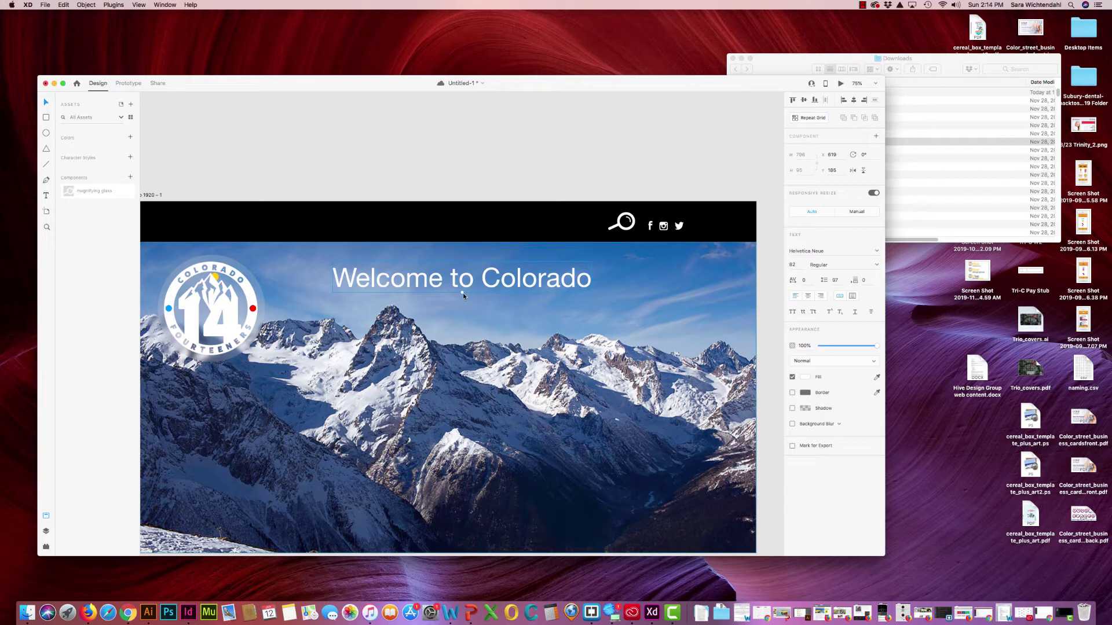
click(876, 265)
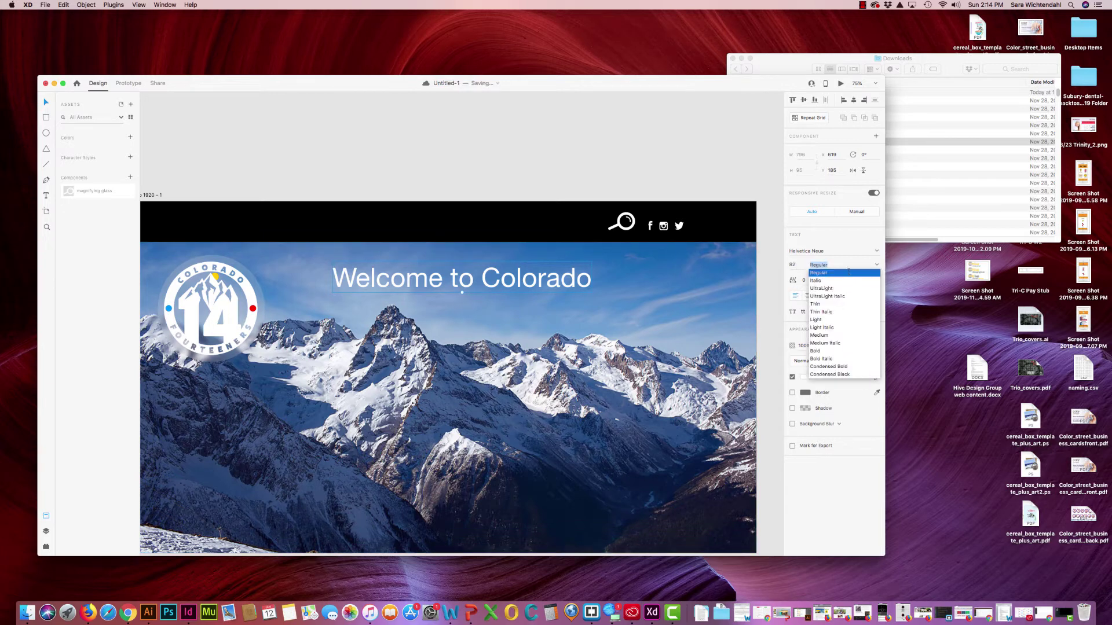
click(760, 194)
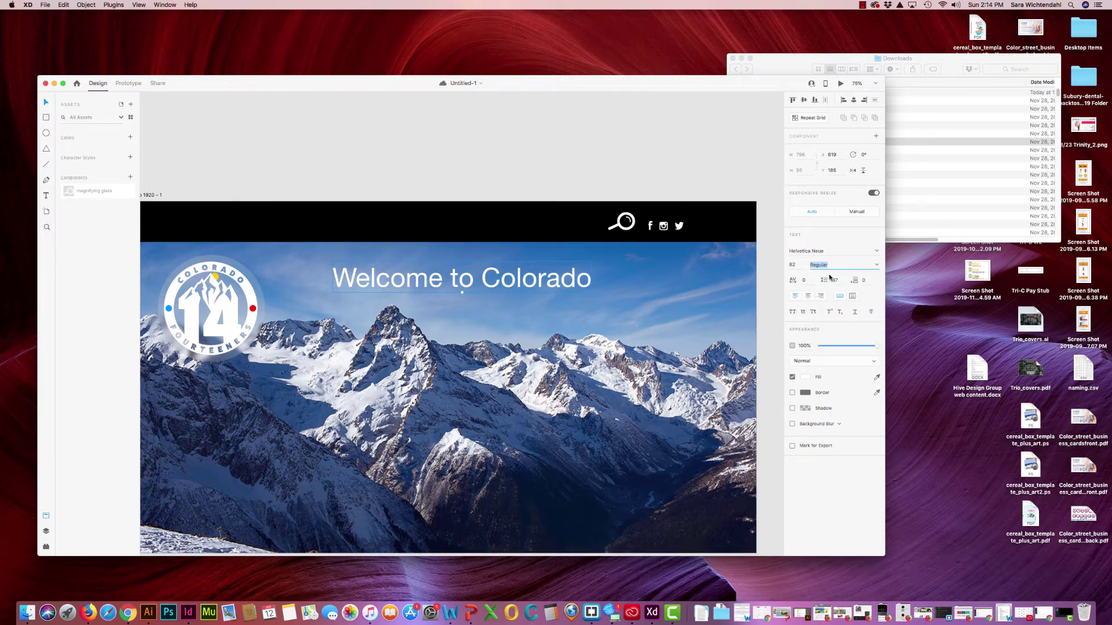
Step: Try title case and lowercase on the welcome text, and format it as uppercase superscript
click(812, 313)
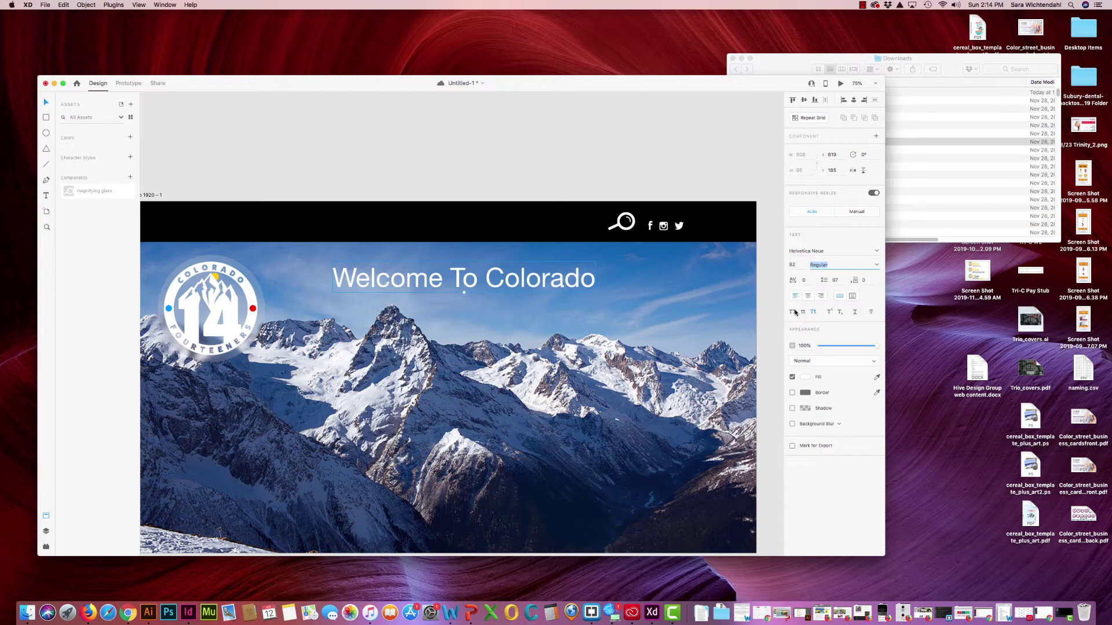
click(792, 312)
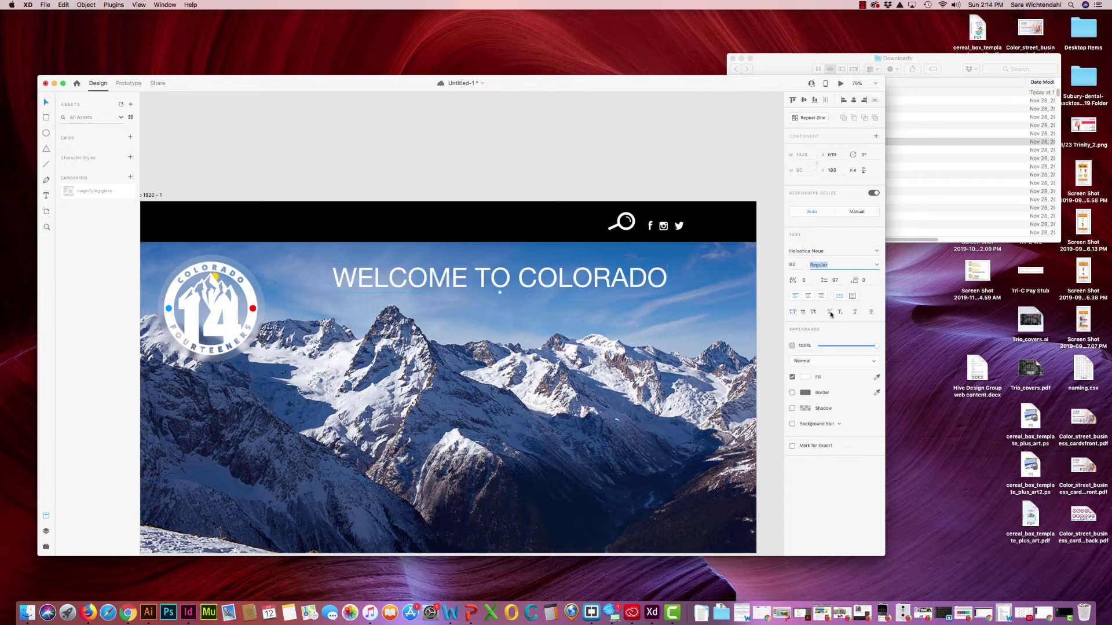
click(831, 312)
click(793, 312)
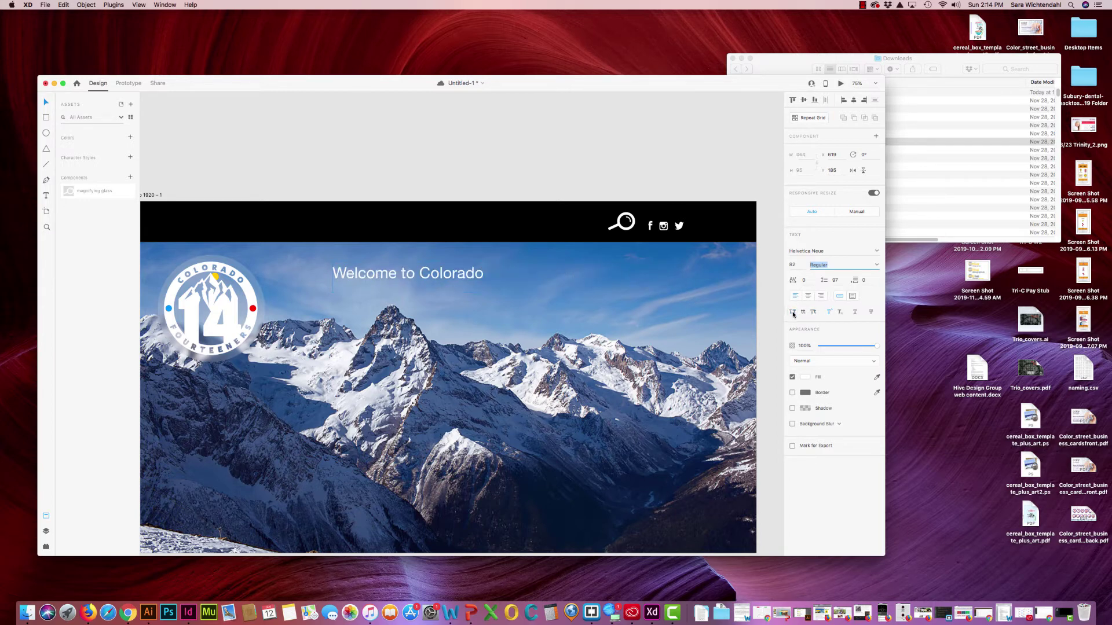
click(802, 312)
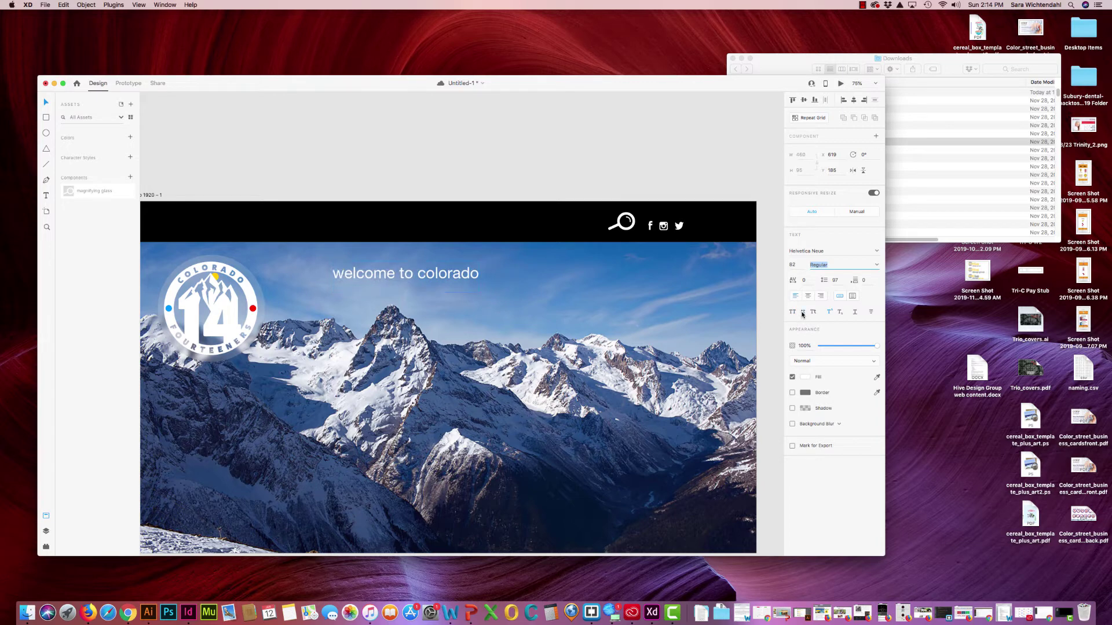
click(813, 312)
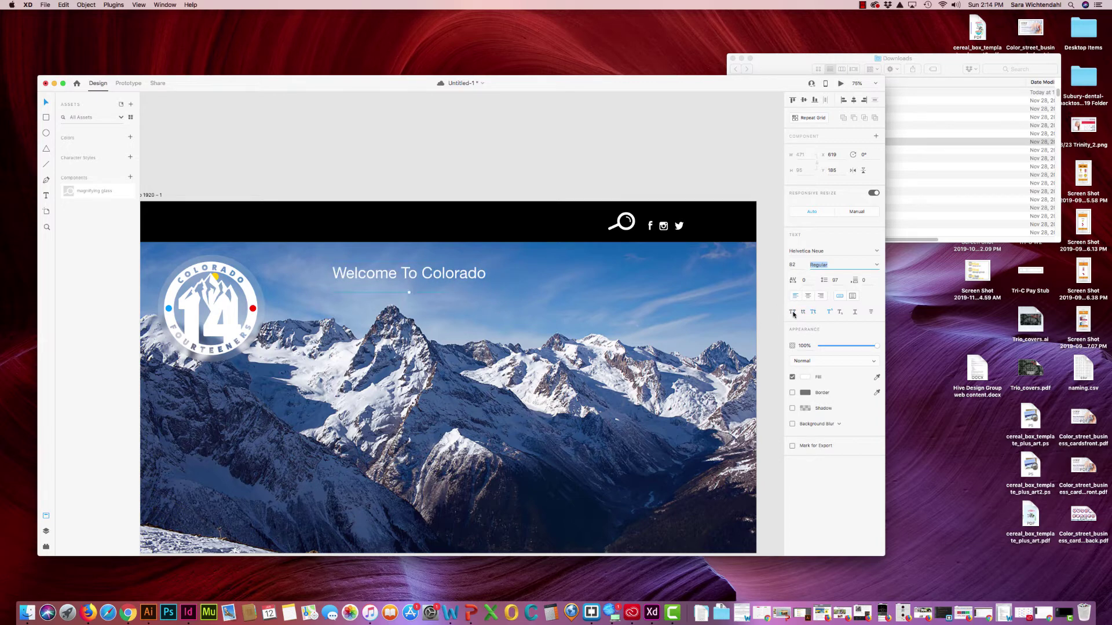
click(793, 313)
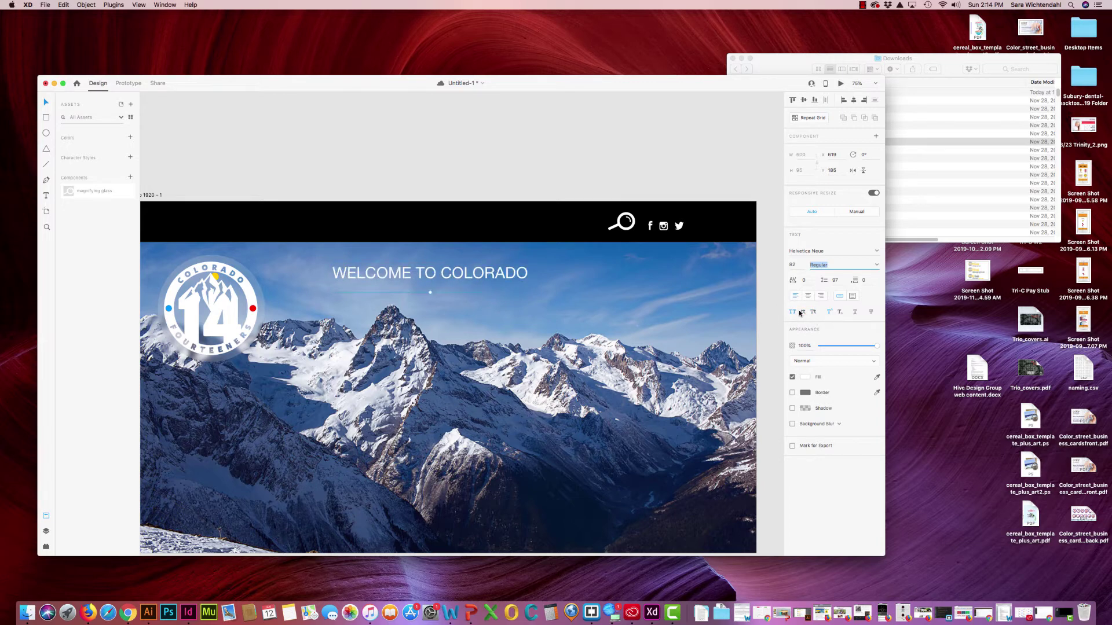
Step: Set the character spacing of the welcome text to 25
click(809, 282)
text(25)
key(Return)
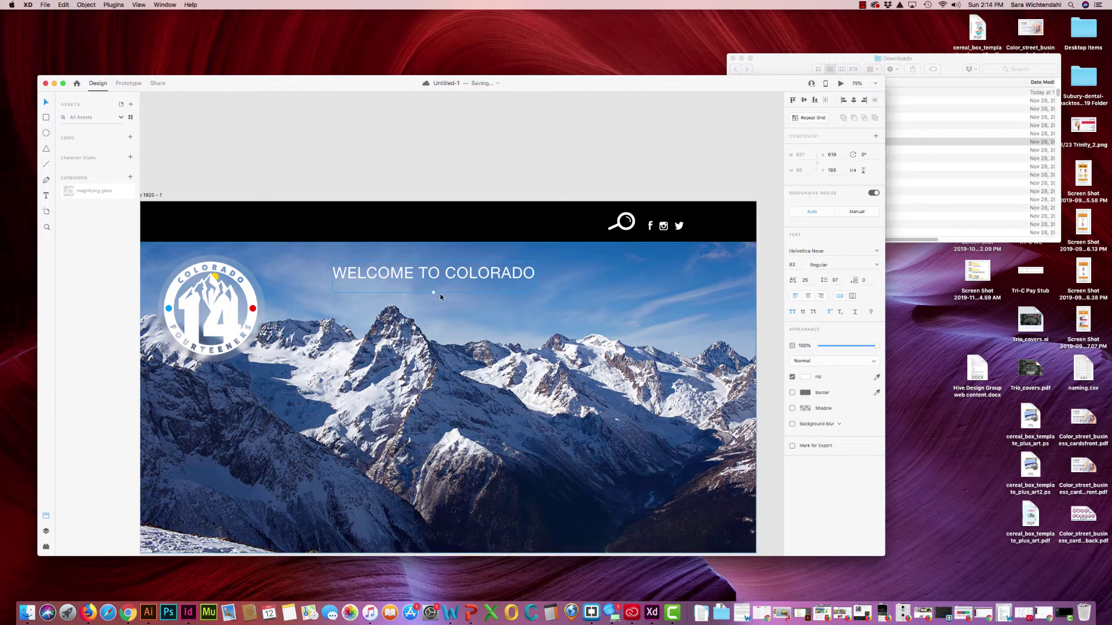
Step: Set the welcome text's font size to 150 and move it down onto the sky, to about X 579, Y 173
click(792, 265)
text(150)
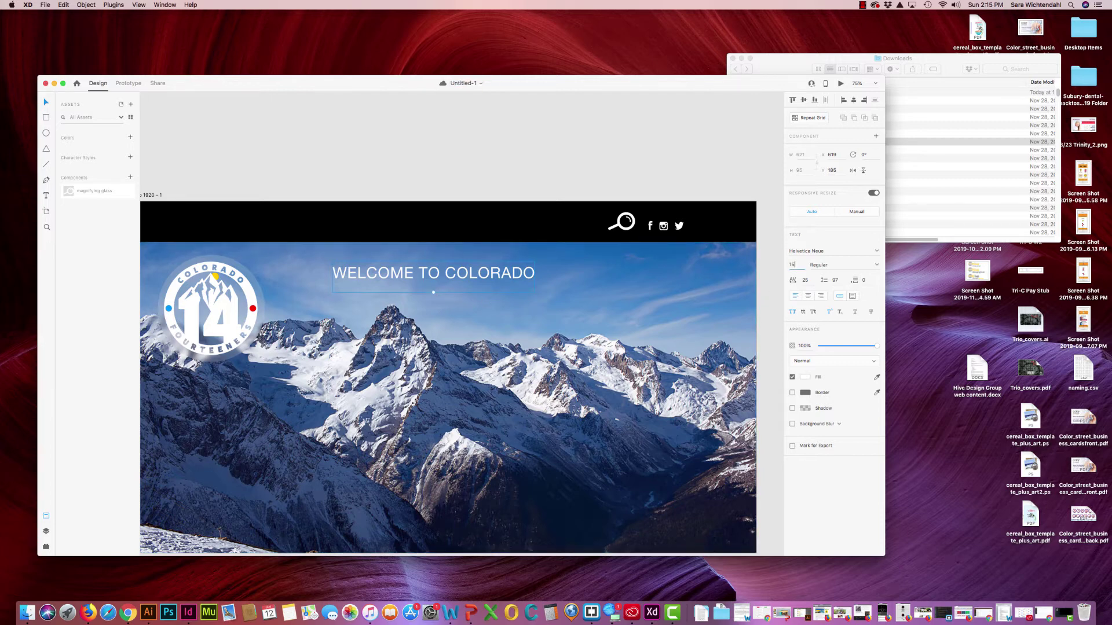
key(Return)
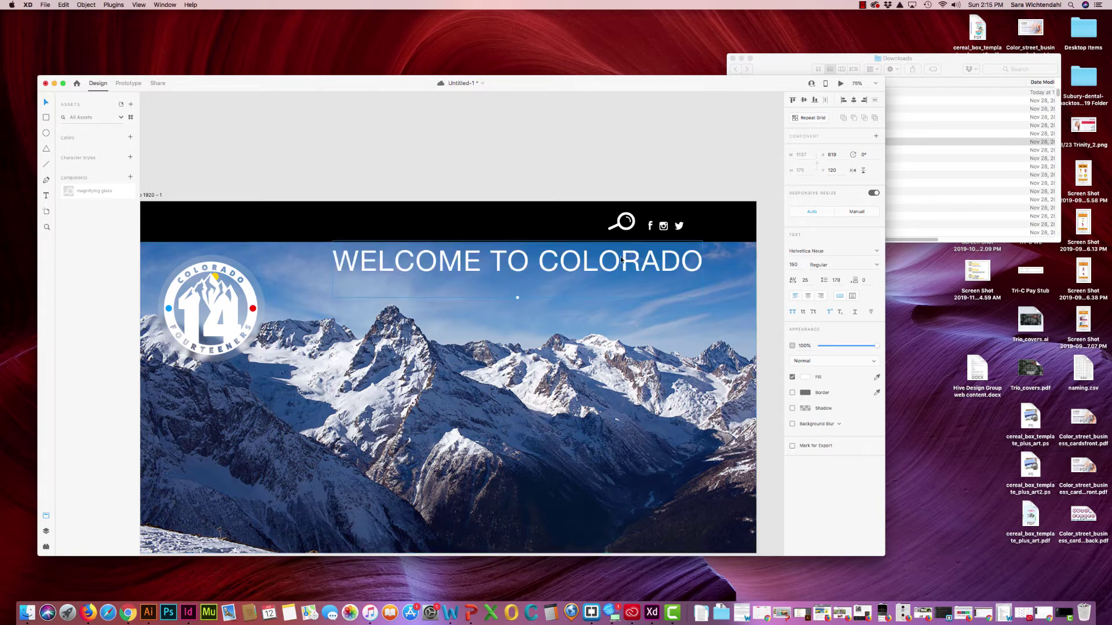
drag(624, 267, 611, 285)
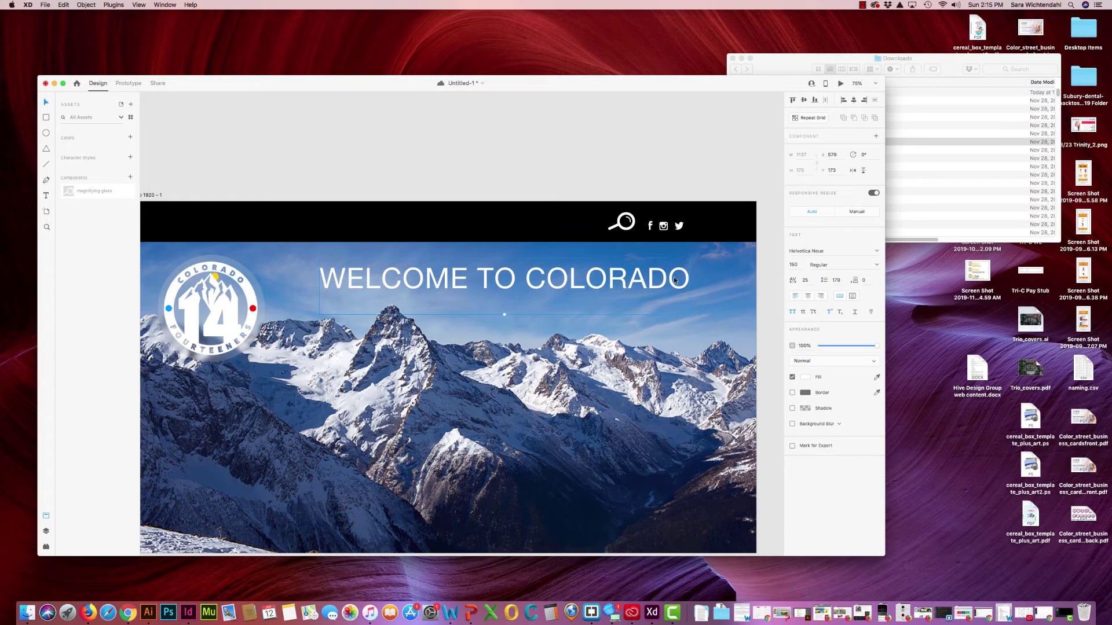
Step: Set the welcome heading's font style to Bold and move it slightly up and left, to about X 505, Y 164
click(874, 266)
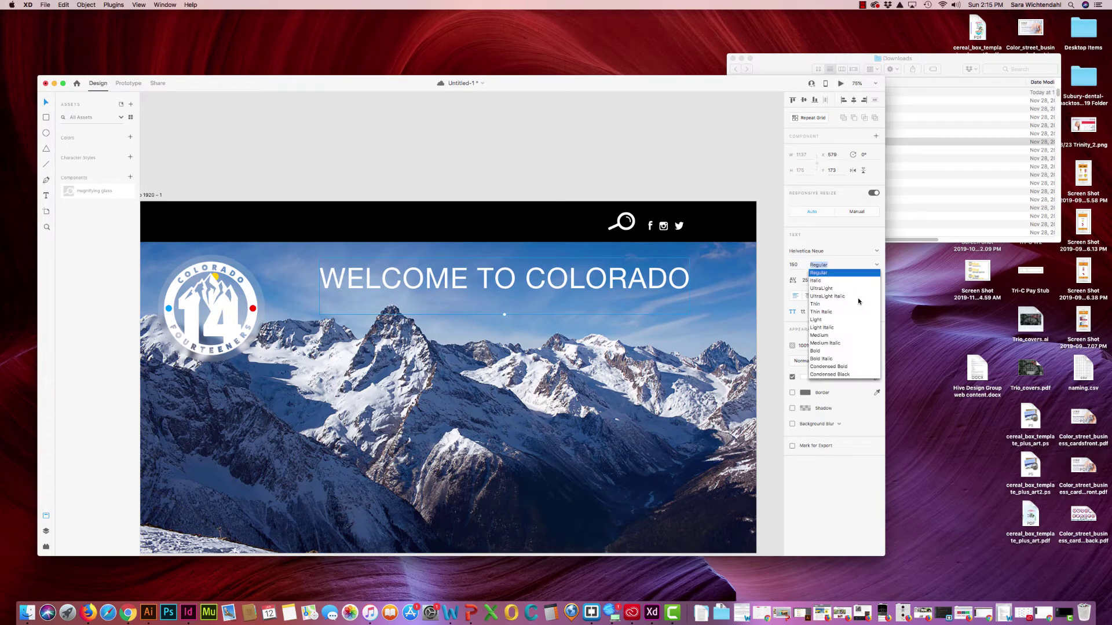
click(824, 351)
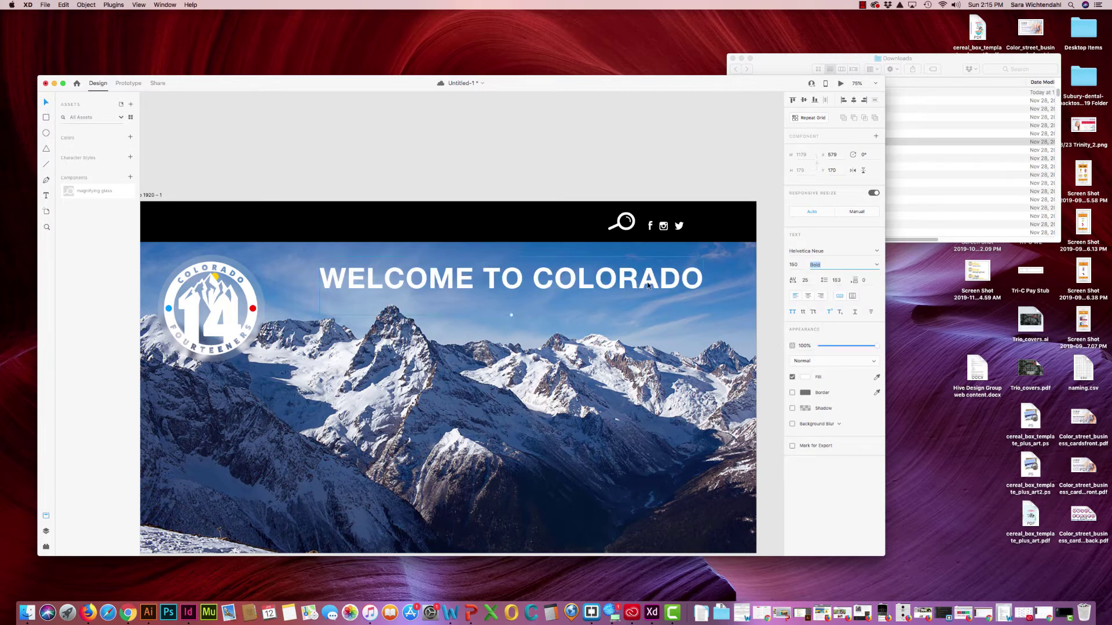
drag(648, 285, 622, 281)
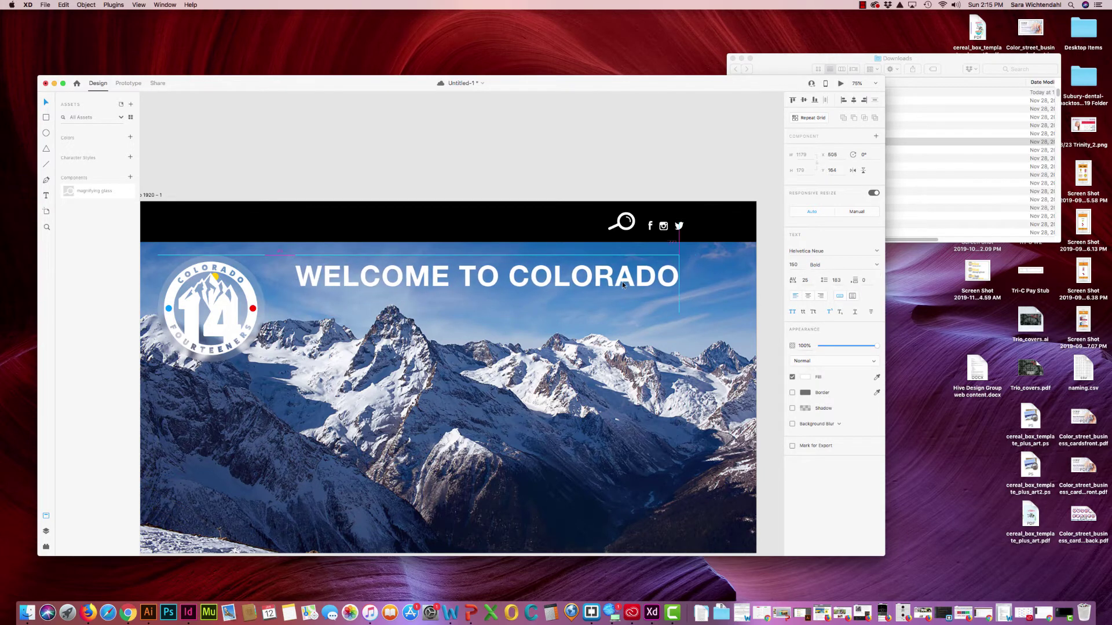
click(528, 184)
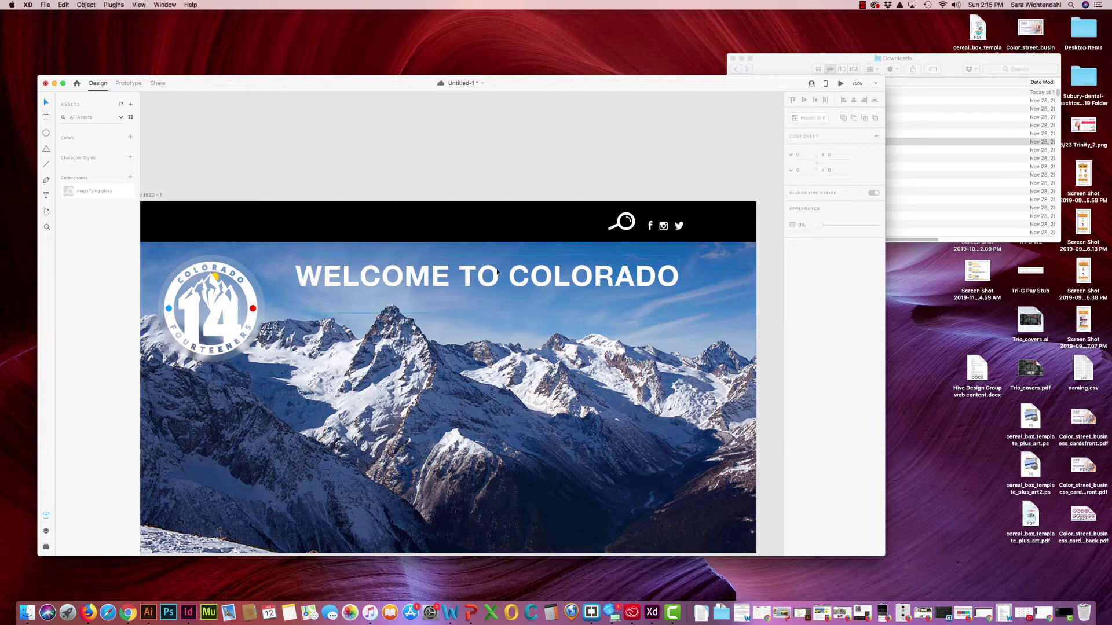
Step: Save the welcome heading's formatting as a character style in the document assets and deselect the heading
click(540, 282)
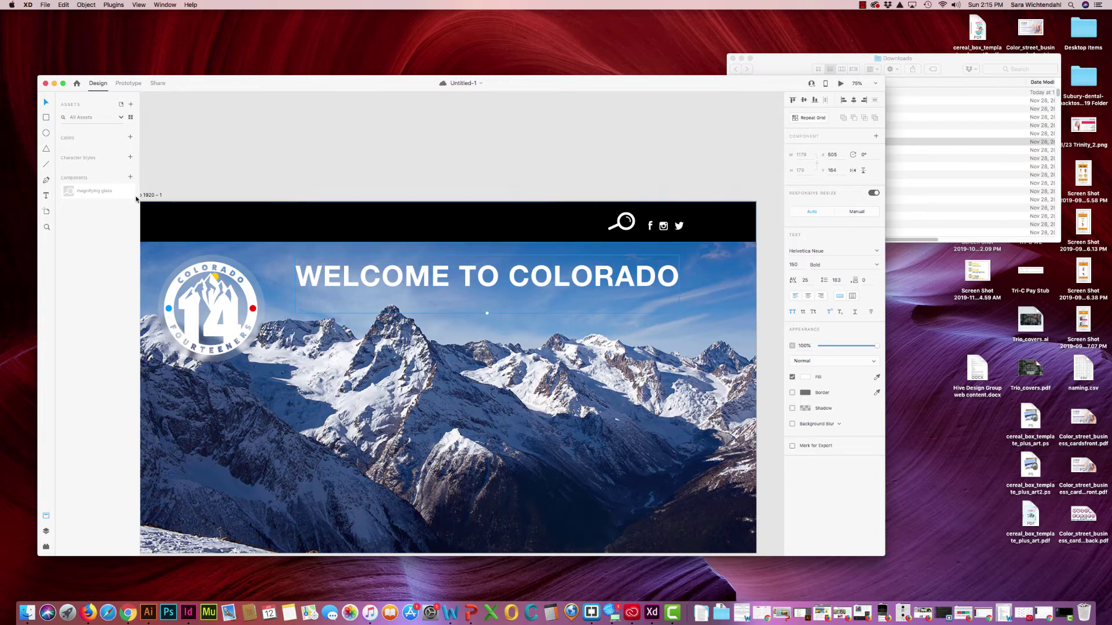
click(130, 157)
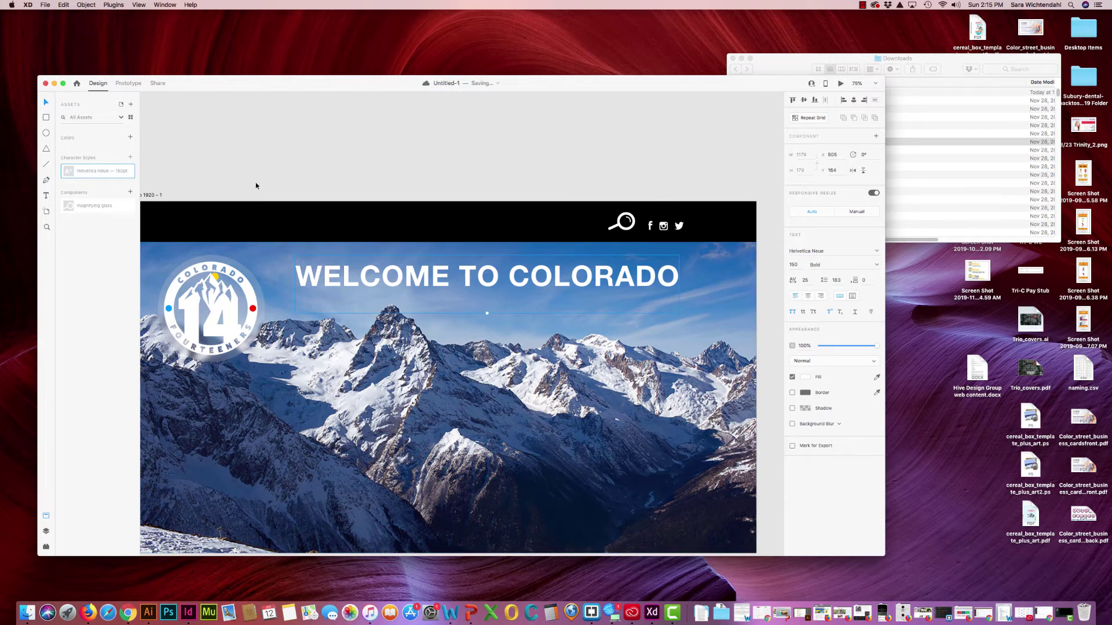
click(241, 176)
Step: Add an area text box about 469 × 154 over the mountains below the heading, containing "welcome"
click(46, 195)
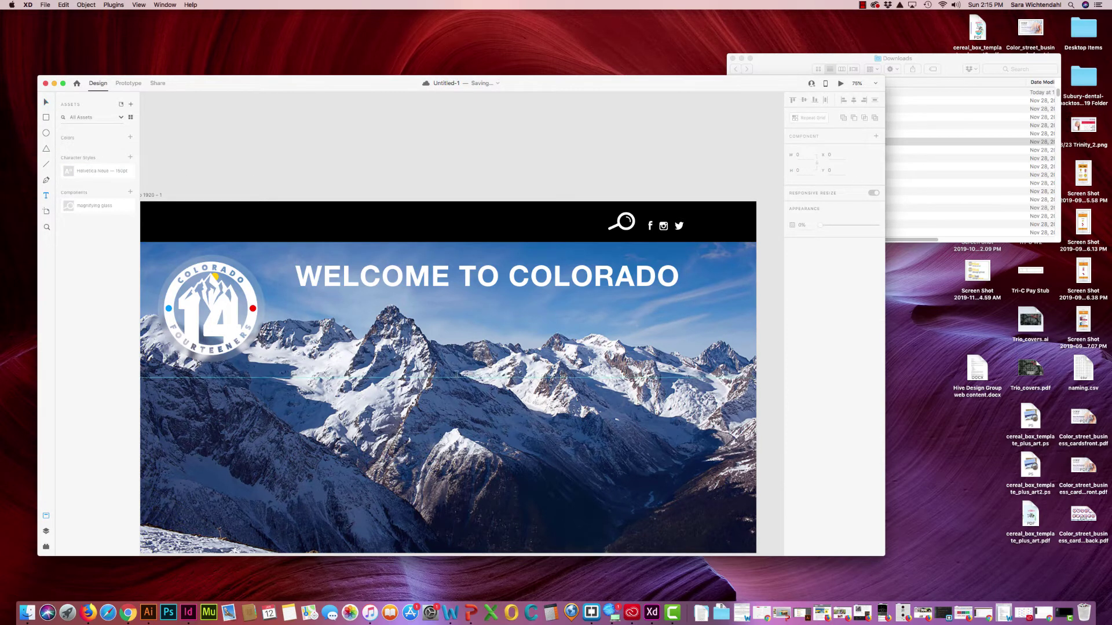
click(439, 331)
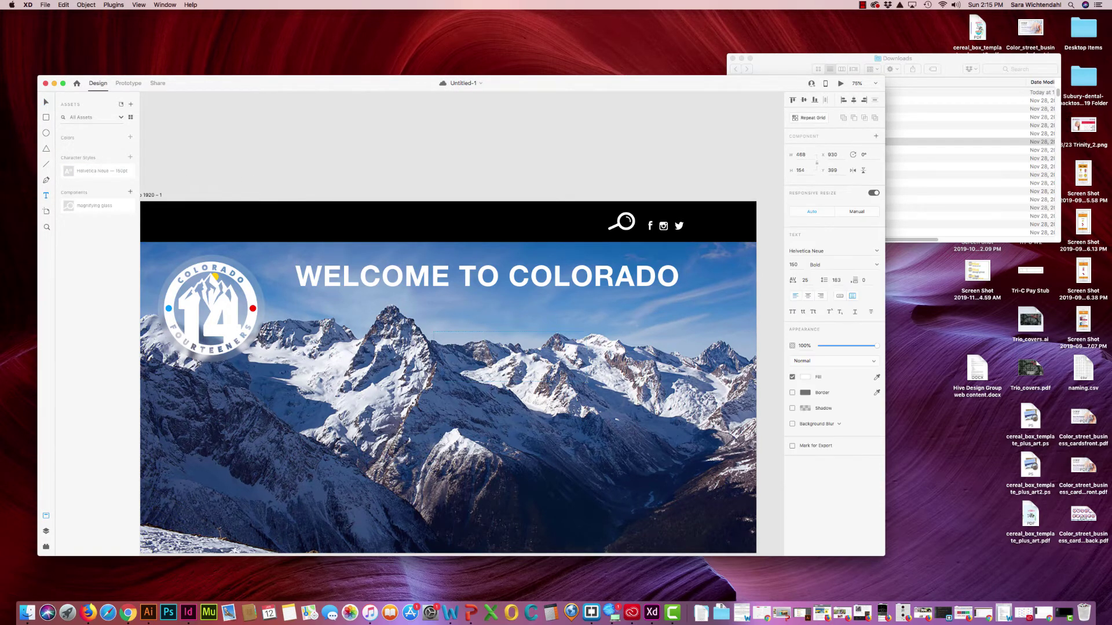
text(welcome)
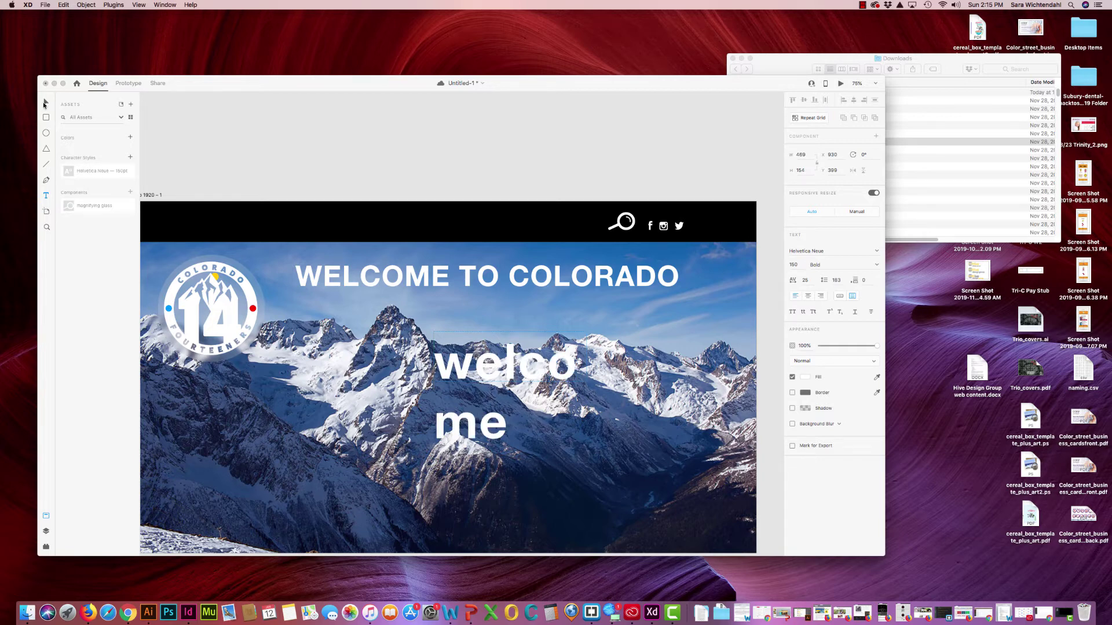
key(Escape)
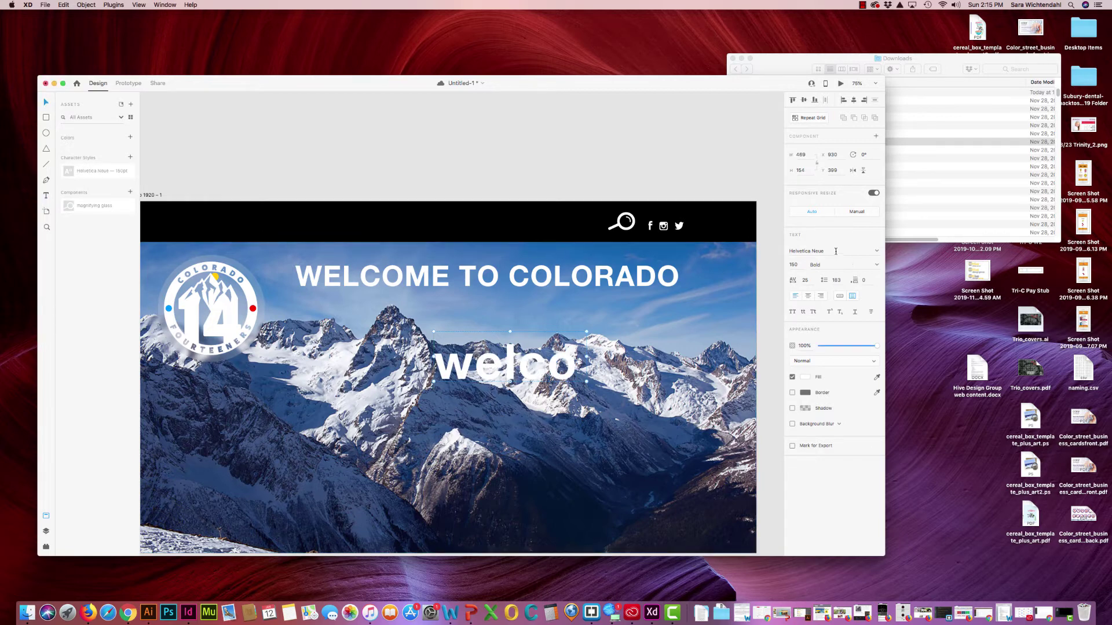
Step: Change the new "welcome" text's font to IllusionAlternateFour and its fill color to red
click(857, 251)
click(878, 253)
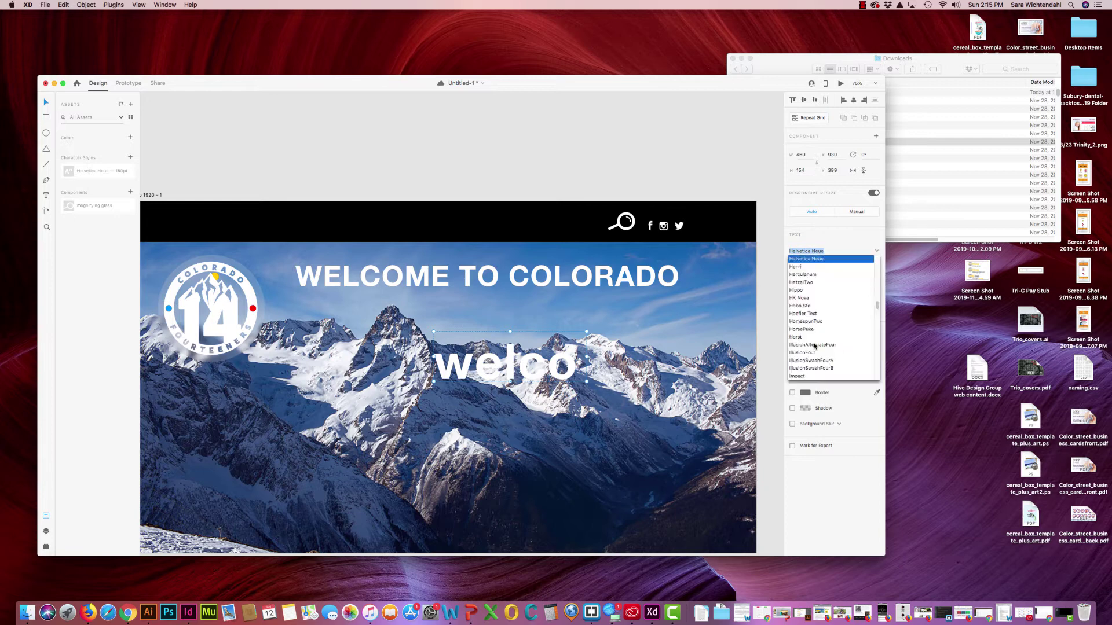
click(804, 343)
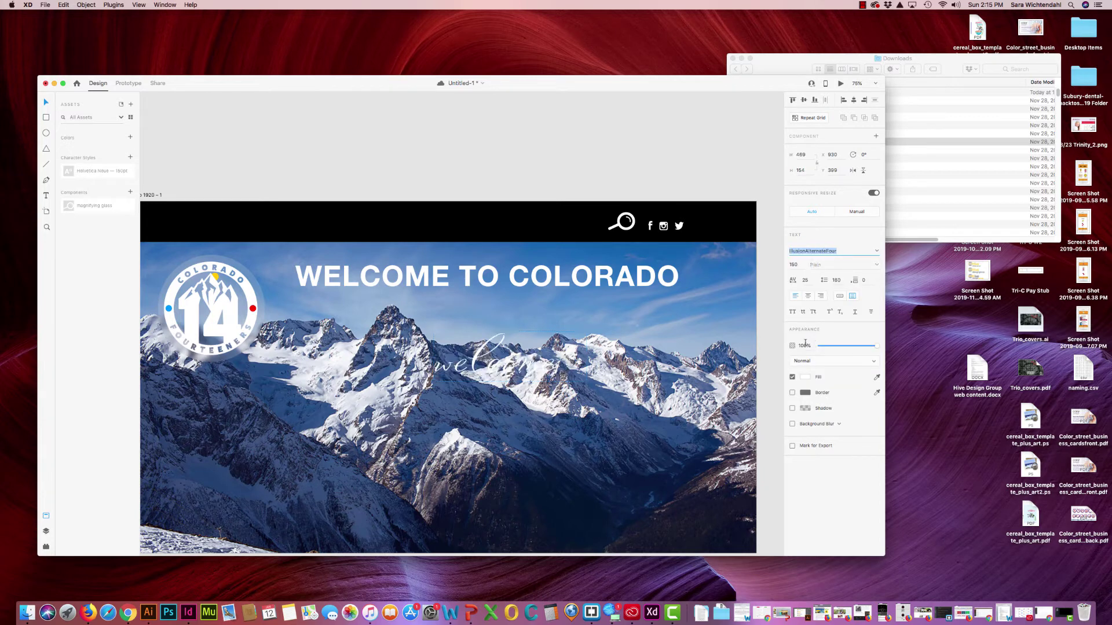
click(805, 377)
click(751, 350)
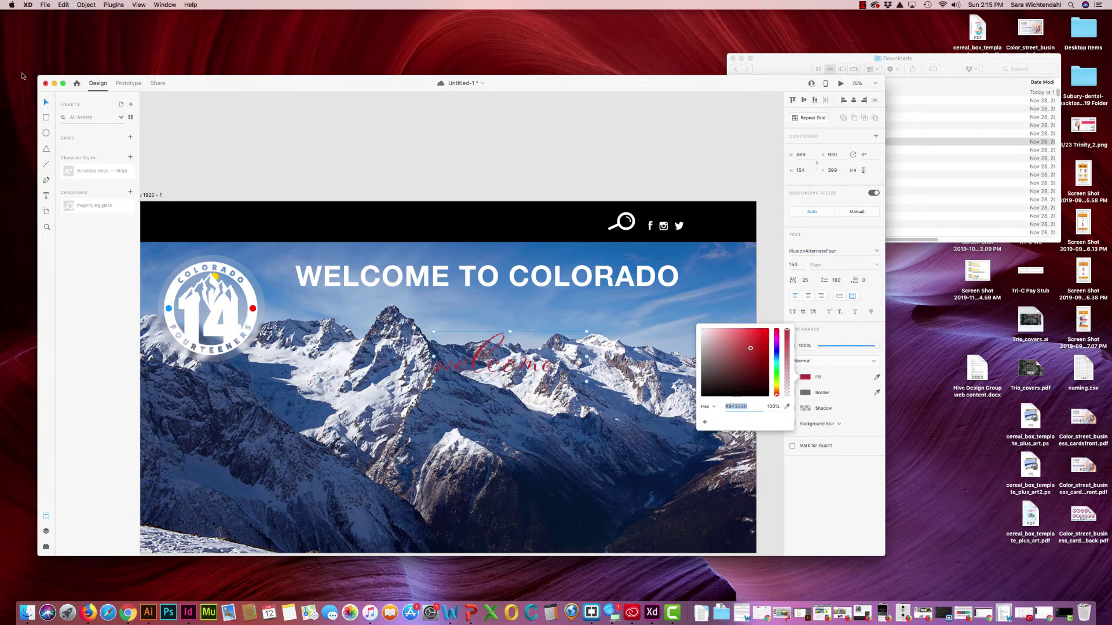
click(218, 164)
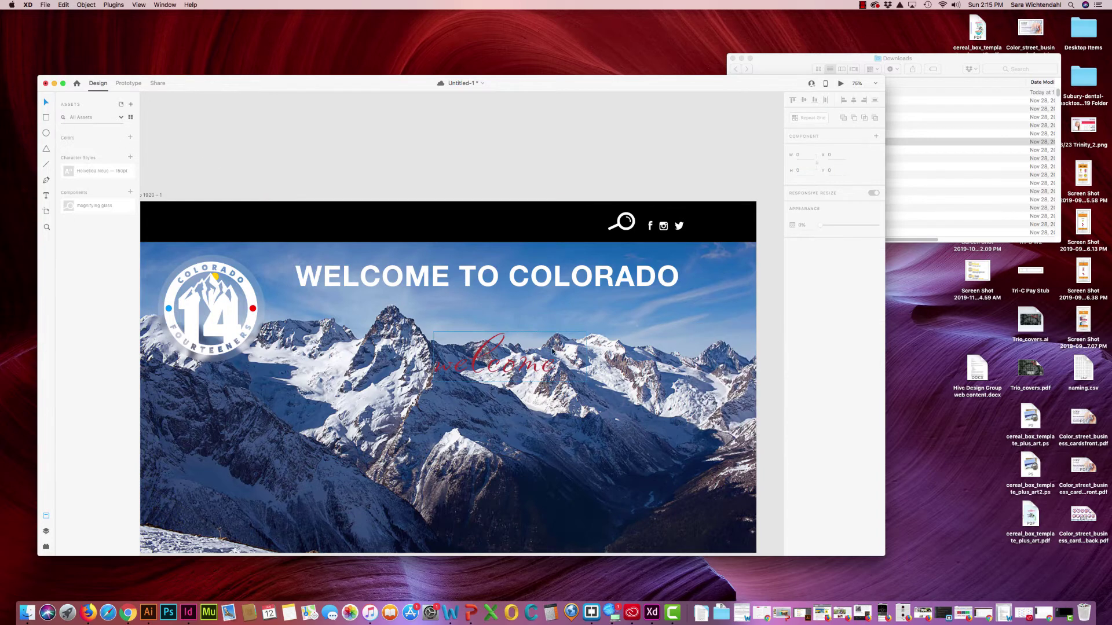
Step: Apply the saved Helvetica Neue character style to the red "welcome" text, and delete that test text
click(495, 377)
click(87, 172)
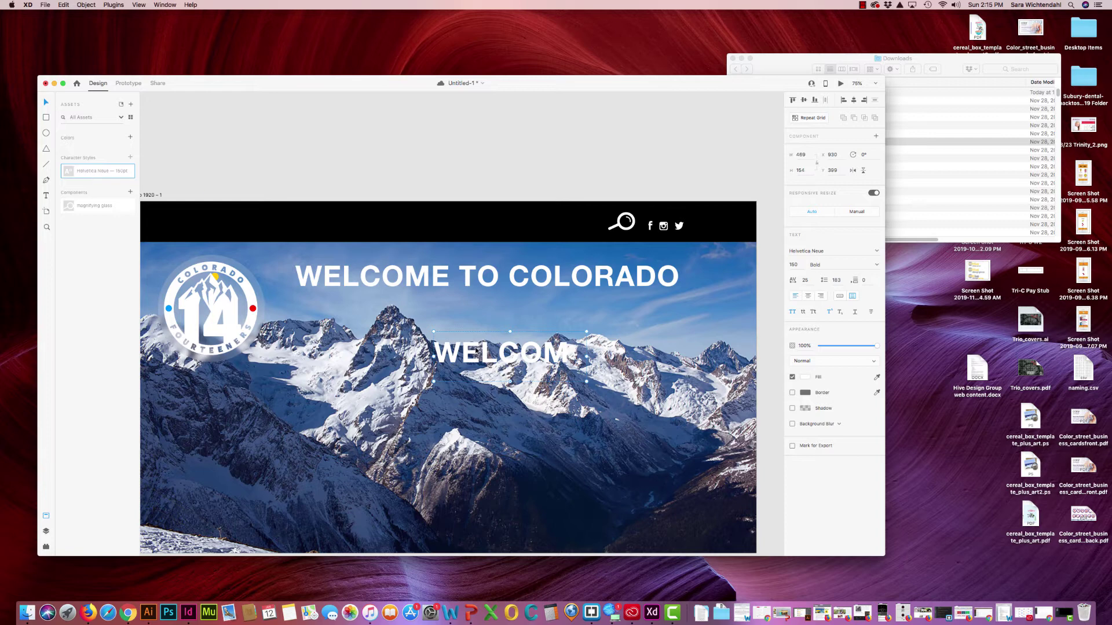
key(Delete)
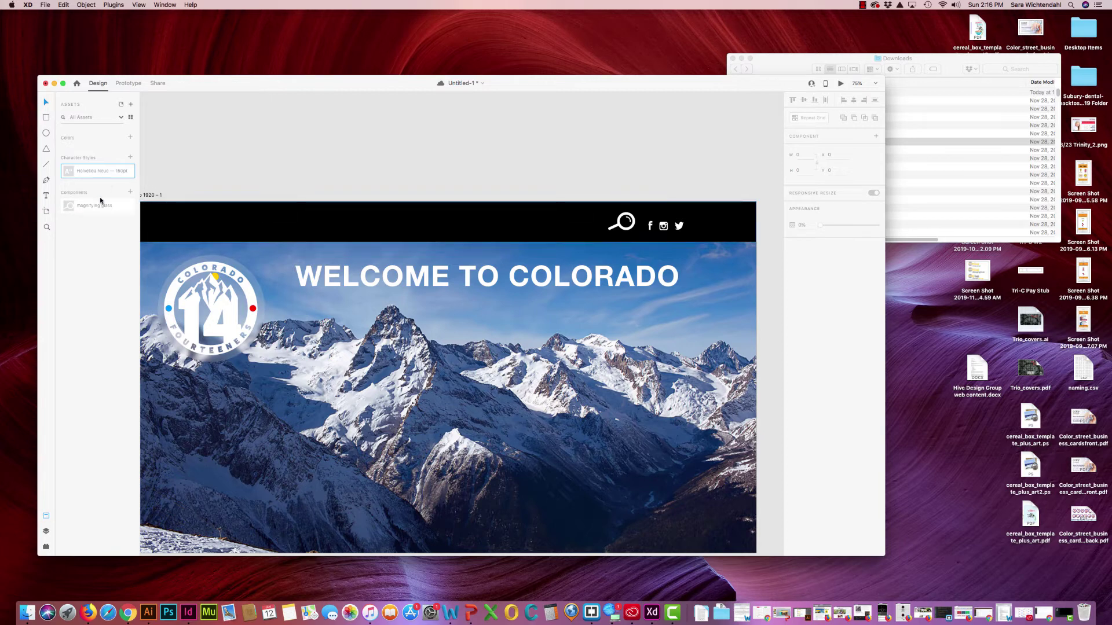
Step: Save the document and select the "WELCOME TO COLORADO" heading
key(super+s)
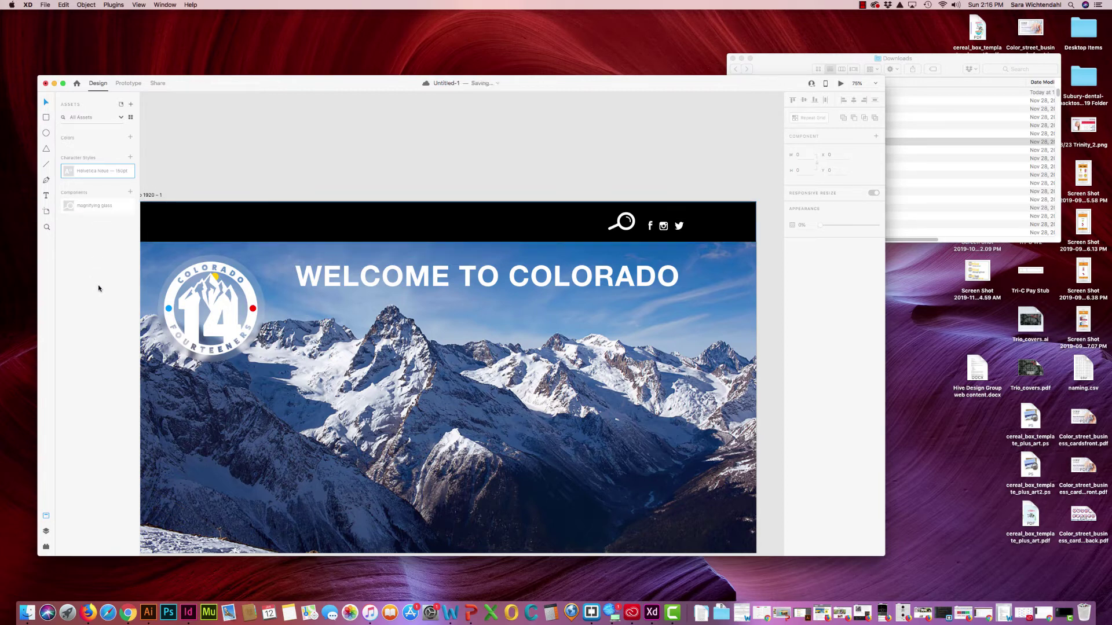
click(421, 274)
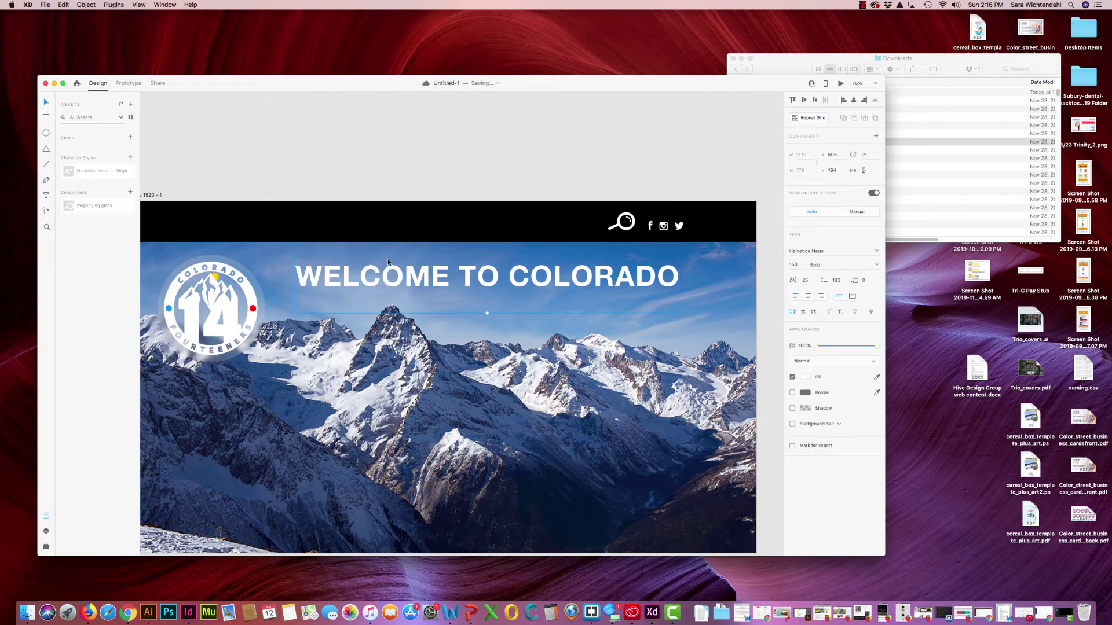
Step: Rename the Helvetica Neue character style in the assets as Main Headline
double_click(105, 172)
text(He)
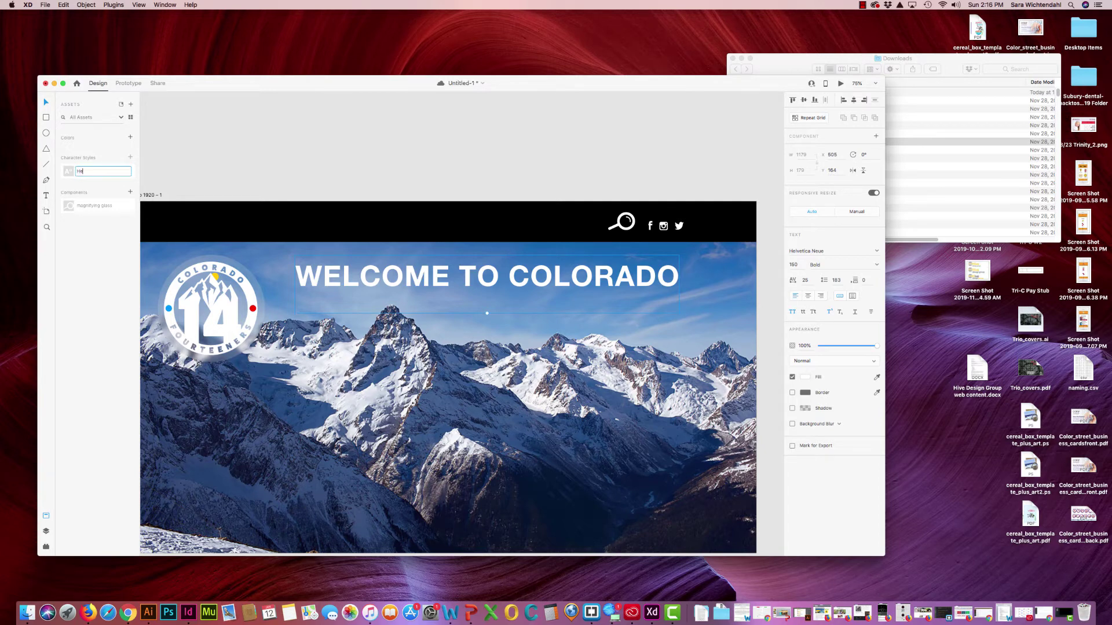
text(ain Headline)
click(225, 190)
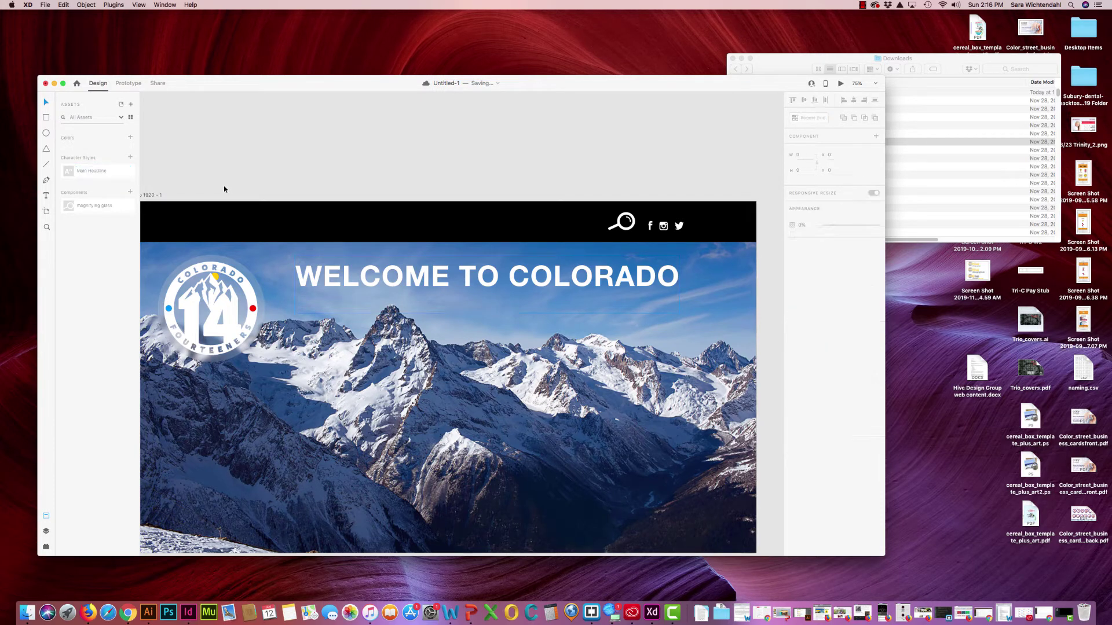
Step: Duplicate the Web 1920 – 1 artboard with all its content and save the document
click(354, 276)
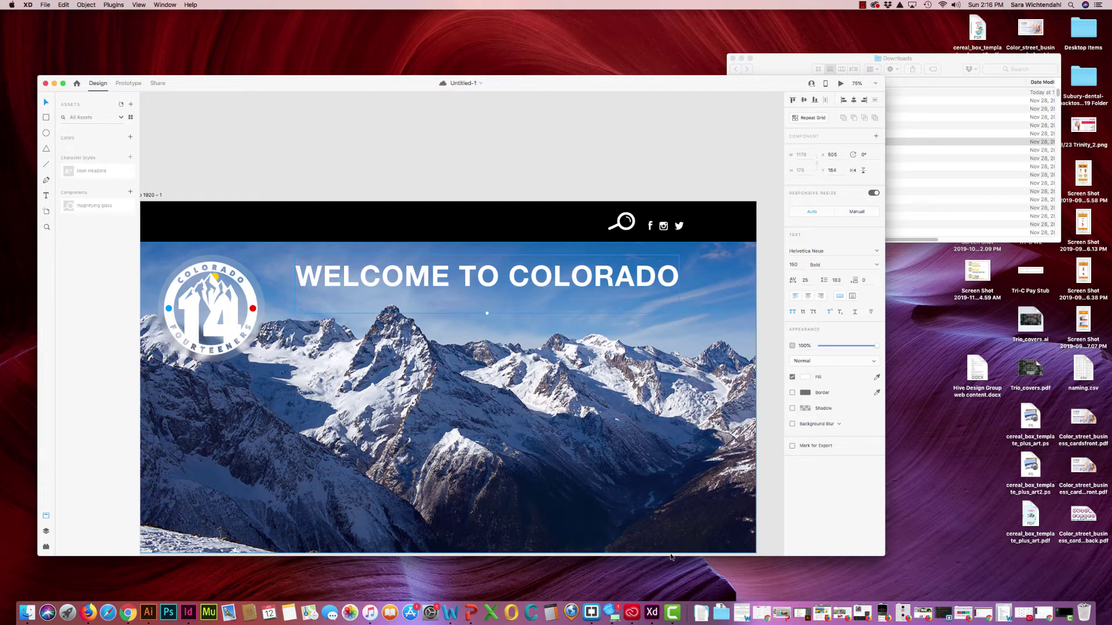
key(super+minus)
key(super+minus)
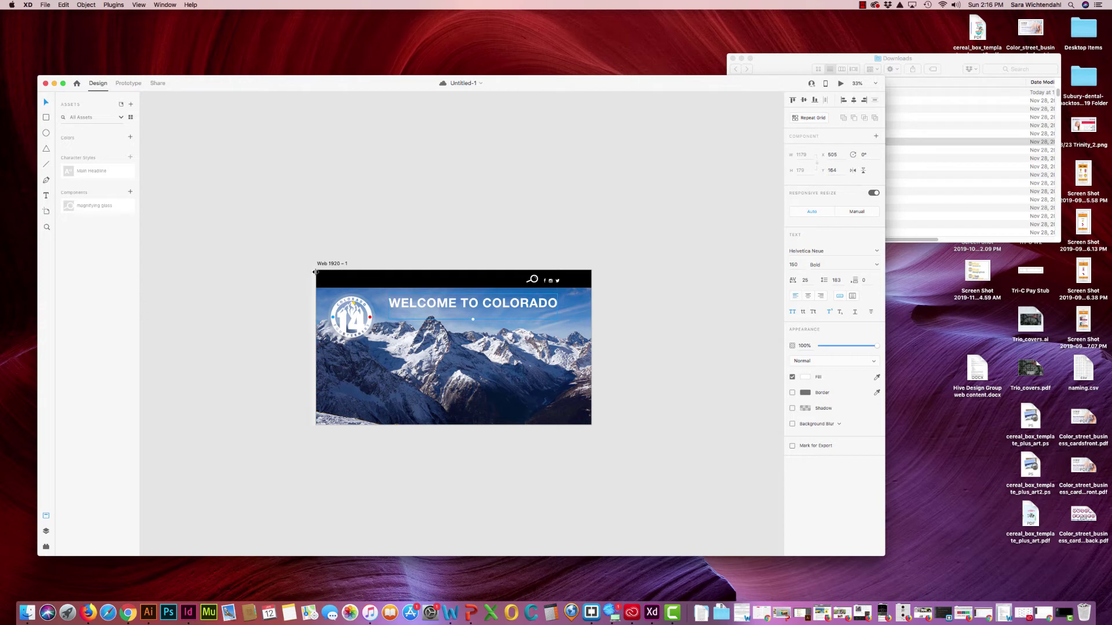
click(332, 264)
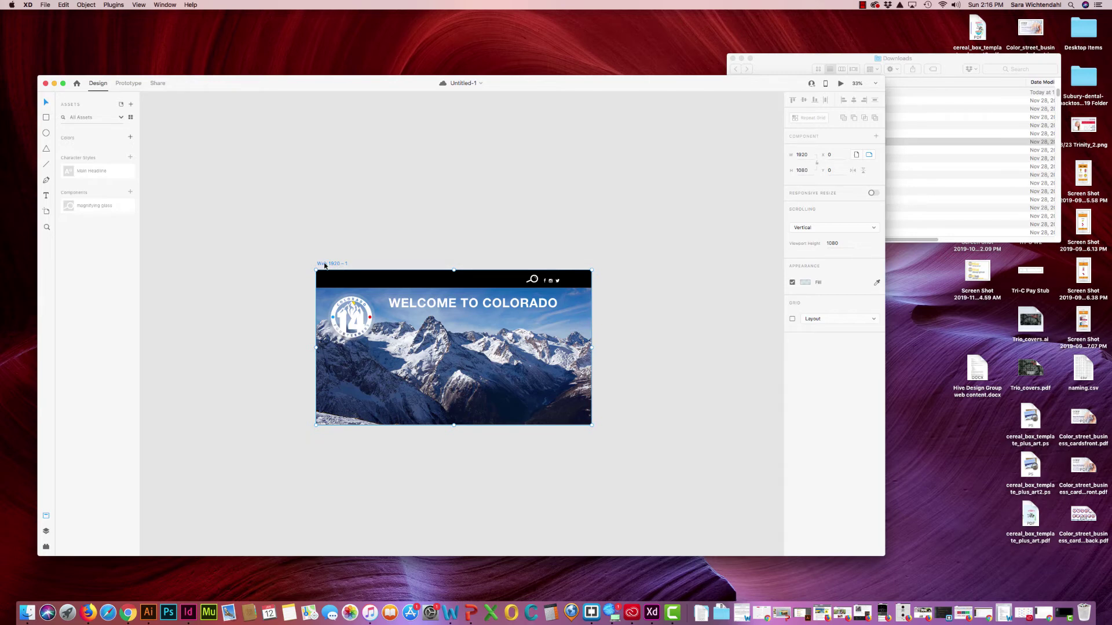
key(super+d)
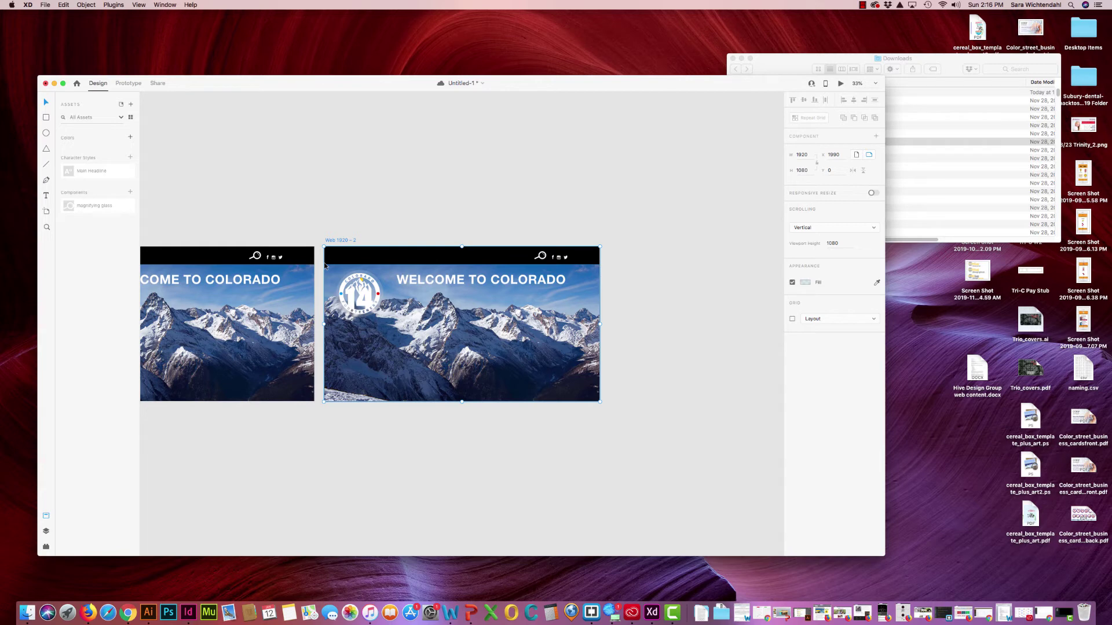
key(super+s)
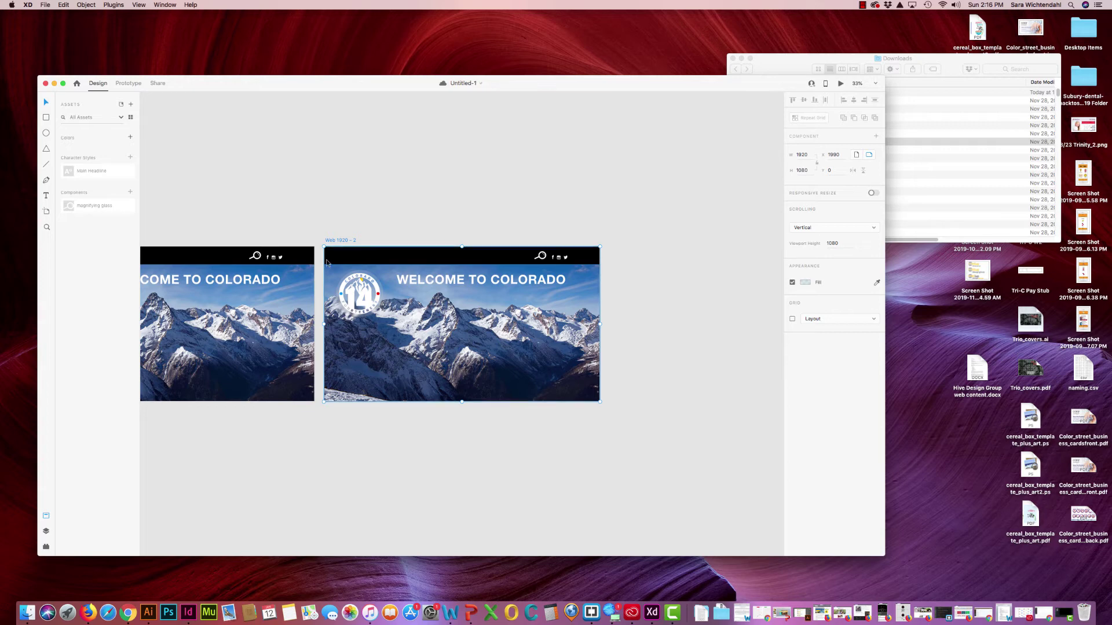
Step: Draw a freehand artboard about 2033 px wide below the duplicated web artboard
click(46, 212)
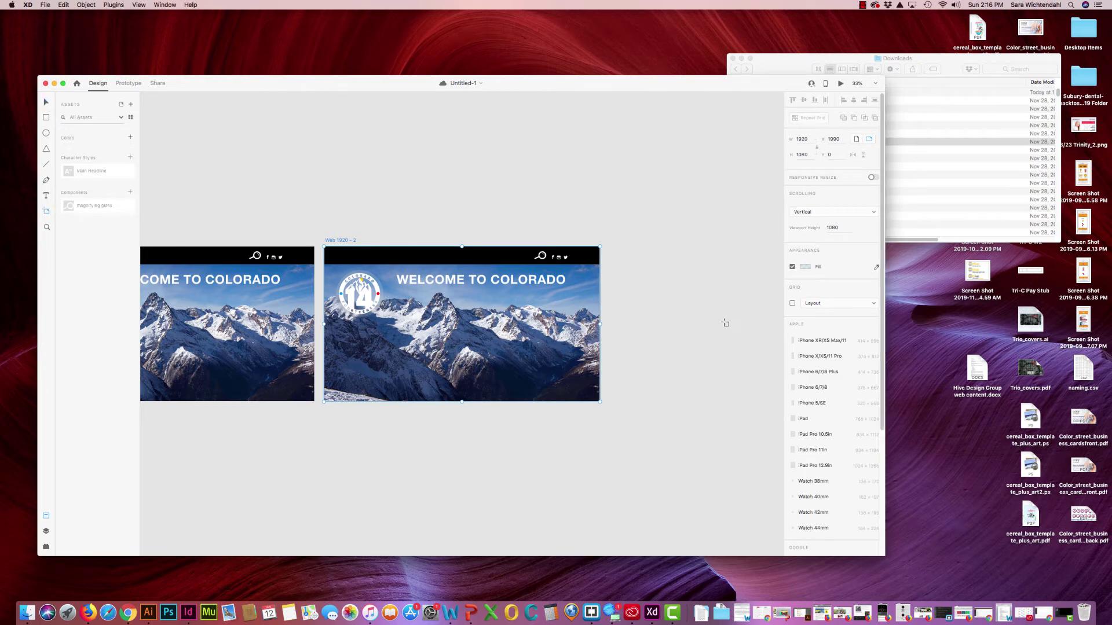
scroll(345, 411, up, 2)
scroll(353, 409, down, 3)
scroll(353, 410, down, 3)
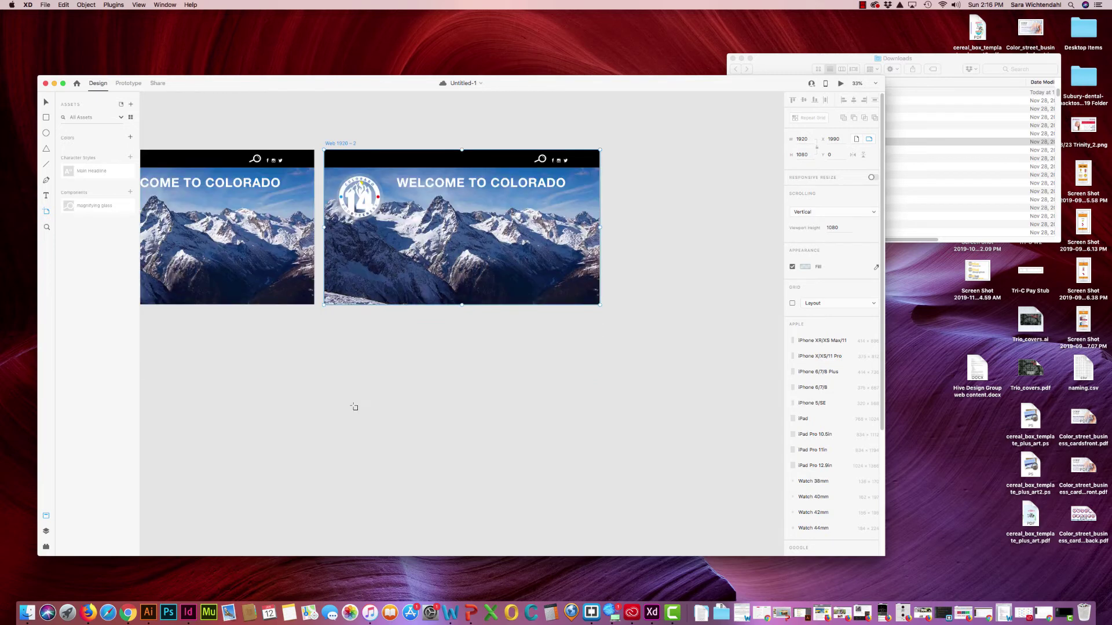
drag(322, 297, 398, 318)
drag(466, 343, 614, 512)
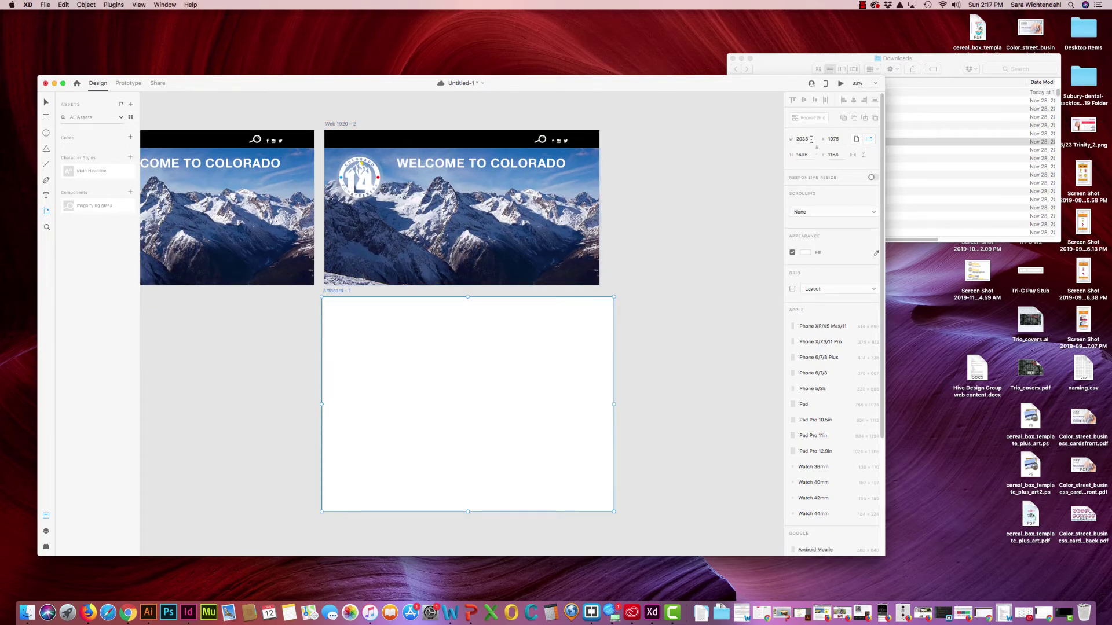
Step: Set the new blank artboard's width to 1920 and its height to 700
drag(806, 138, 785, 138)
text(19)
key(Tab)
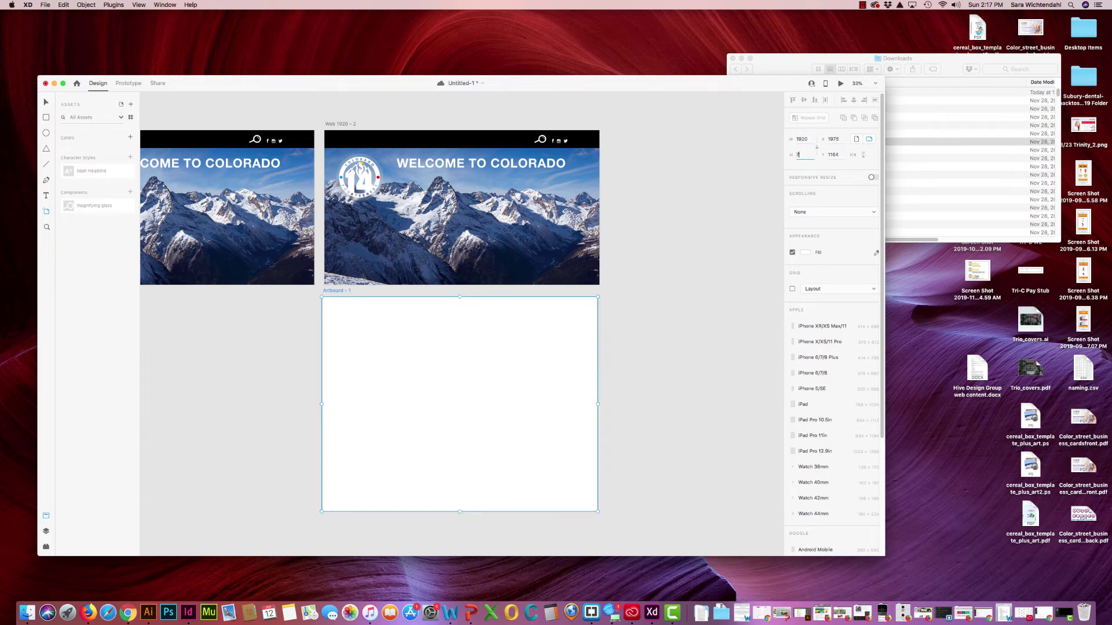
text(700)
key(Return)
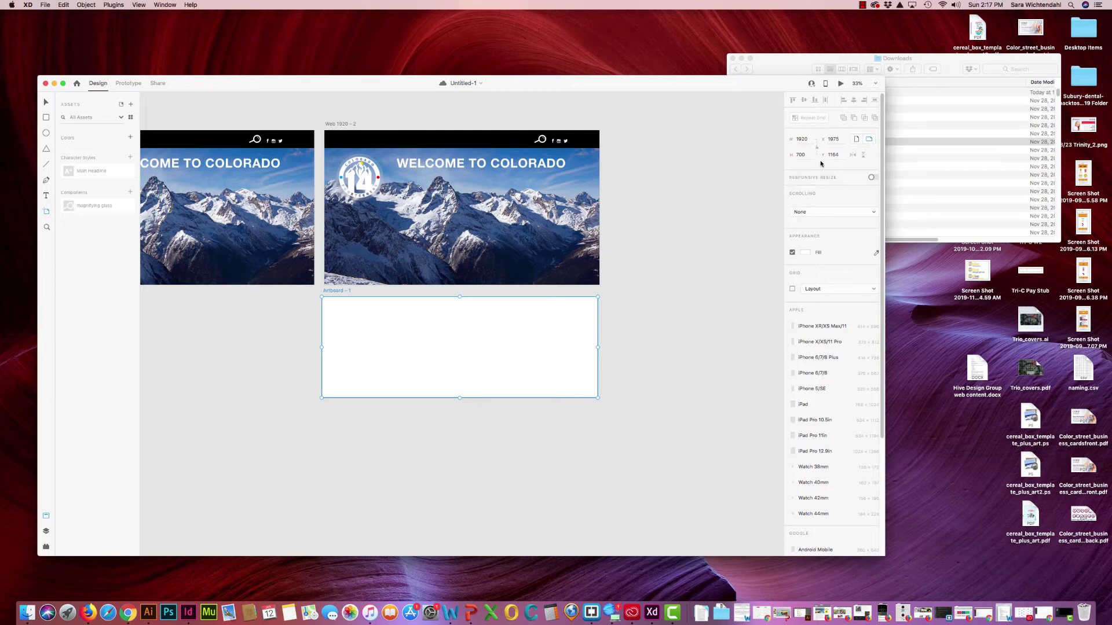
Step: Delete the blank artboard below the duplicated web artboard and save the document
double_click(804, 155)
key(BackSpace)
click(808, 139)
key(BackSpace)
scroll(394, 302, down, 1)
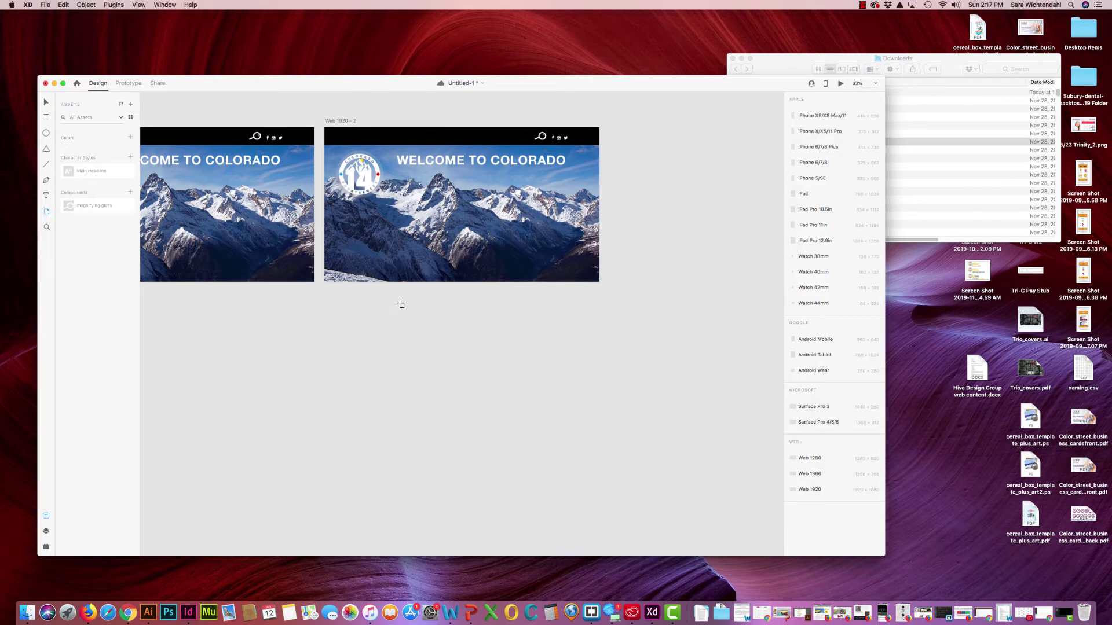
scroll(400, 305, up, 3)
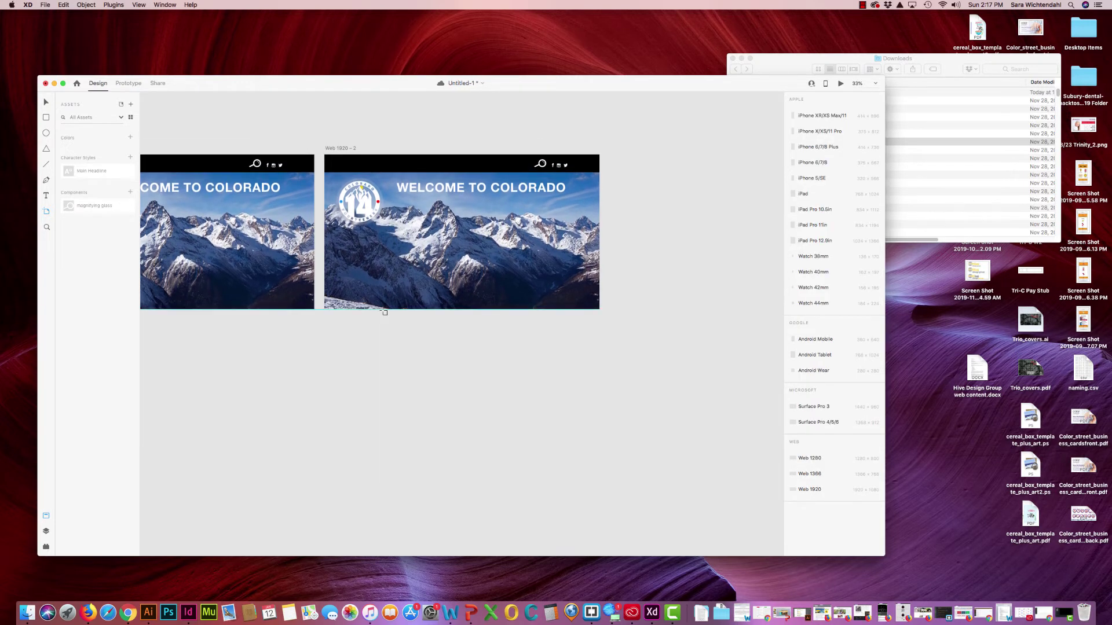
key(super+s)
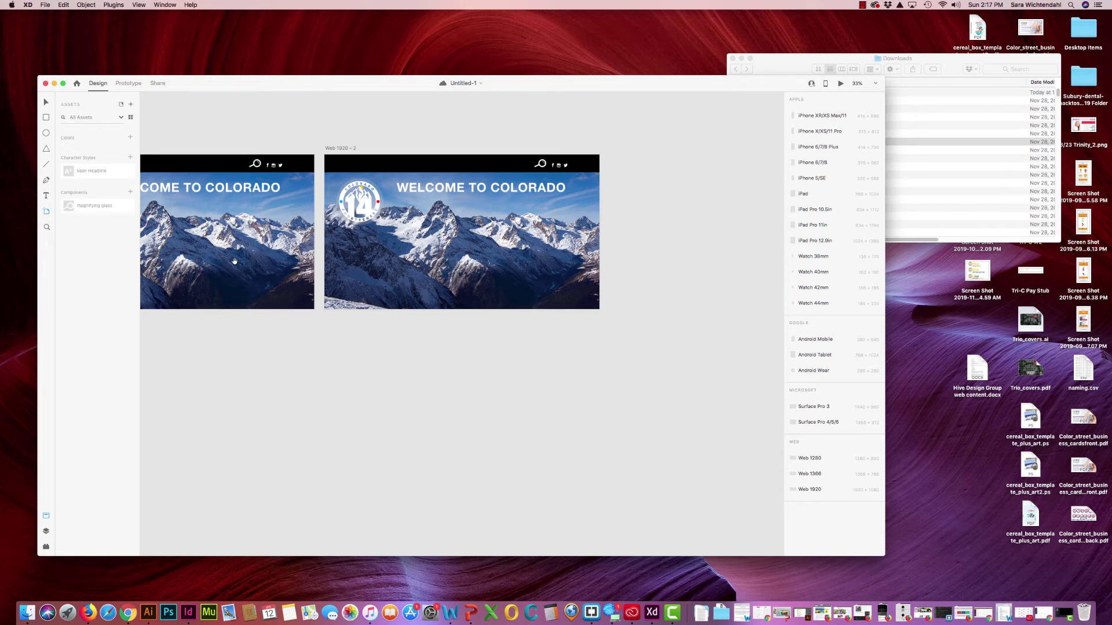
Step: Rename the Web 1920 – 1 artboard as Home
drag(227, 261, 387, 308)
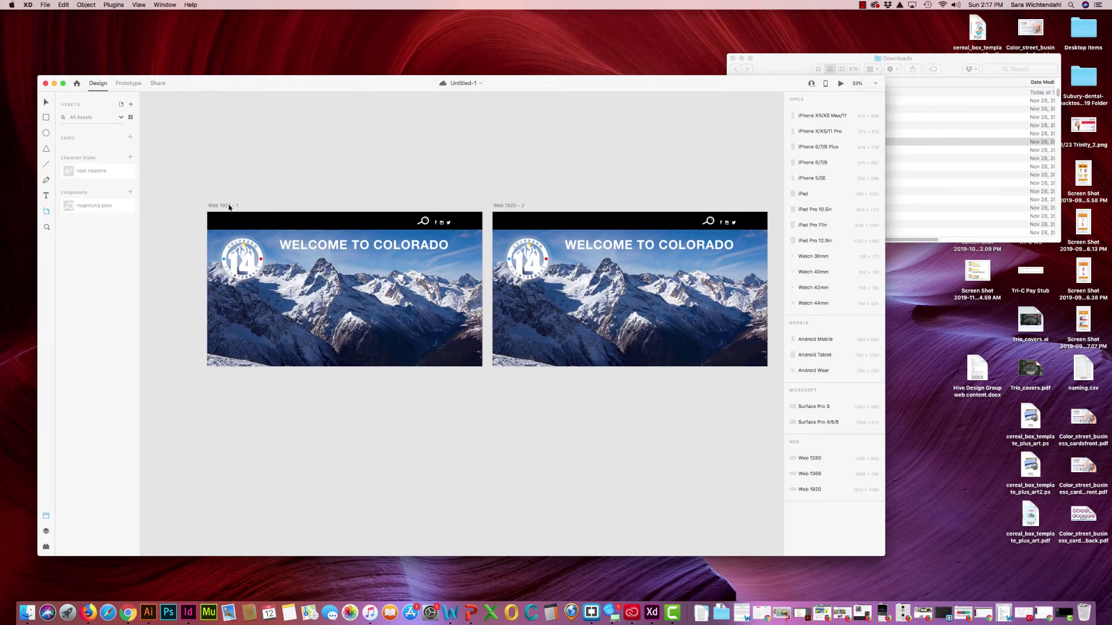
click(230, 206)
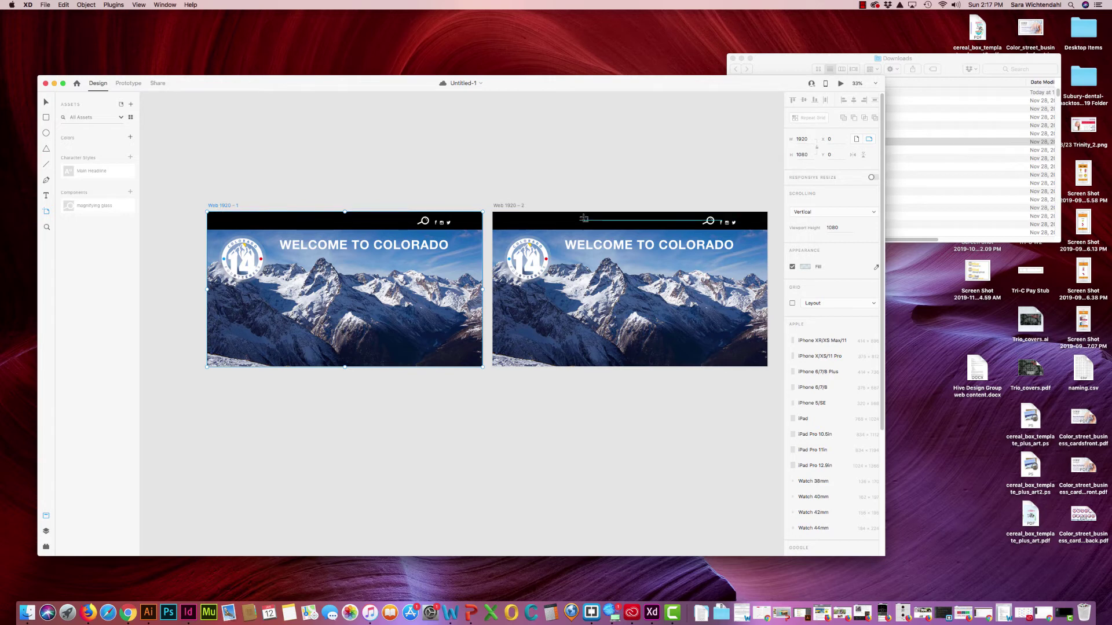
double_click(222, 207)
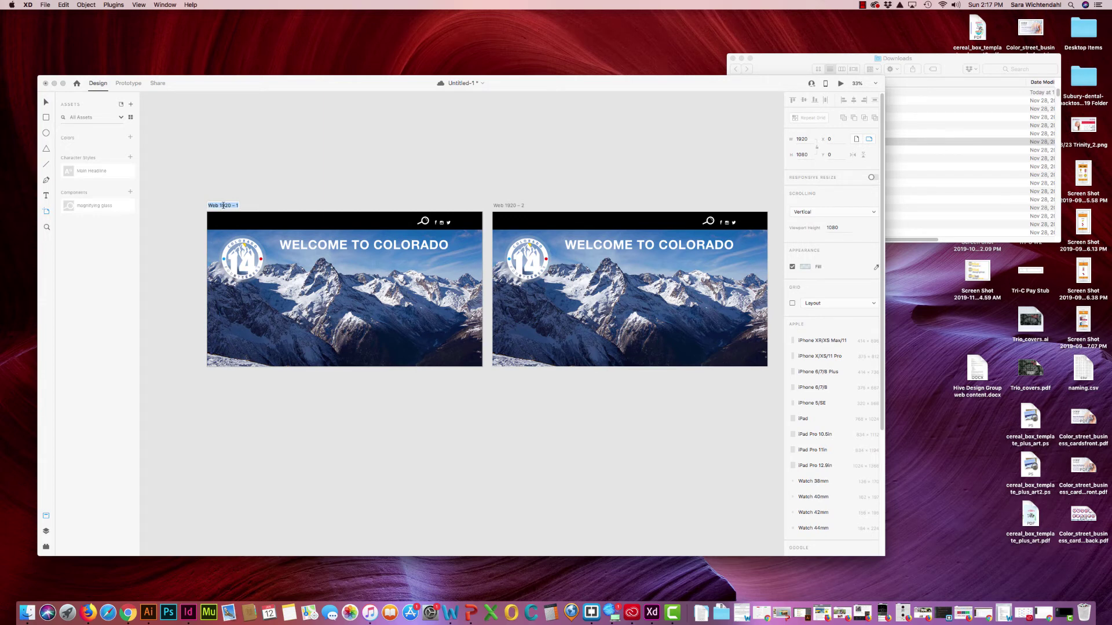
text(Home)
Step: Rename the duplicated Web 1920 – 2 artboard as About and return to the Select tool
click(510, 206)
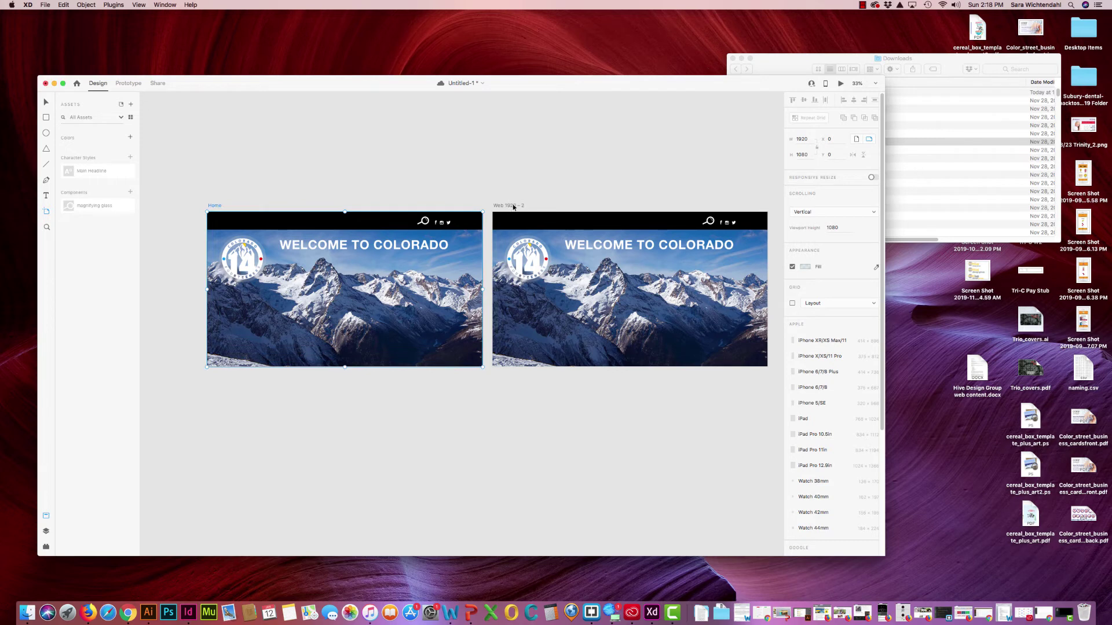
double_click(513, 207)
text(About)
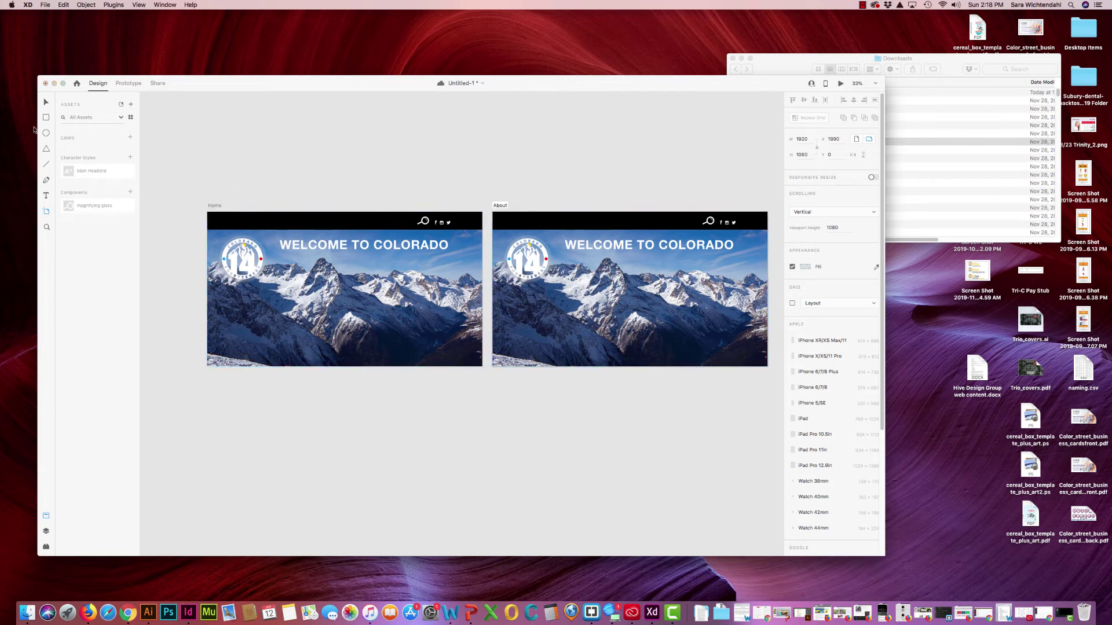
click(47, 102)
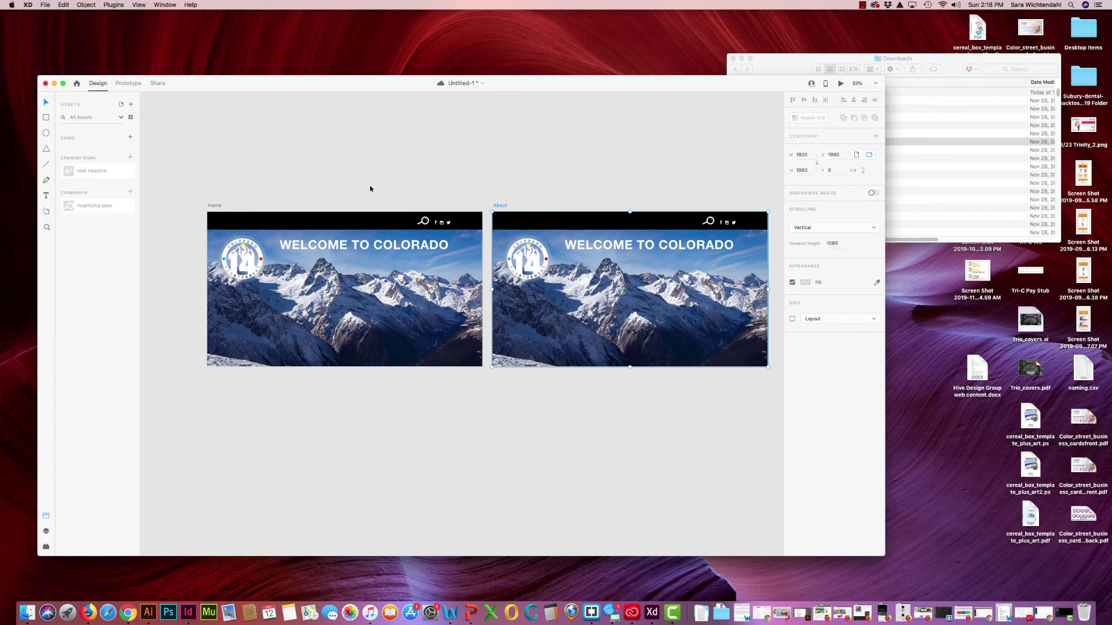
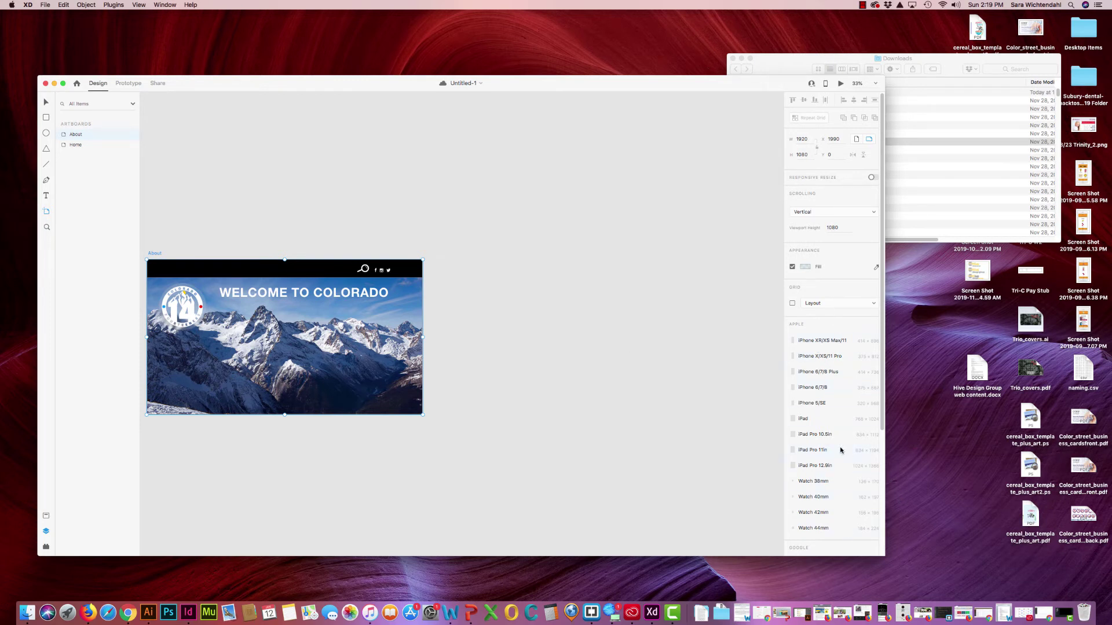
Step: Add two blank preset artboards, one iPad and one iPhone XR/XS Max/11, beside the About artboard
click(792, 420)
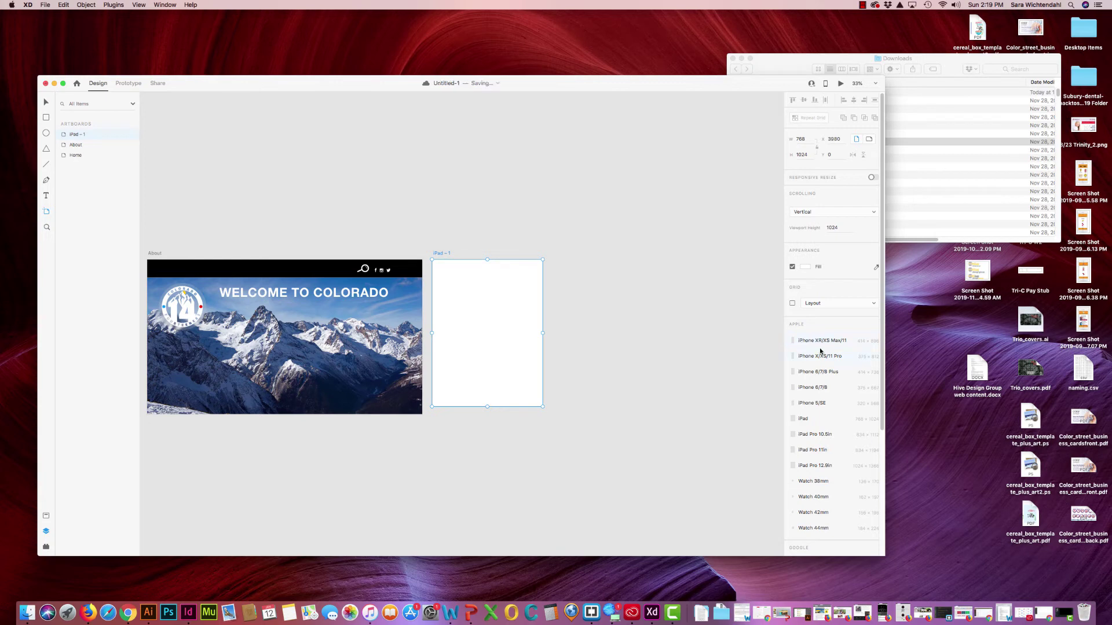
click(809, 344)
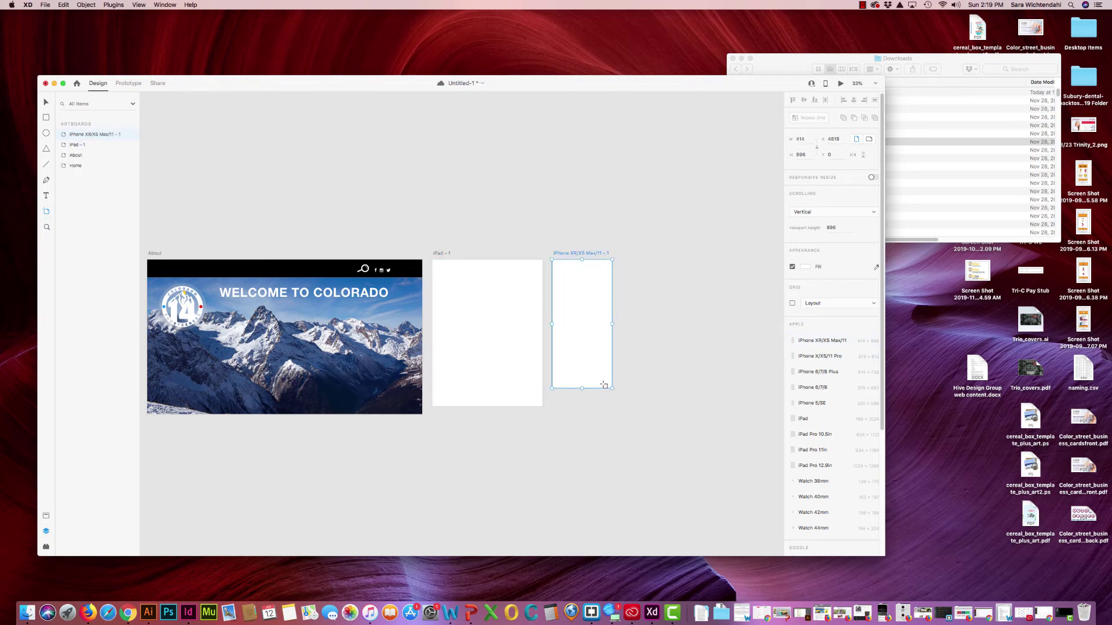
key(super+minus)
key(super+minus)
key(super+minus)
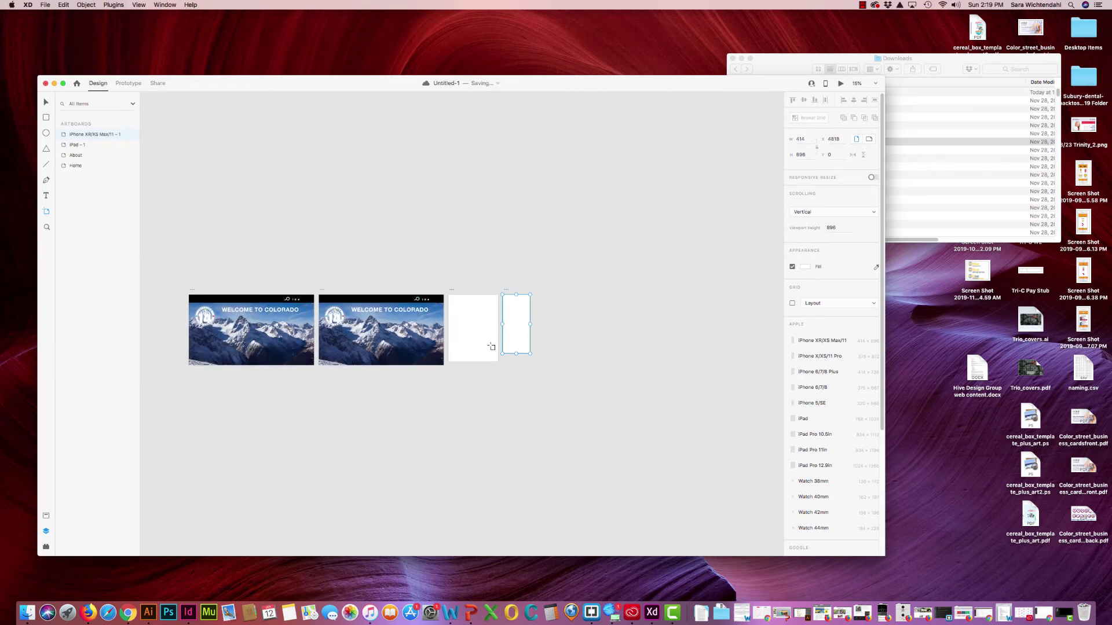
key(super+plus)
key(super+plus)
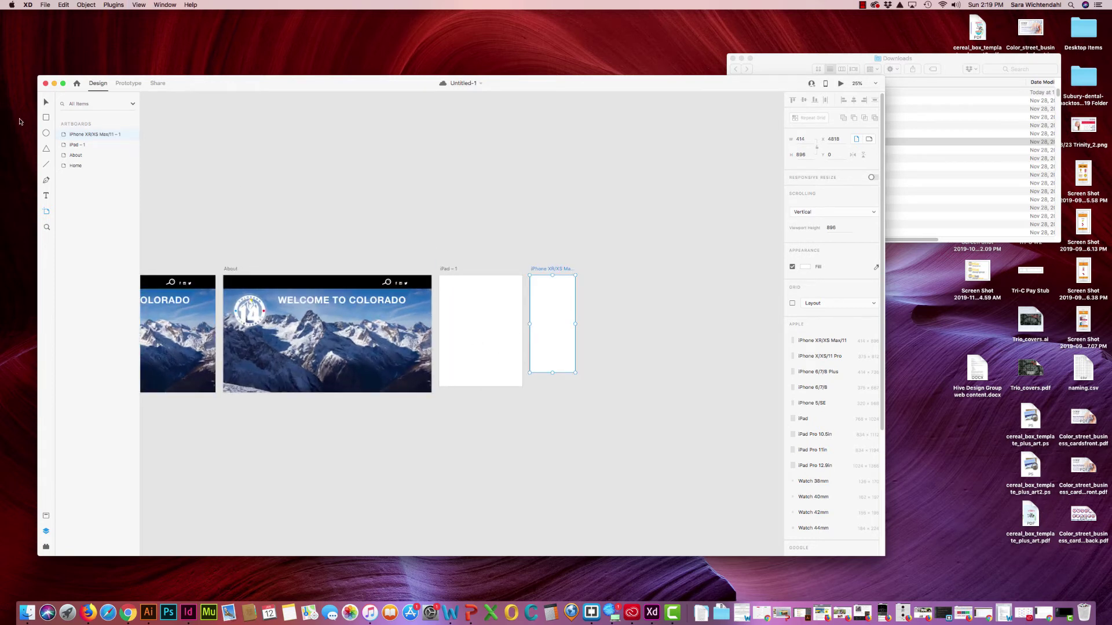
Step: Move the iPhone artboard above the web artboards and the iPad artboard directly below Home, aligned with Home's left edge
key(v)
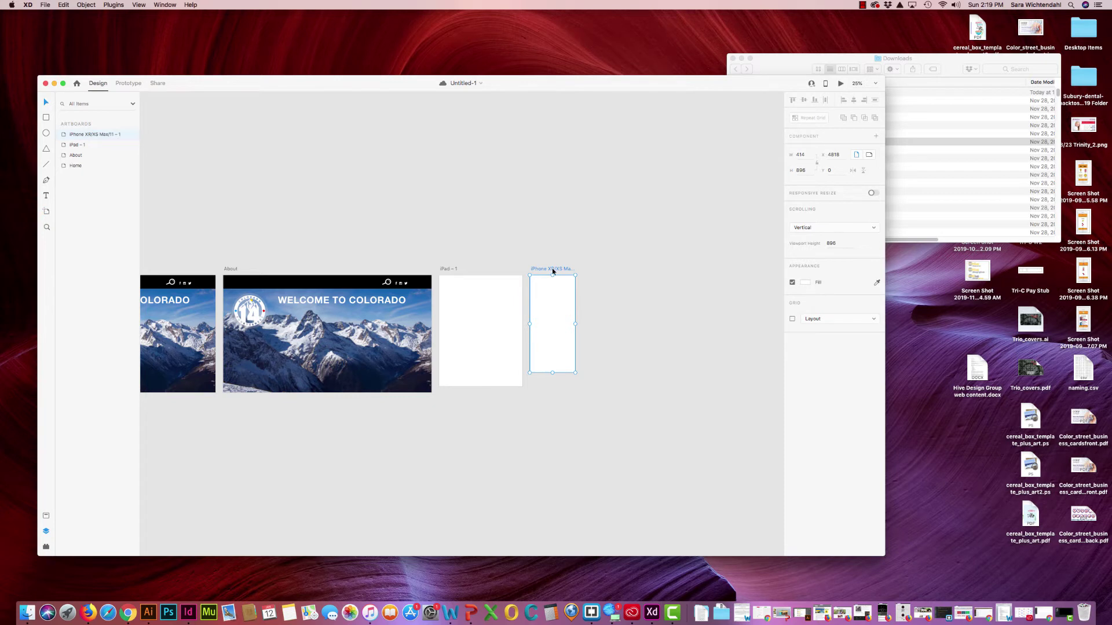
drag(552, 271, 208, 135)
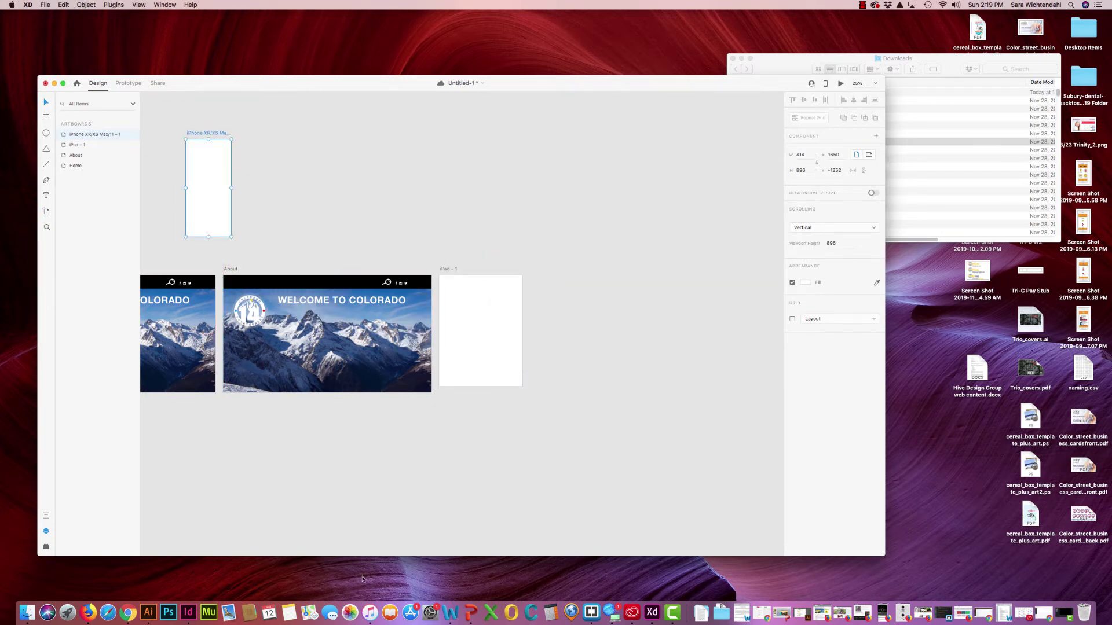
drag(253, 451, 547, 463)
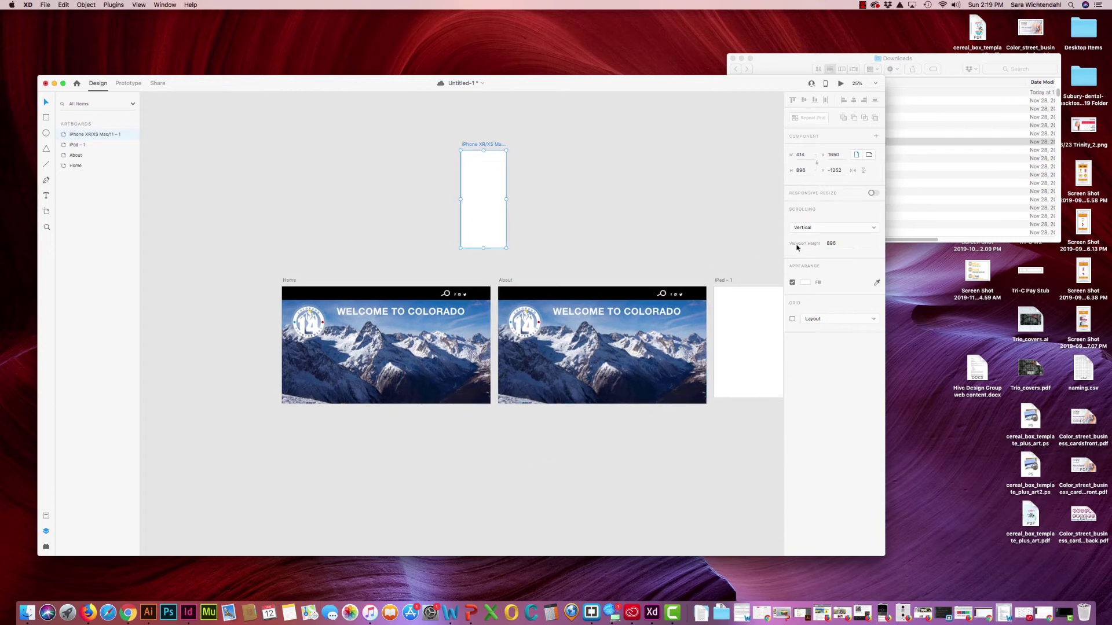
click(721, 282)
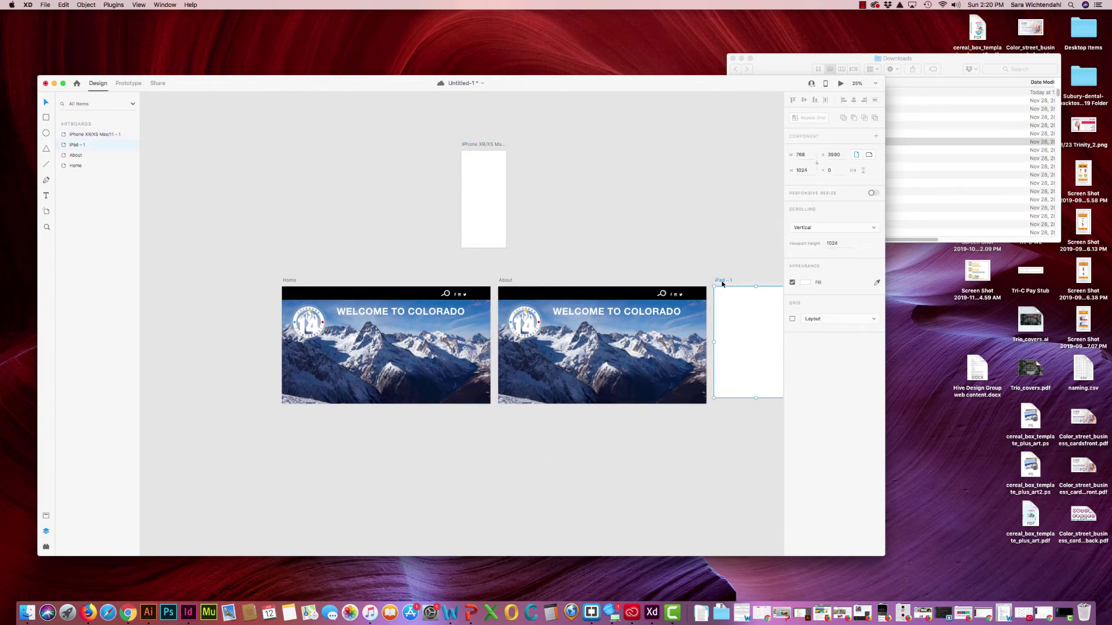
drag(723, 282, 295, 415)
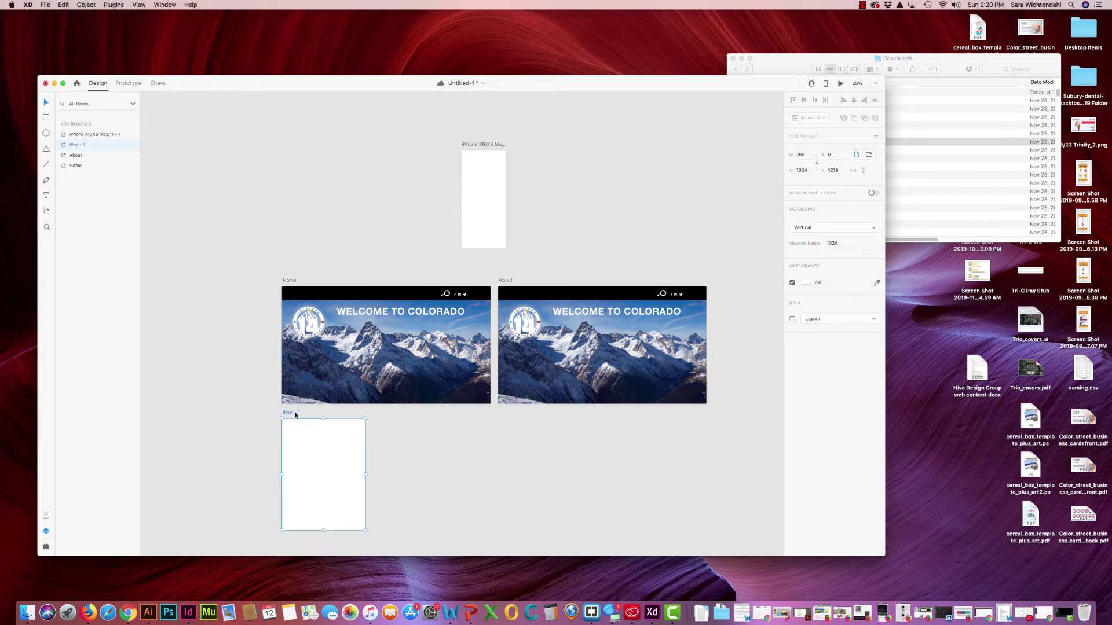
Step: Move the iPhone artboard directly below the iPad artboard, aligning their left edges
click(479, 146)
drag(479, 146, 434, 433)
scroll(437, 425, down, 3)
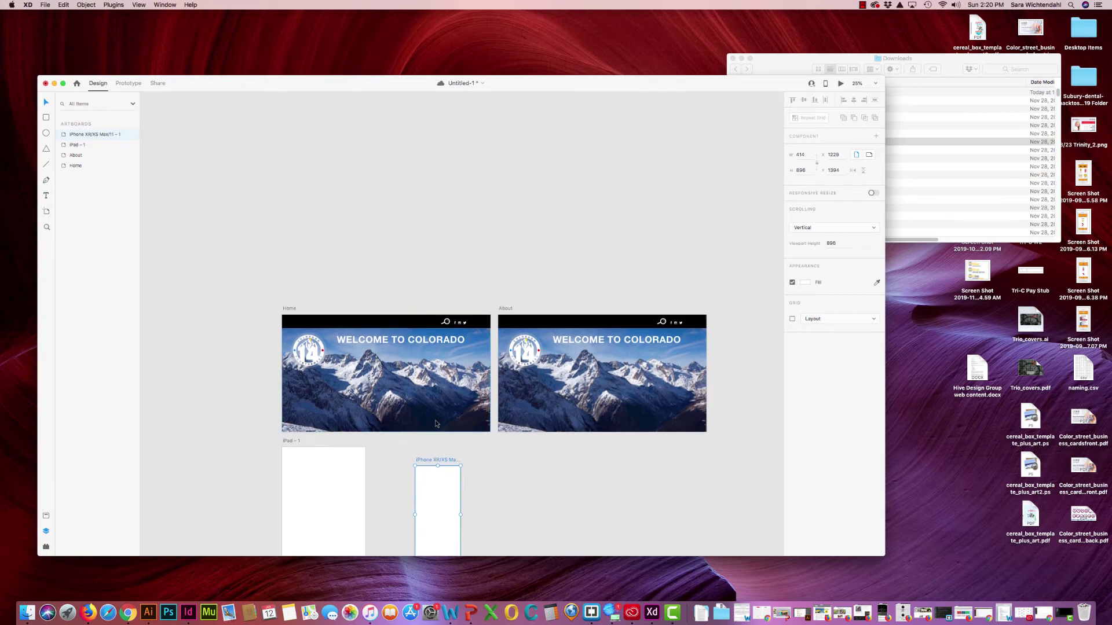
scroll(437, 424, down, 3)
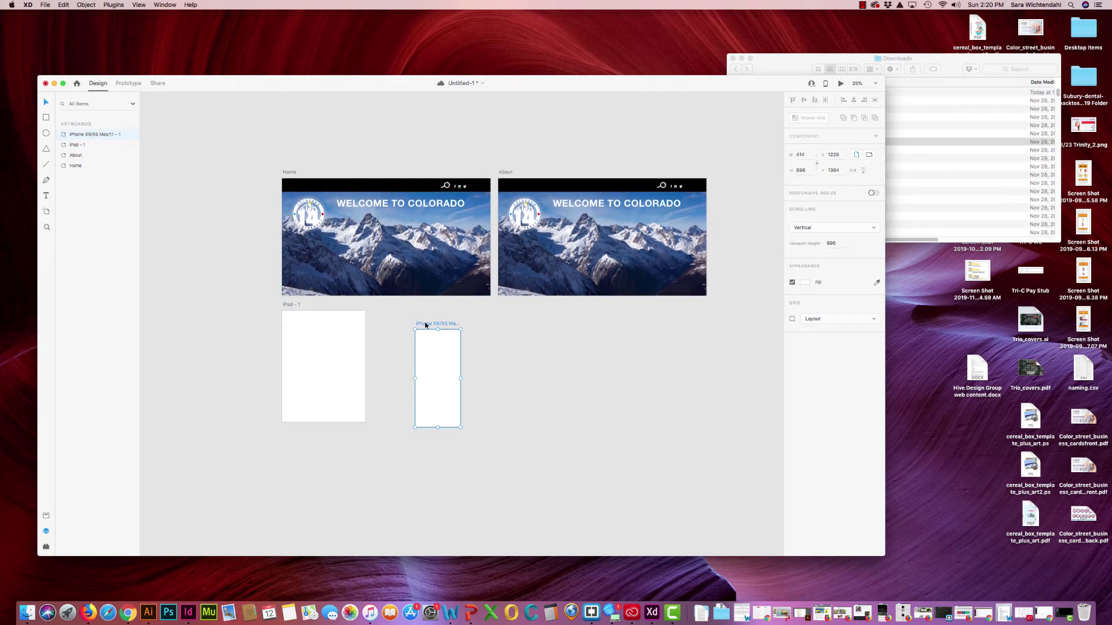
drag(425, 325, 292, 432)
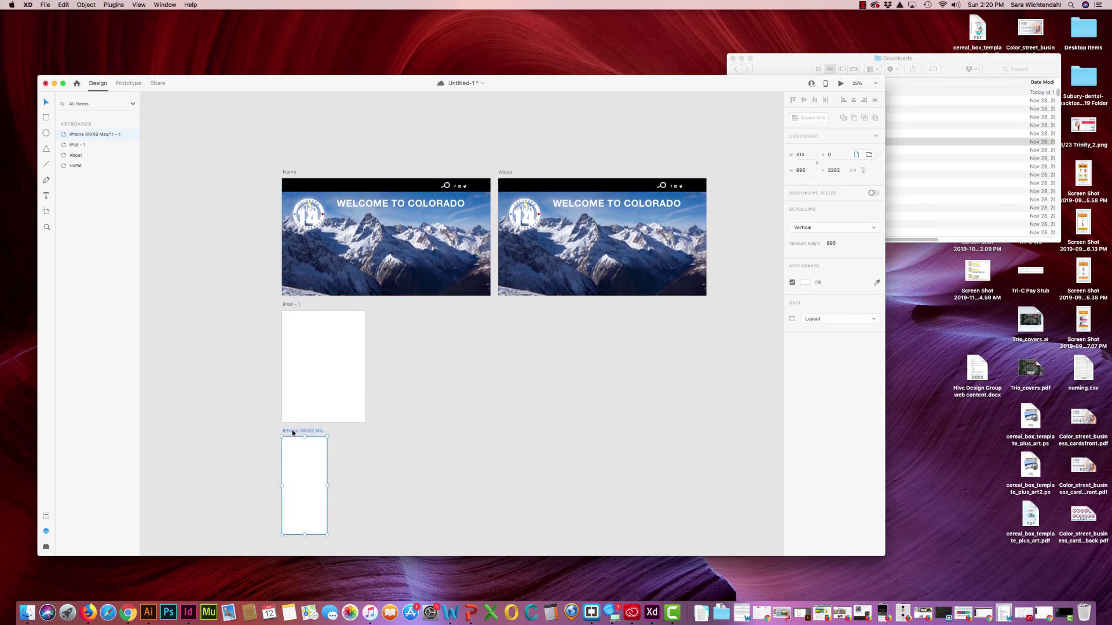
Step: Rename the iPad artboard as iPad – Home and the iPhone artboard as iPhone XR/XS Home
double_click(297, 305)
key(Right)
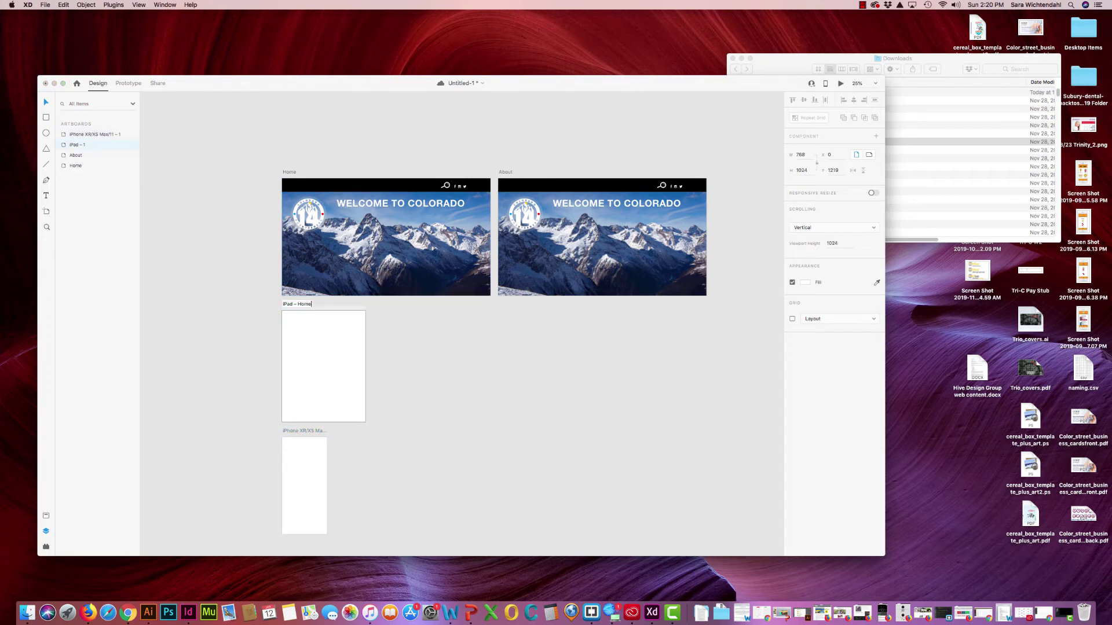
key(Return)
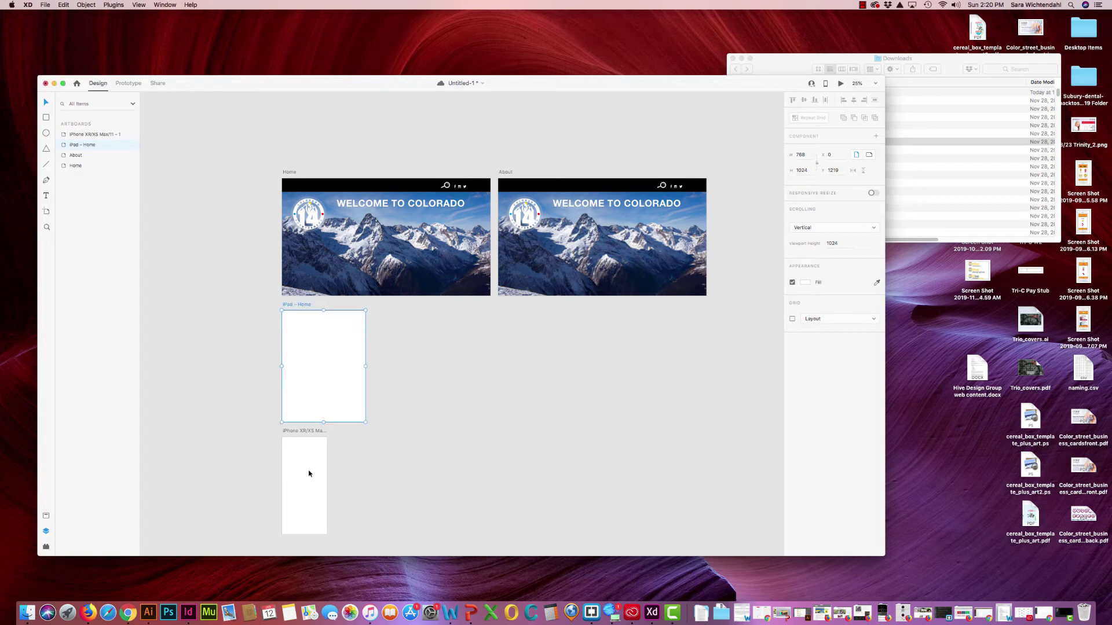
double_click(318, 432)
key(Right)
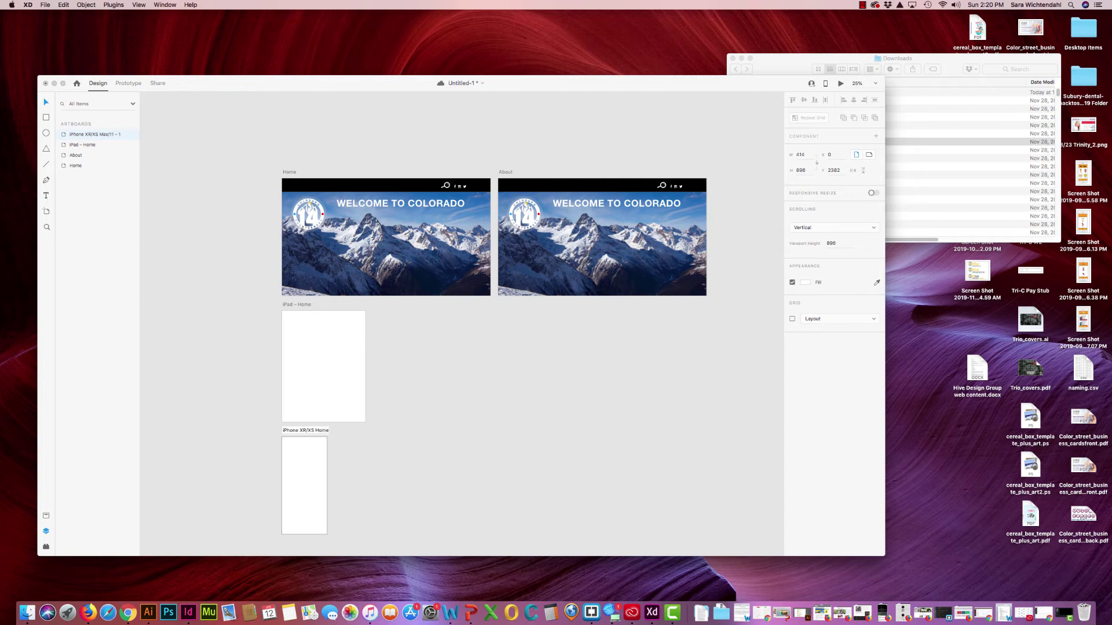
text(Home)
key(Return)
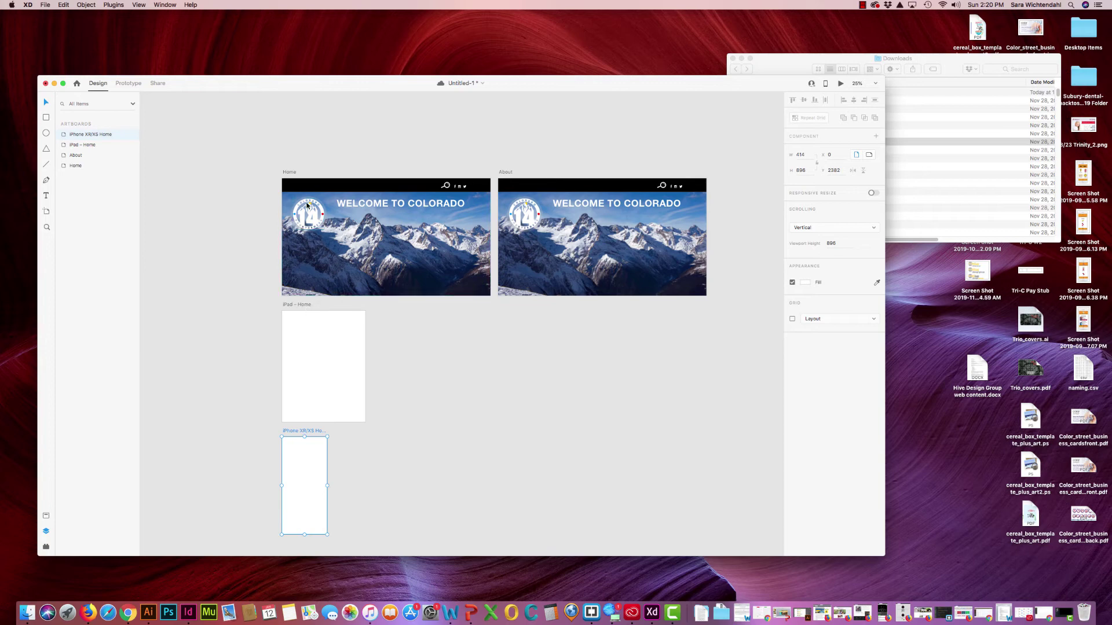
Step: Copy the Home artboard's content onto the iPad – Home artboard, scale it down to fit the artboard's height, and save
click(288, 185)
click(229, 245)
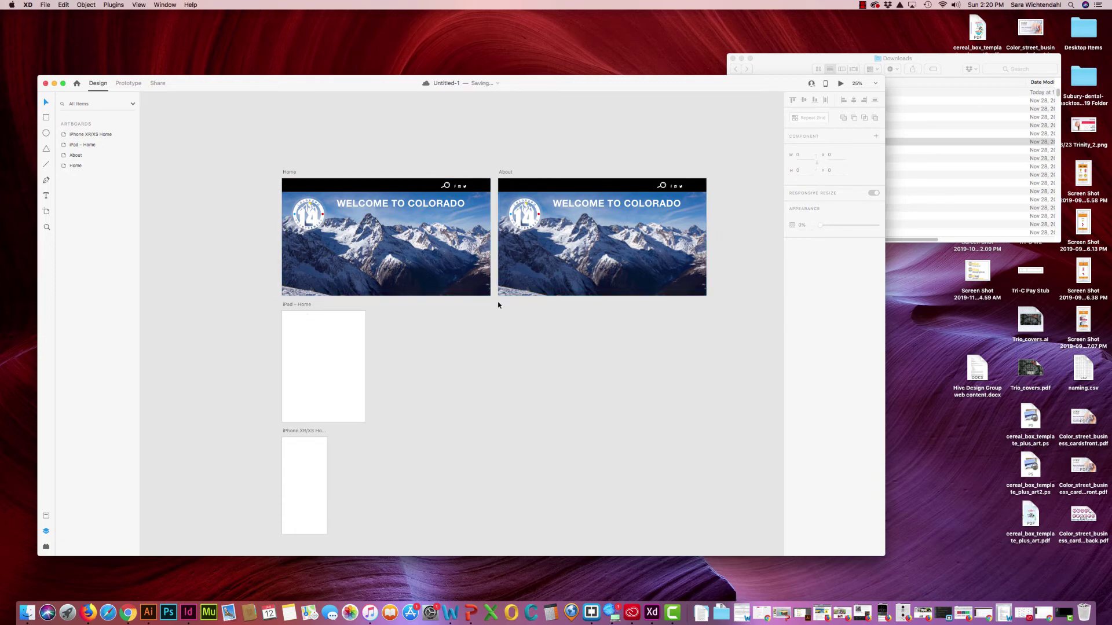
drag(491, 299, 322, 335)
scroll(321, 334, up, 2)
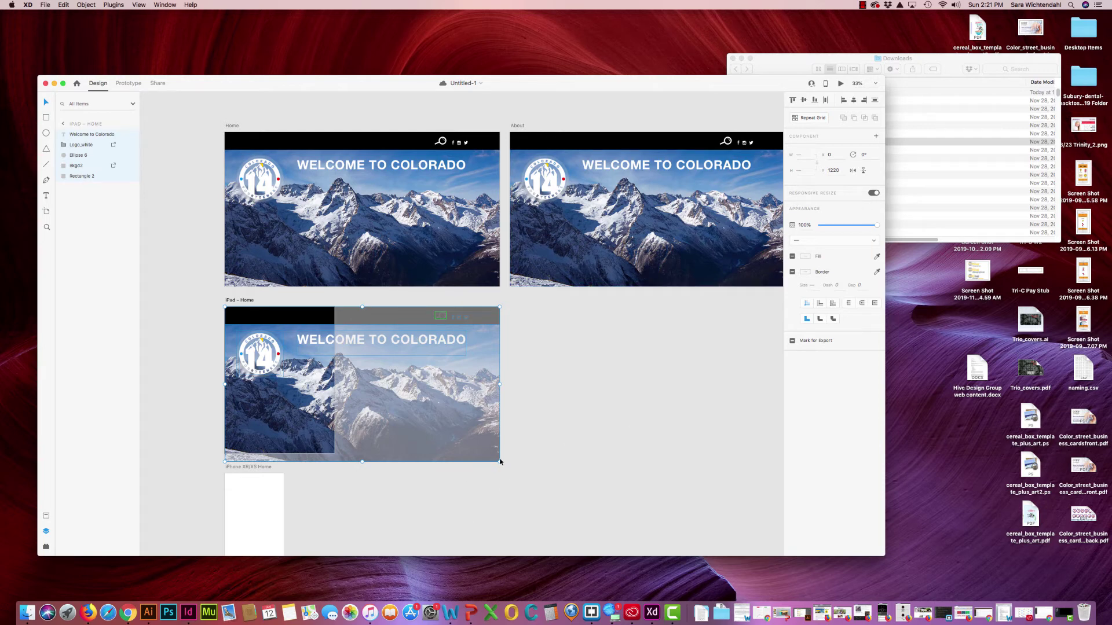
drag(499, 462, 443, 454)
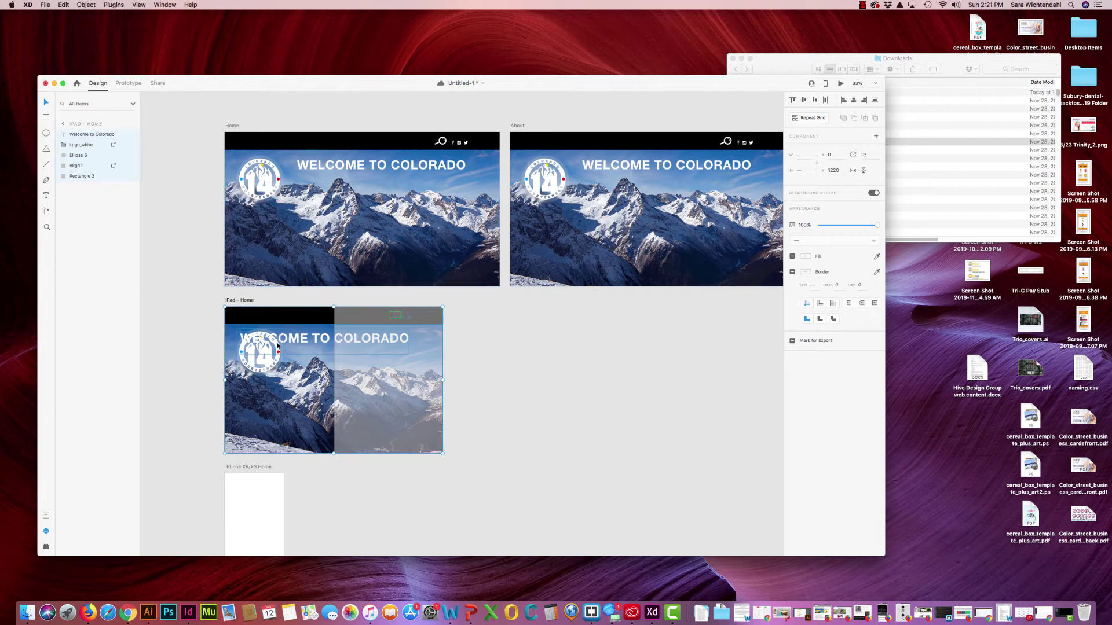
key(super+s)
click(190, 422)
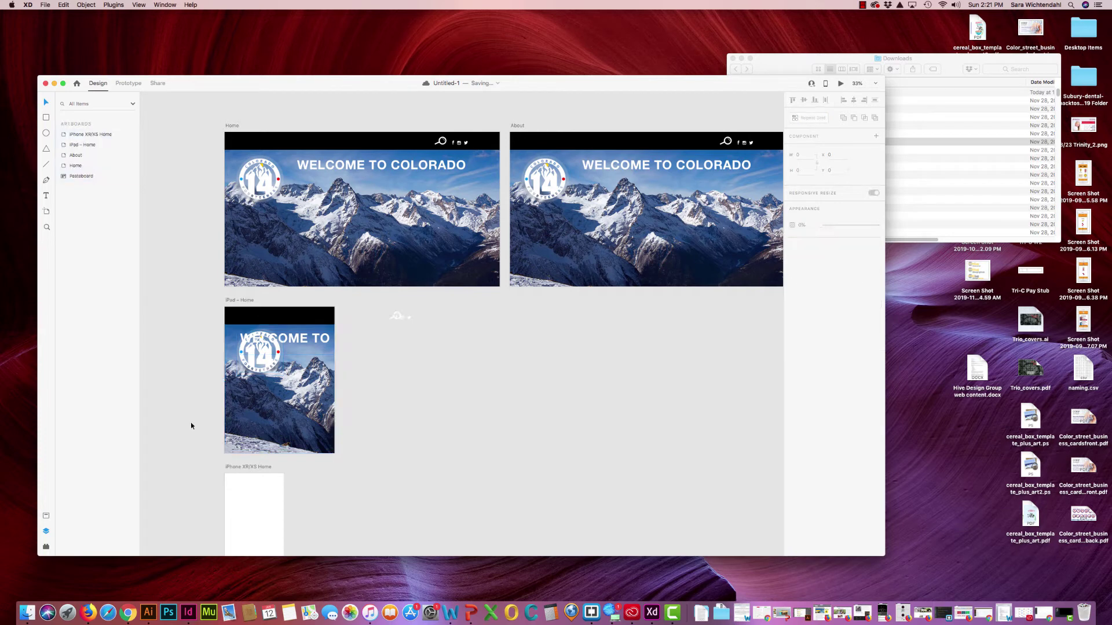
Step: Move the magnifying glass onto the iPad – Home header and narrow the black header bar to the artboard width of 768
click(315, 391)
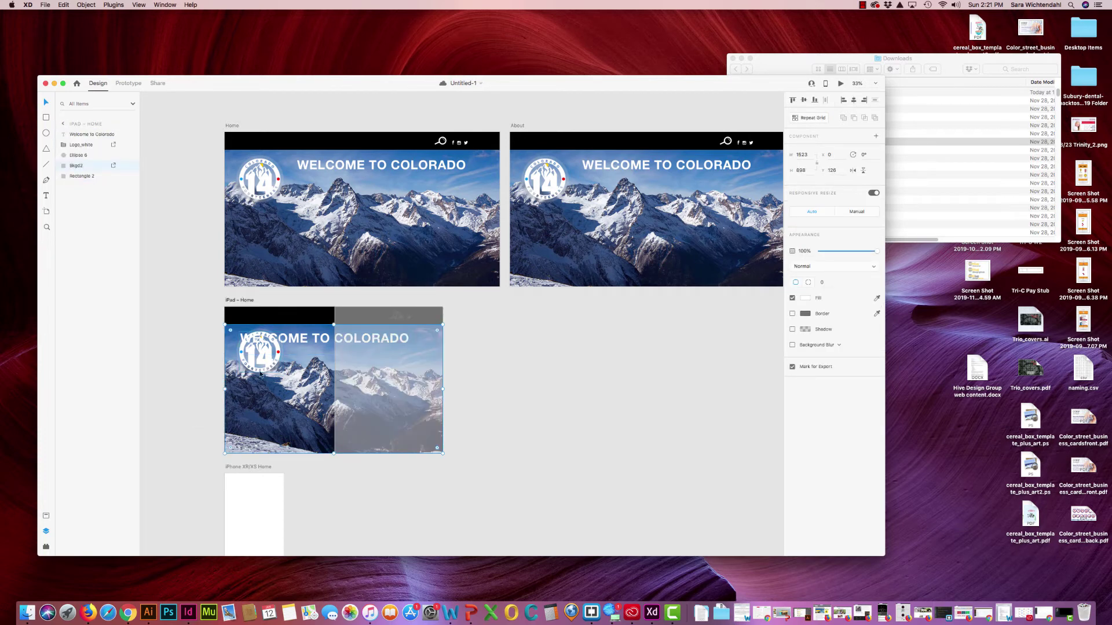
key(super+equal)
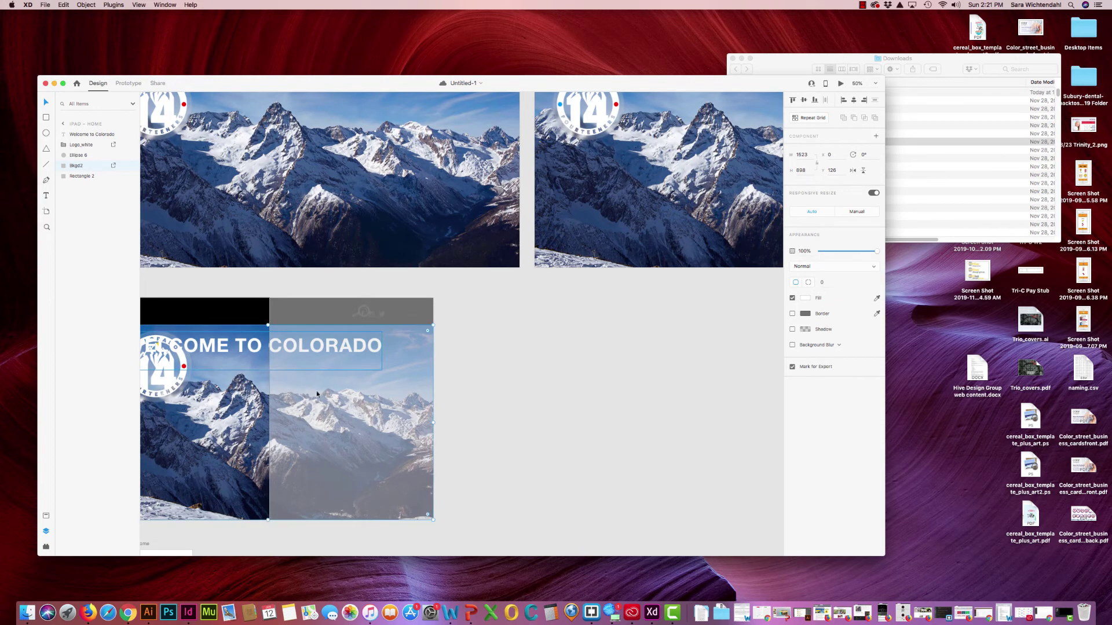
scroll(484, 442, left, 5)
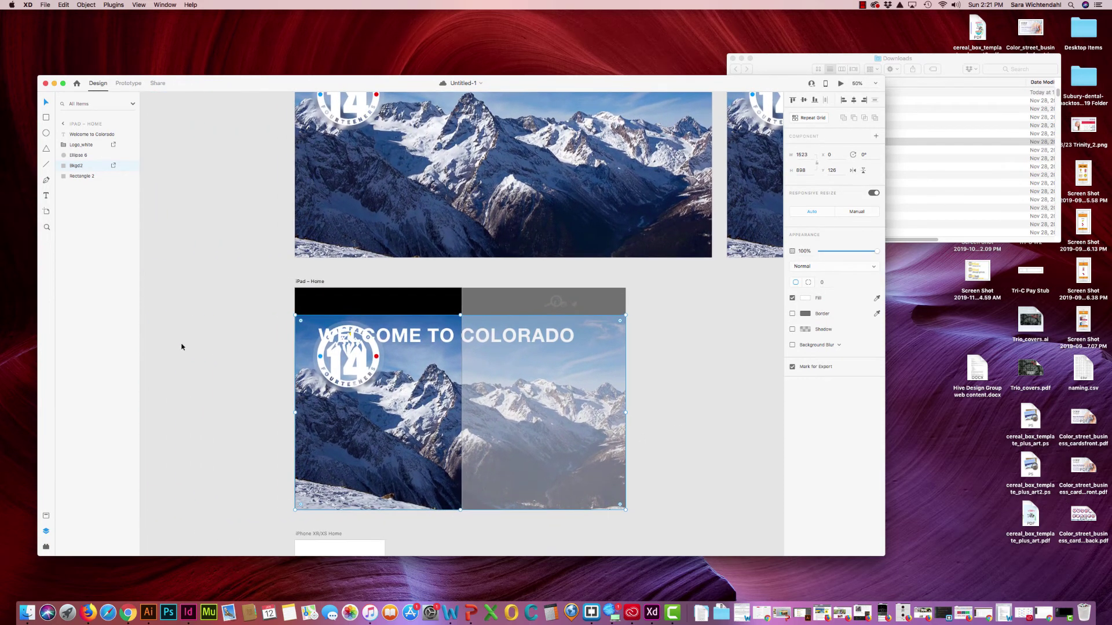
click(197, 366)
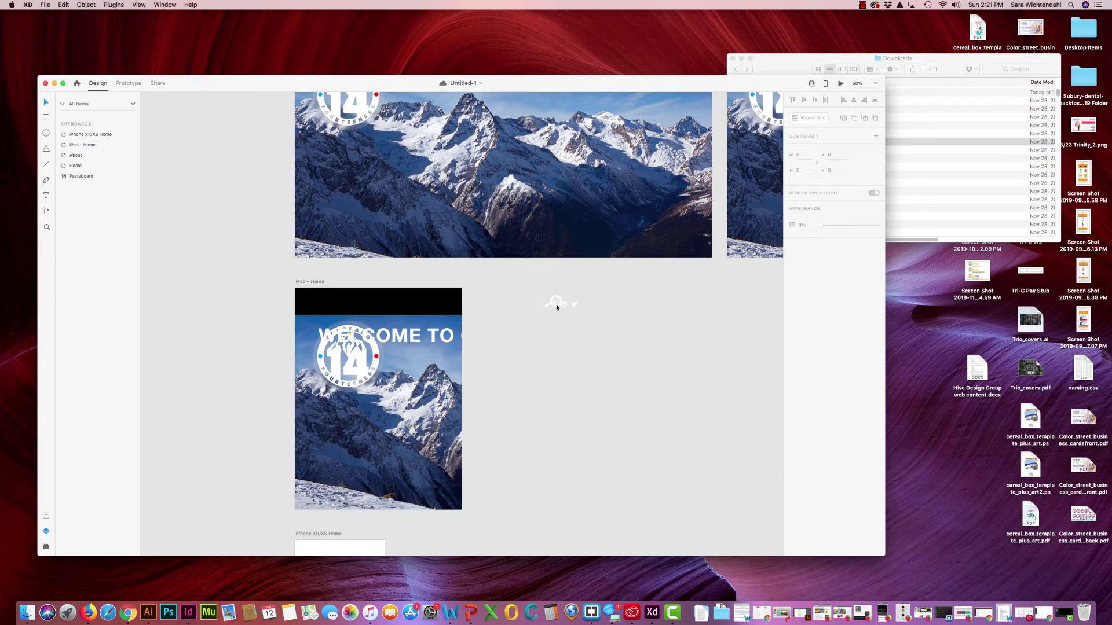
drag(553, 305, 386, 301)
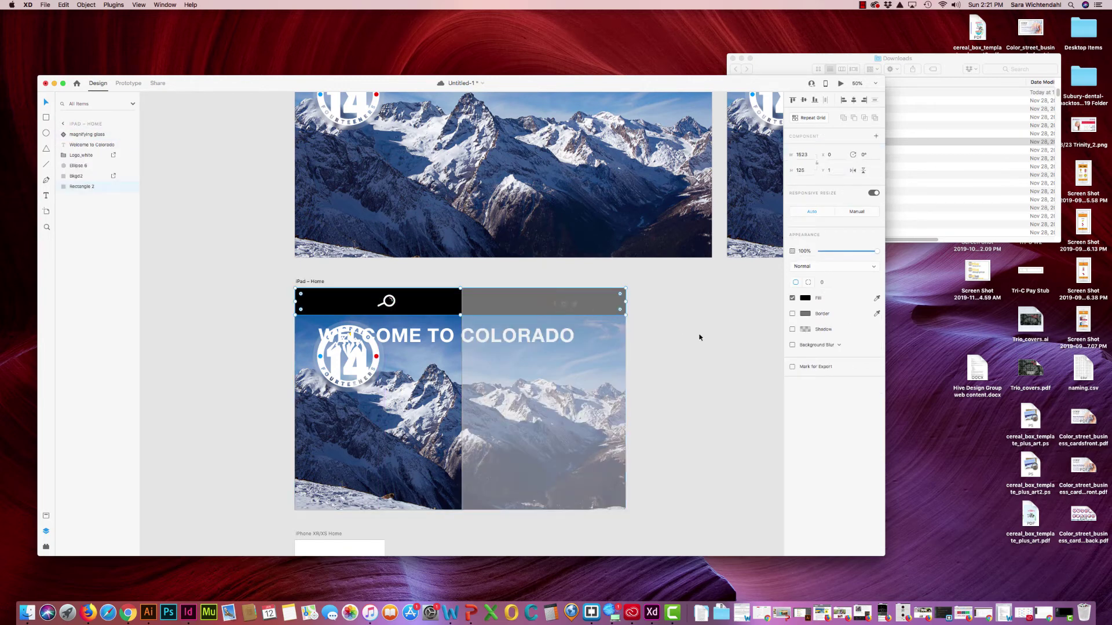
click(488, 297)
click(443, 296)
drag(625, 301, 462, 311)
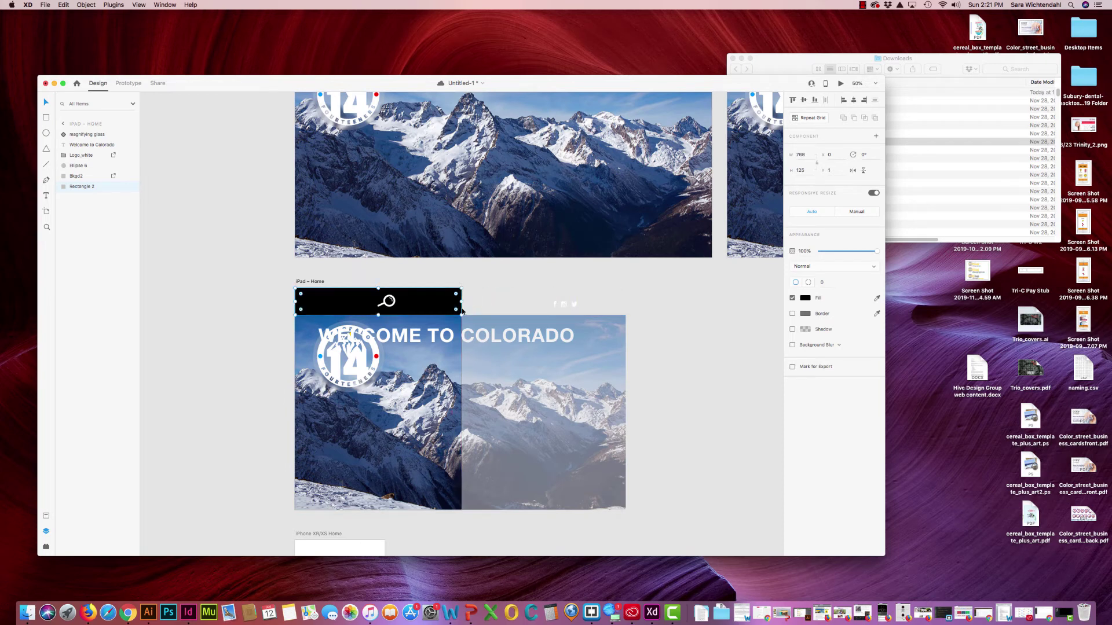
Step: Move the Facebook, Instagram and Twitter icons into the iPad header, in a row beside the magnifying glass
click(555, 307)
drag(554, 307, 404, 303)
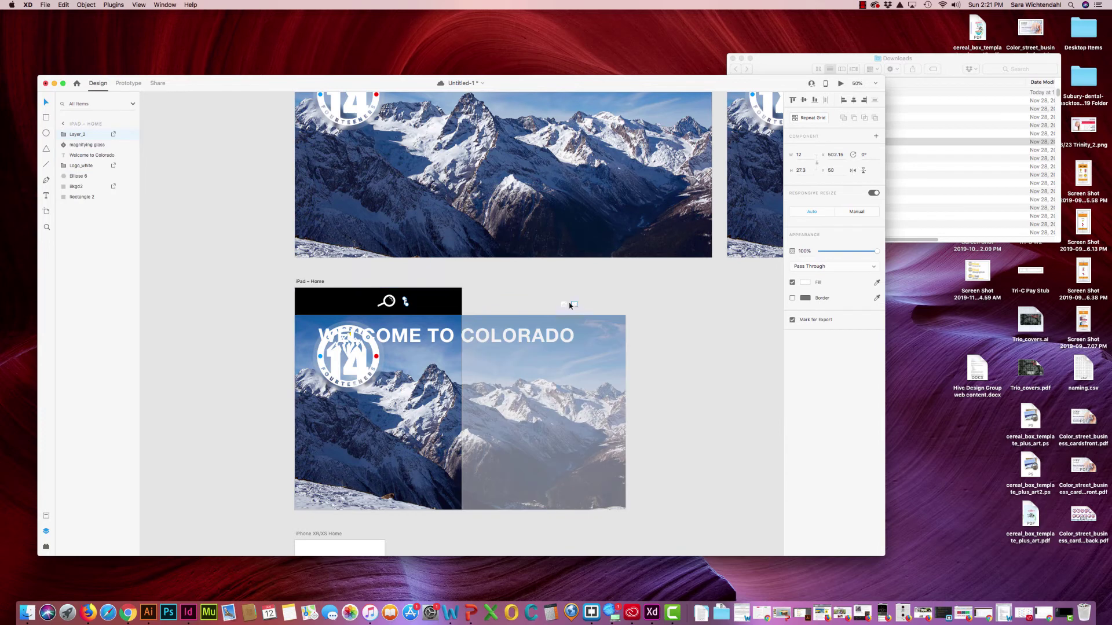
shift+click(404, 305)
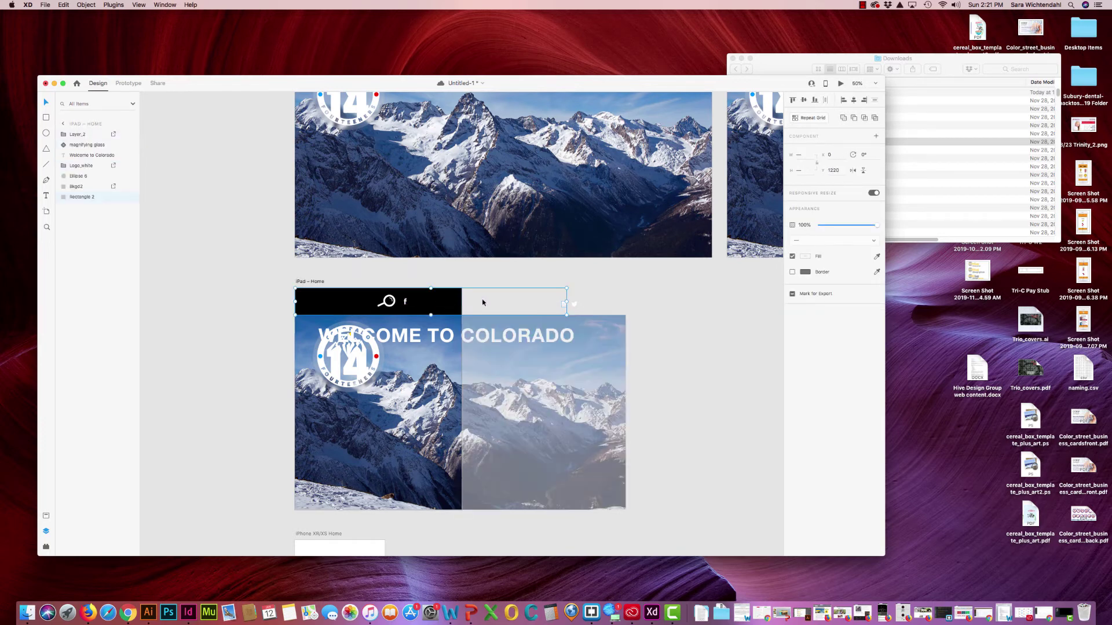
click(624, 296)
drag(563, 304, 416, 306)
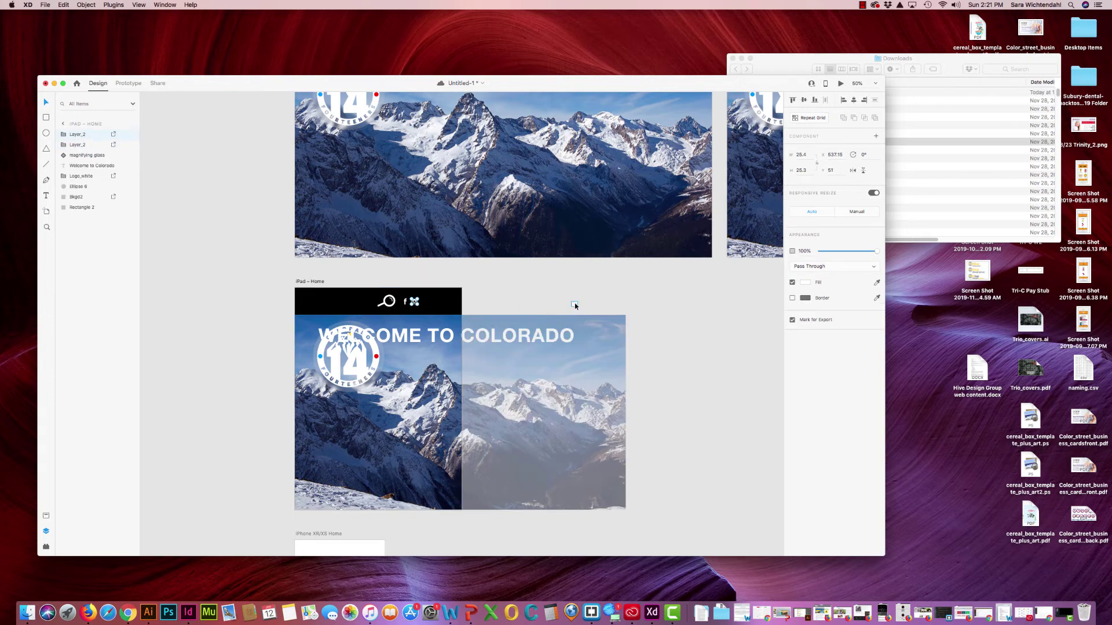
drag(575, 306, 426, 303)
Step: Narrow the iPad mountain background to the artboard width of 768 and move the Welcome to Colorado heading slightly lower
click(451, 327)
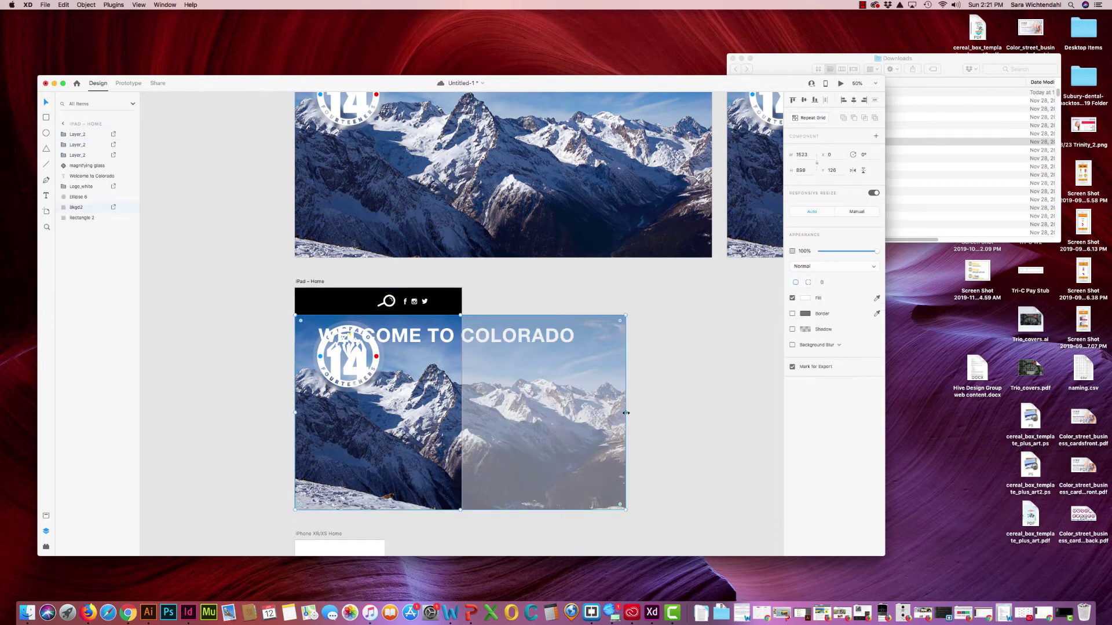
drag(626, 413, 461, 413)
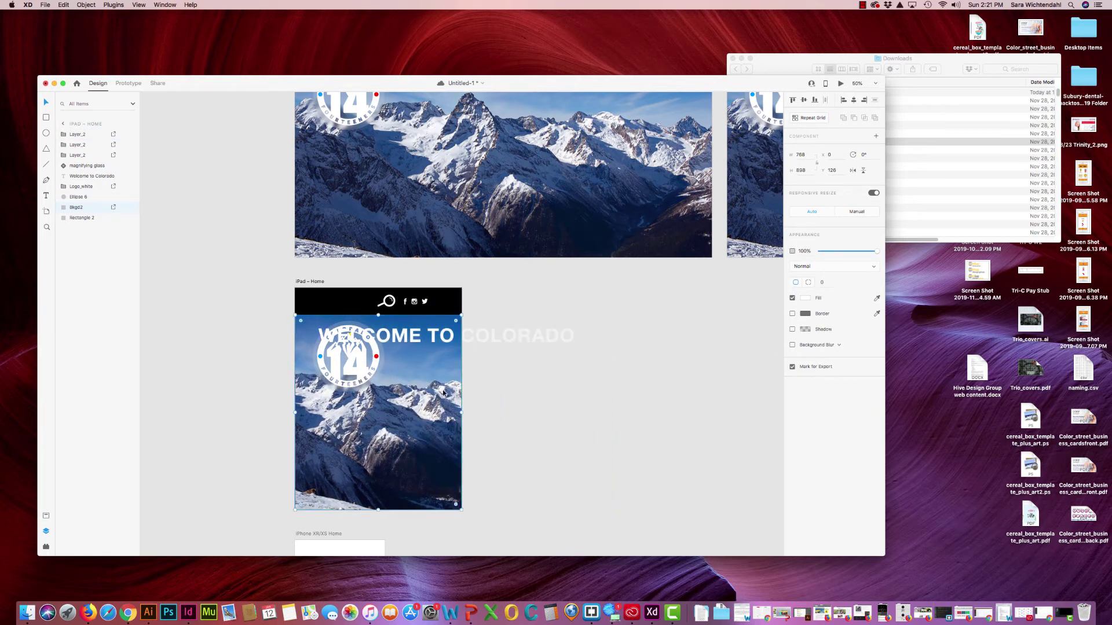
drag(486, 327, 469, 354)
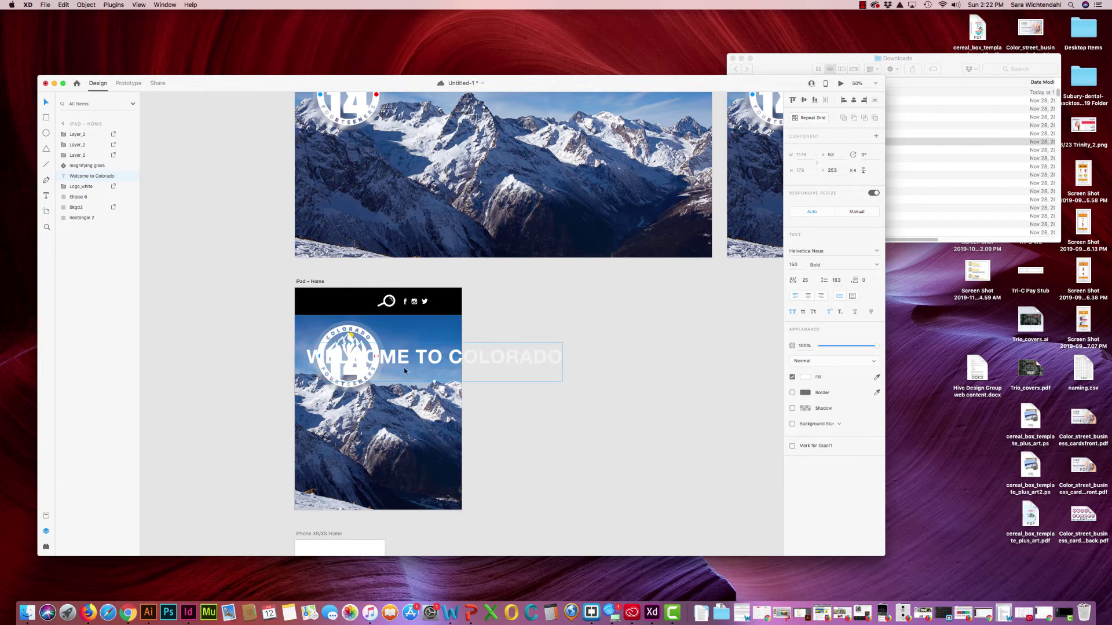
Step: Shrink the iPad logo together with its circle and center it just below the header bar
click(357, 331)
shift+click(358, 328)
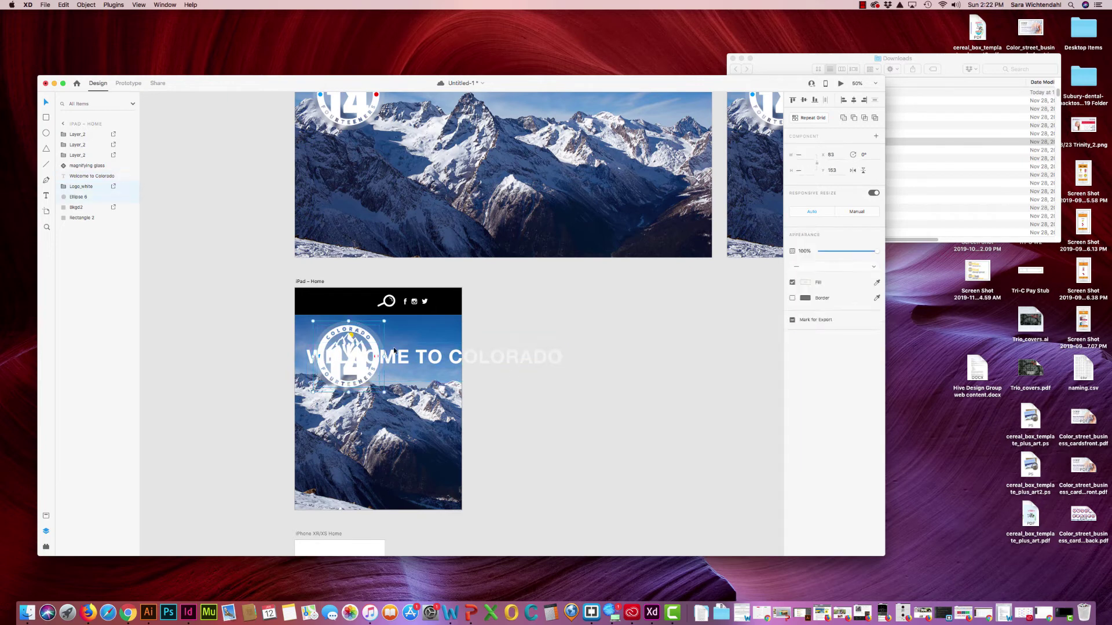
drag(384, 392, 390, 335)
Step: Set the iPad Welcome to Colorado heading to font size 75 and center it beneath the logo
click(555, 370)
drag(554, 369, 553, 379)
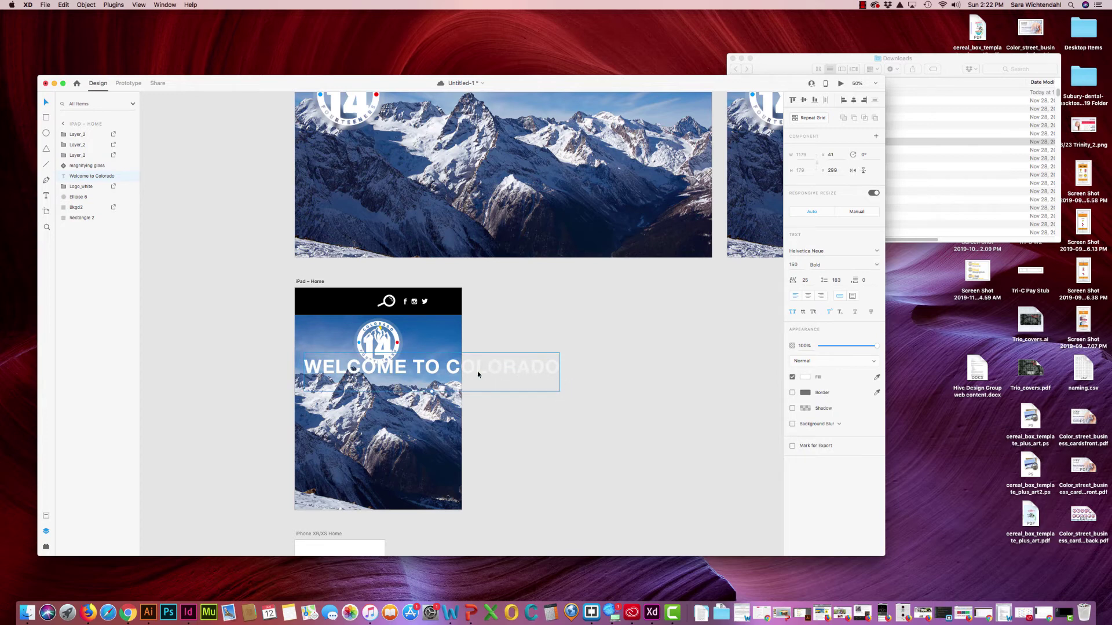
click(797, 265)
text(75)
key(Return)
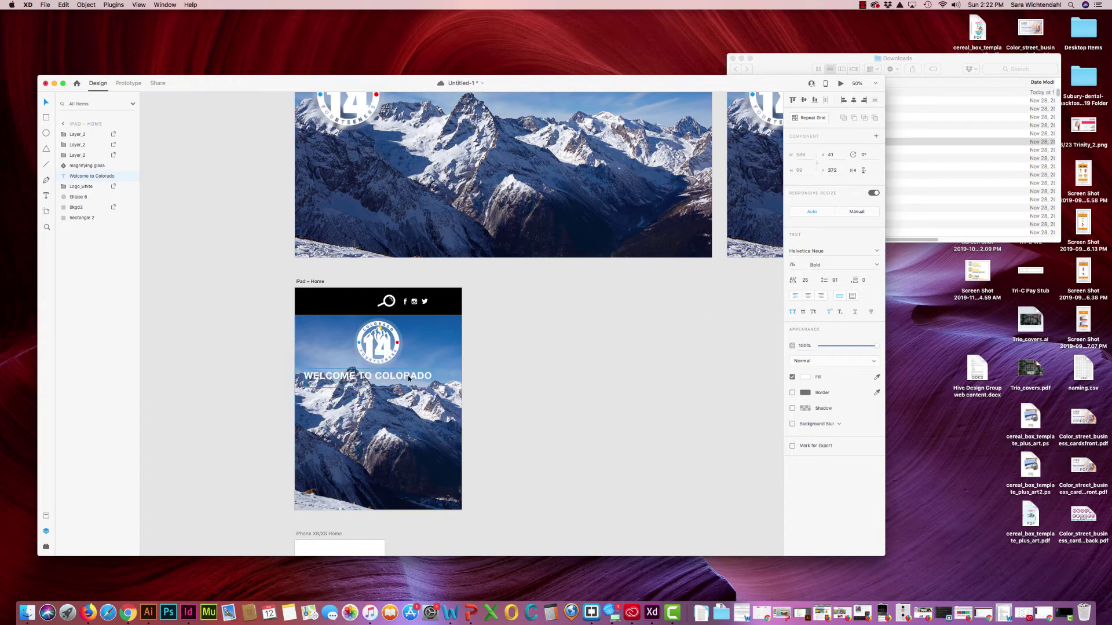
drag(413, 379, 428, 377)
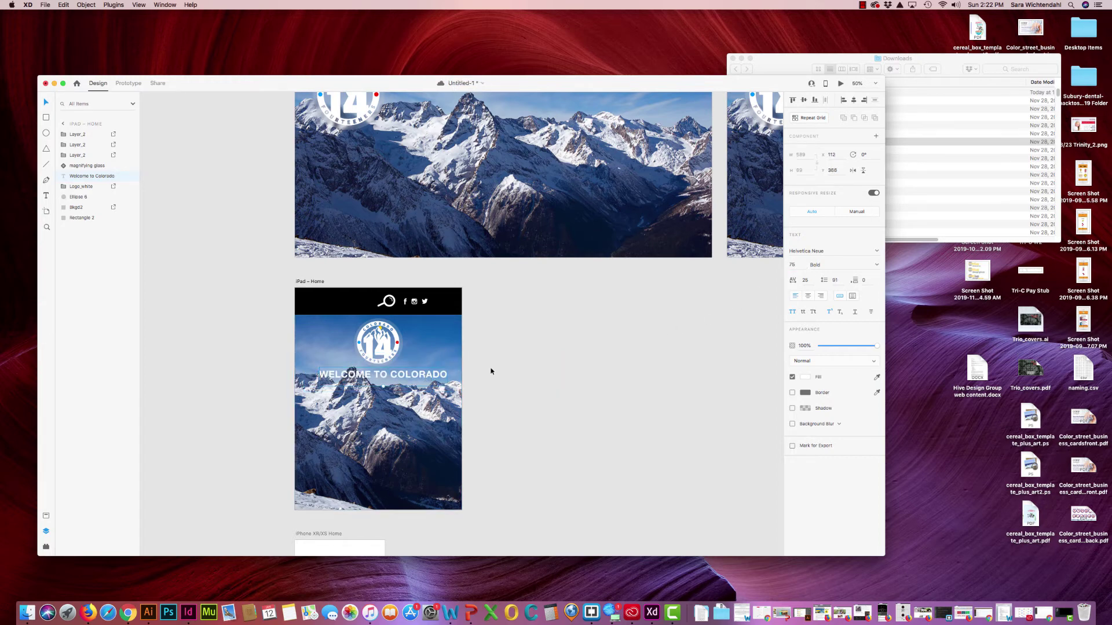
Step: Shift the Facebook and Twitter icons 100 px to the right within the iPad header
click(424, 302)
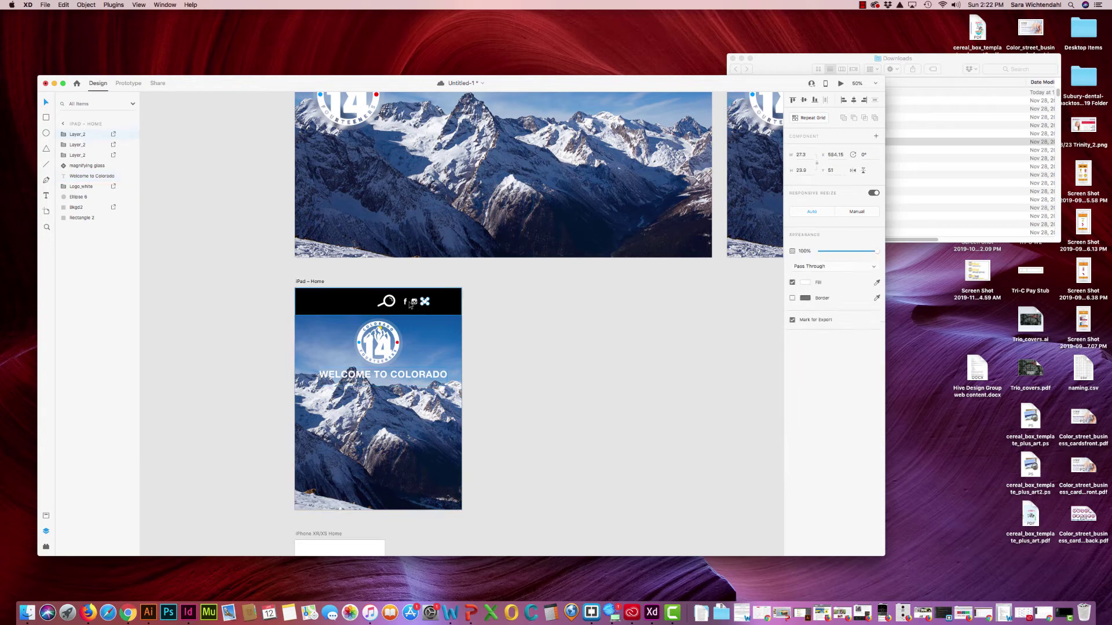
click(489, 305)
click(407, 304)
shift+click(416, 304)
shift+click(424, 305)
shift+click(452, 307)
key(shift+Right)
key(shift+Right)
key(shift+Right)
key(shift+Right)
key(shift+Right)
key(shift+Right)
key(shift+Right)
key(shift+Right)
key(shift+Right)
key(shift+Right)
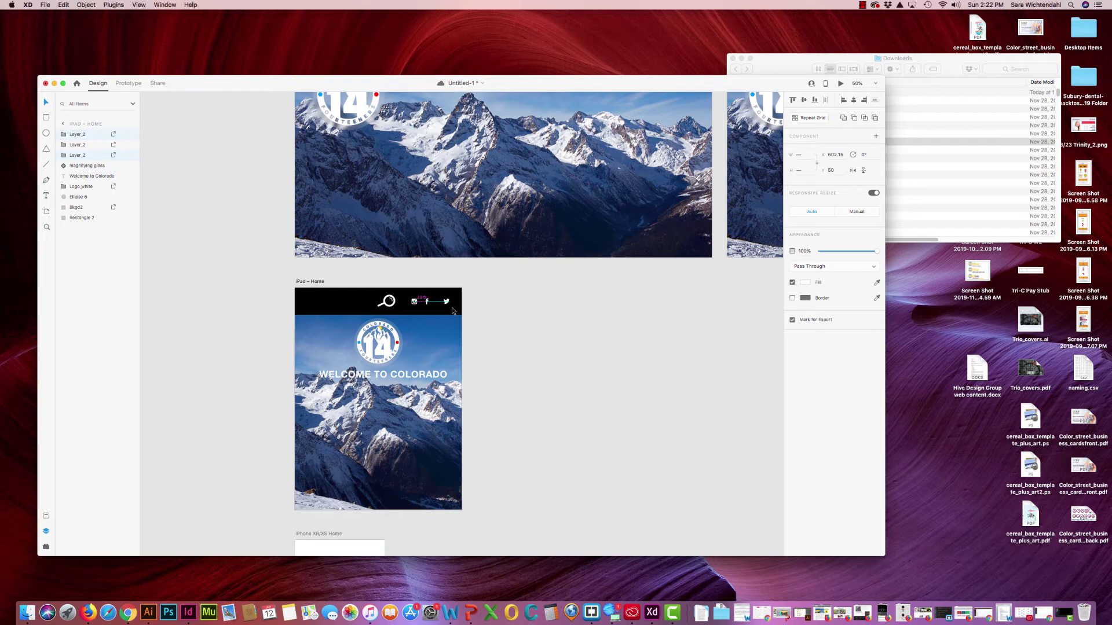
drag(414, 303, 376, 314)
click(415, 308)
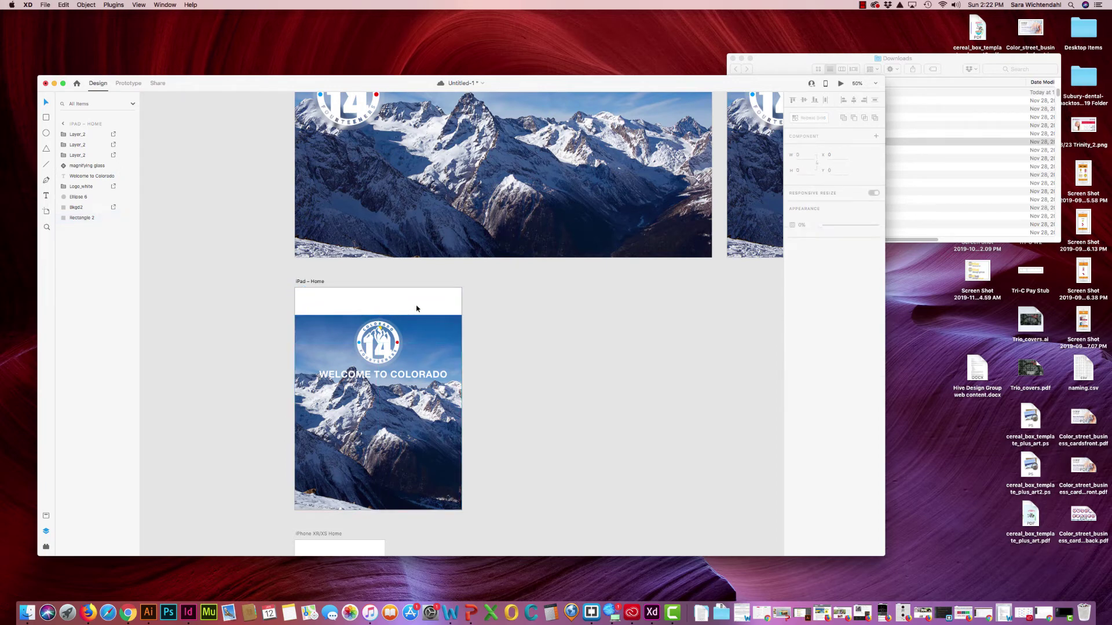
drag(411, 301, 436, 311)
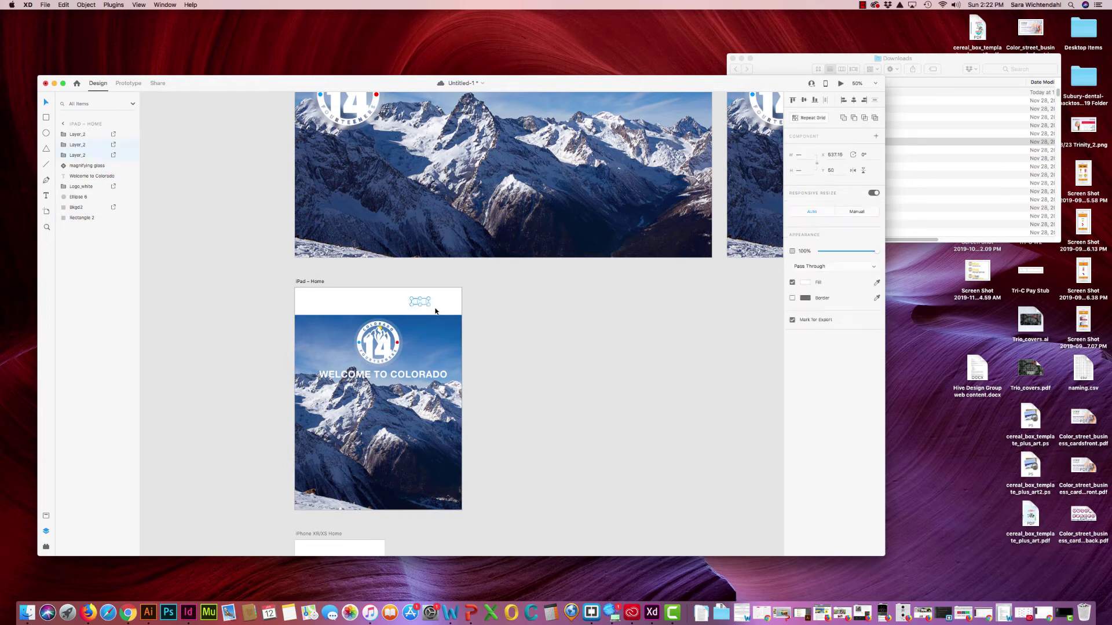
key(super+z)
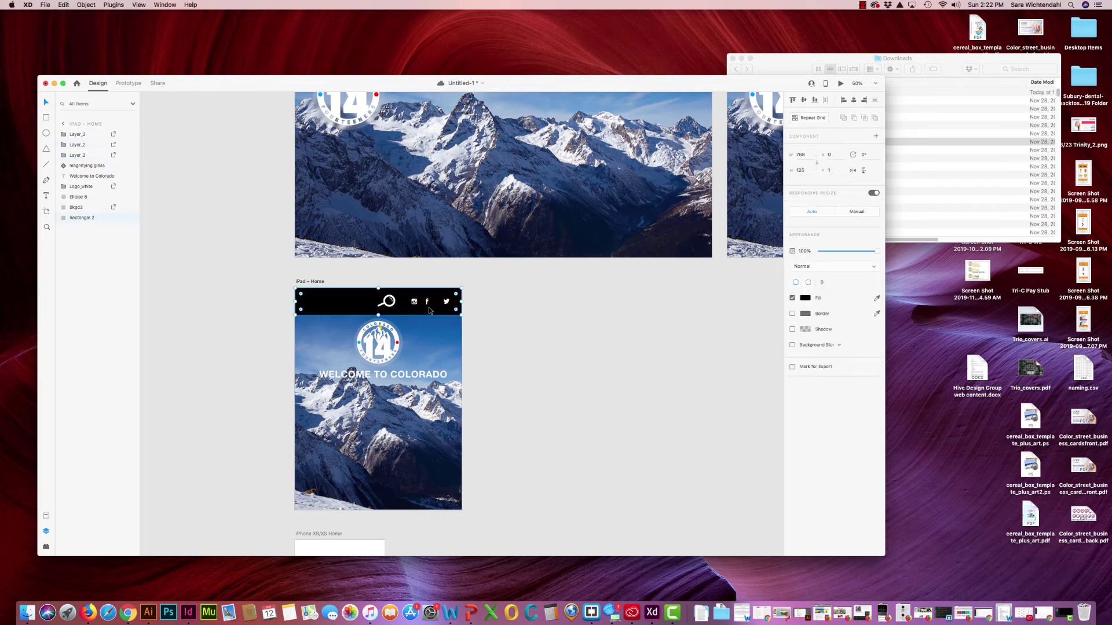
click(478, 321)
Step: Place the Instagram icon between the Facebook and Twitter icons, and move the magnifying glass next to the Facebook icon
click(414, 304)
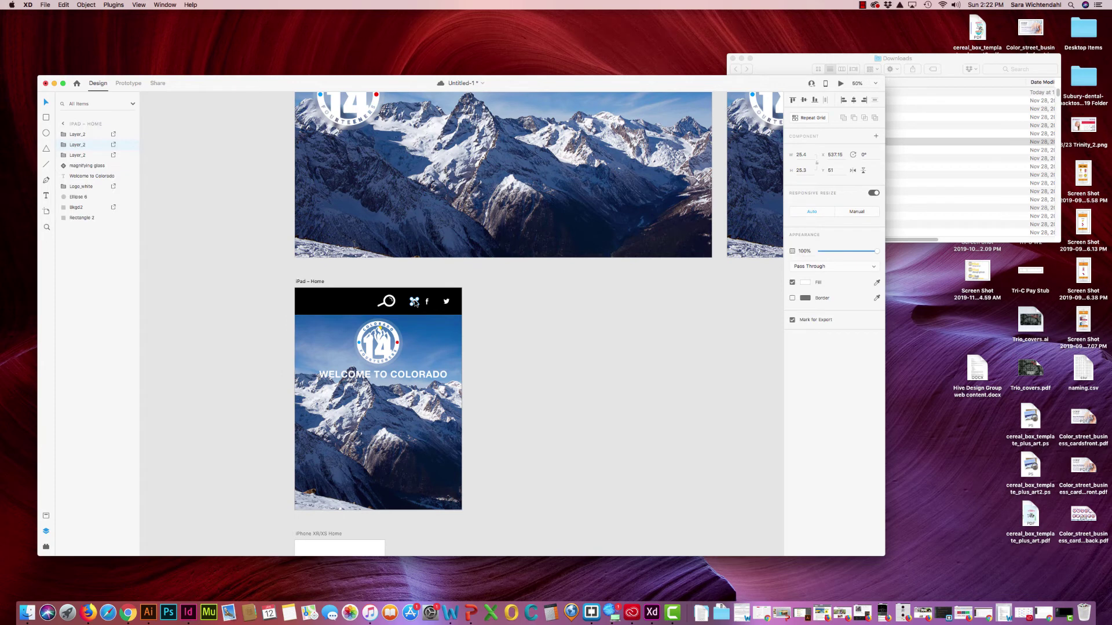
key(super+equal)
key(super+equal)
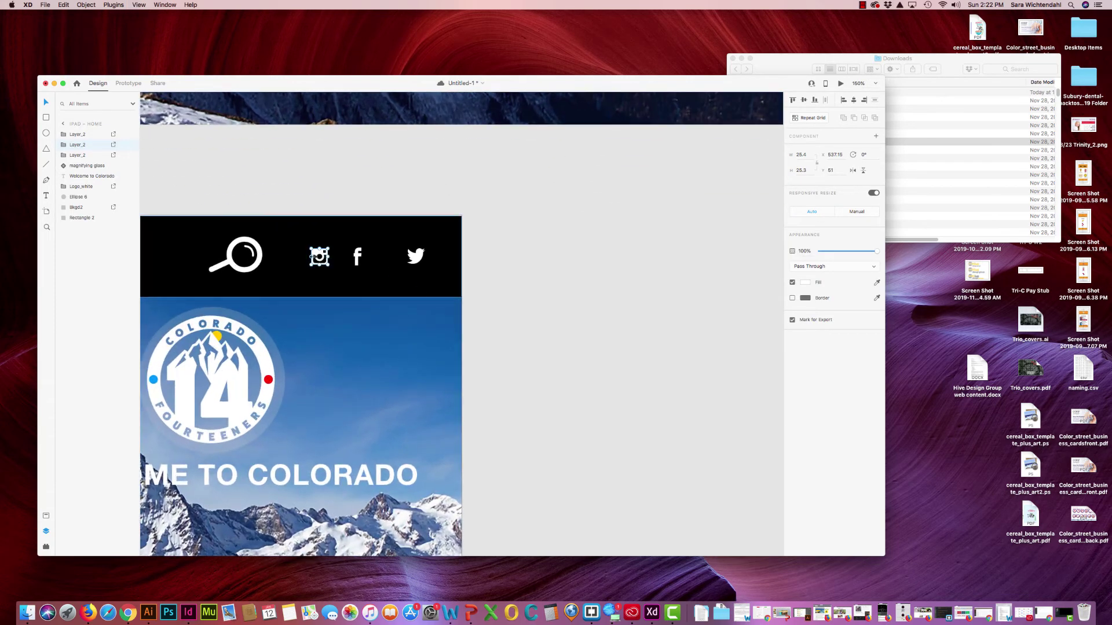
drag(341, 256, 383, 254)
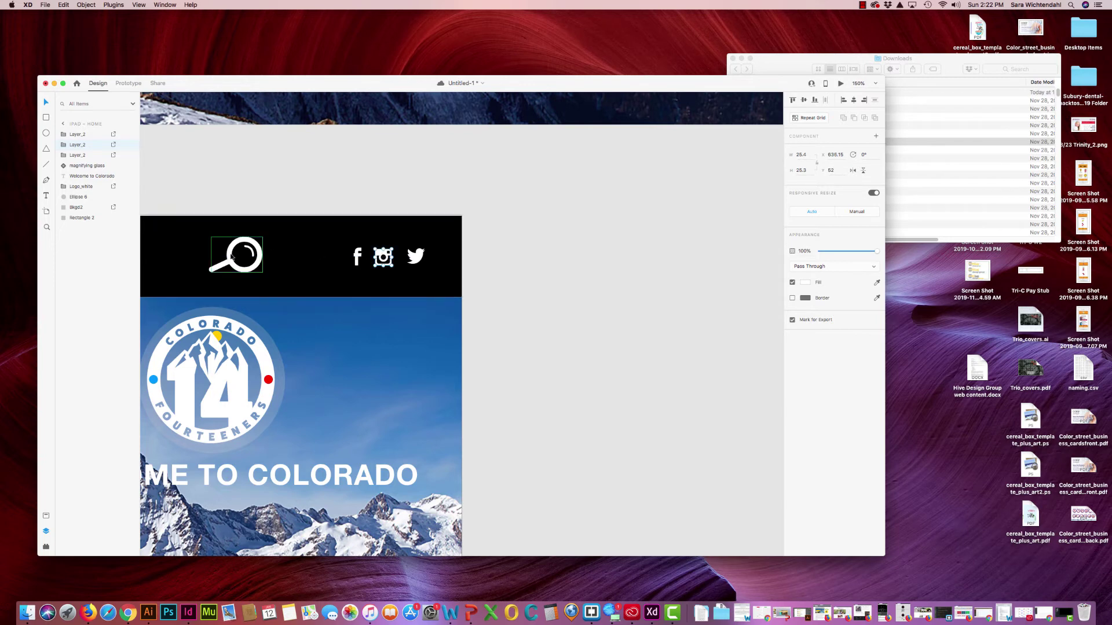
drag(234, 256, 301, 269)
click(325, 194)
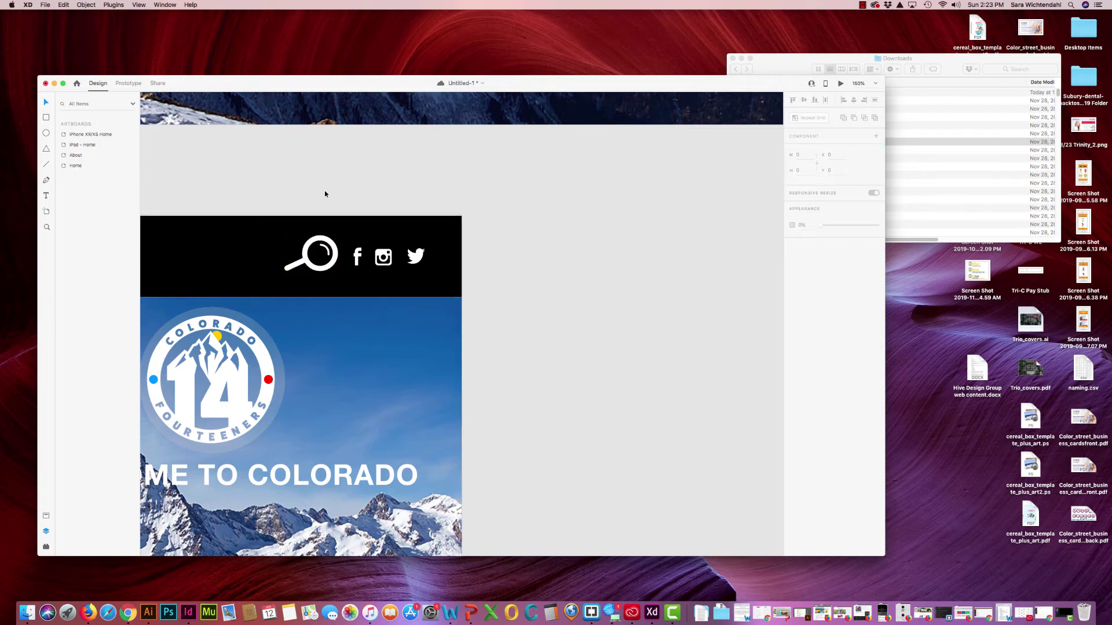
key(super+minus)
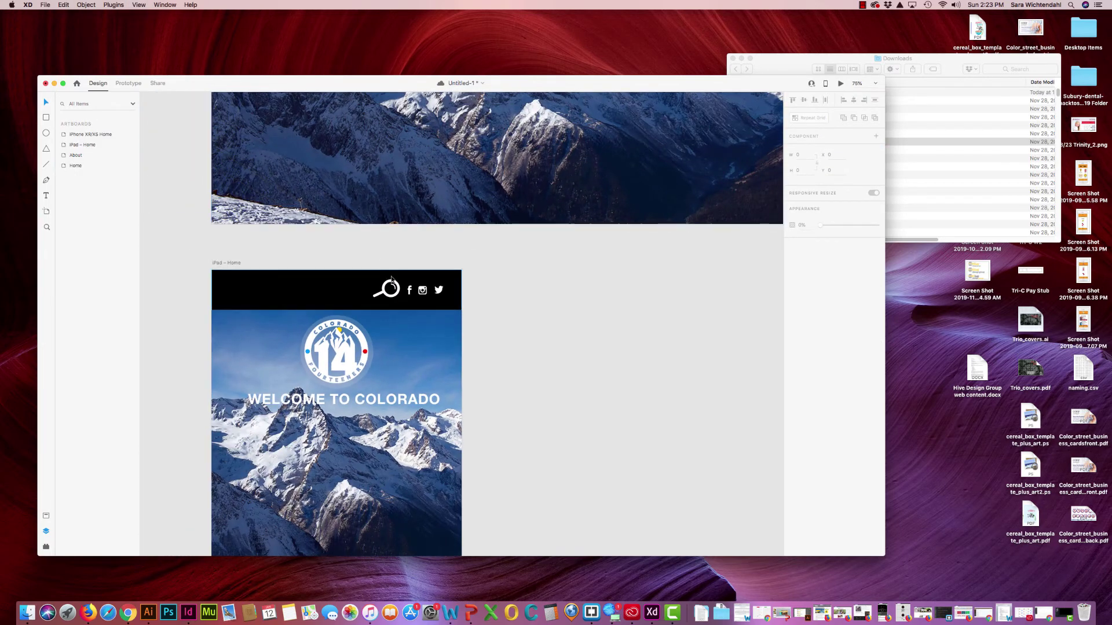
scroll(399, 271, down, 3)
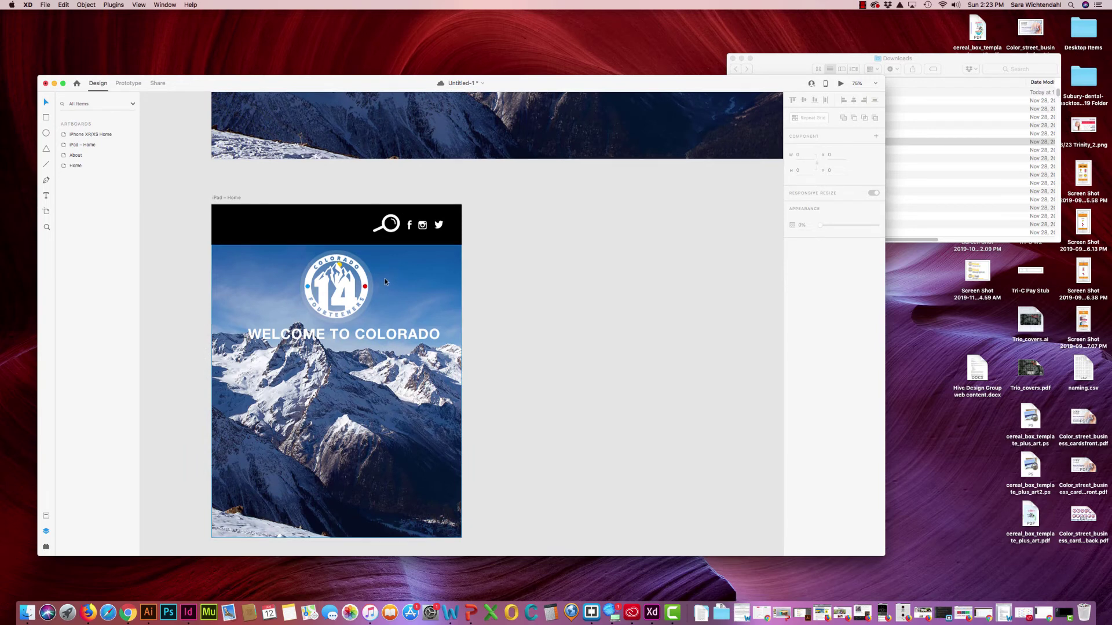
Step: Copy all the iPad Home artboard's elements onto the iPhone XR/XS Home artboard, aligned to its upper-left corner
key(super+minus)
key(super+minus)
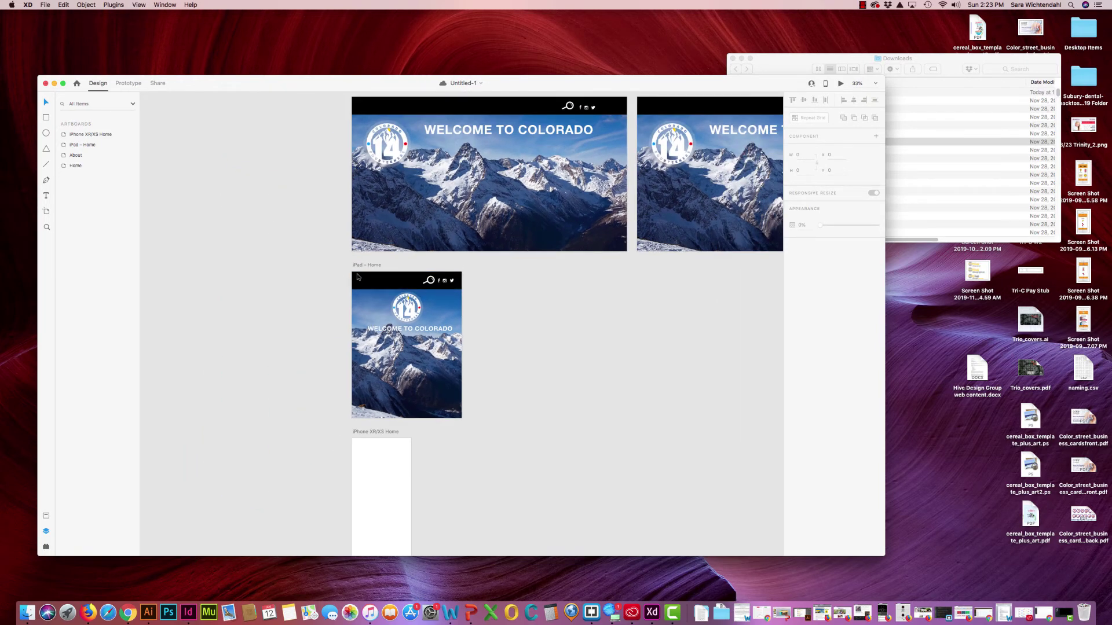
drag(339, 270, 497, 420)
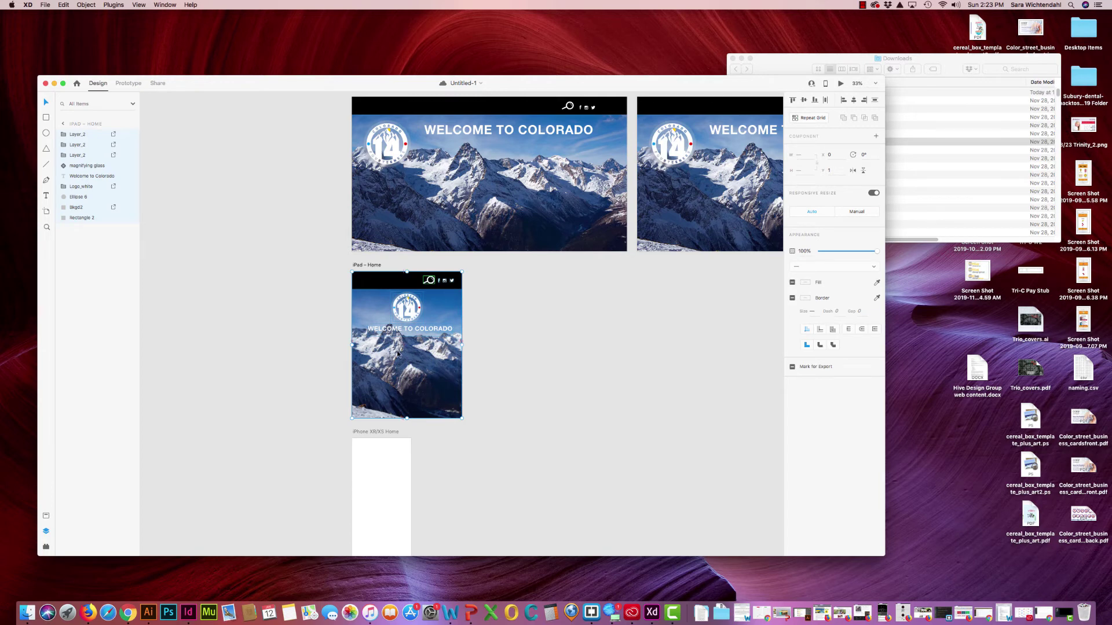
drag(398, 342, 403, 511)
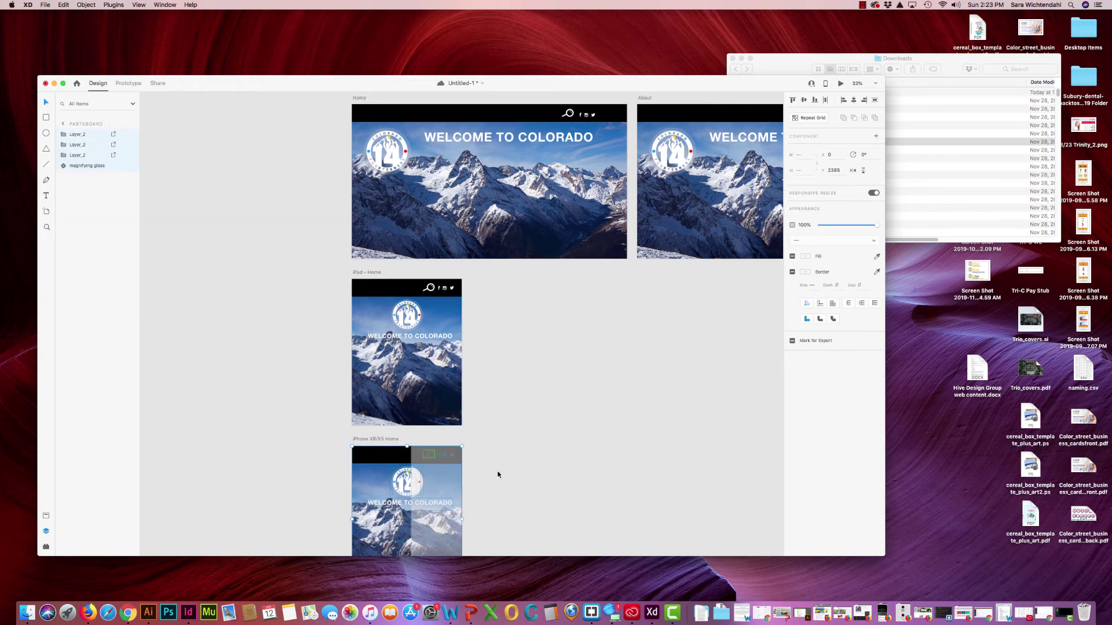
Step: Resize the copied elements to fit the iPhone artboard and nudge them up to its upper edge
scroll(497, 474, down, 3)
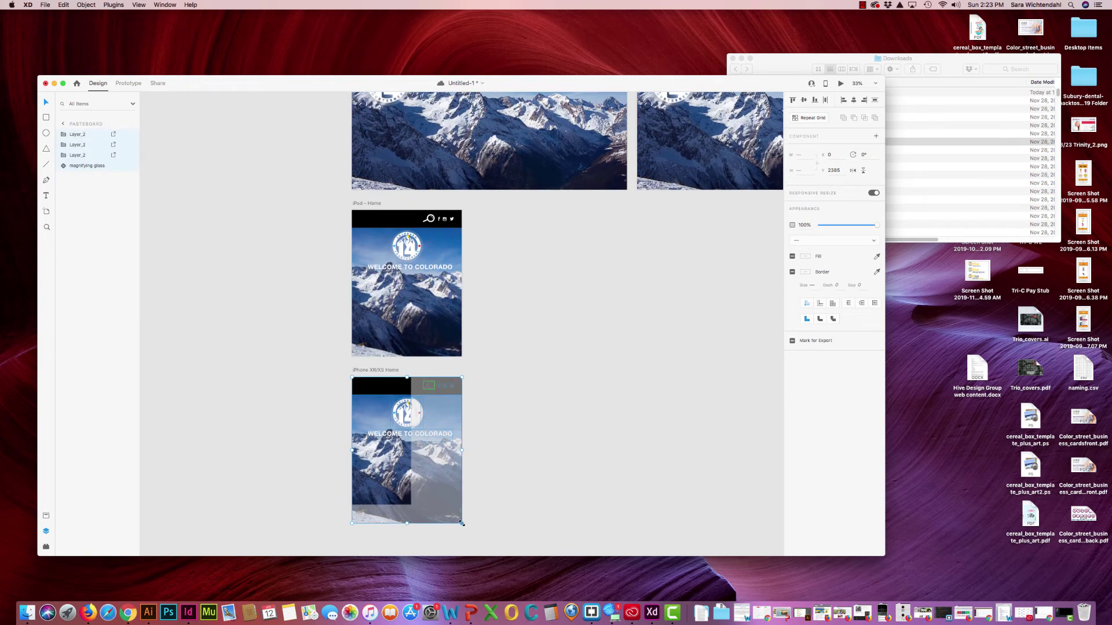
drag(462, 523, 412, 503)
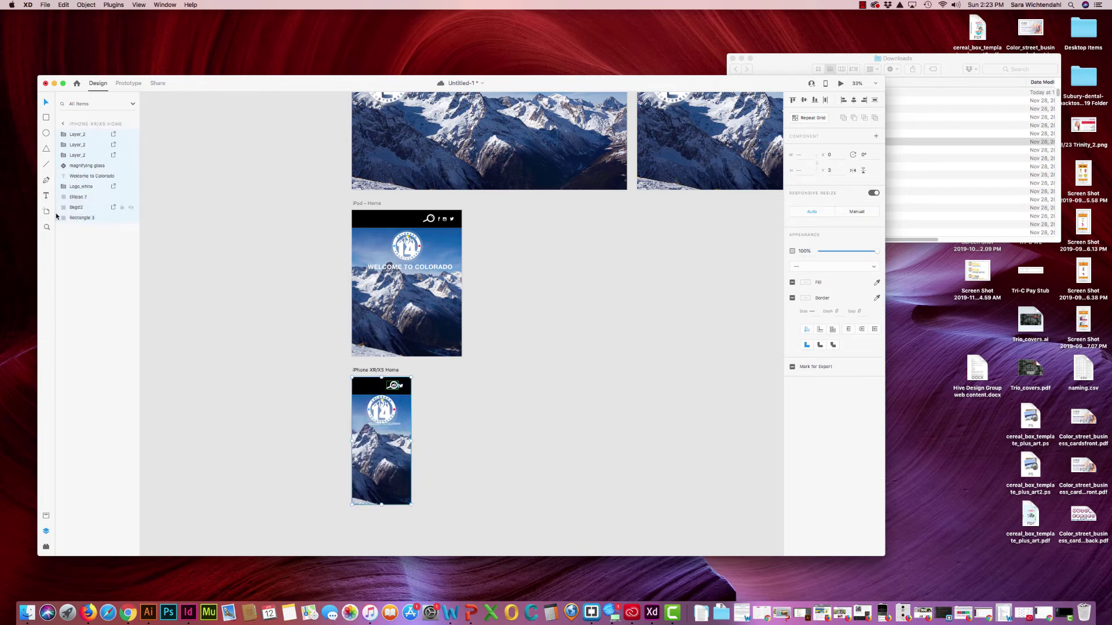
click(406, 407)
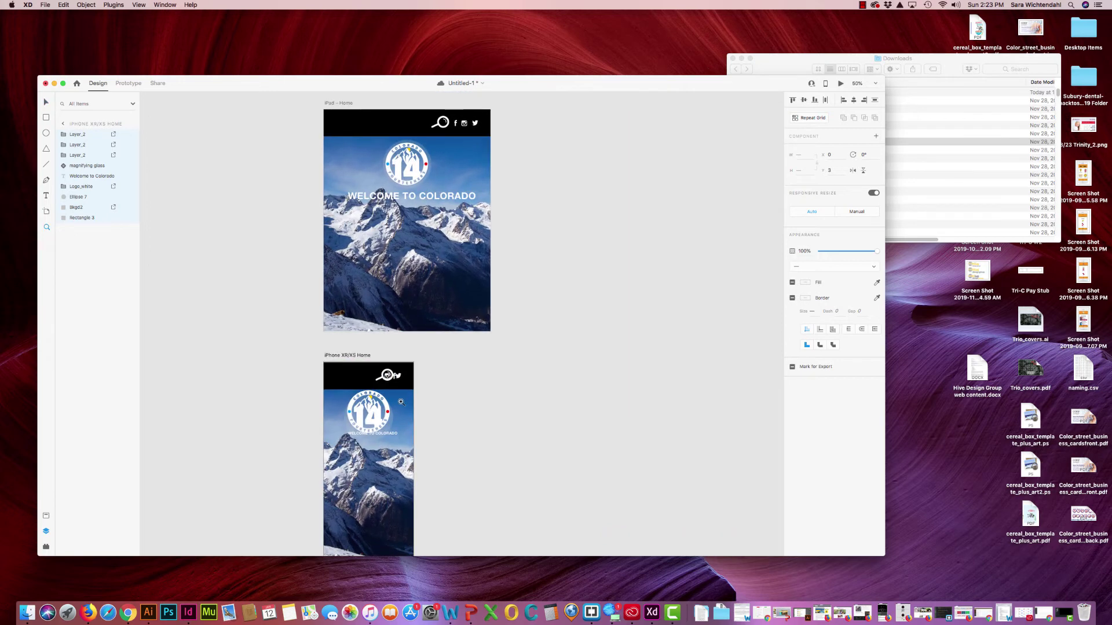
click(407, 408)
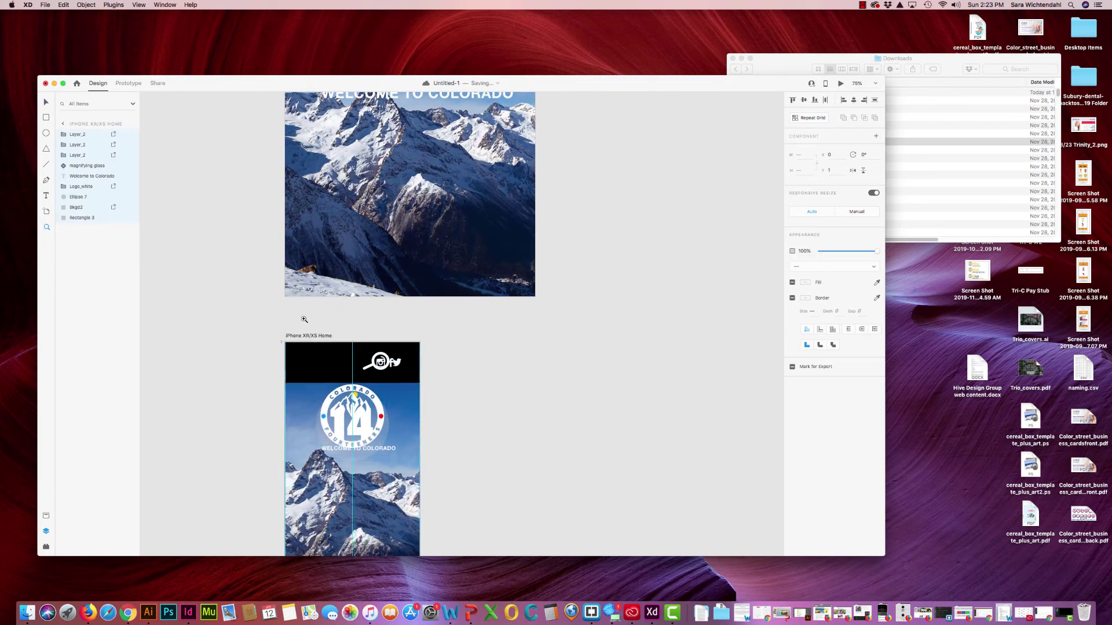
key(Up)
click(44, 100)
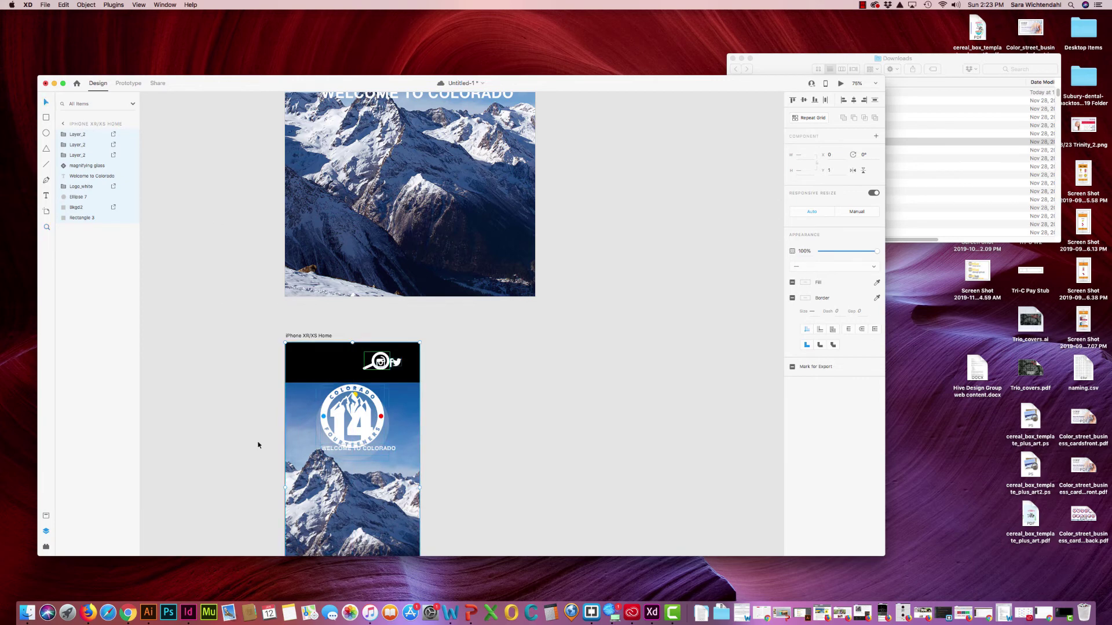
Step: Move the iPhone Welcome to Colorado heading below the logo, and shift the logo with its circle down 20 px
click(258, 446)
drag(378, 448, 378, 461)
click(374, 444)
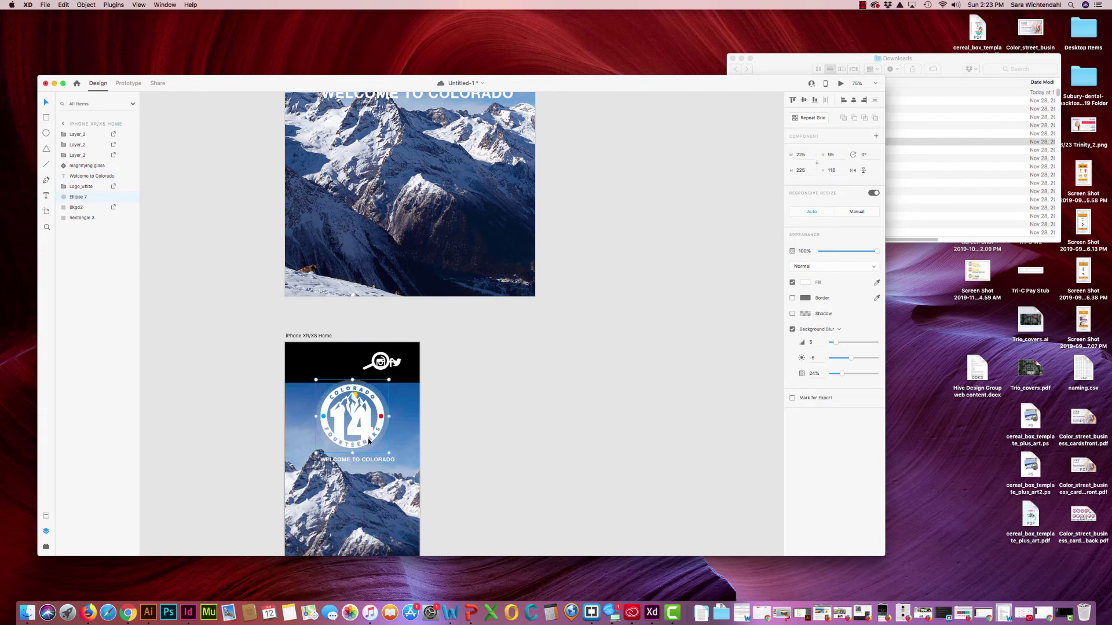
click(253, 426)
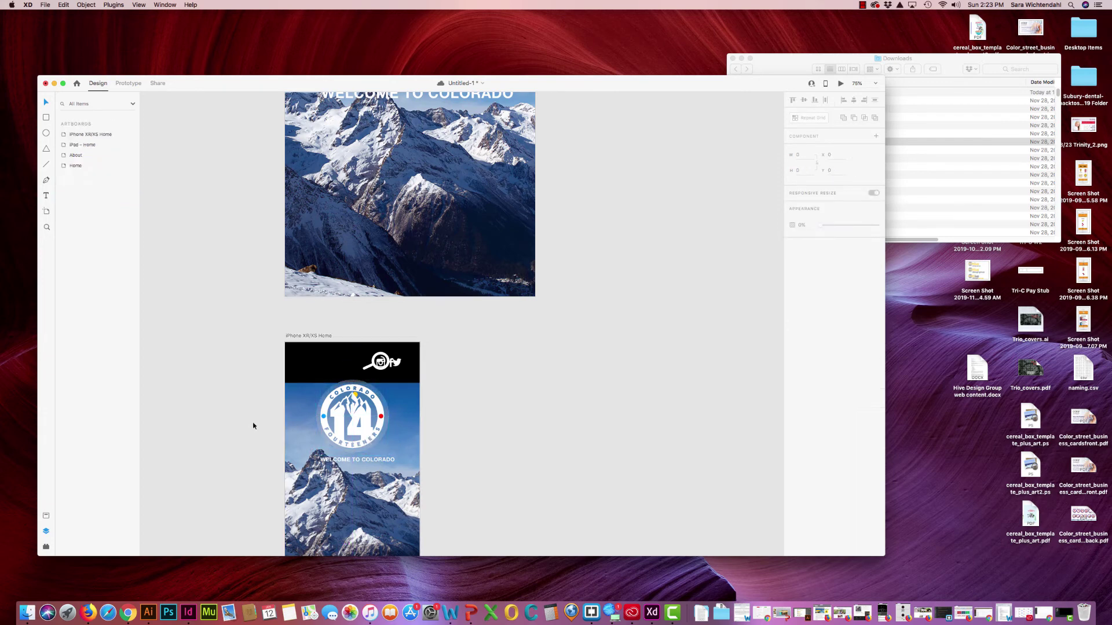
click(339, 424)
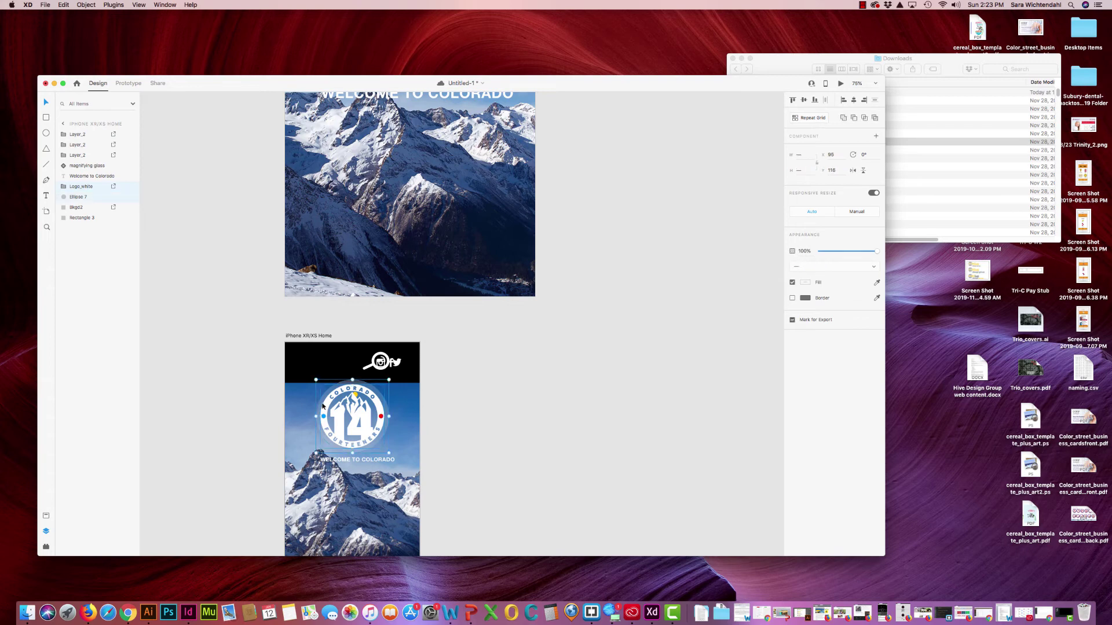
key(shift+Down)
key(shift+Down)
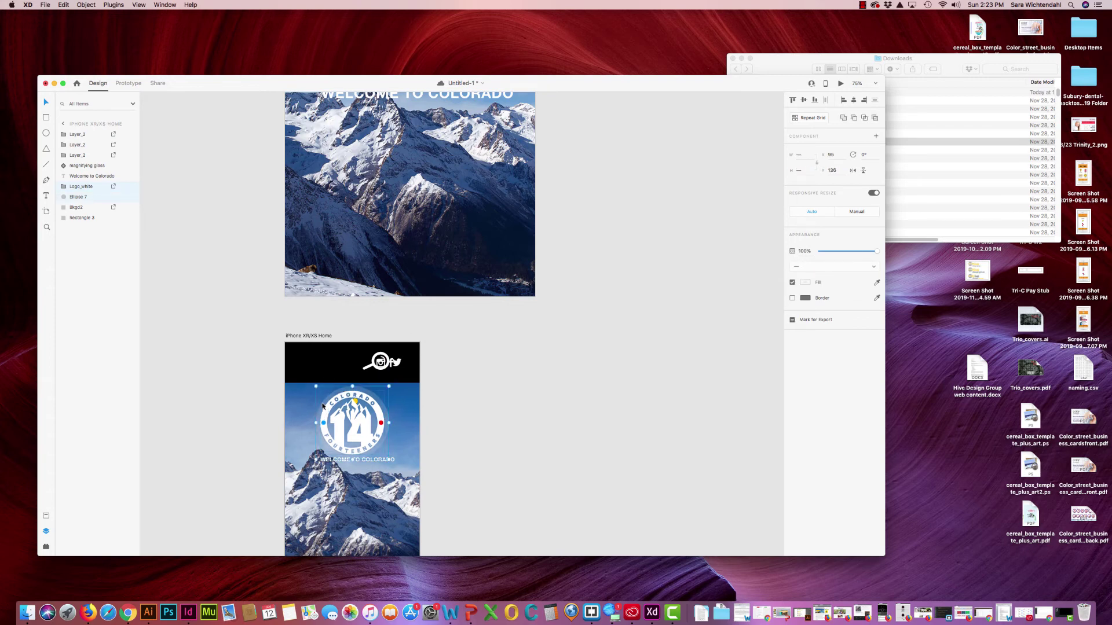
Step: Separate the overlapping iPhone header icons by shifting the magnifying glass 60 px left and the Twitter icon slightly right
click(372, 367)
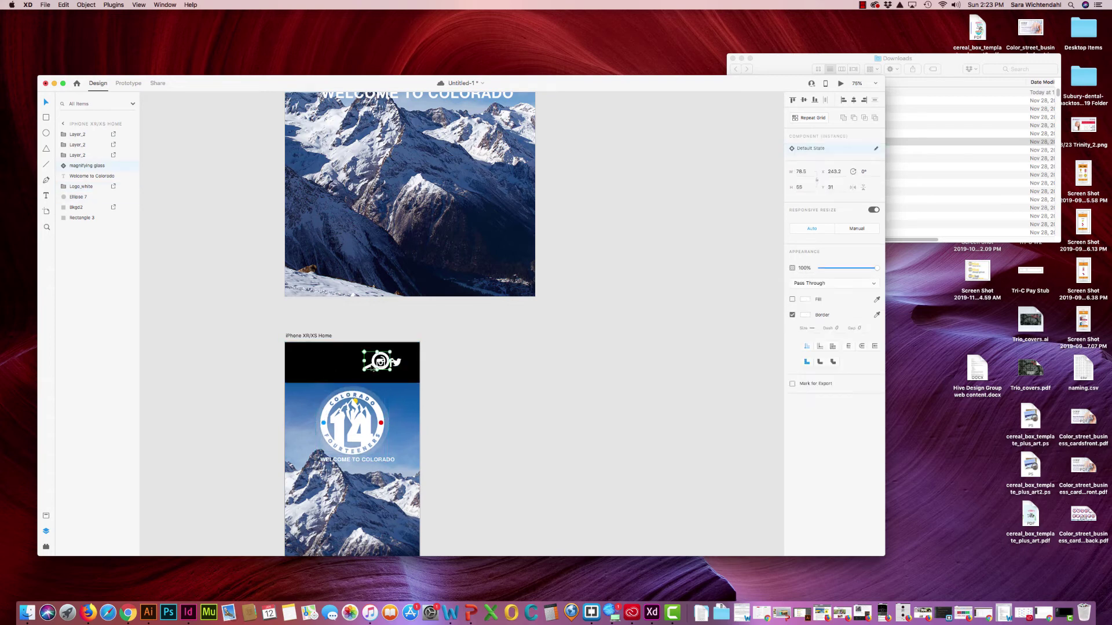
key(shift+Left)
key(shift+Left)
key(shift+Left)
key(shift+Left)
key(shift+Left)
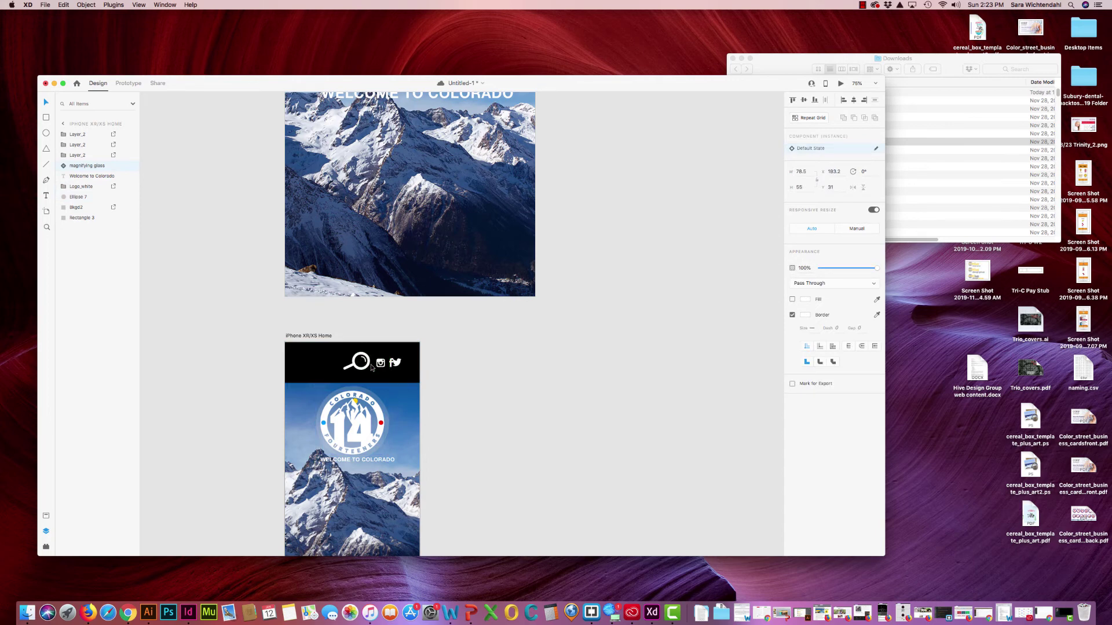
click(399, 365)
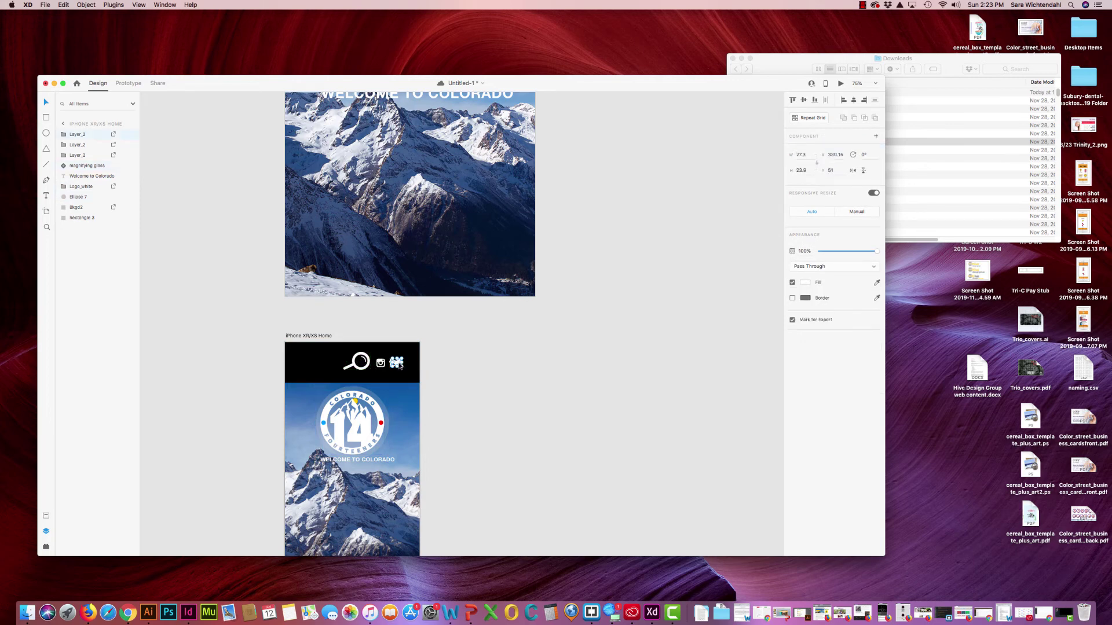
key(shift+Right)
key(shift+Right)
Step: Move the magnifying glass to the left end of the iPhone header bar
click(356, 369)
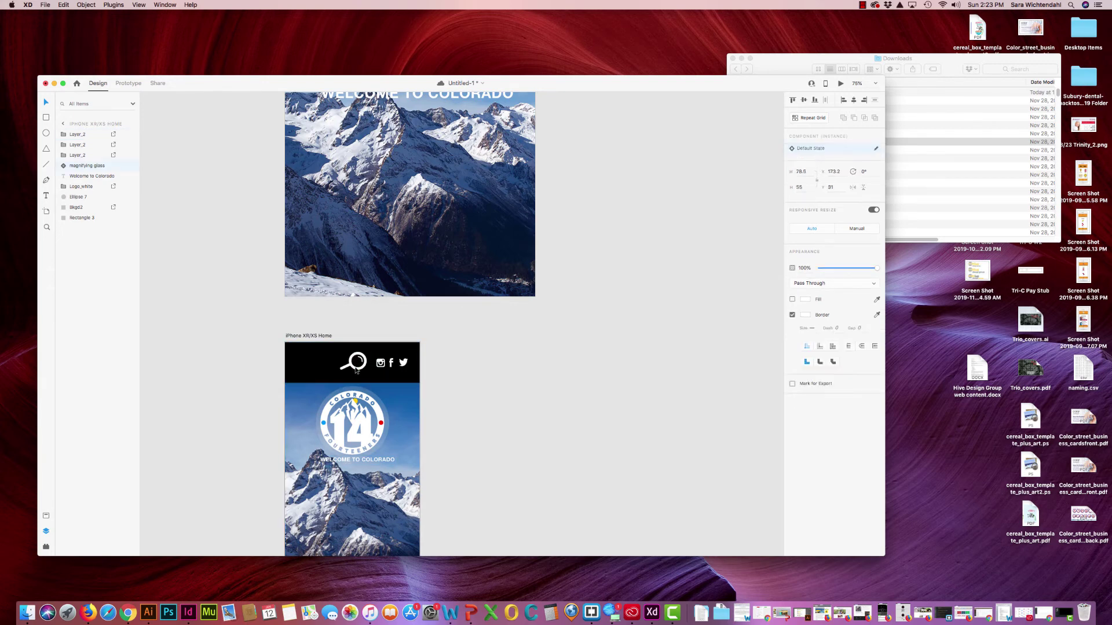
key(shift+Left)
key(shift+Left)
key(shift+Left)
key(shift+Left)
key(shift+Left)
key(shift+Left)
key(shift+Left)
key(shift+Left)
key(shift+Left)
key(shift+Left)
key(shift+Left)
key(shift+Left)
key(shift+Left)
key(shift+Left)
Step: Enlarge the Instagram, Facebook and Twitter icons together in the iPhone header
click(428, 371)
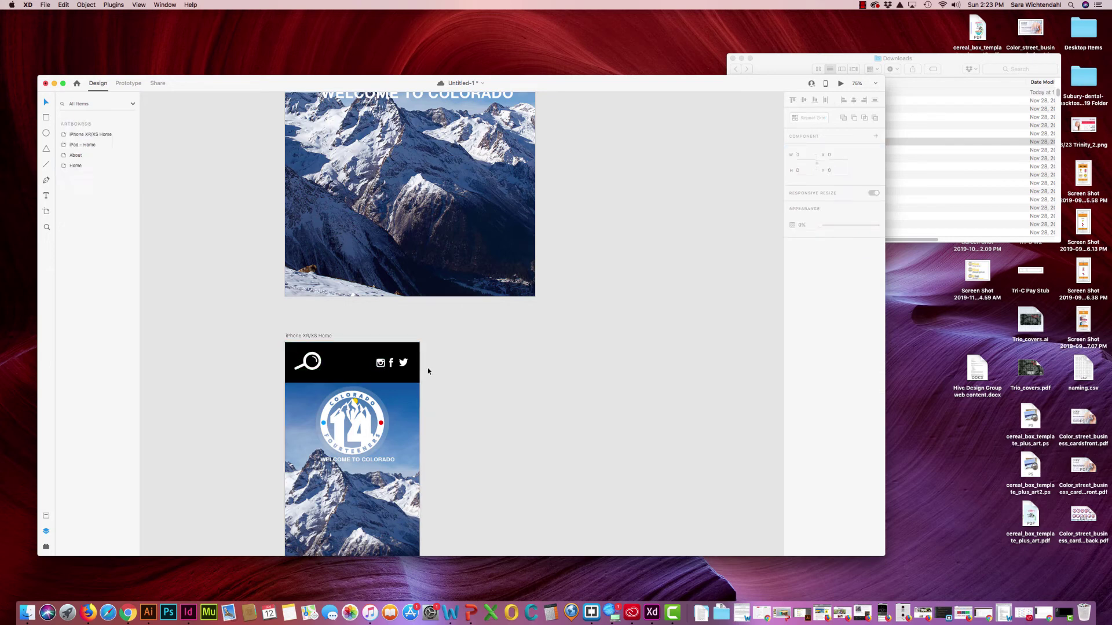
drag(428, 371, 360, 368)
click(253, 422)
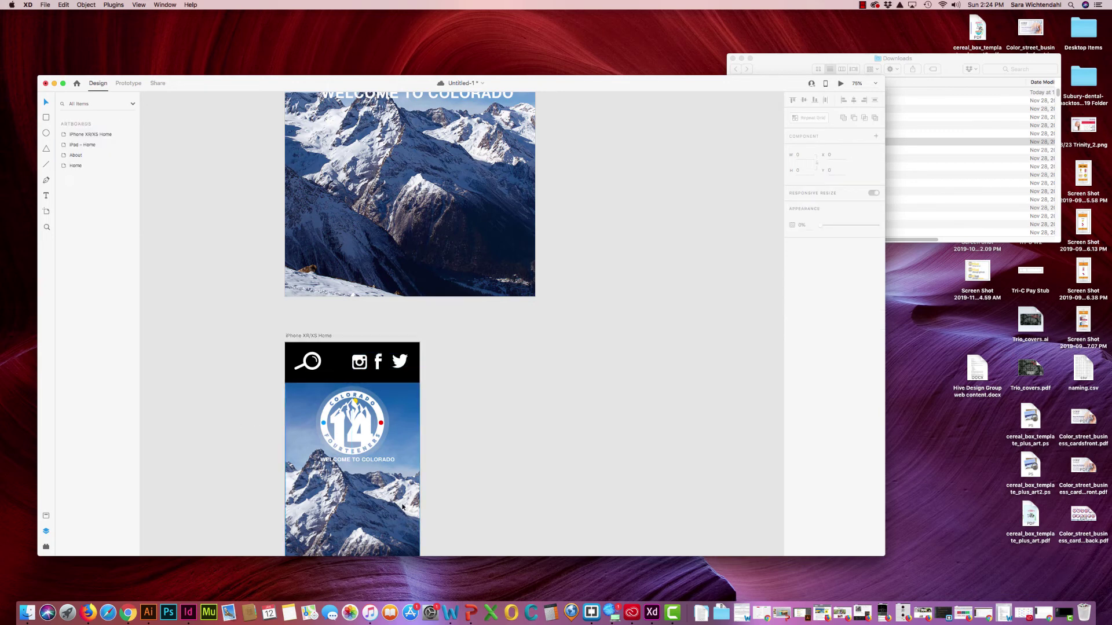
Step: Set the iPhone Welcome to Colorado heading to font size 45 and center it beneath the logo
click(388, 460)
scroll(498, 400, down, 2)
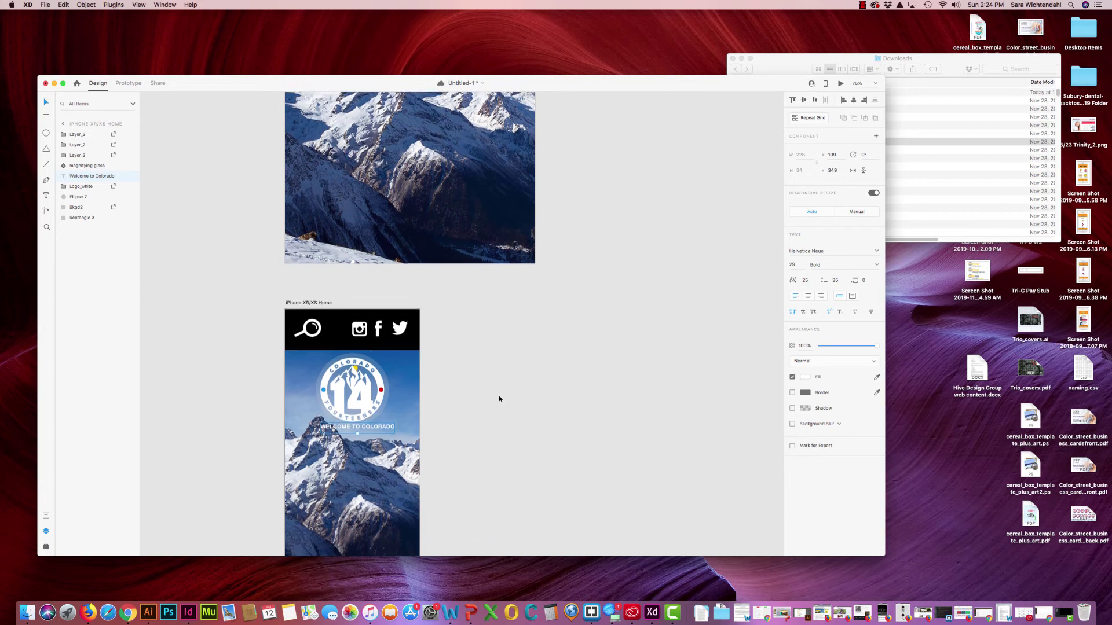
scroll(498, 398, up, 3)
scroll(499, 399, down, 2)
scroll(498, 400, down, 3)
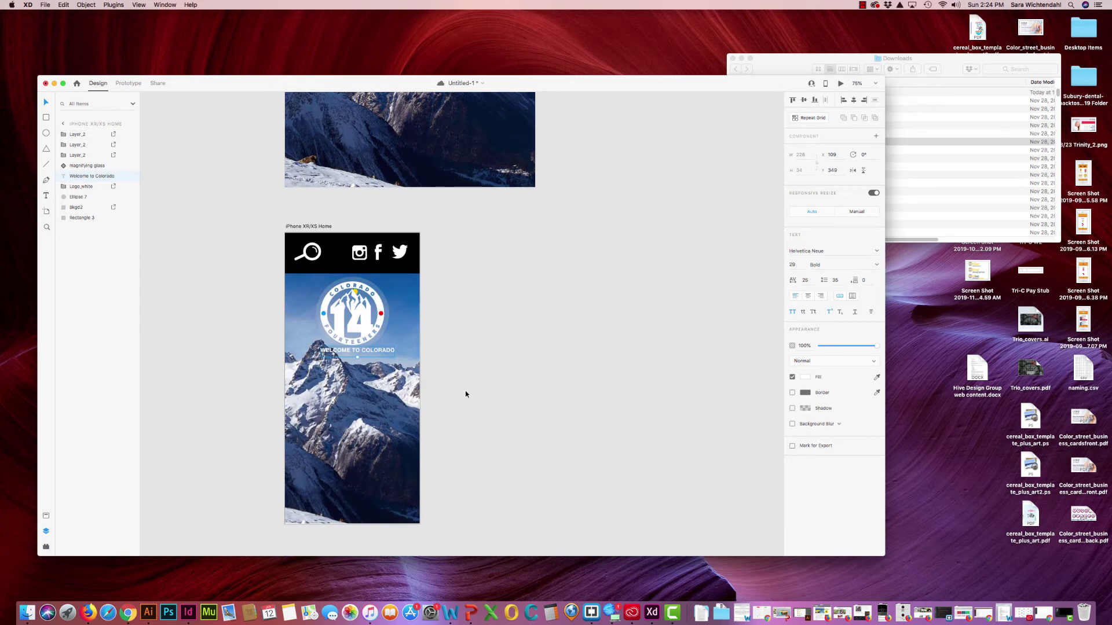
key(super+s)
text(45)
key(Return)
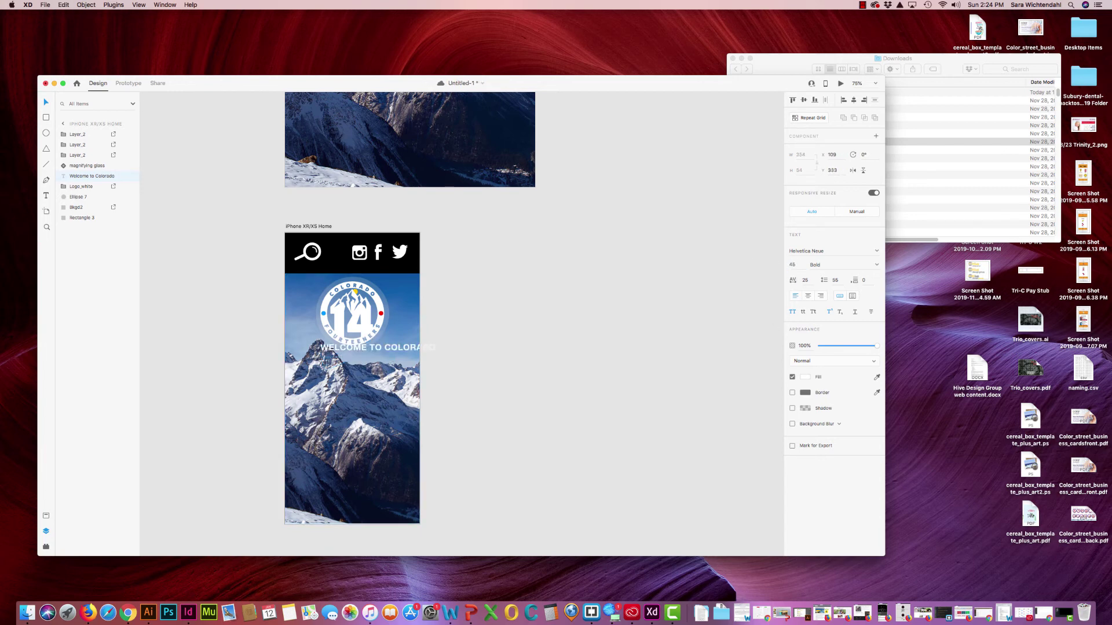
drag(391, 349, 366, 357)
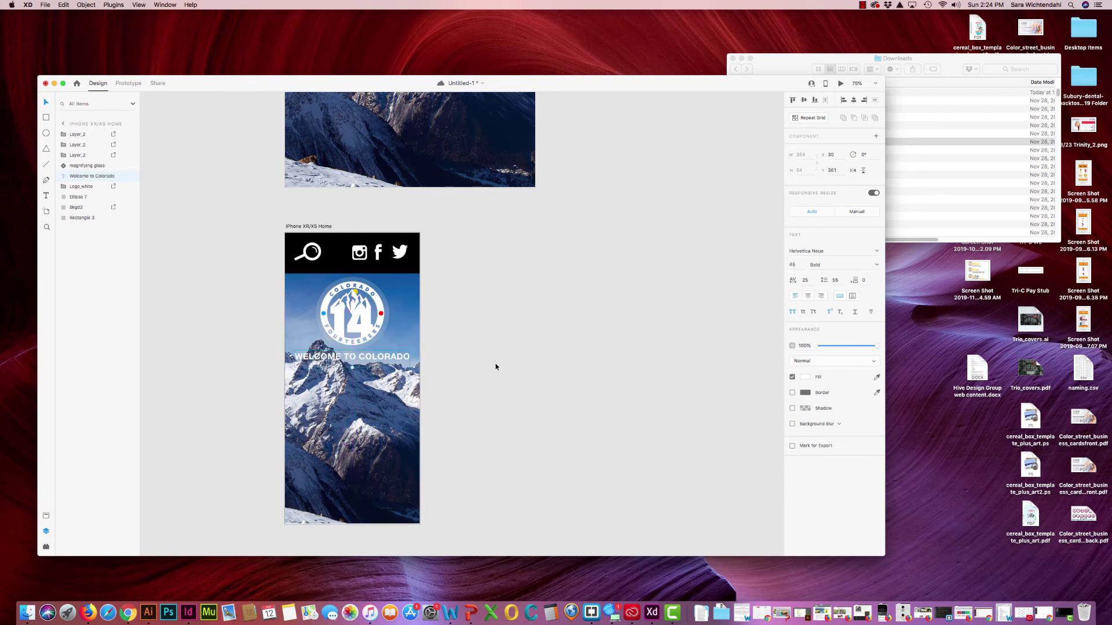
Step: Shrink the iPhone logo together with its circle, keeping both centered below the header bar
click(363, 341)
key(Escape)
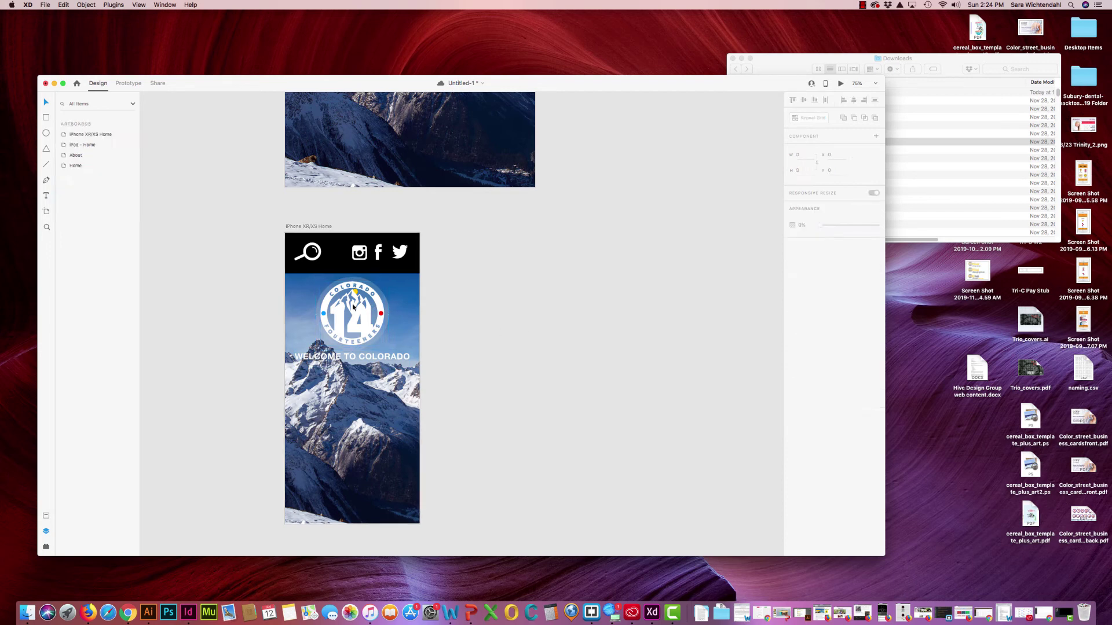
click(371, 311)
shift+click(379, 296)
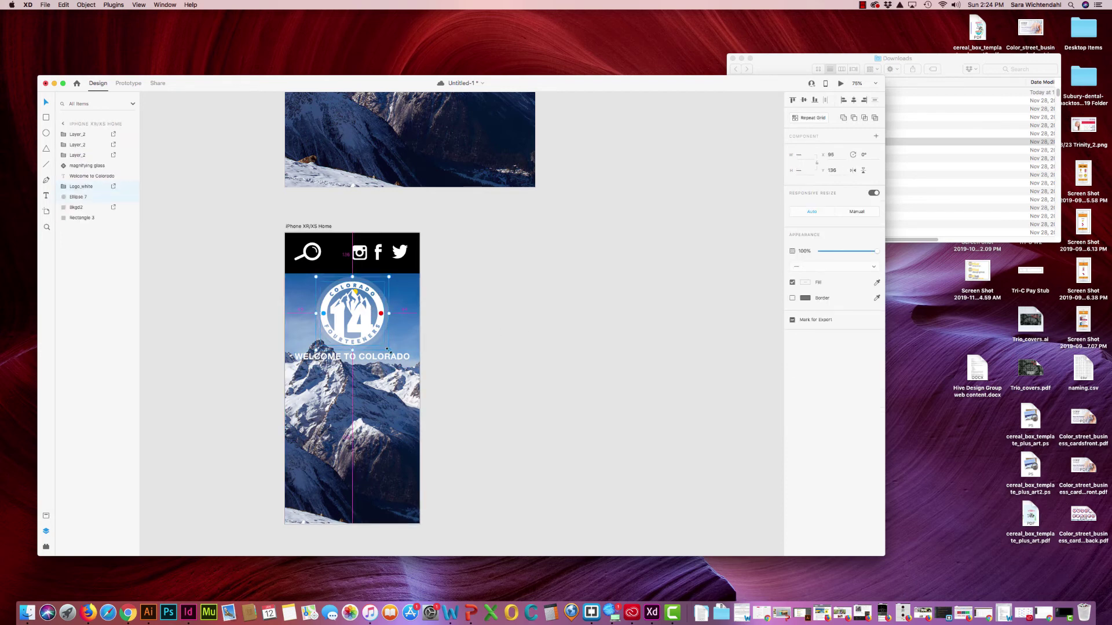
drag(388, 350, 386, 343)
key(shift+Up)
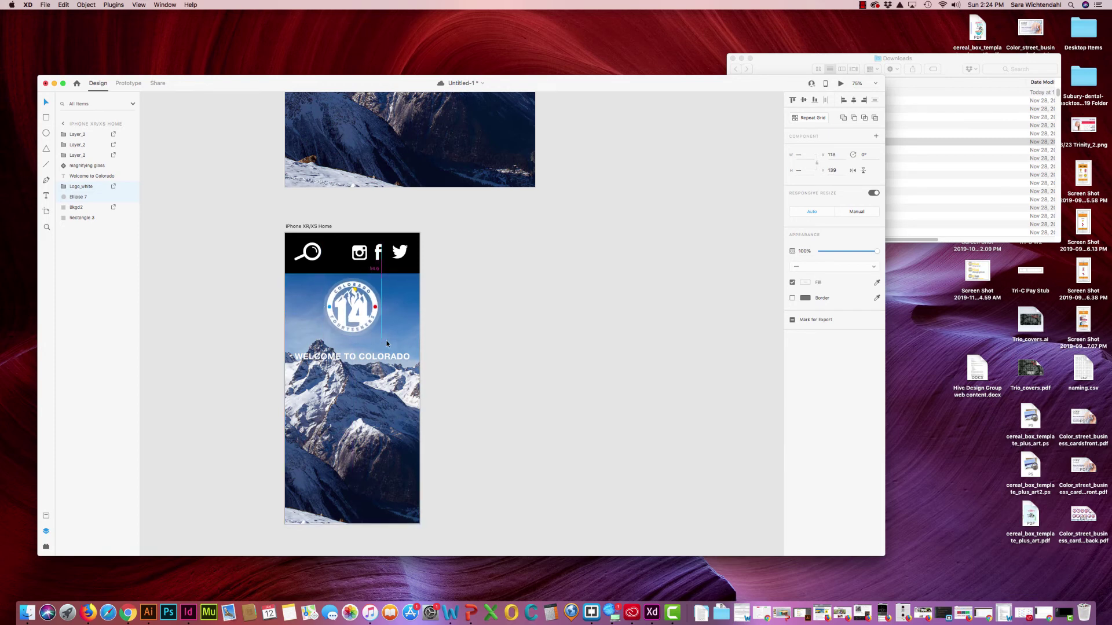
Step: Raise the iPhone Welcome to Colorado heading 30 px toward the smaller logo
click(373, 361)
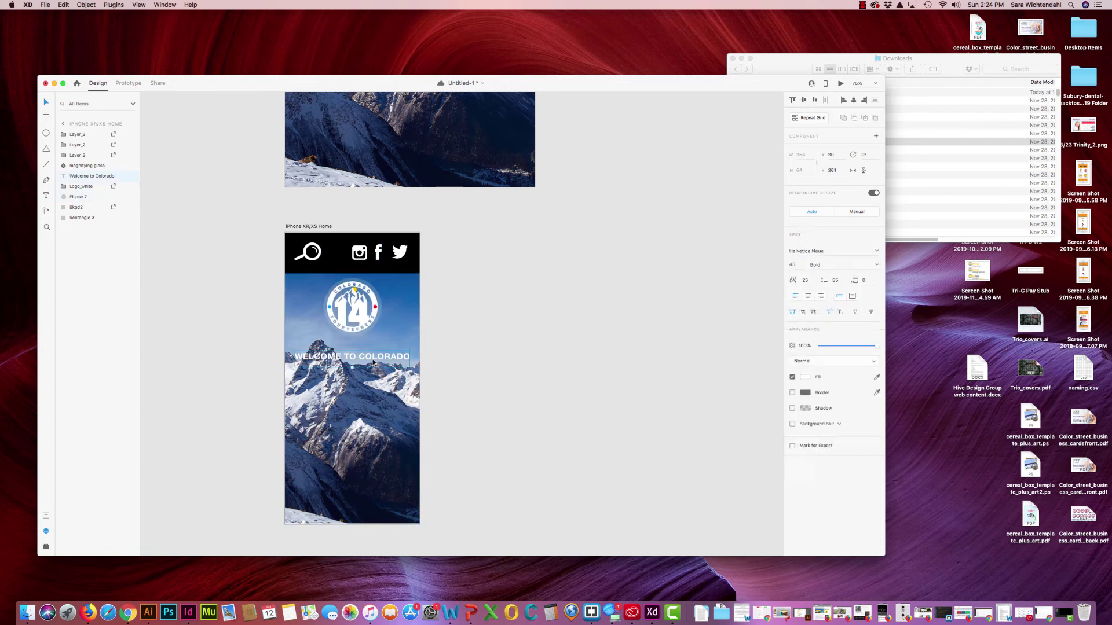
key(shift+Up)
key(shift+Up)
key(shift+Up)
key(shift+Up)
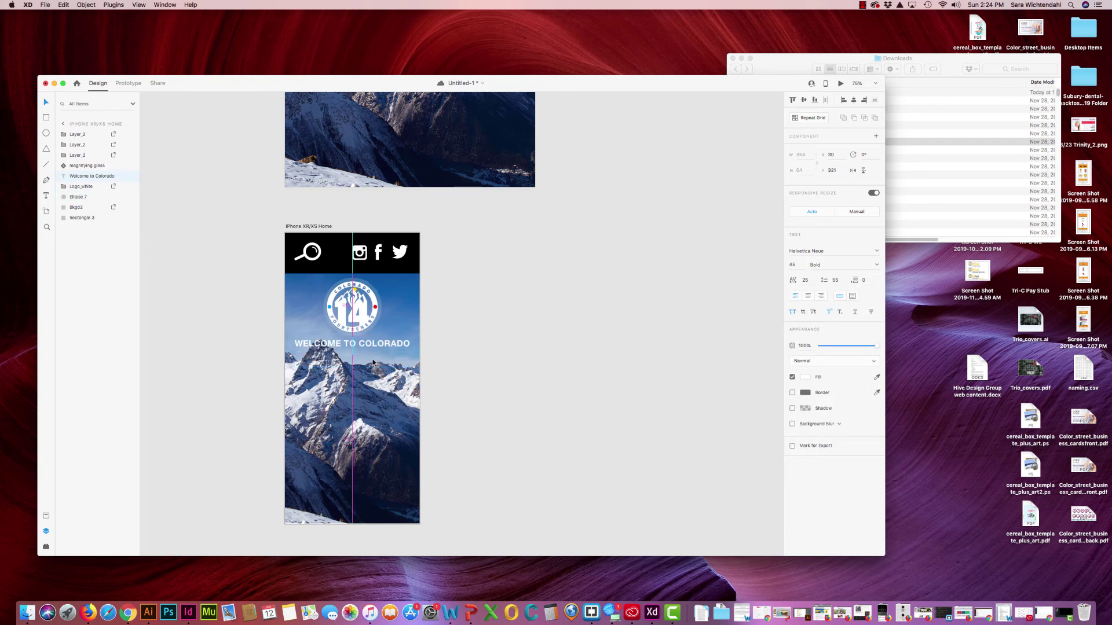
key(shift+Down)
Step: Save the document with the Home, iPad and iPhone artboards in view
key(super+minus)
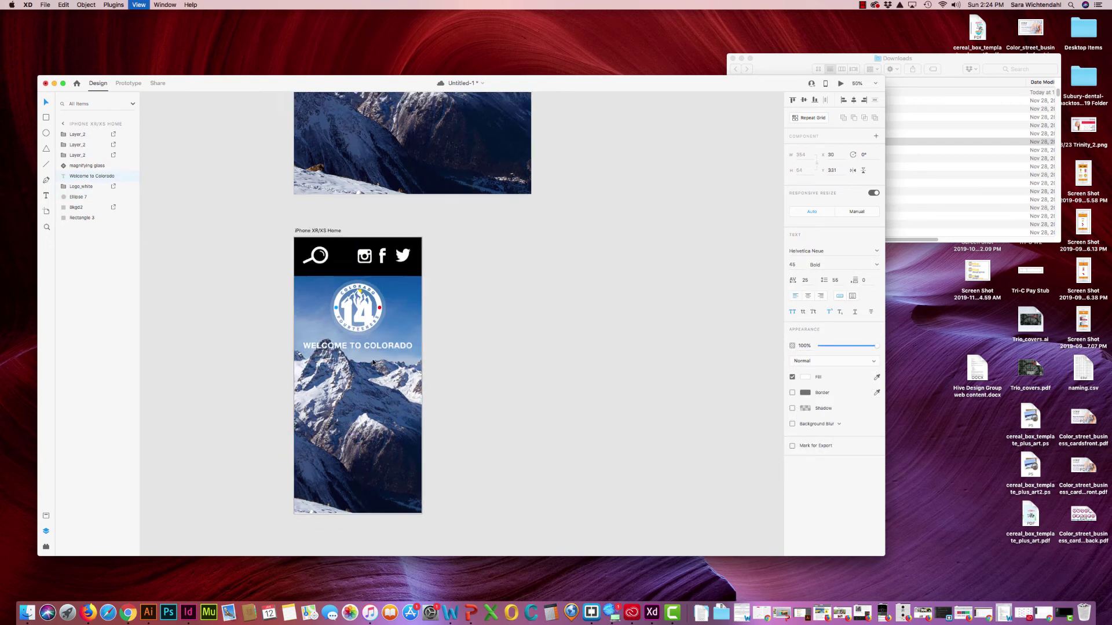
click(512, 386)
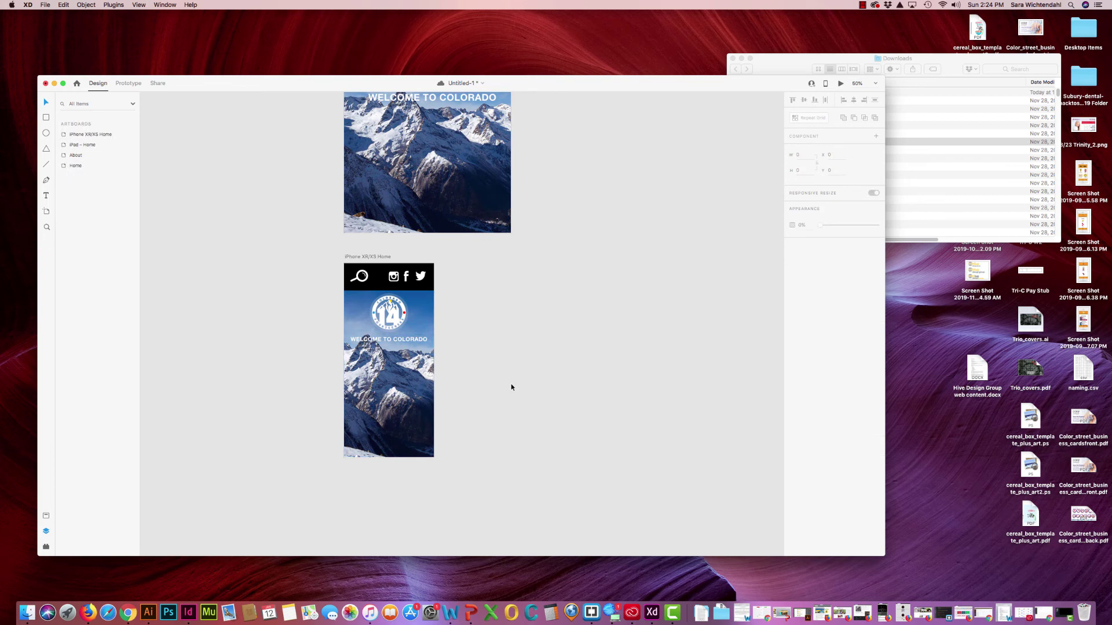
key(super+minus)
scroll(531, 356, up, 5)
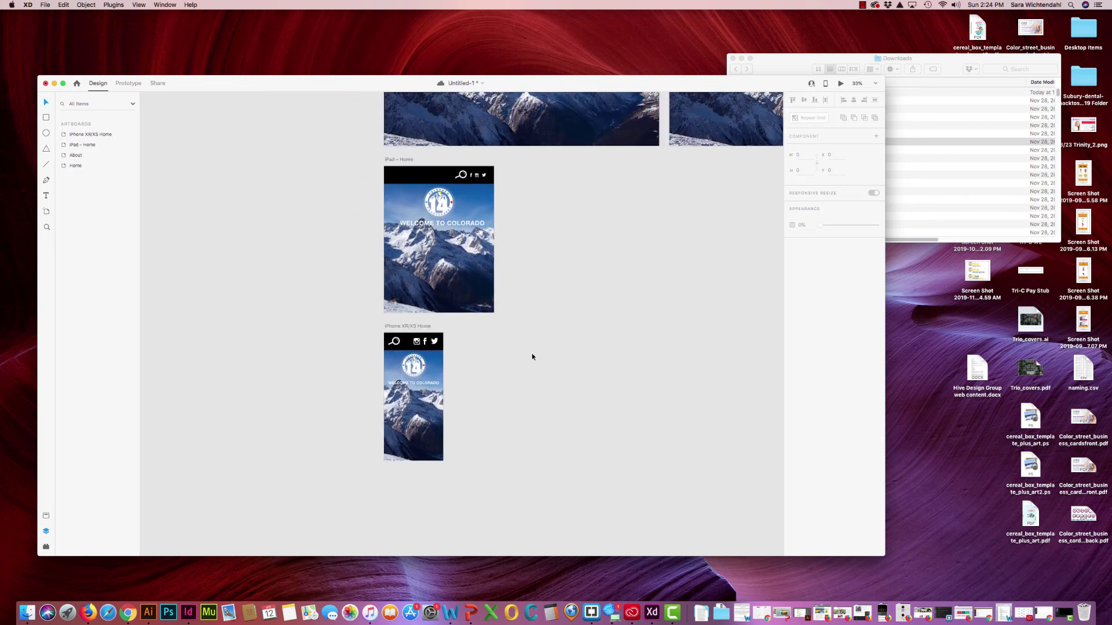
scroll(531, 357, up, 5)
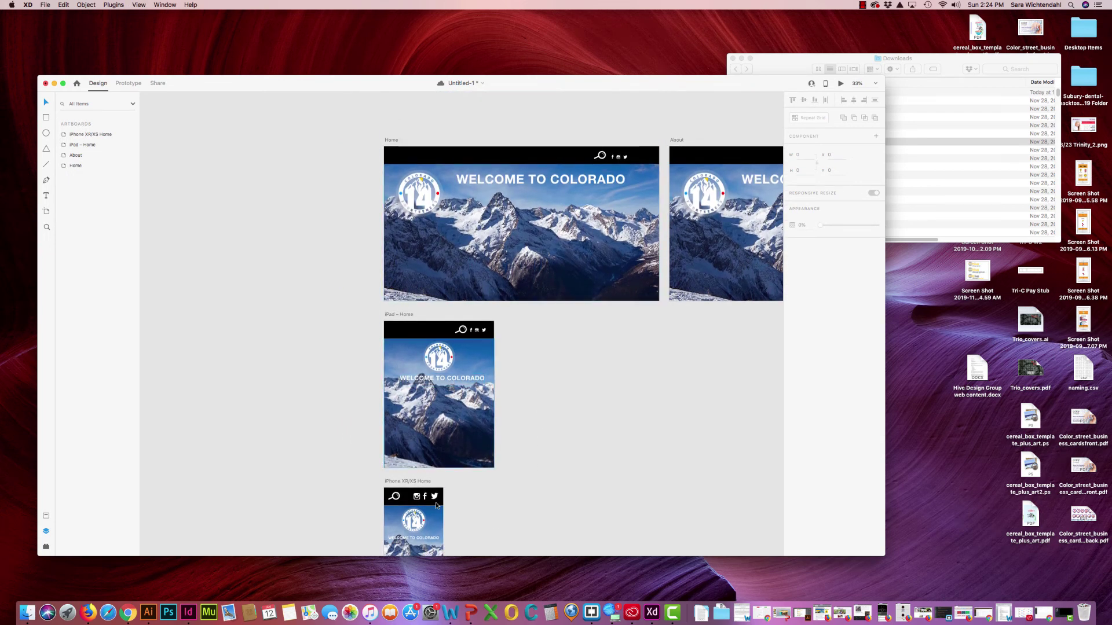
key(super+s)
scroll(554, 503, down, 2)
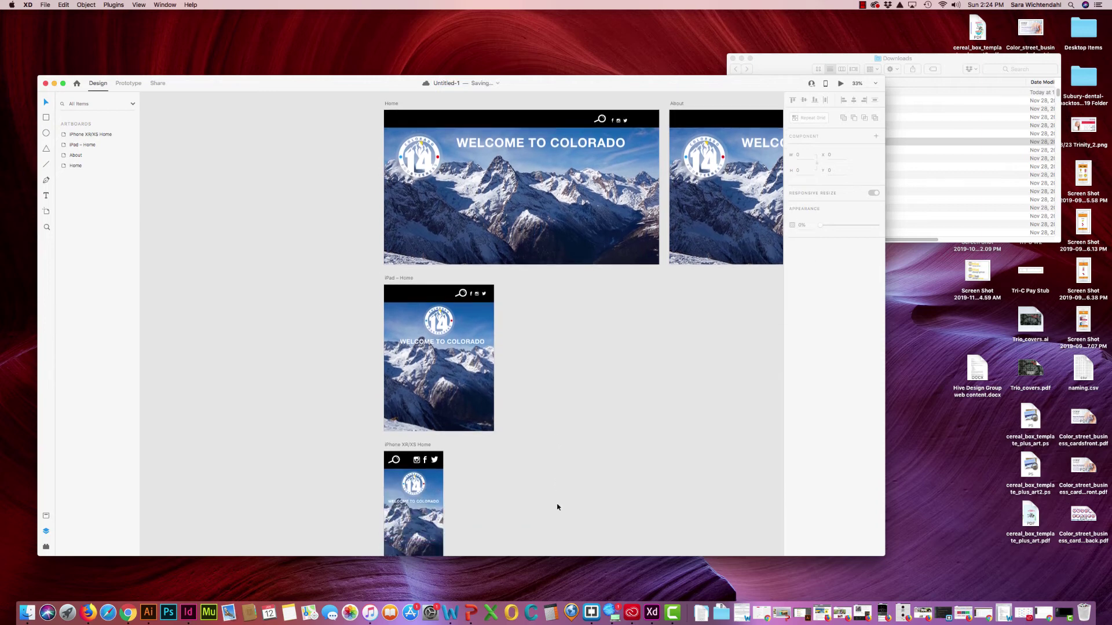
scroll(557, 507, down, 1)
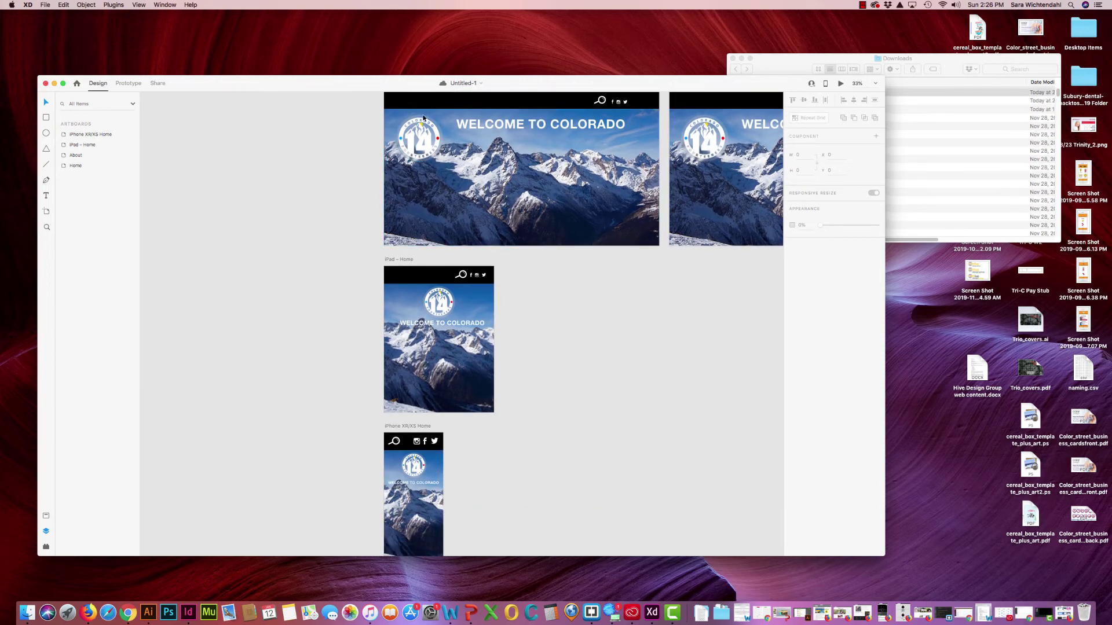
Step: Open the web page for the free Wires wireframe UI kits and look through its template previews and download option
drag(397, 86, 395, 67)
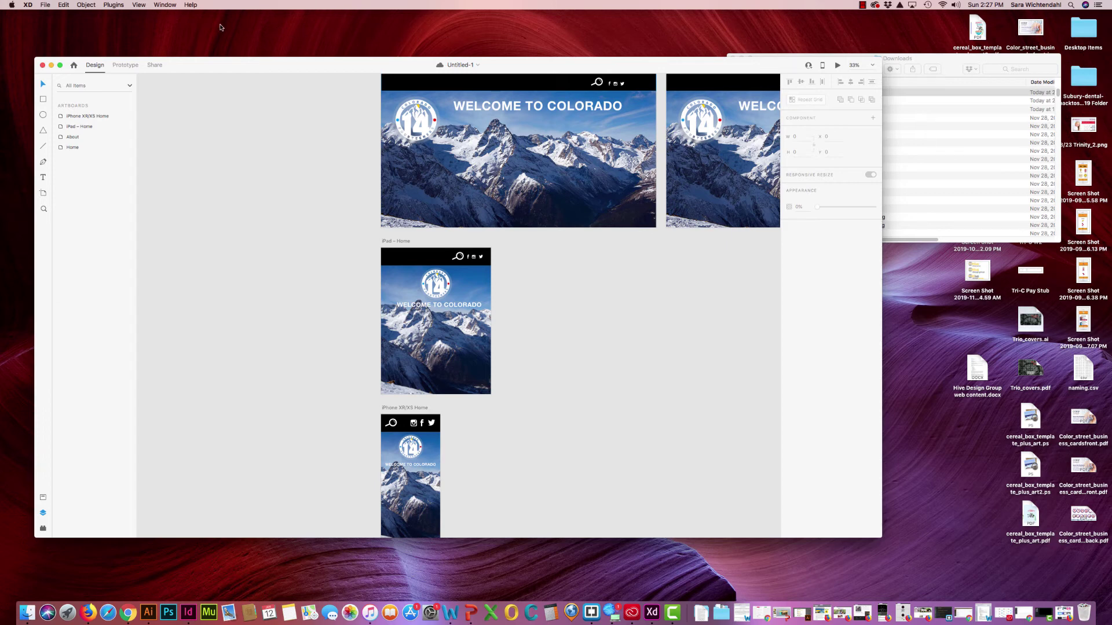
click(45, 5)
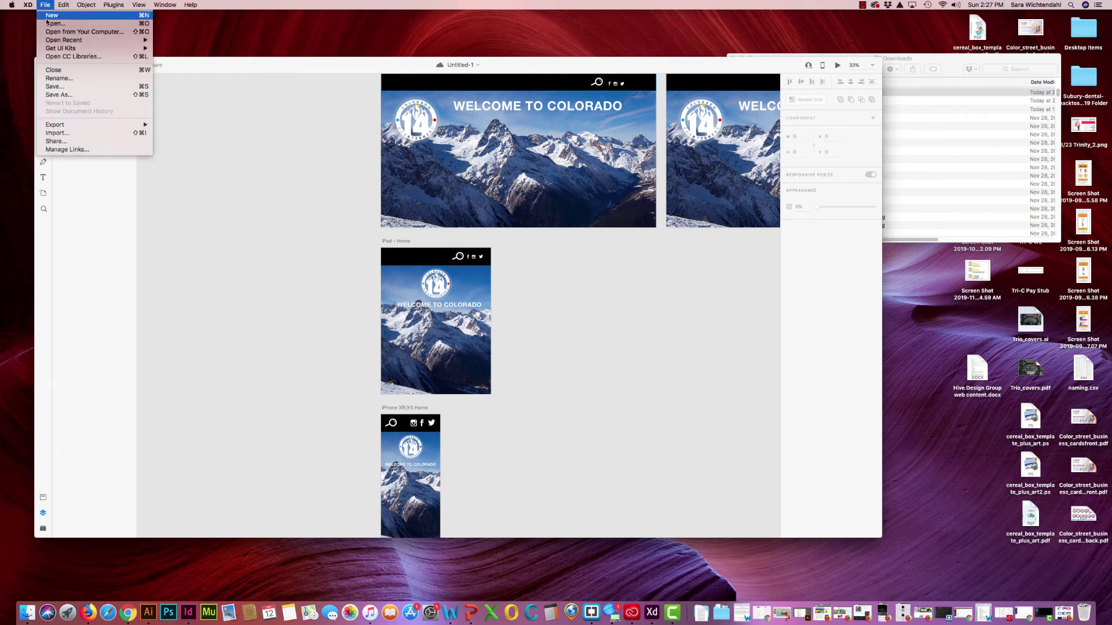
mouse_move(66, 48)
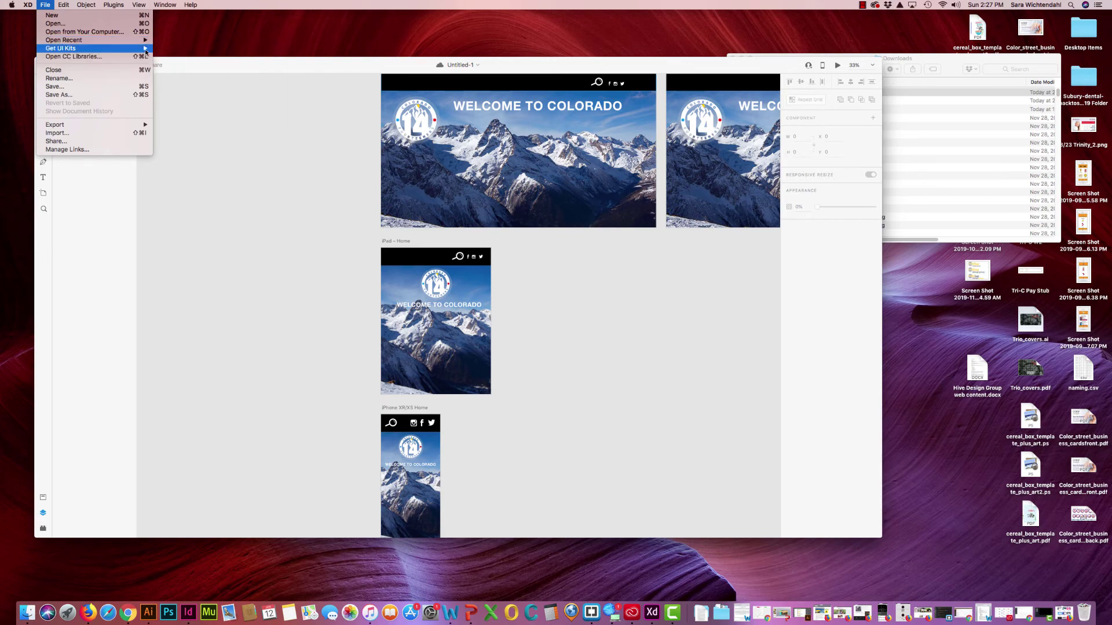
mouse_move(146, 49)
click(191, 76)
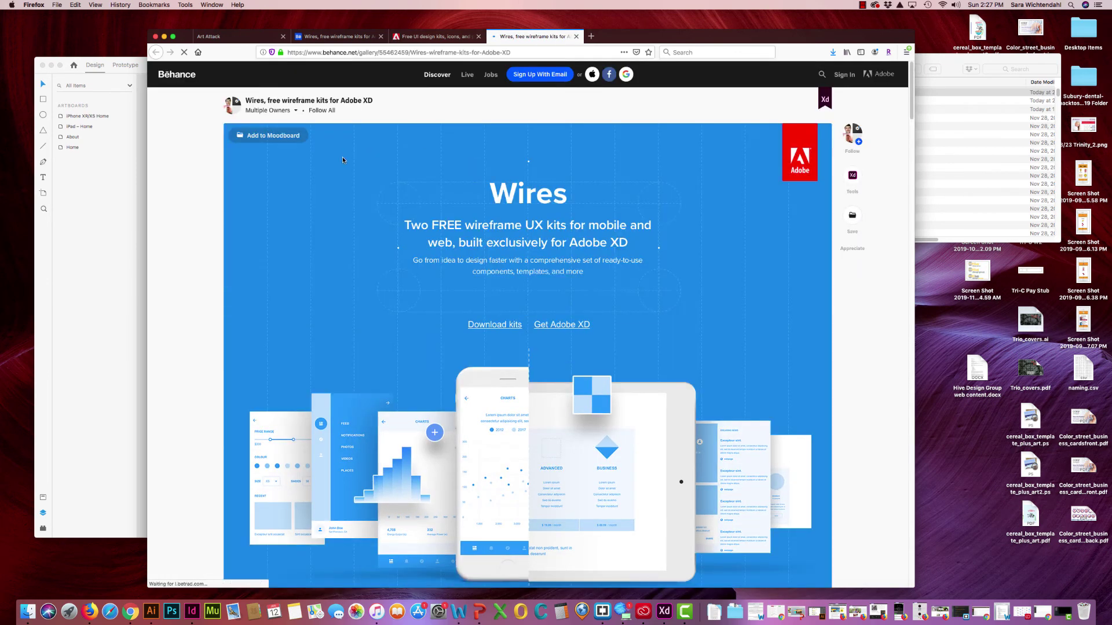
scroll(452, 224, down, 15)
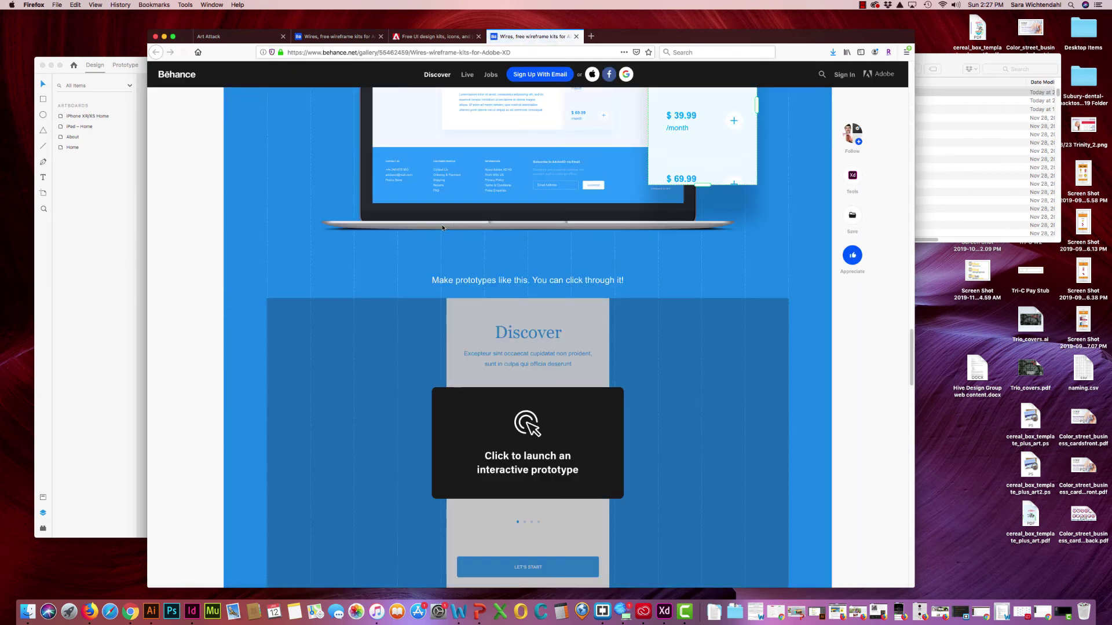
scroll(452, 224, up, 15)
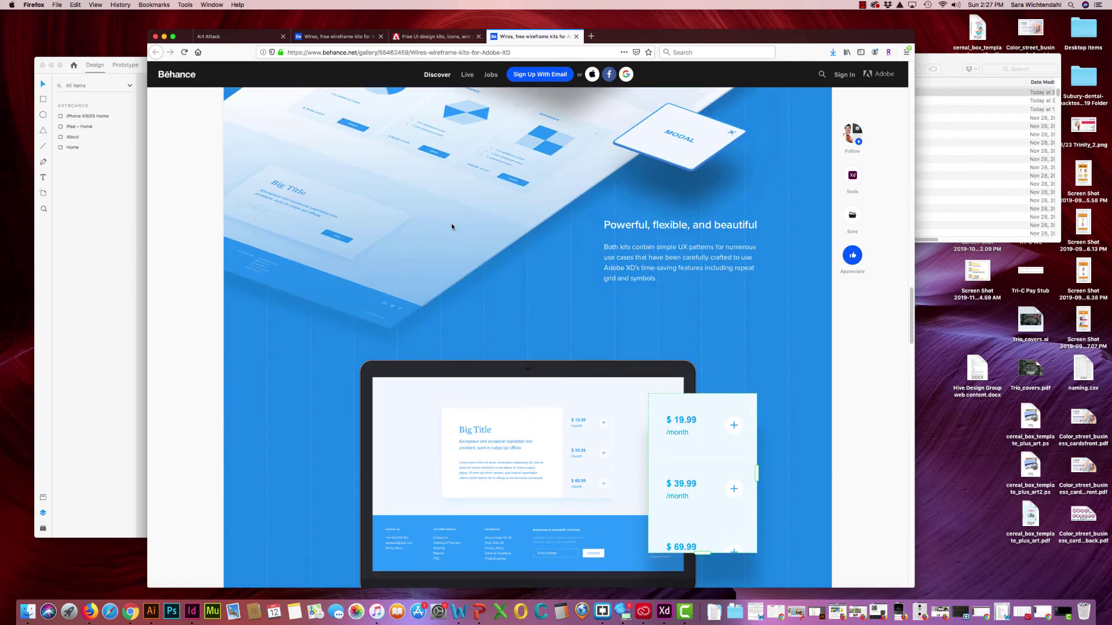
scroll(449, 223, up, 20)
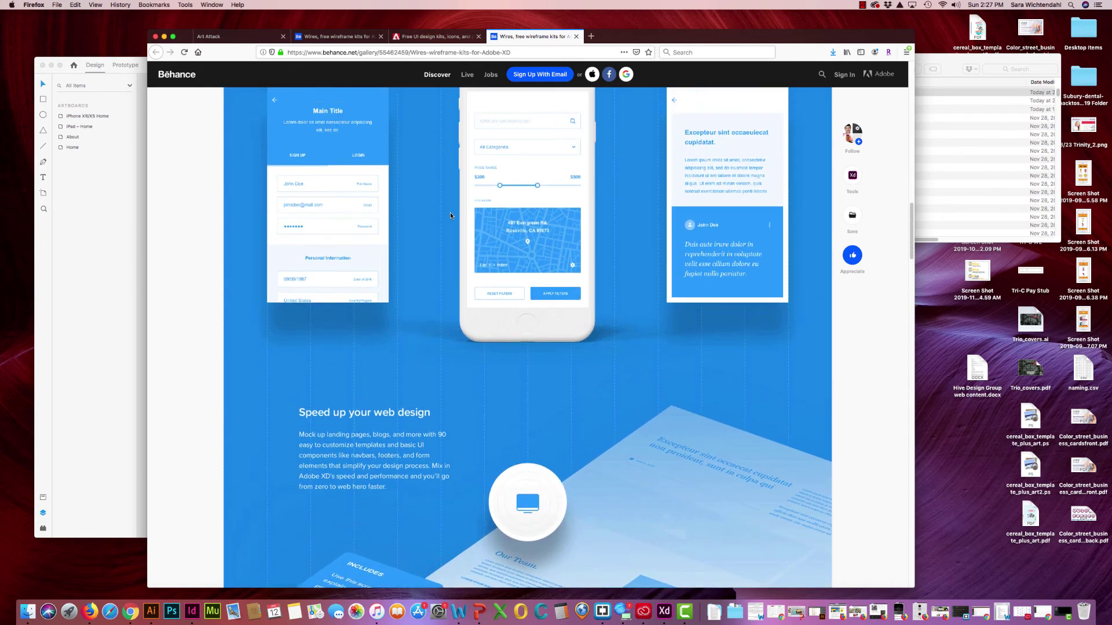
scroll(449, 211, up, 20)
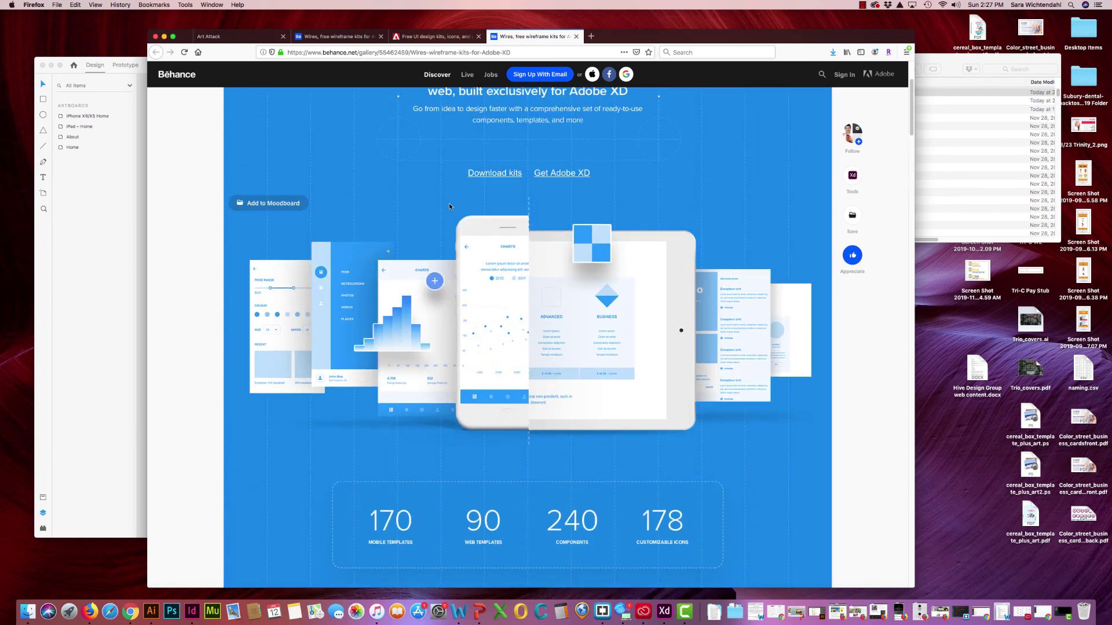
scroll(450, 207, up, 3)
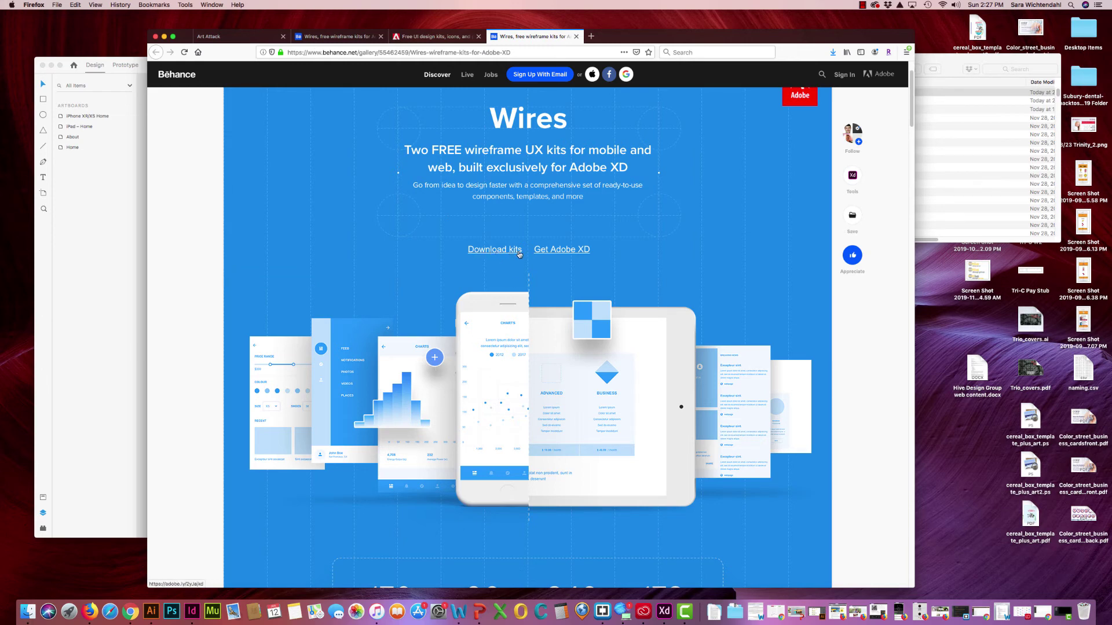
Step: Open Wires - Web.xd from the Wires-2 folder in Downloads and enlarge its document window
click(960, 60)
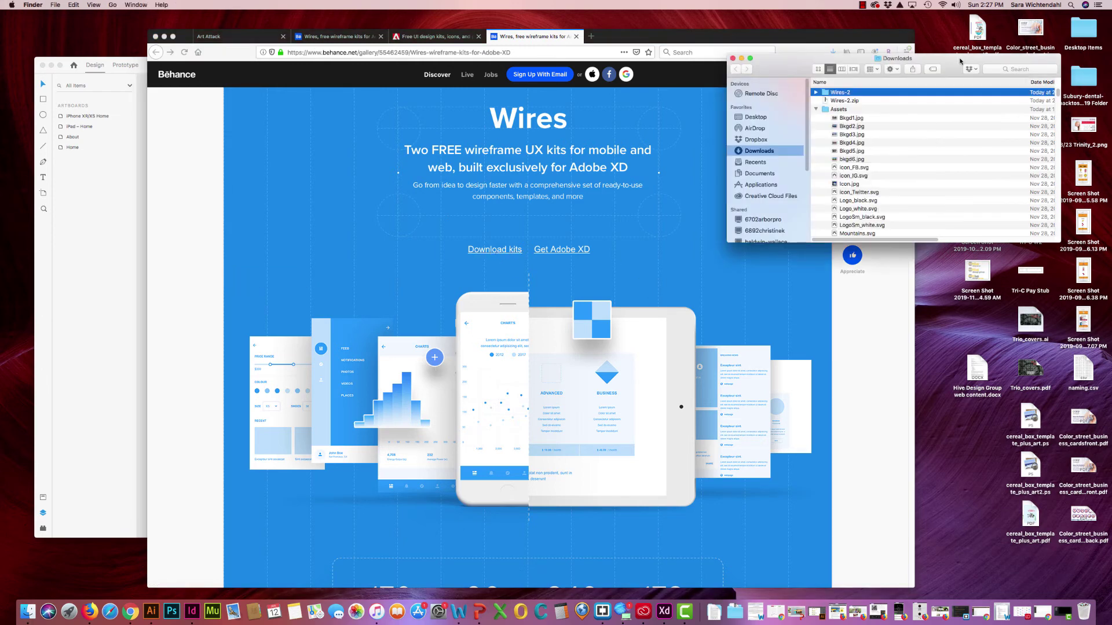
click(816, 93)
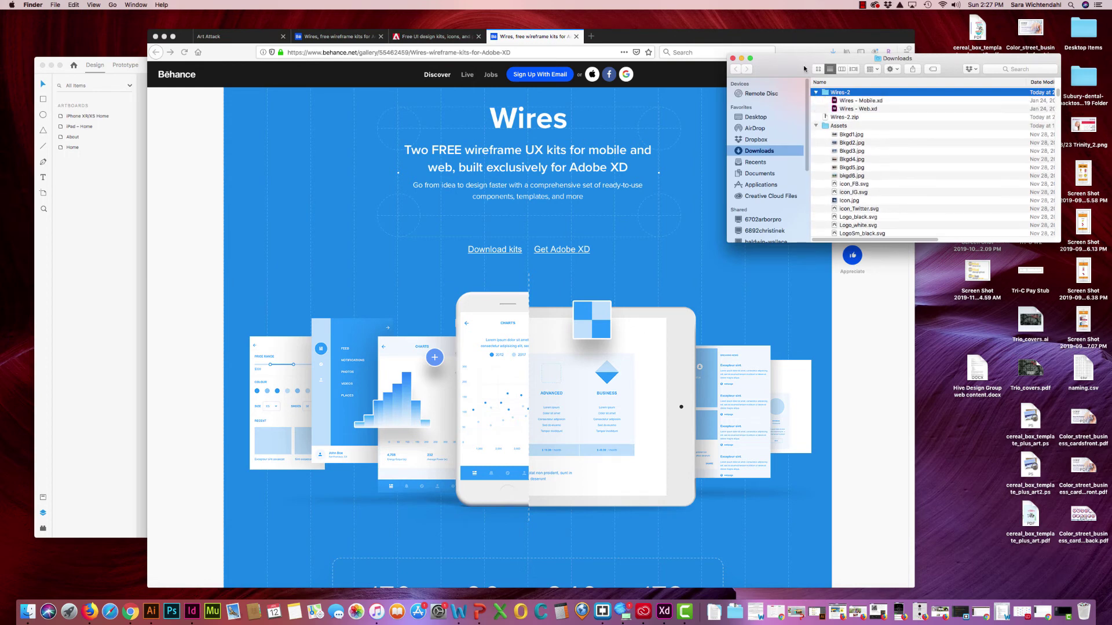
drag(838, 58, 568, 57)
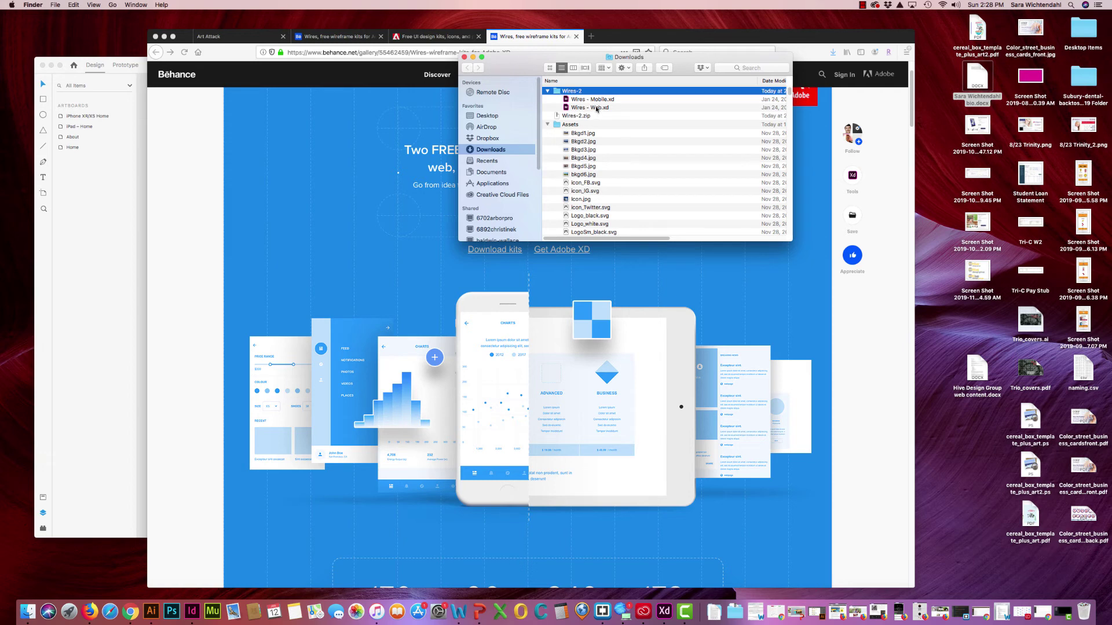
click(579, 107)
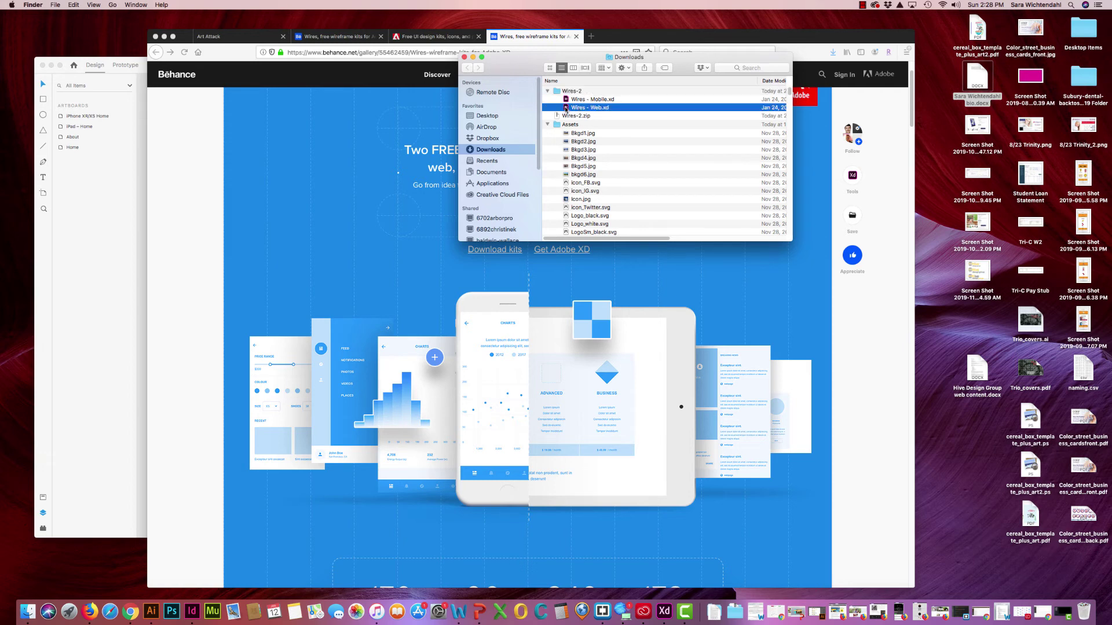
double_click(566, 109)
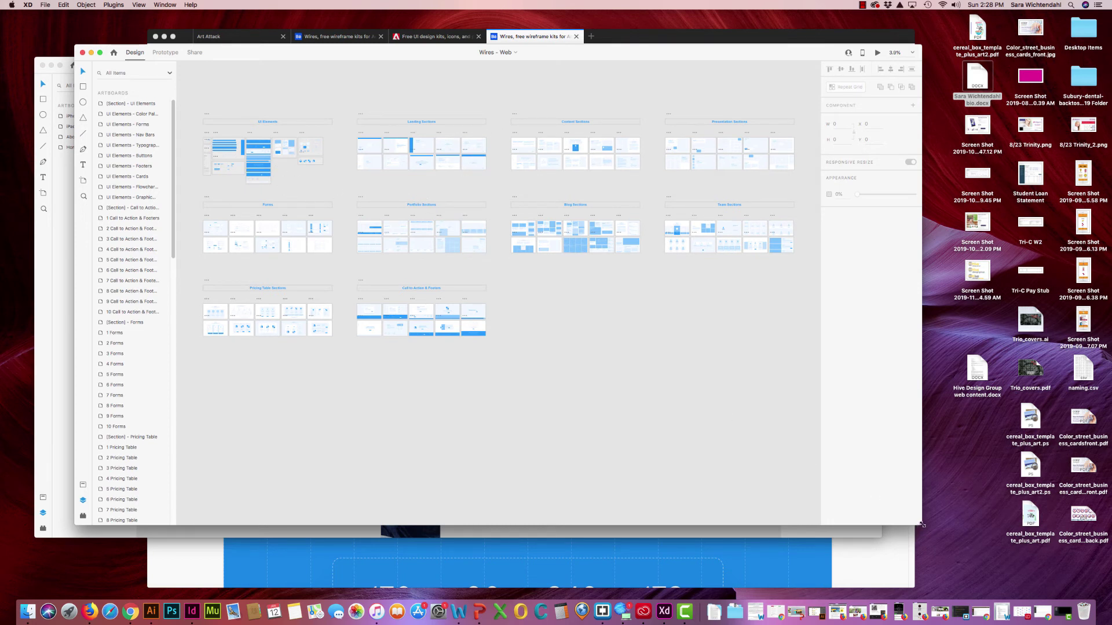
drag(918, 527, 1003, 531)
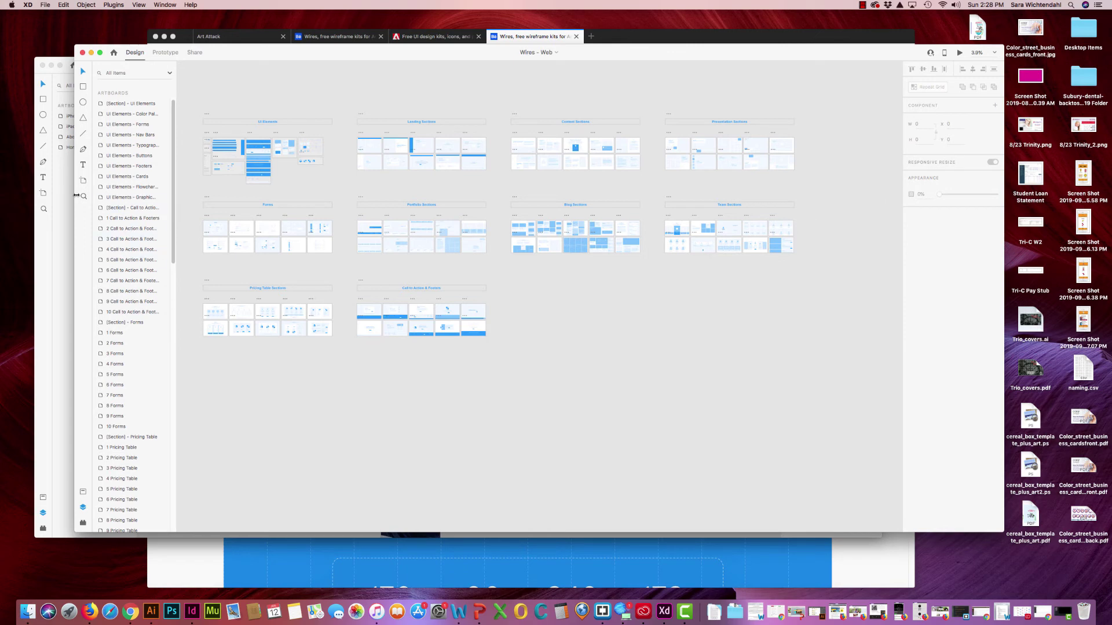
Step: Examine the kit's UI Elements artboards, including the color palette, nav bars, buttons, footers, cards and flowcharts
key(z)
click(270, 240)
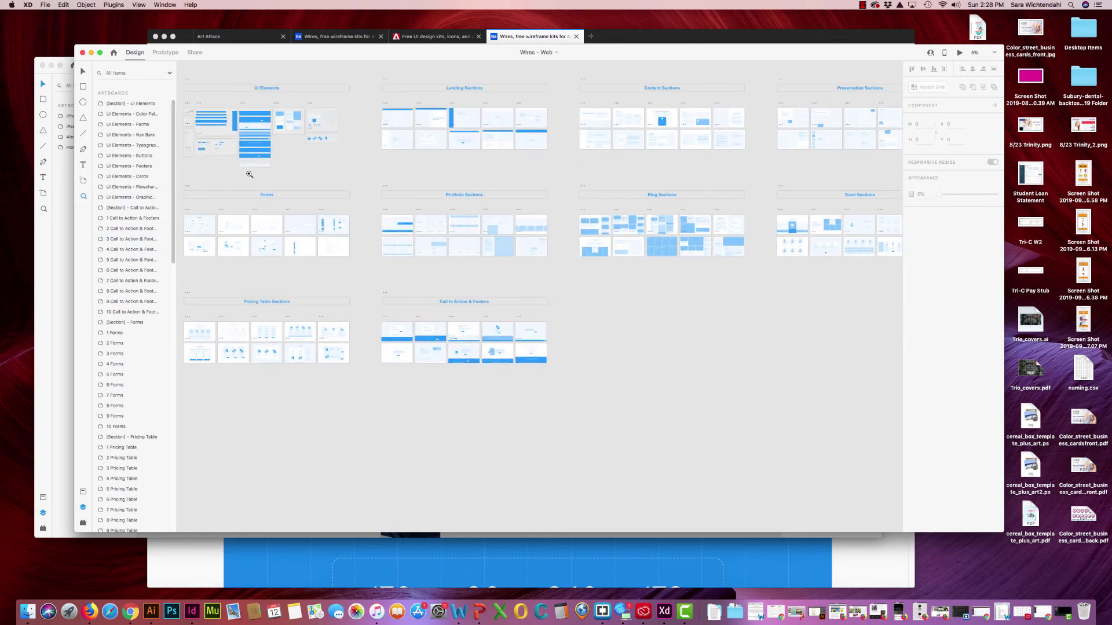
click(249, 174)
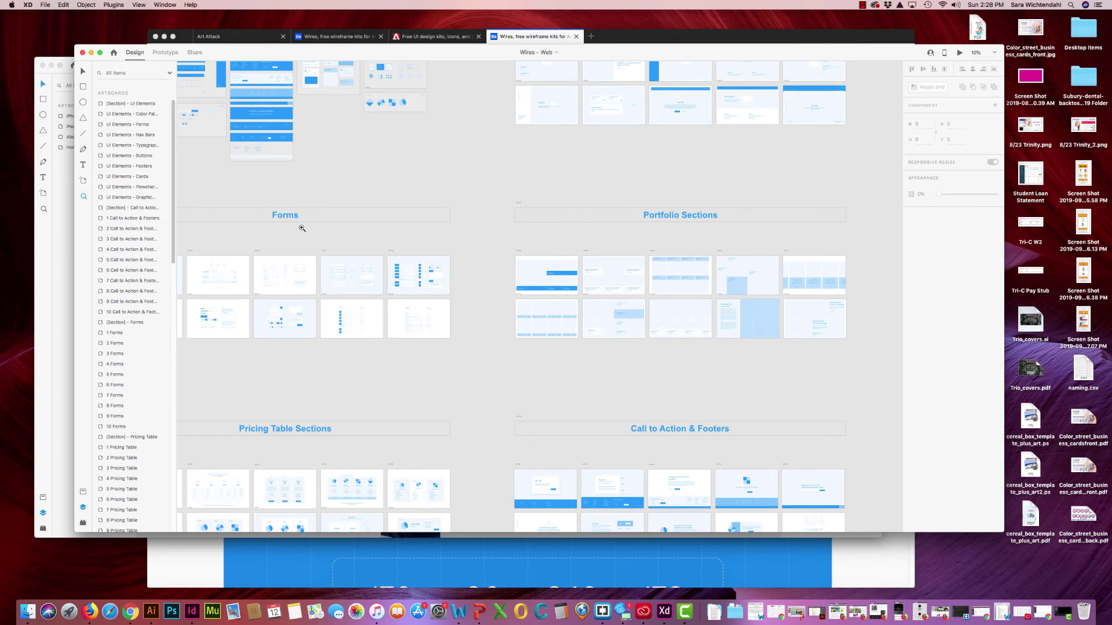
scroll(290, 214, up, 5)
scroll(290, 215, left, 5)
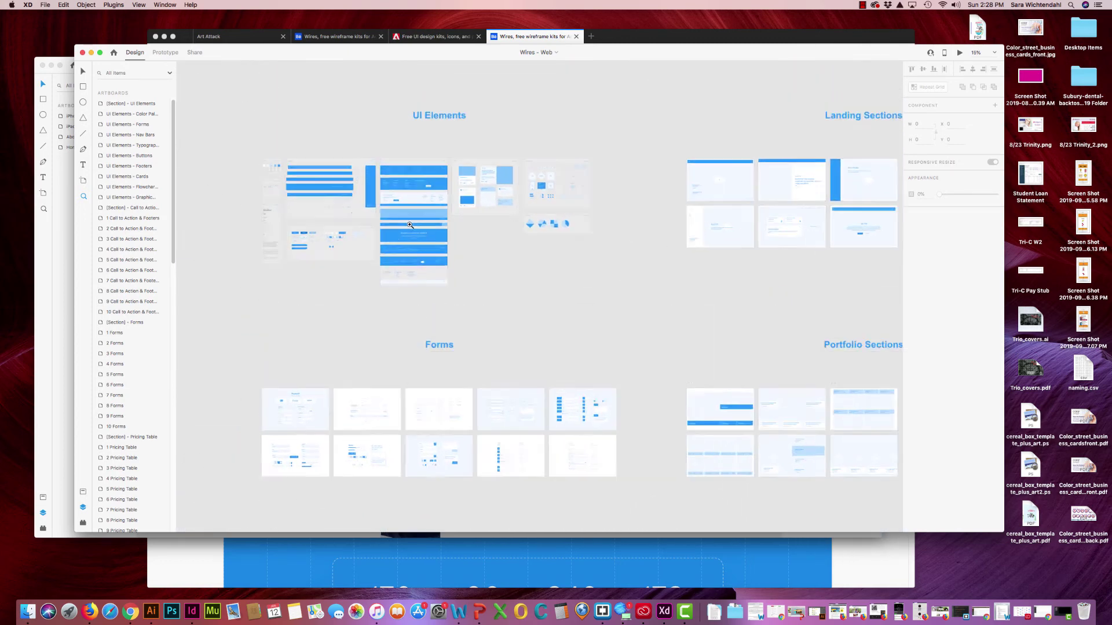
click(409, 223)
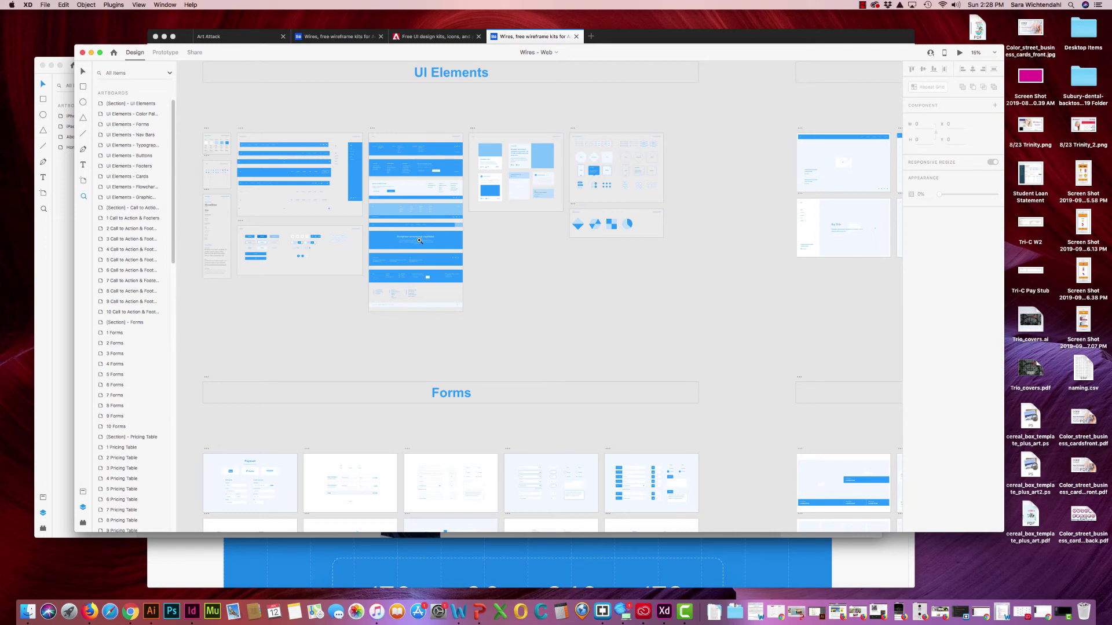
click(423, 239)
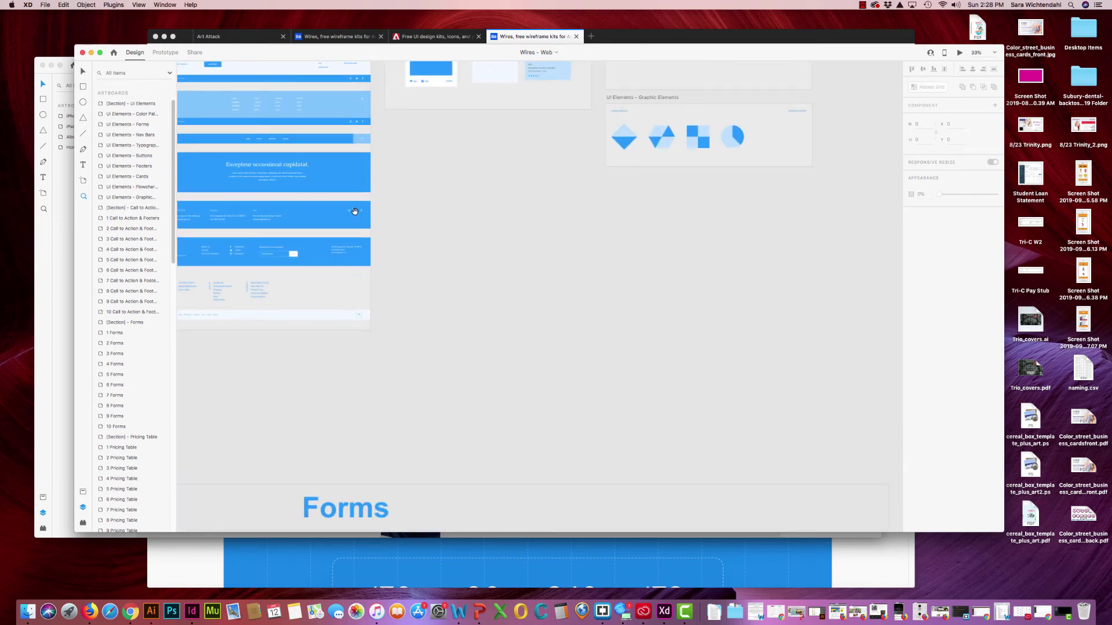
drag(422, 238, 683, 397)
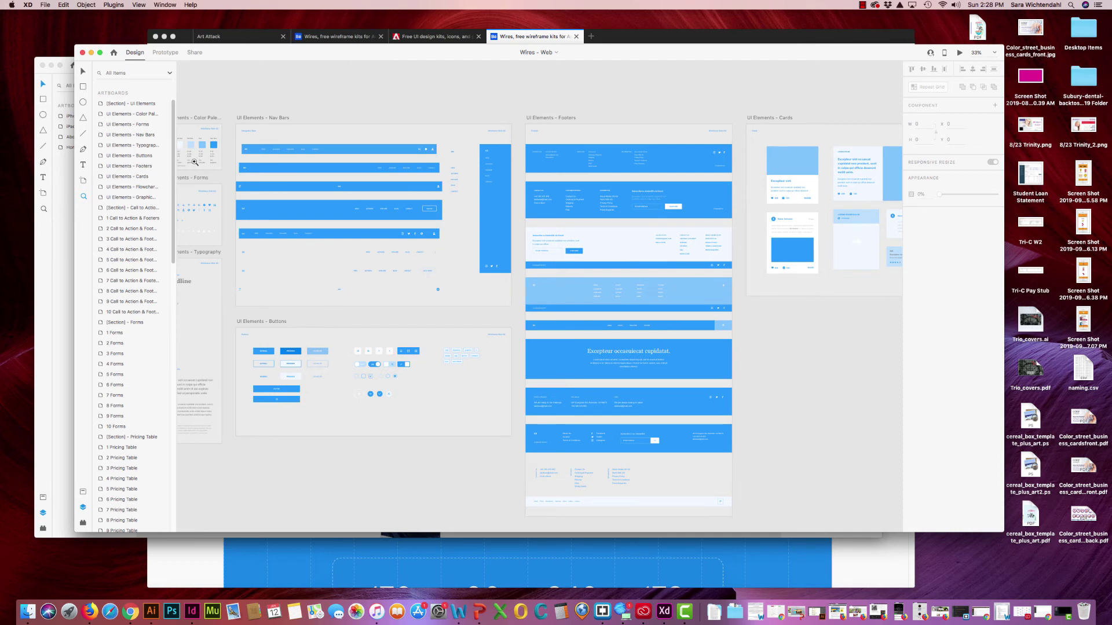
scroll(251, 303, left, 5)
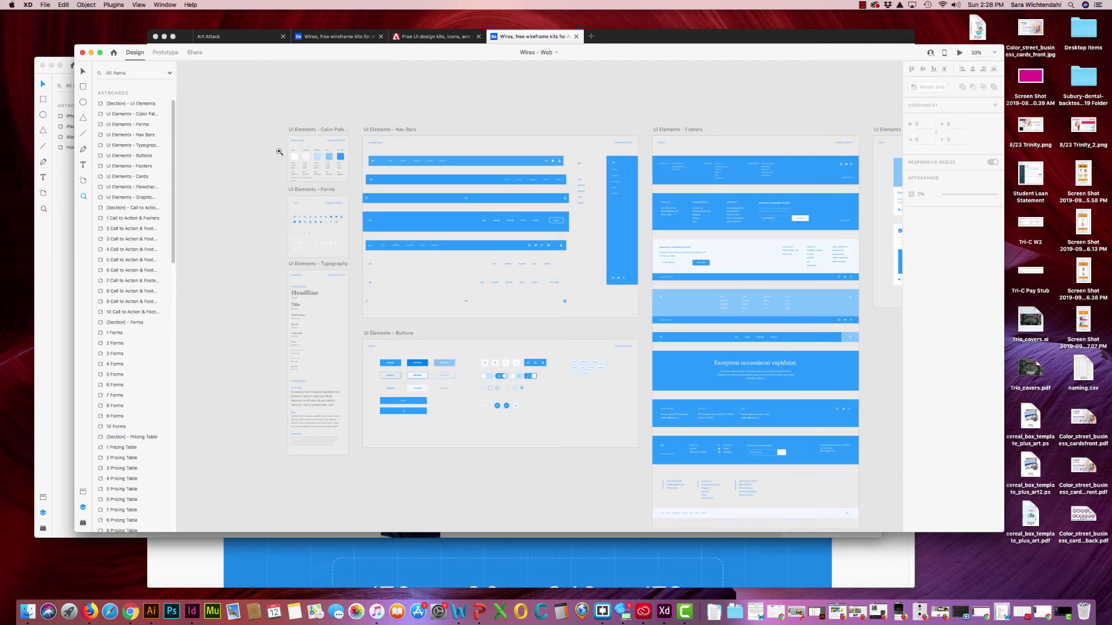
drag(615, 301, 237, 325)
drag(676, 293, 539, 322)
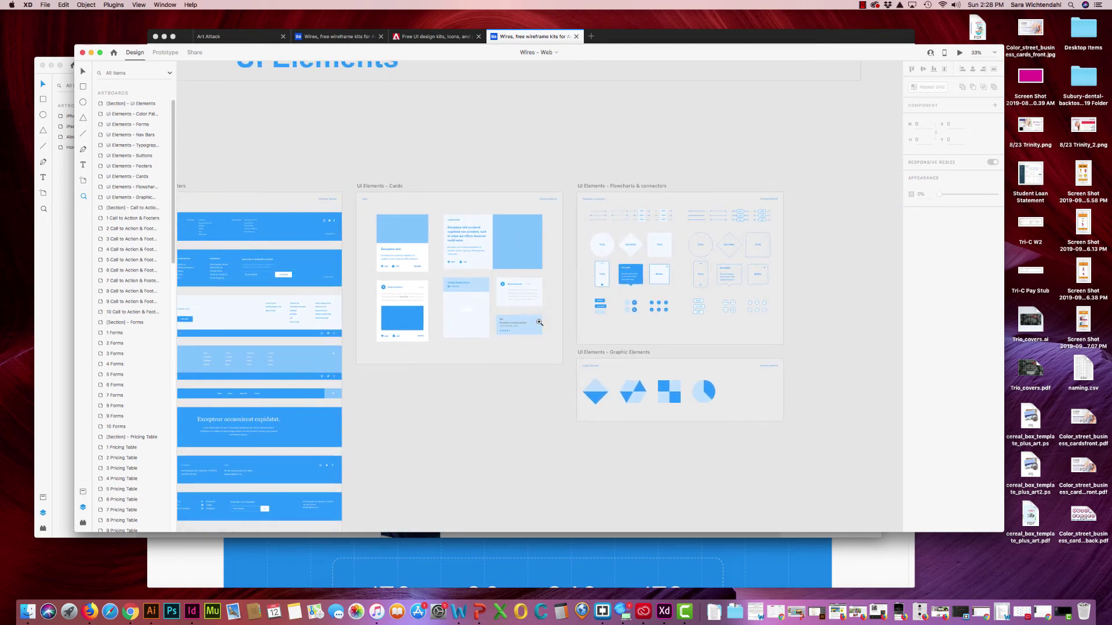
Step: Look over the Forms, Portfolio Sections and Call to Action & Footers artboards of the web kit
scroll(552, 319, up, 1)
scroll(550, 324, down, 10)
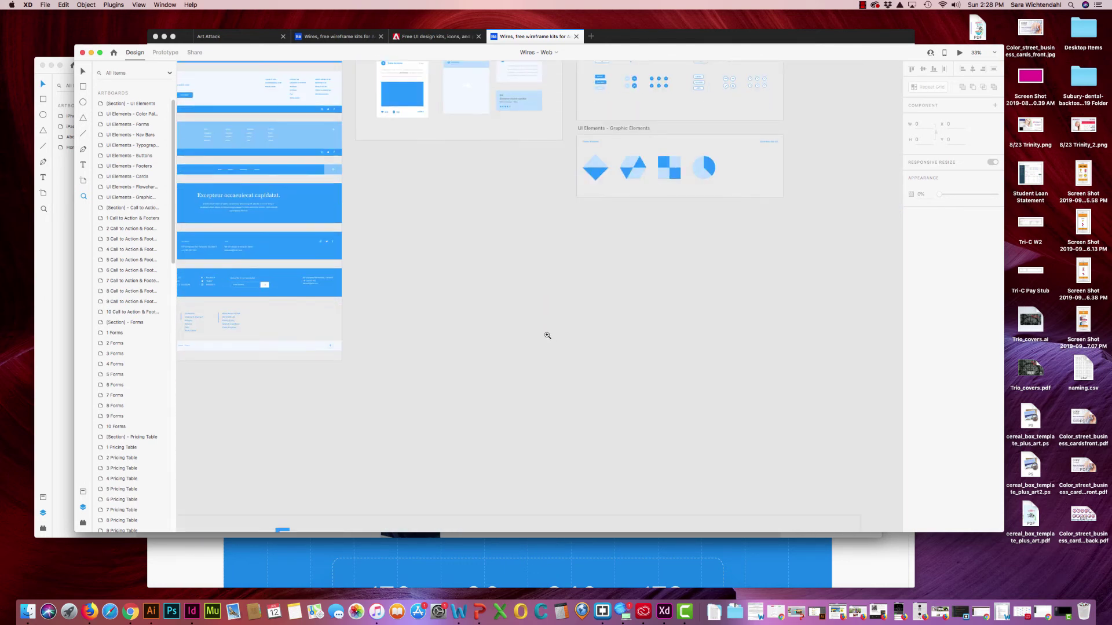
scroll(545, 335, down, 5)
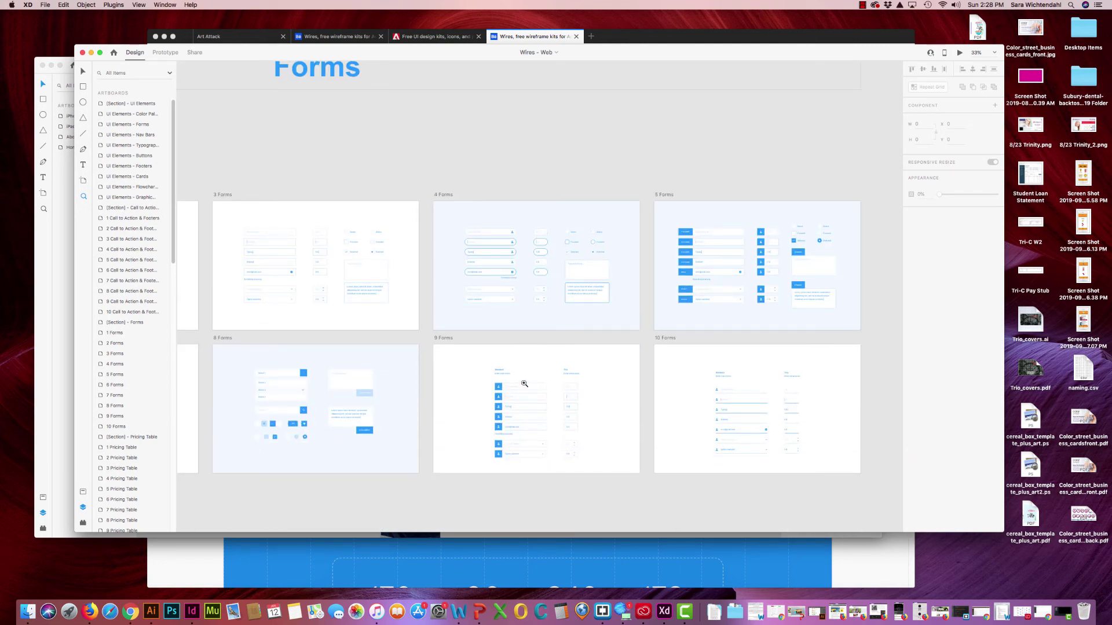
scroll(635, 388, right, 10)
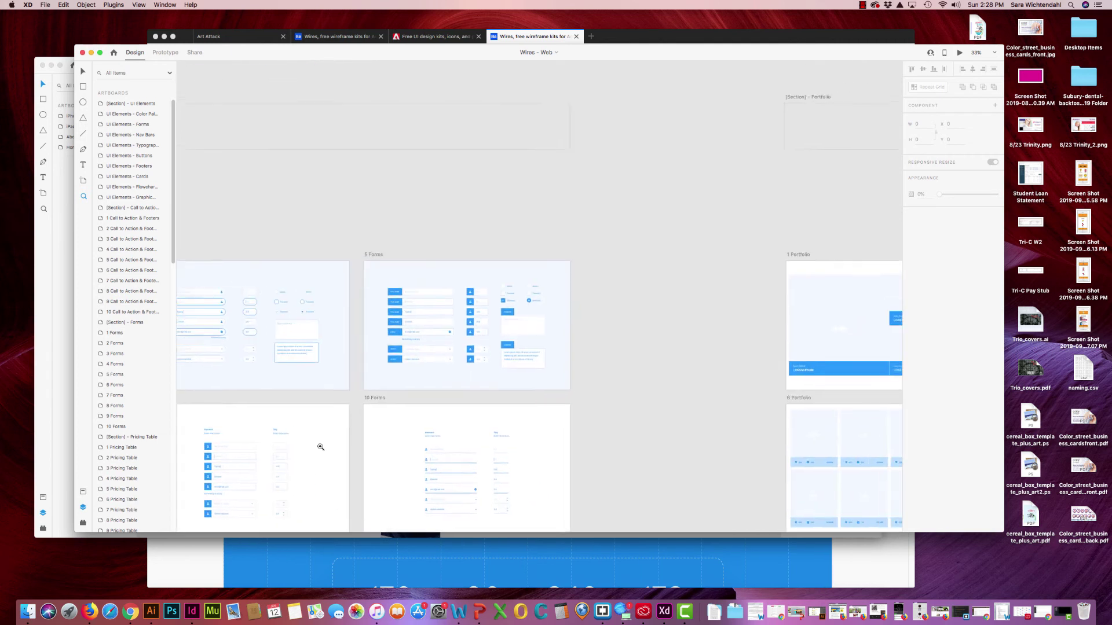
scroll(501, 433, right, 10)
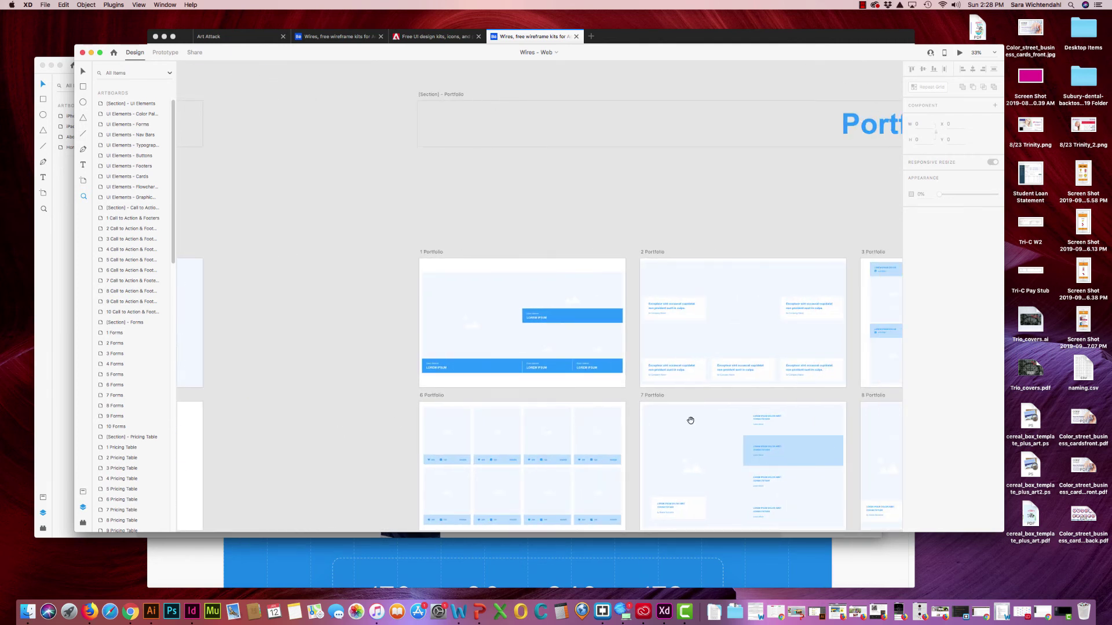
scroll(737, 414, right, 3)
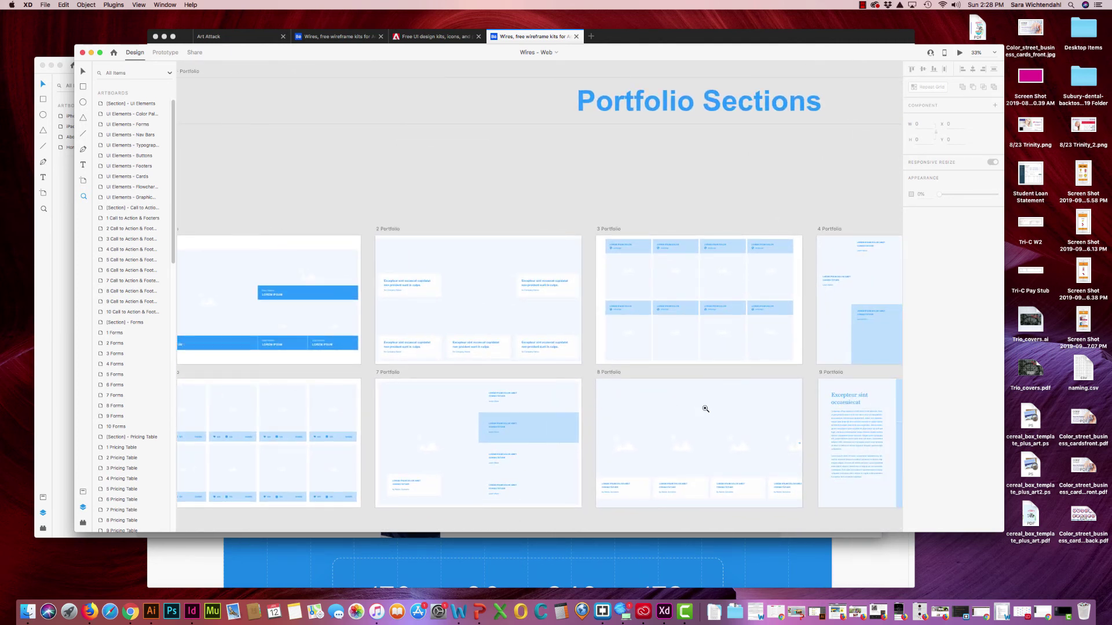
scroll(705, 408, down, 5)
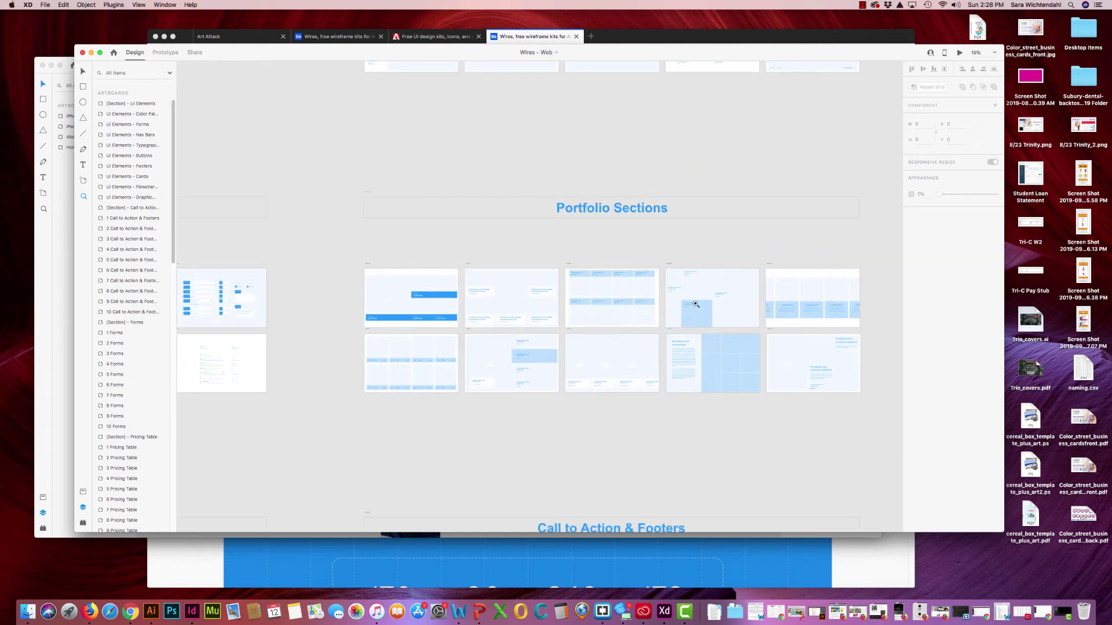
scroll(707, 293, down, 5)
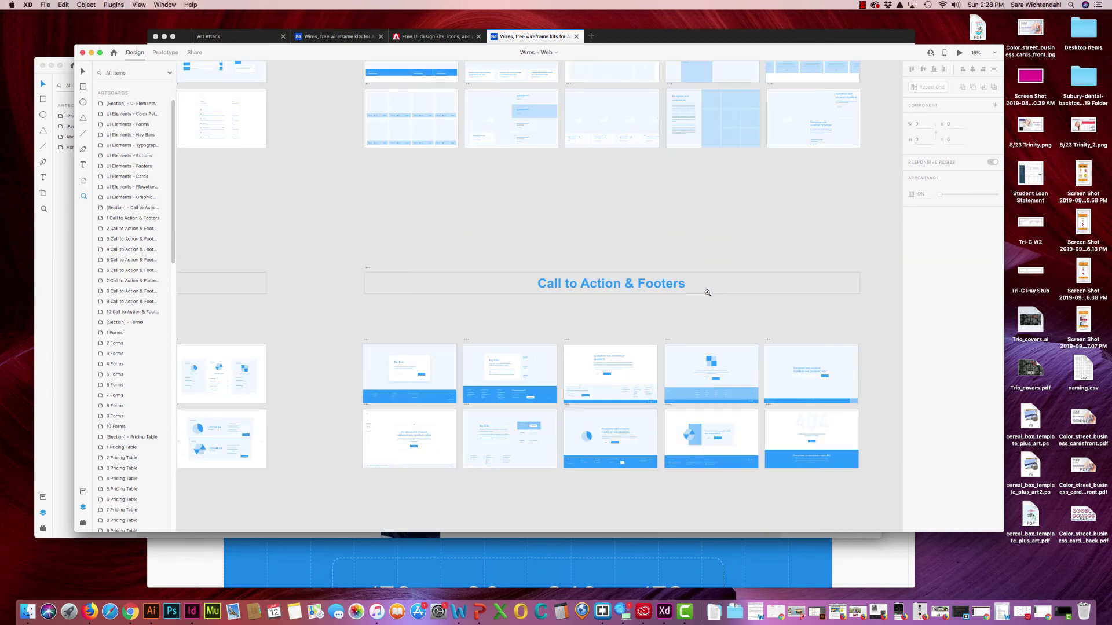
Step: Review the Landing Sections artboards and take a closer look at the Forms layouts
scroll(707, 297, up, 10)
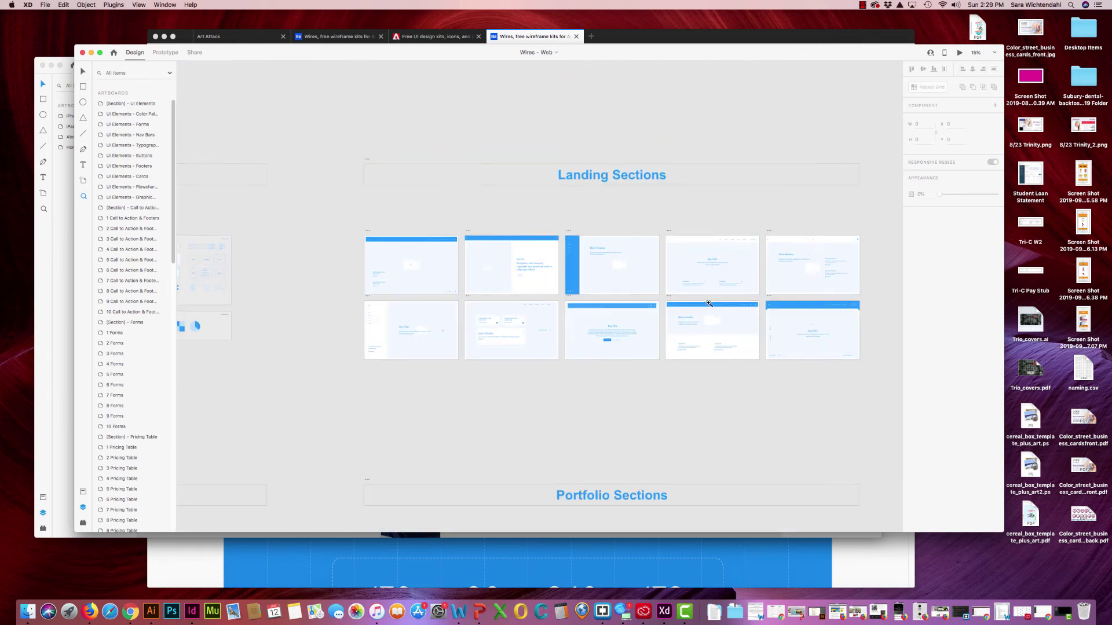
scroll(707, 306, down, 5)
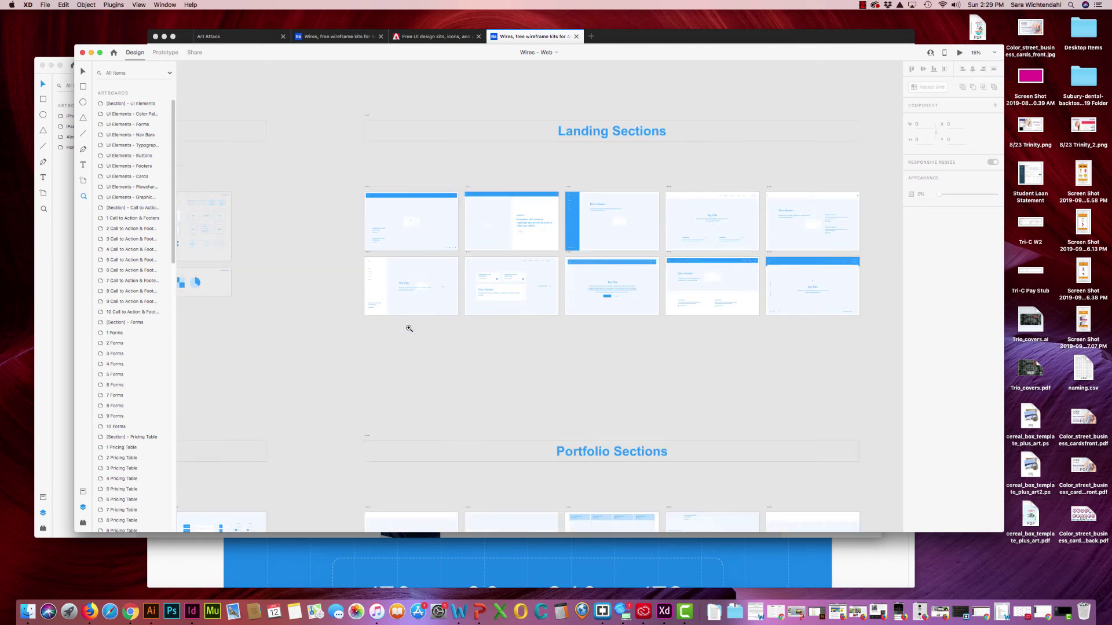
scroll(276, 333, left, 5)
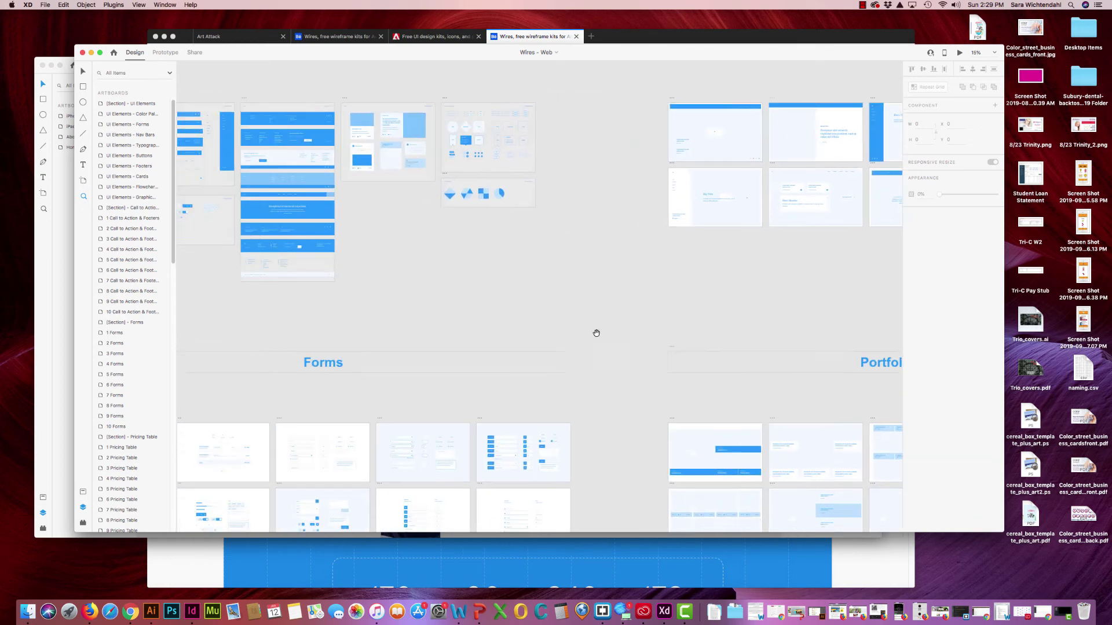
scroll(366, 358, left, 3)
scroll(365, 358, down, 1)
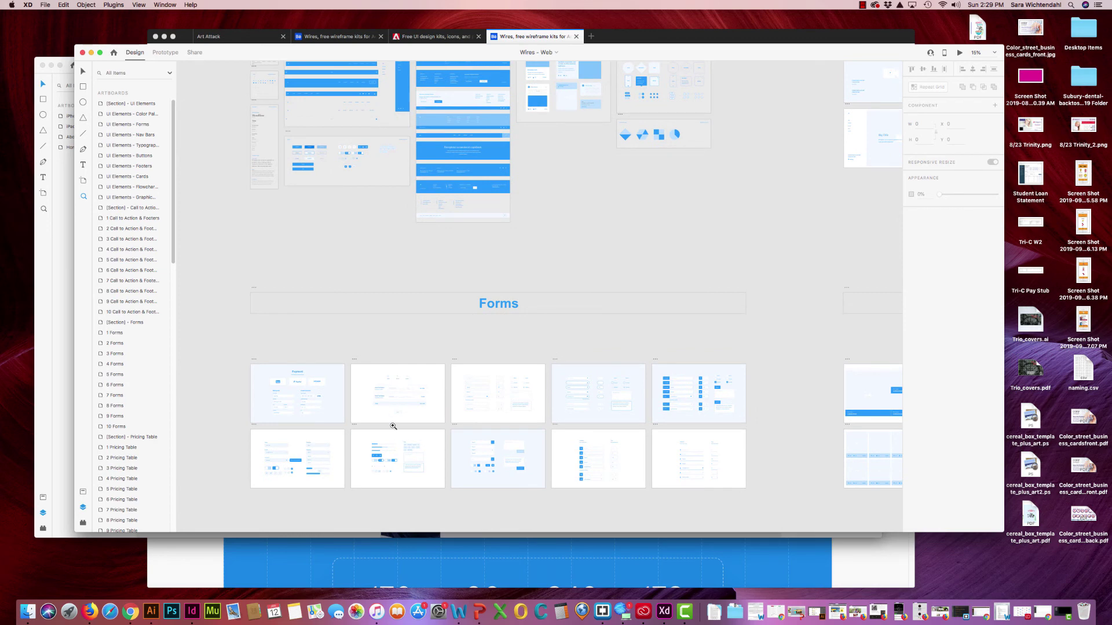
click(416, 405)
click(523, 396)
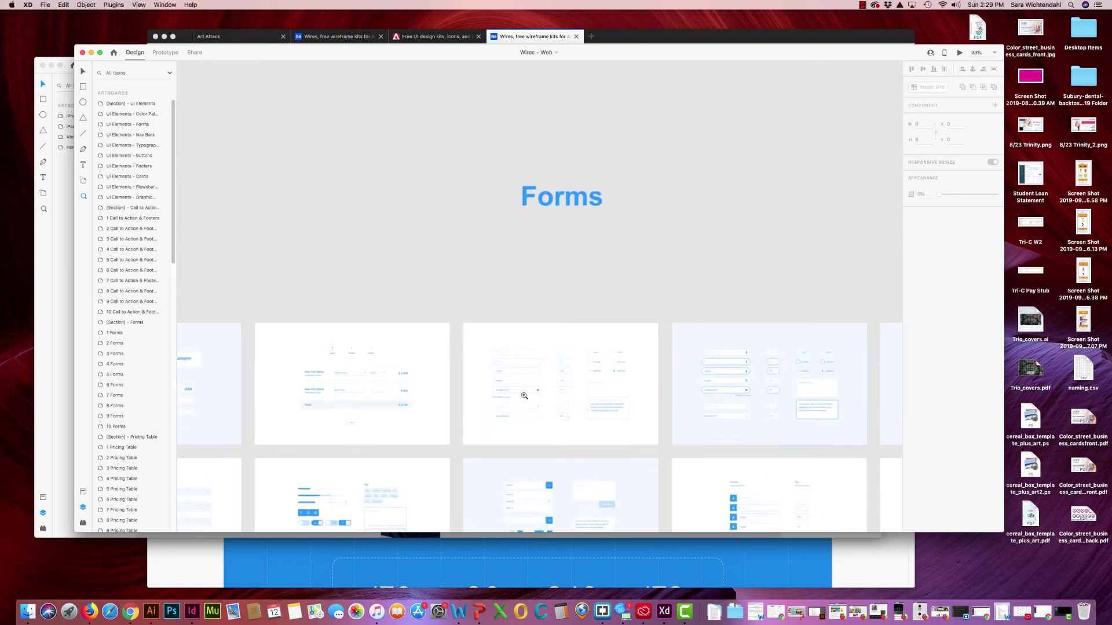
Step: On the 3 Forms artboard, select and copy the column of five input fields together with the error message text
click(521, 396)
click(524, 389)
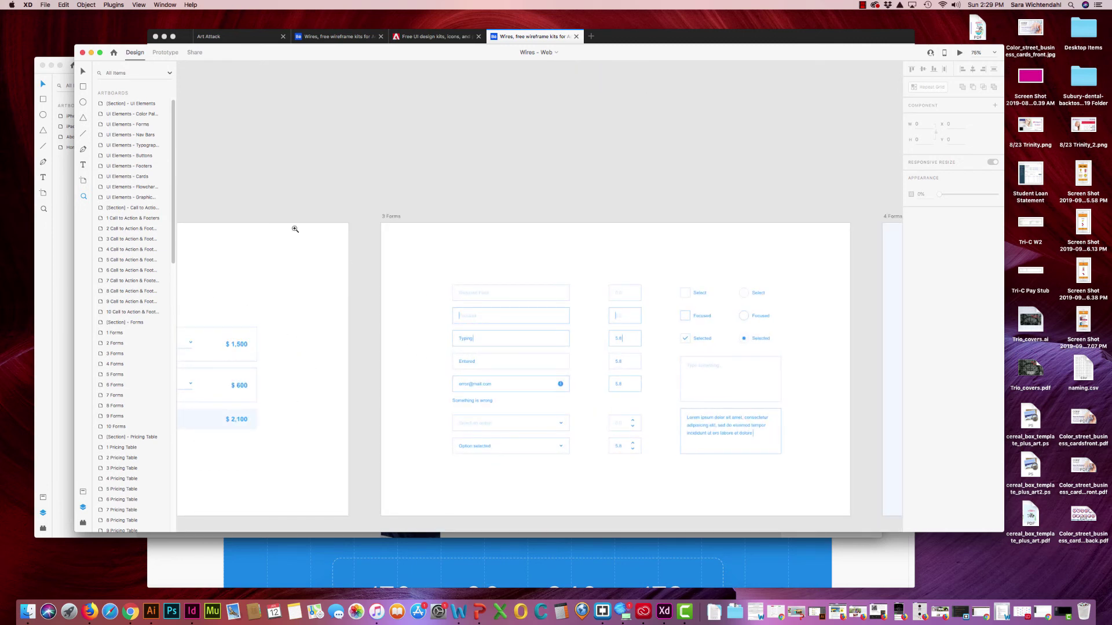
click(83, 70)
drag(443, 278, 581, 398)
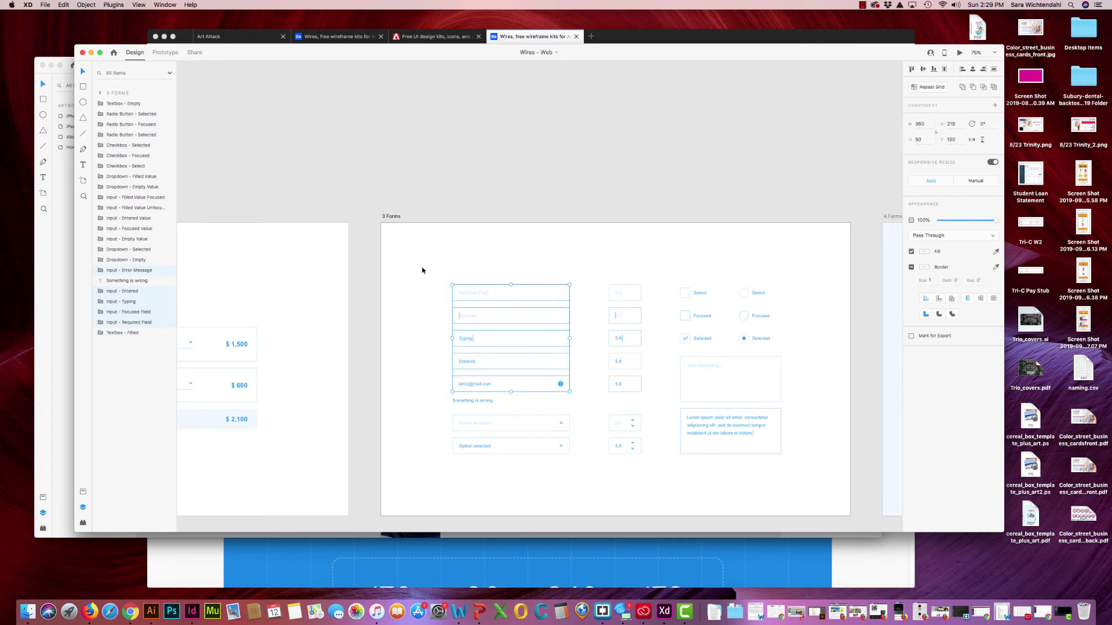
drag(436, 265, 582, 404)
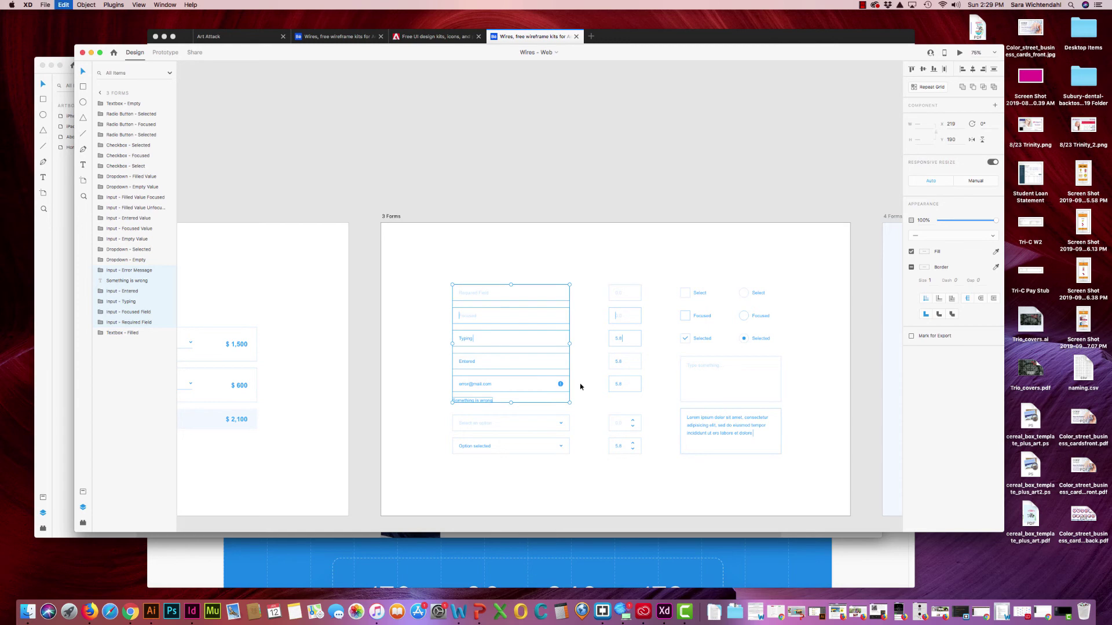
Step: Return to the Untitled-1 mockup, show its document assets and bring the About artboard into view
click(61, 366)
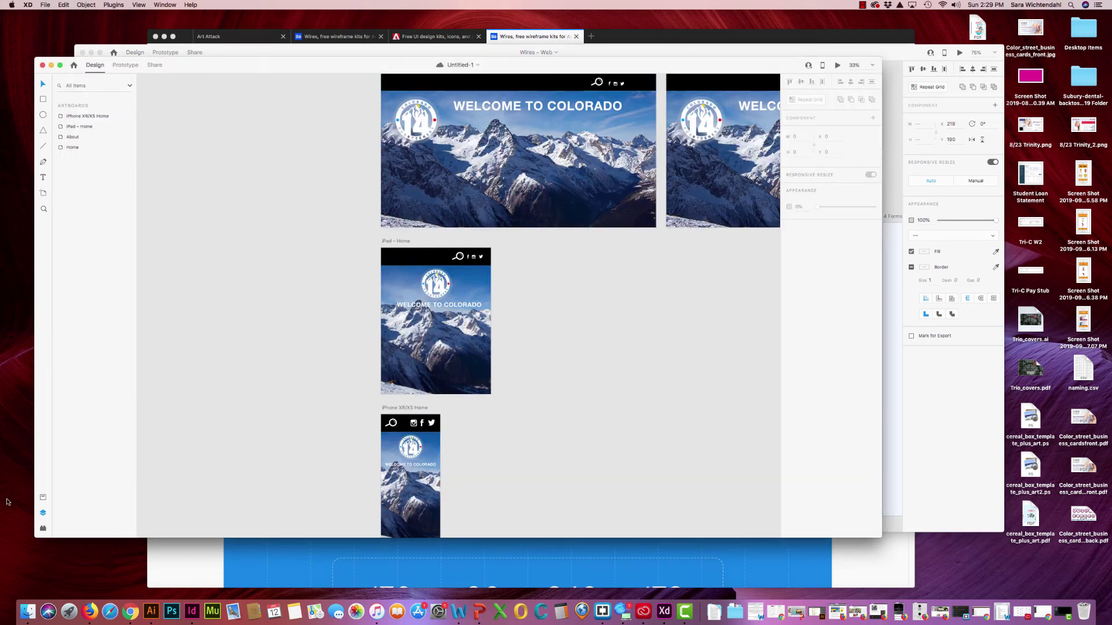
click(44, 498)
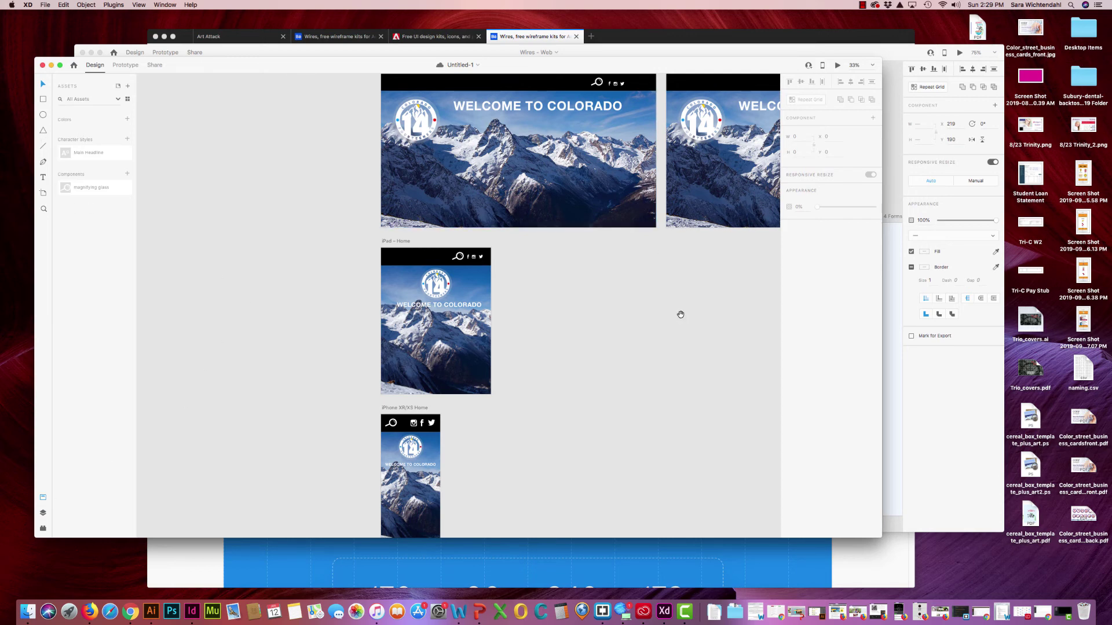
drag(681, 315, 391, 404)
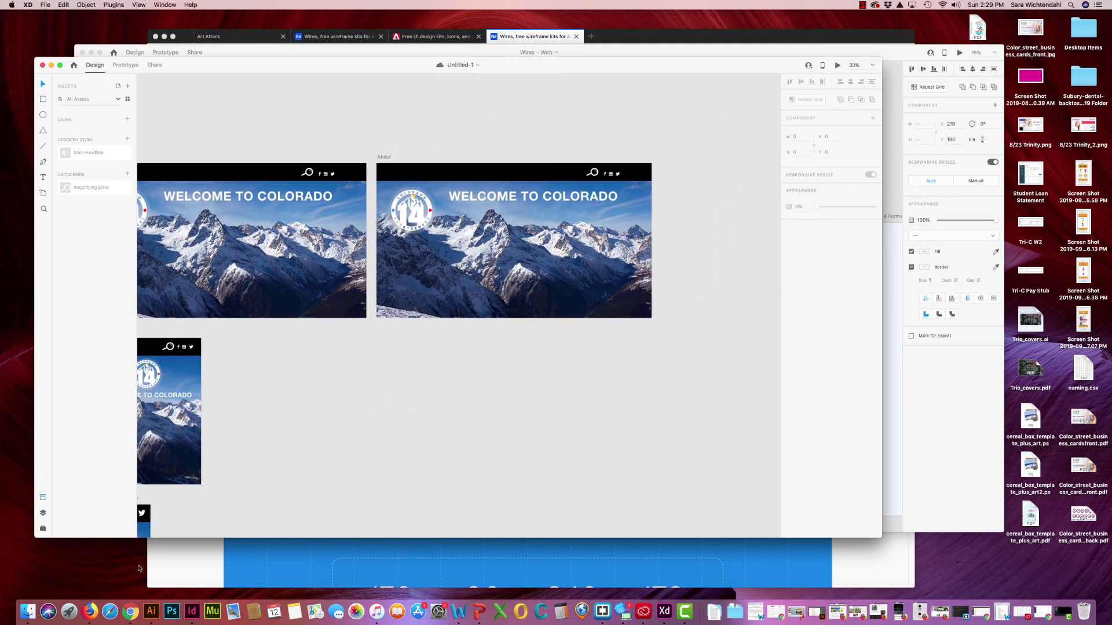
Step: Minimize the browser window and bring the Wires - Web document to the front
click(158, 553)
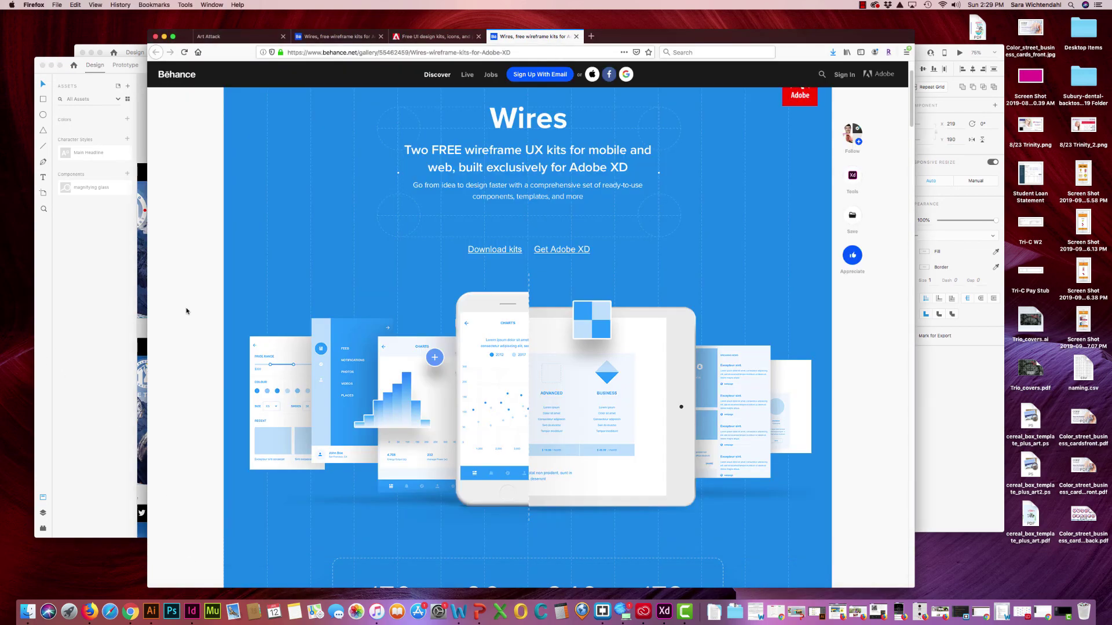
click(164, 36)
click(912, 377)
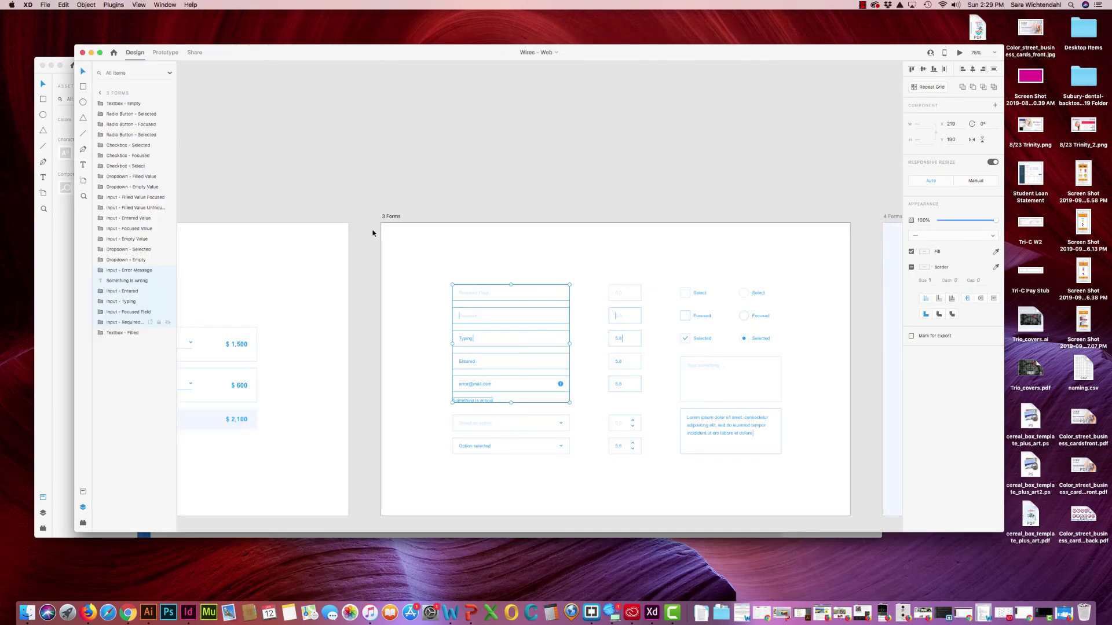
Step: Browse the colors, character styles and component symbols in the Wires kit's document assets
click(82, 492)
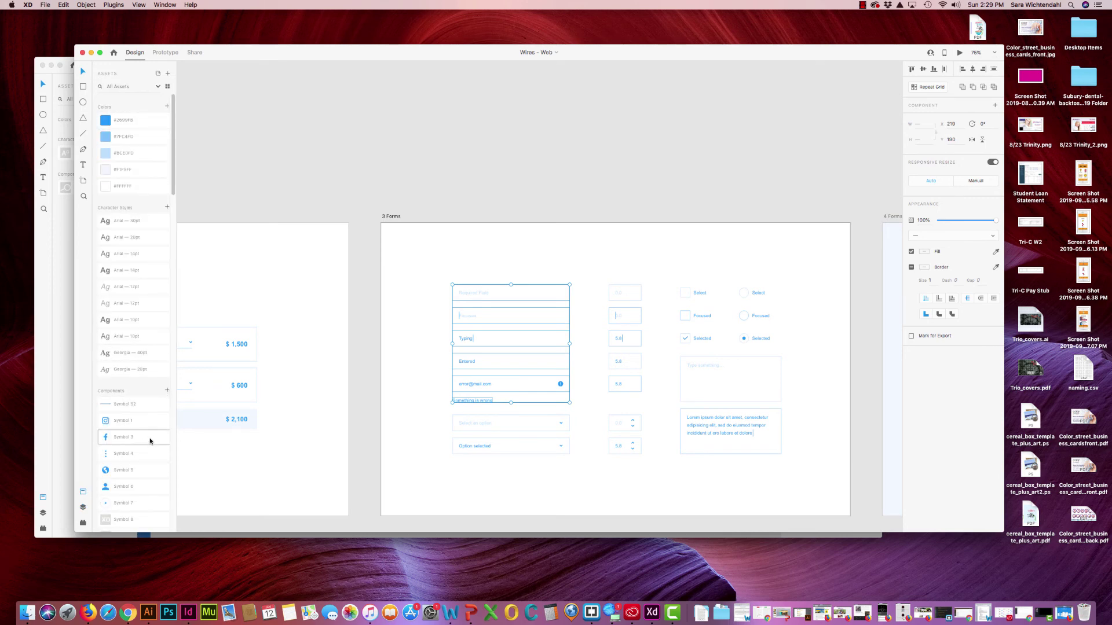
scroll(142, 394, down, 10)
scroll(145, 394, down, 5)
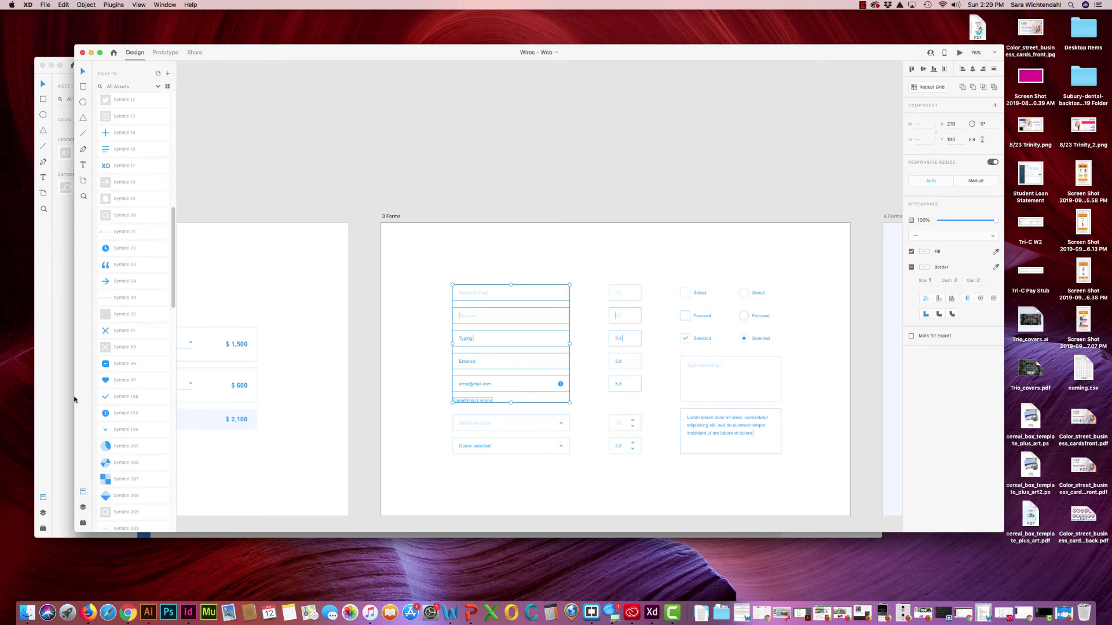
Step: Paste the copied form fields into the Untitled-1 mockup, place them below the About artboard's headline at about X 1379, Y 312, and save
click(70, 395)
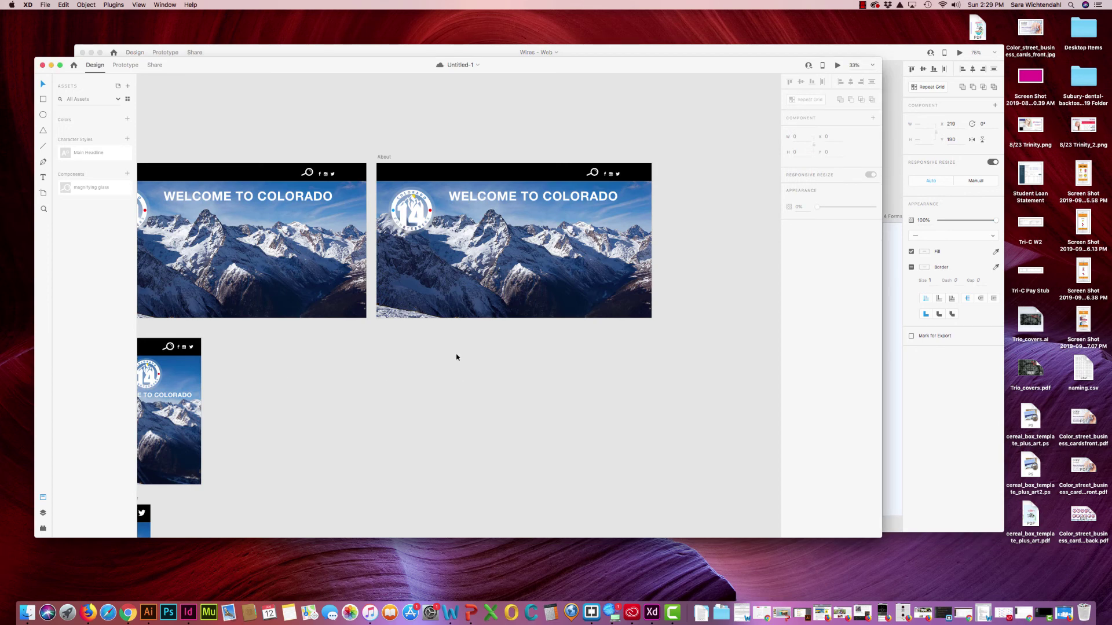
key(super+v)
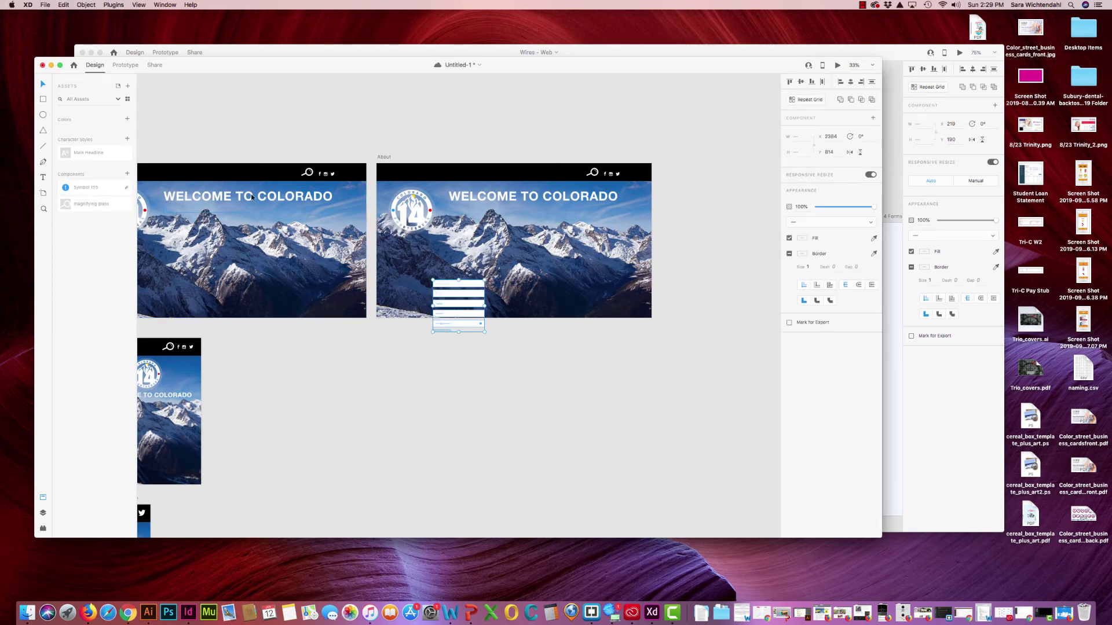
drag(448, 316, 580, 244)
key(super+equal)
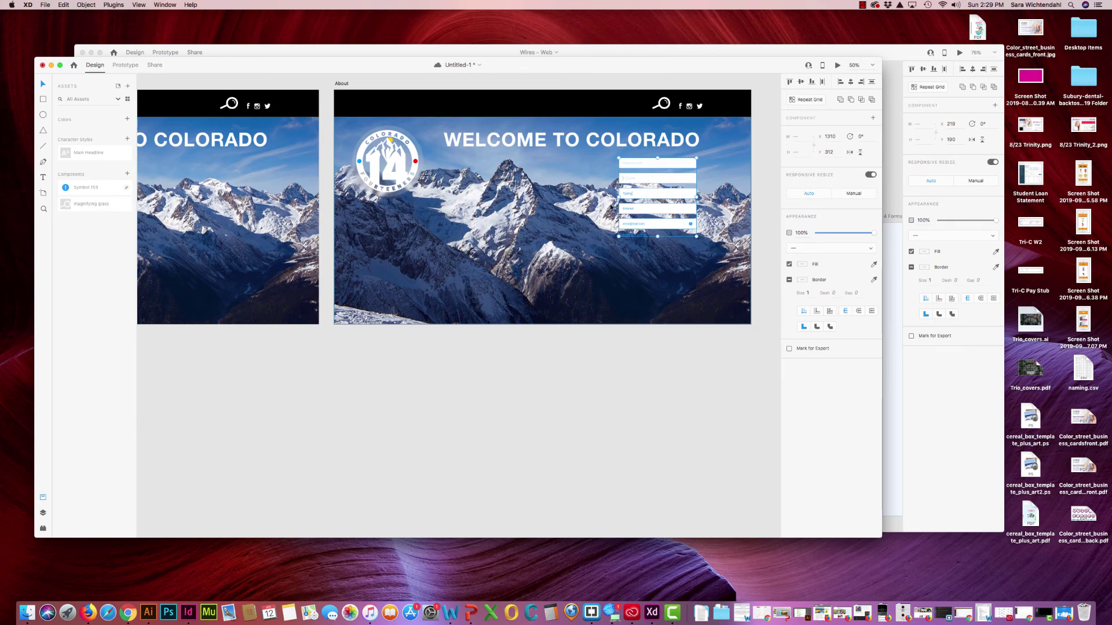
drag(649, 197, 663, 197)
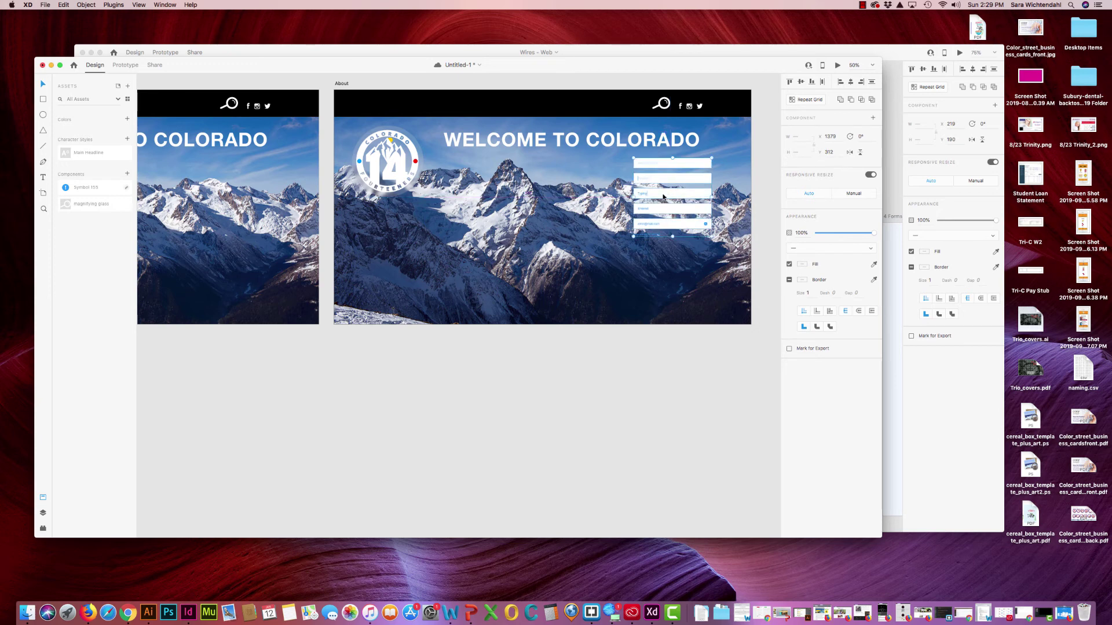
click(617, 380)
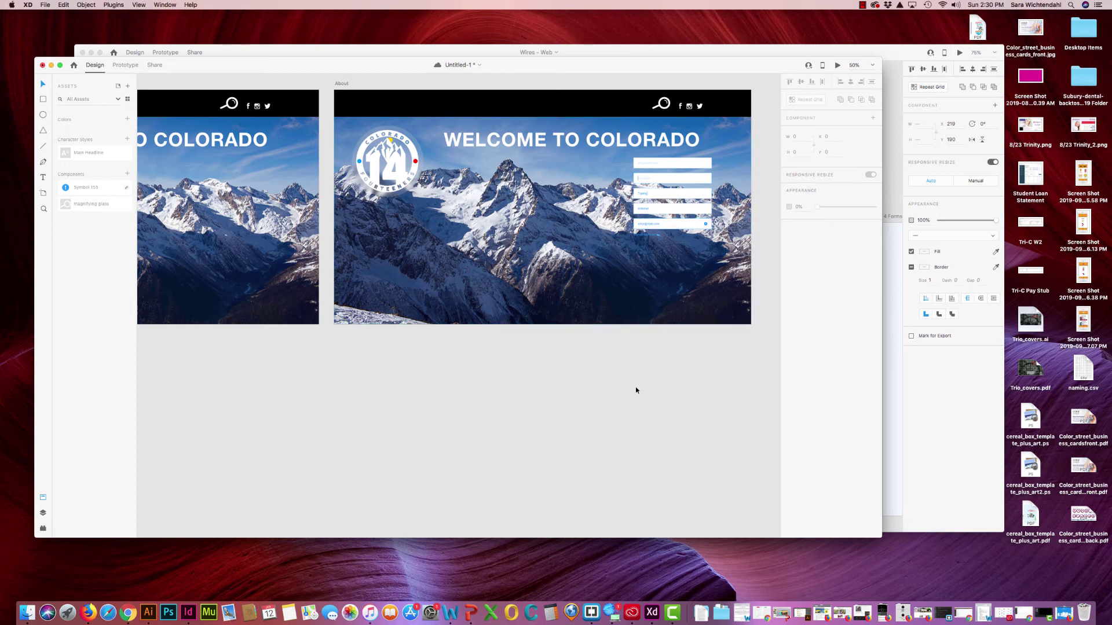
key(super+s)
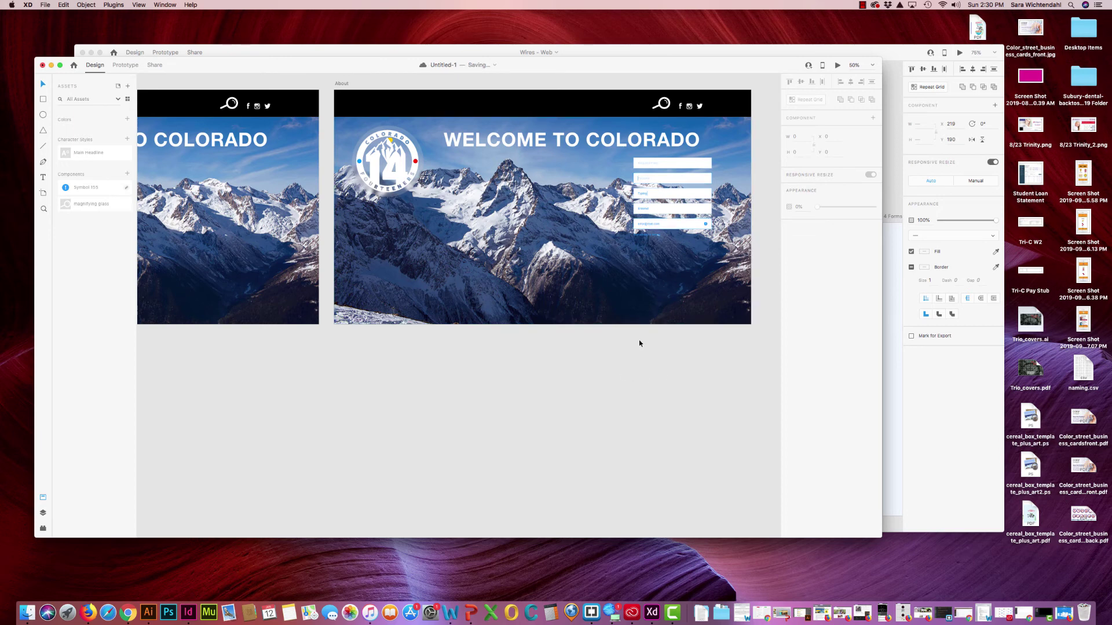
Step: Change the border color of the first form field, Required Field, to a light gray
click(43, 210)
click(652, 169)
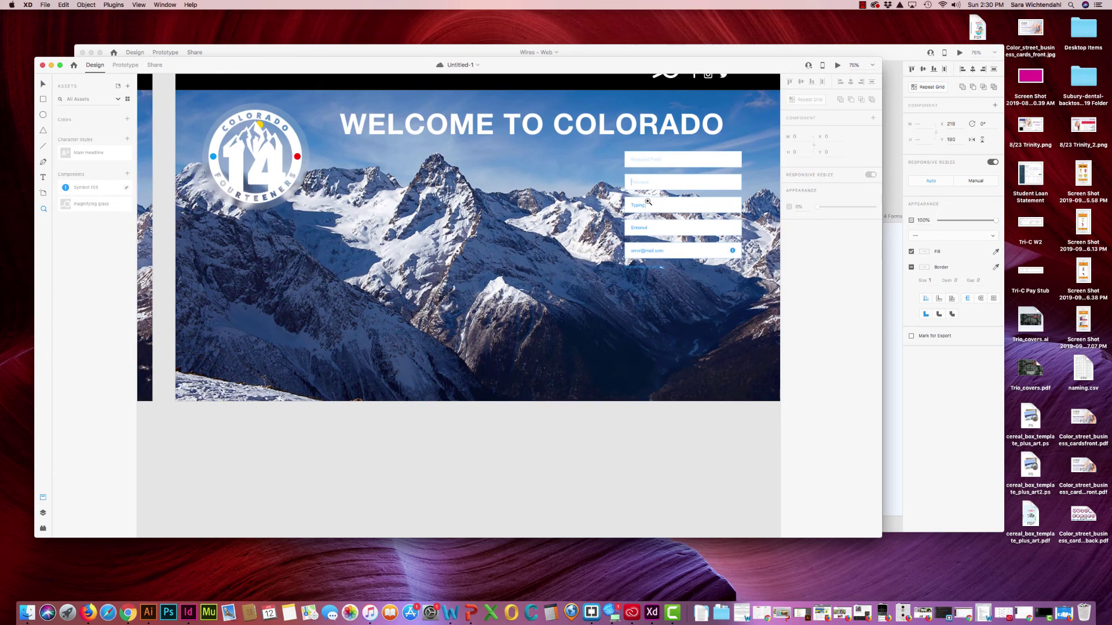
click(42, 85)
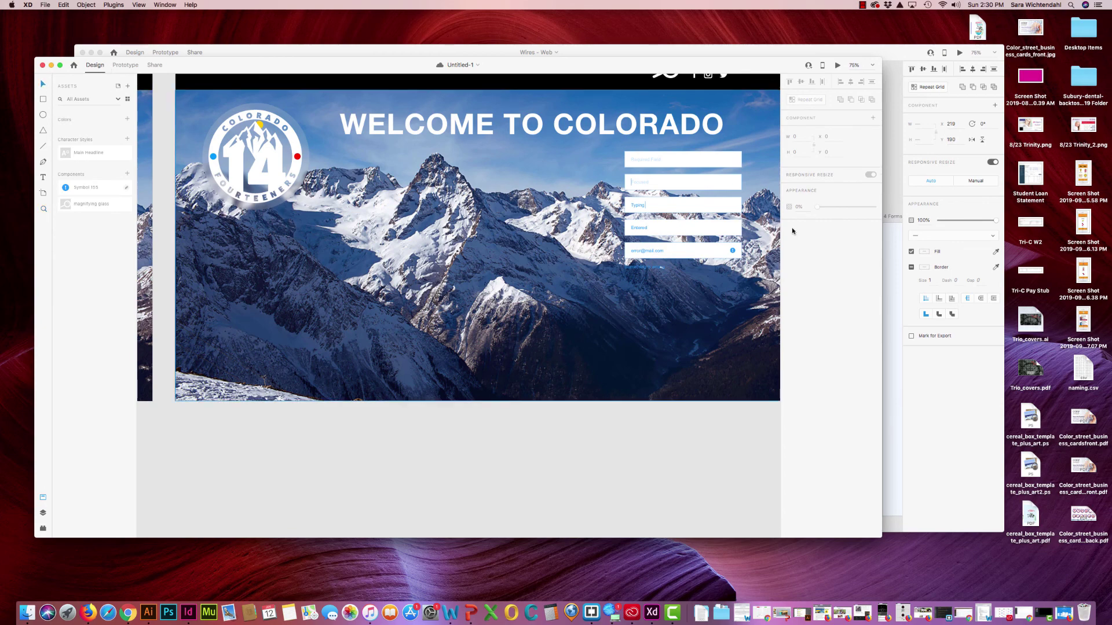
click(707, 160)
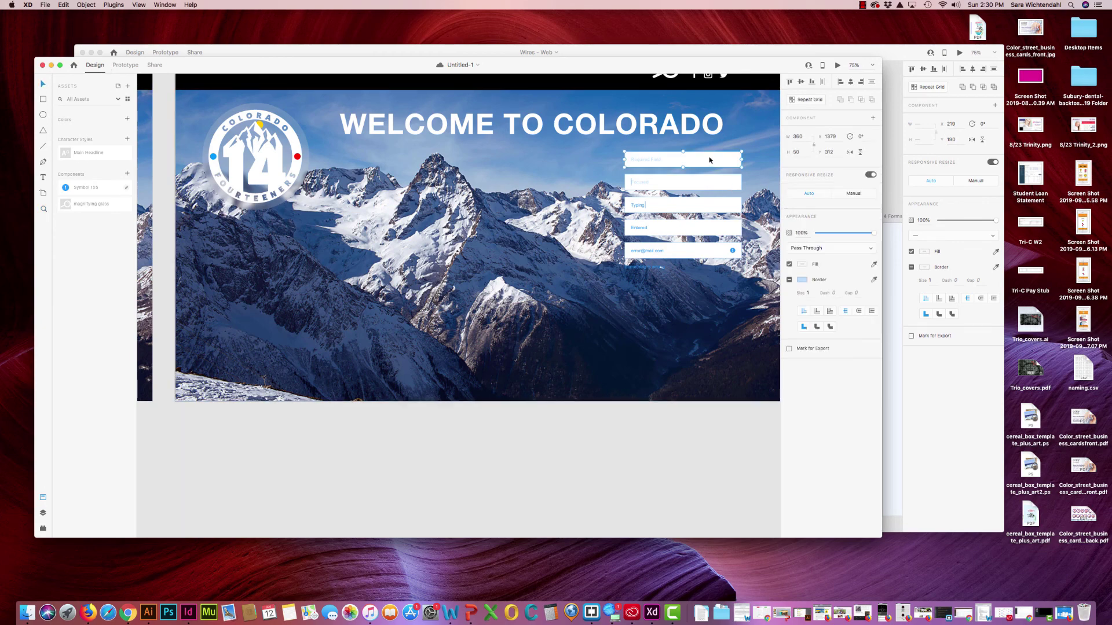
click(799, 280)
click(699, 244)
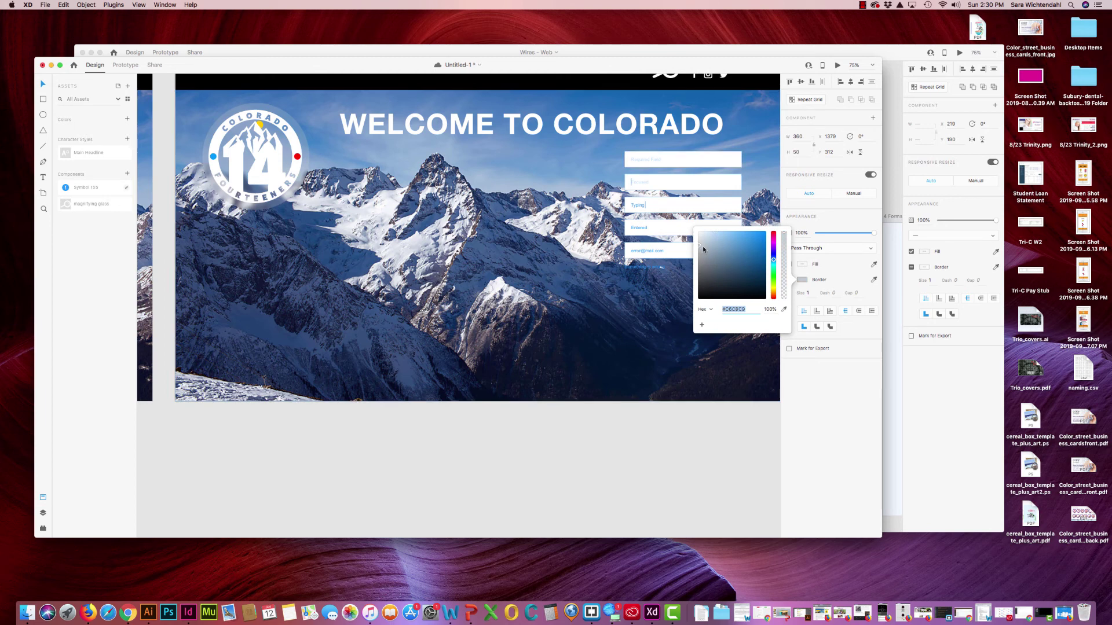
key(Escape)
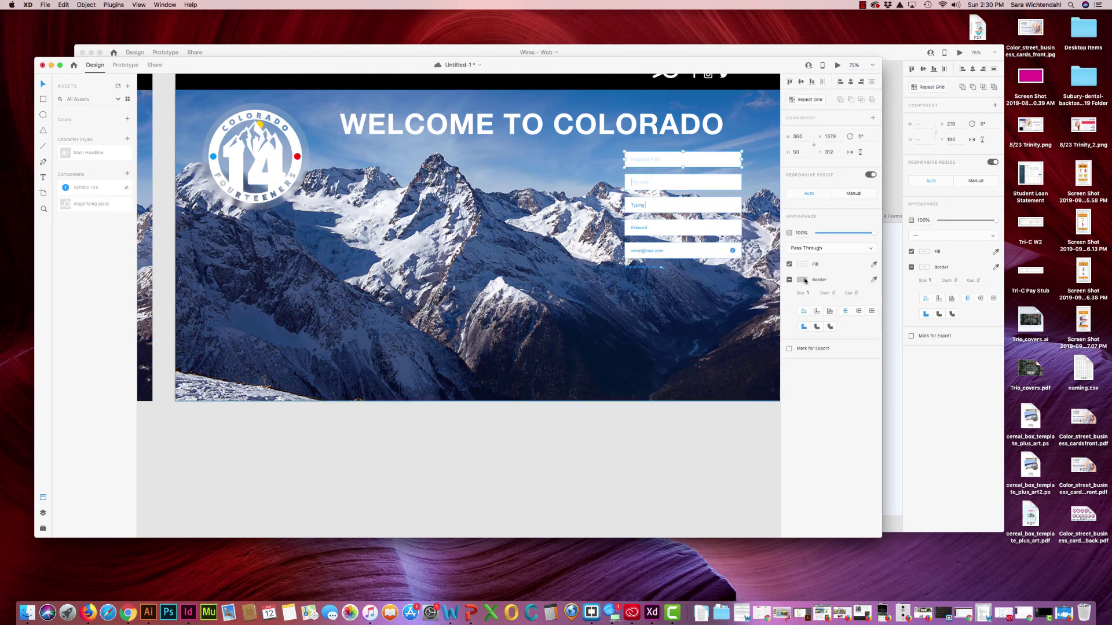
Step: Add the selected form field's colors to the document's color assets and save the mockup
click(802, 280)
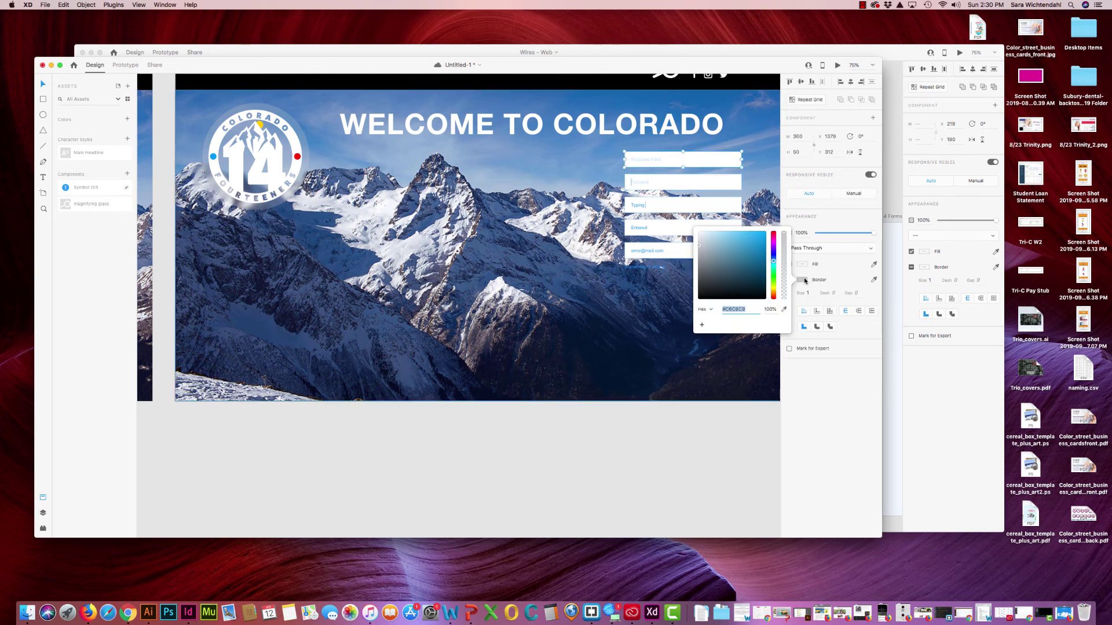
click(127, 119)
key(super+s)
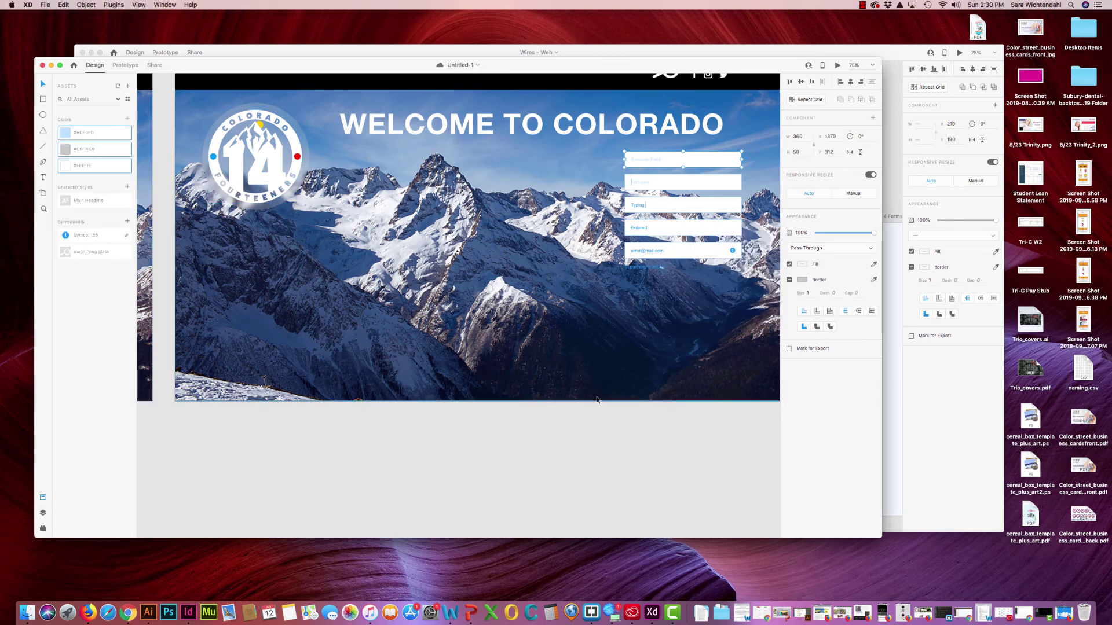
click(608, 425)
Step: Try to recolor the second form field with the gray color asset, and undo the change
click(683, 182)
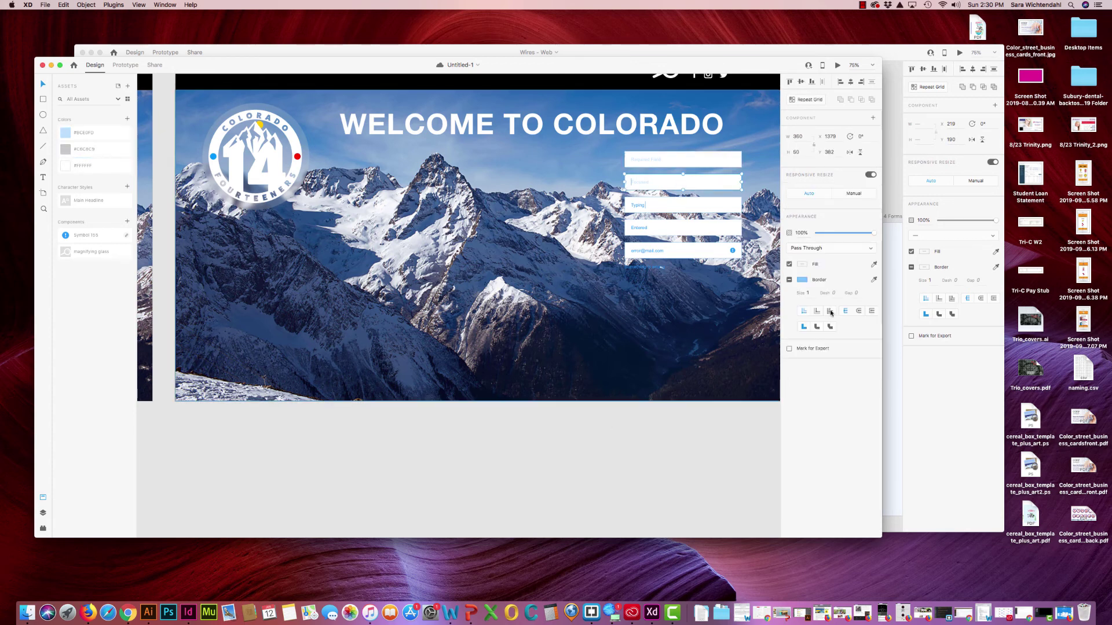
click(802, 281)
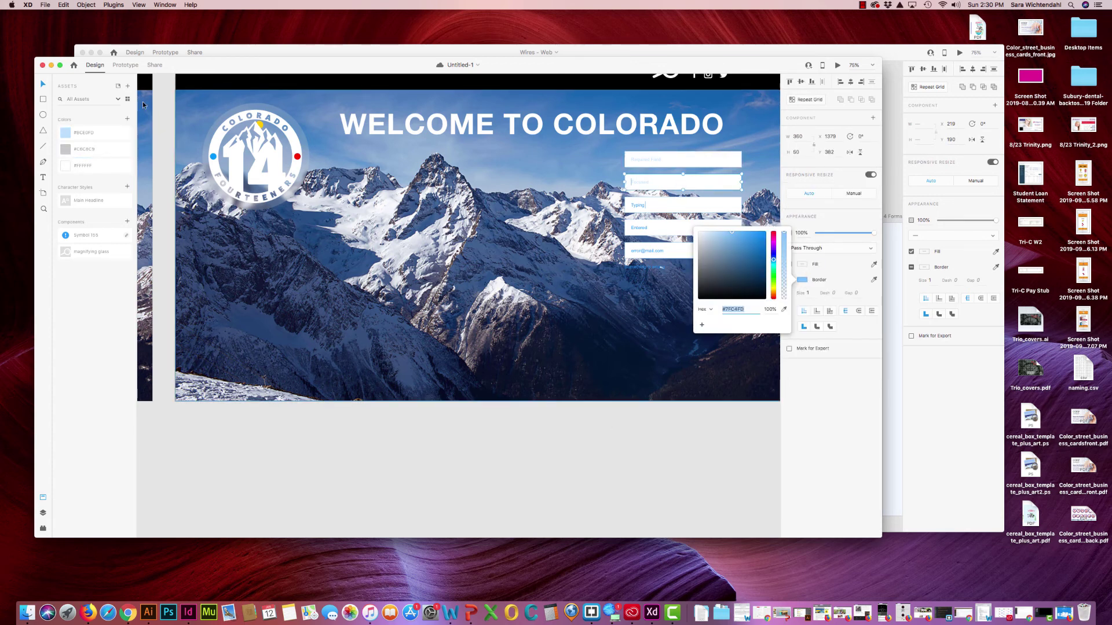
click(81, 149)
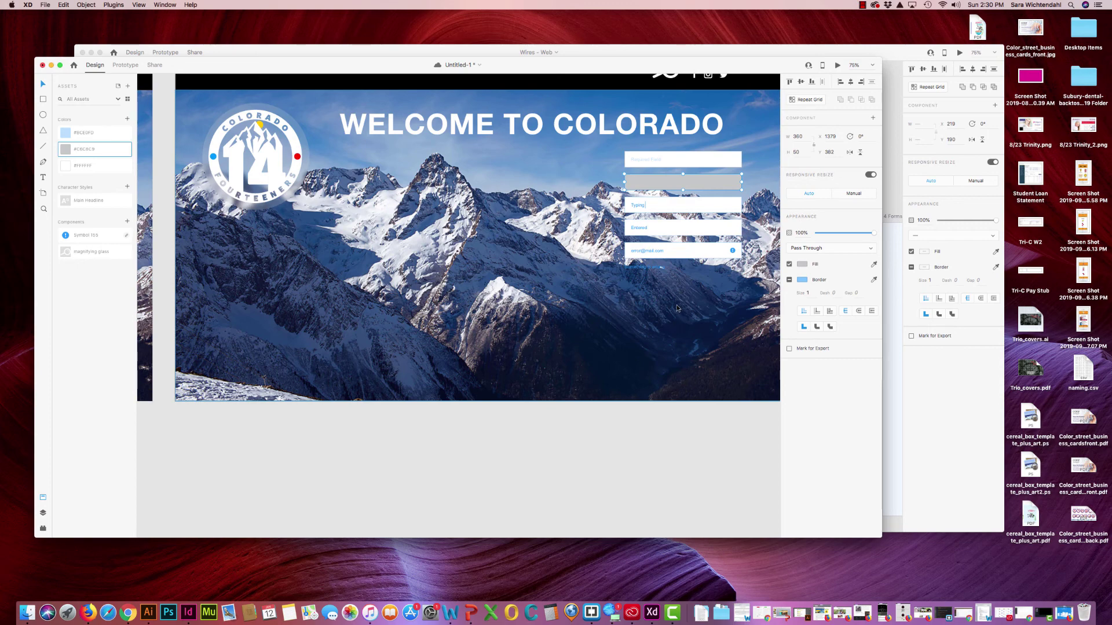
key(super+z)
click(687, 463)
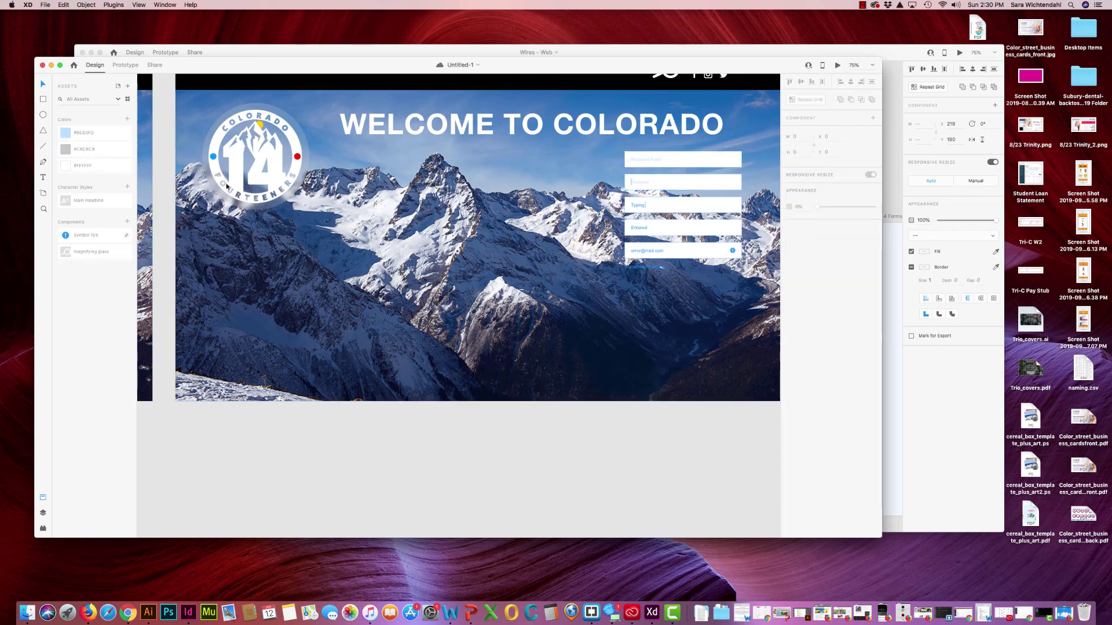
click(696, 230)
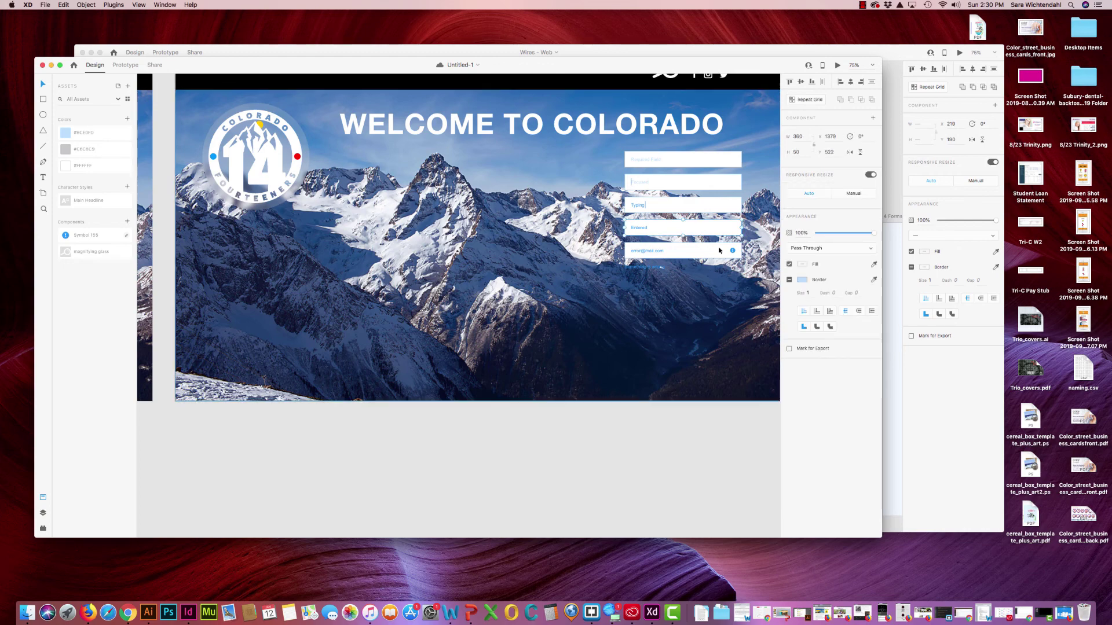
Step: Open Adobe's web page of more UI kits from the Wires - Web document and look over the platform and XD-exclusive kits
click(990, 449)
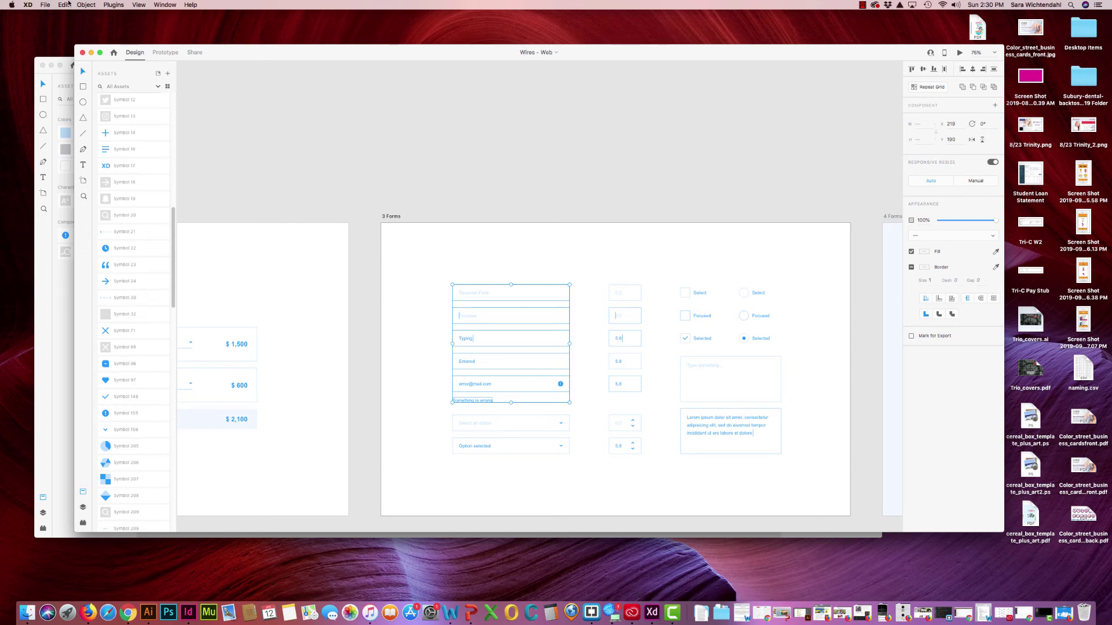
click(41, 4)
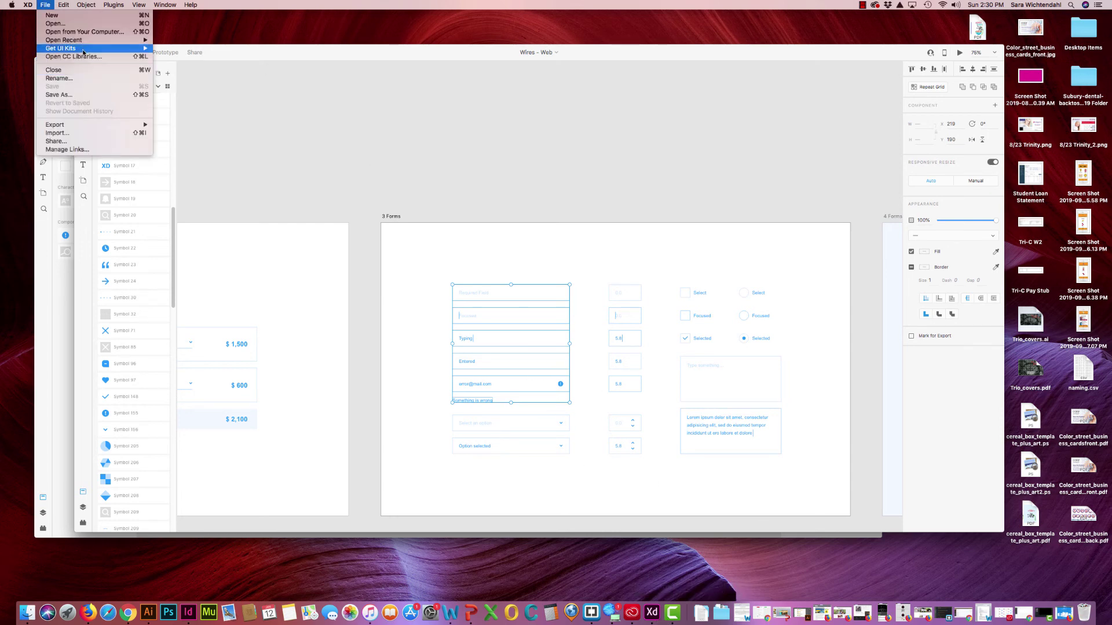
mouse_move(83, 50)
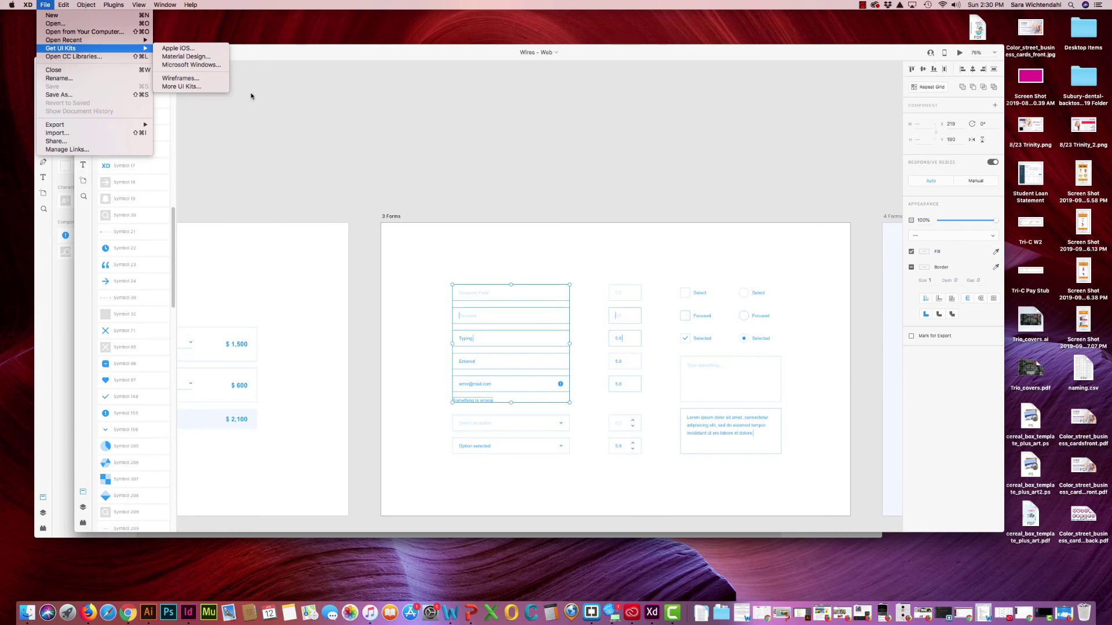
click(183, 86)
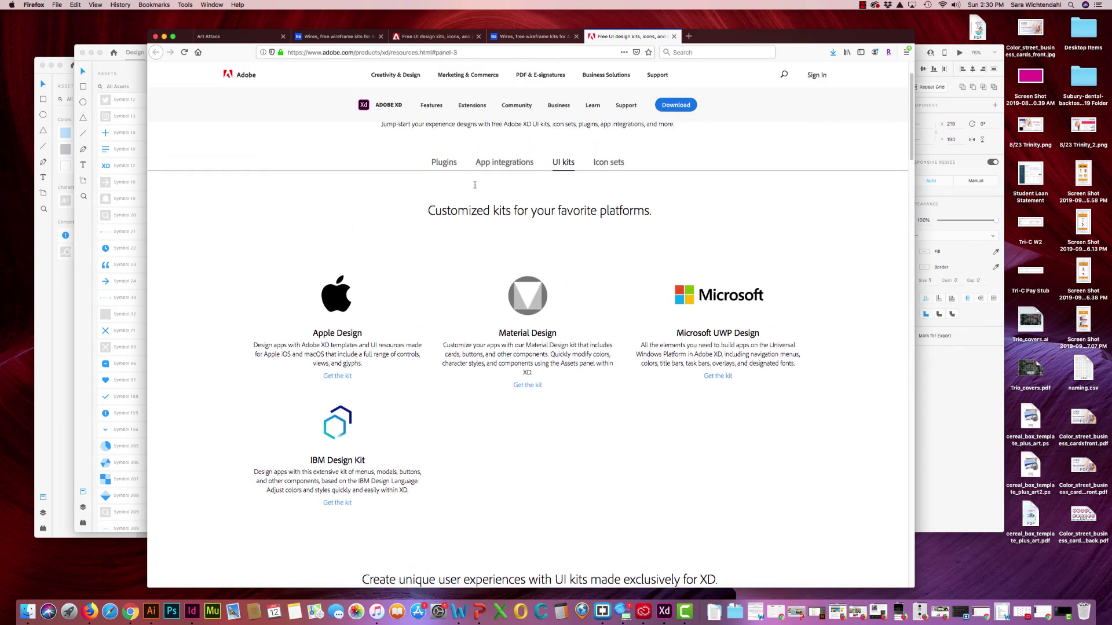
scroll(468, 182, down, 2)
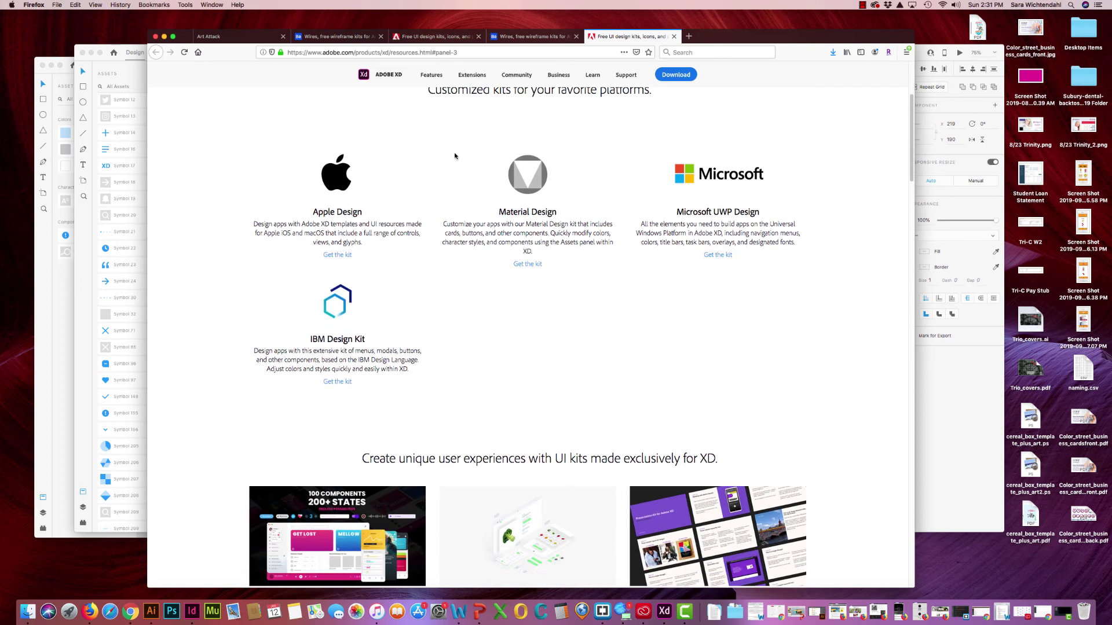
scroll(396, 255, down, 1)
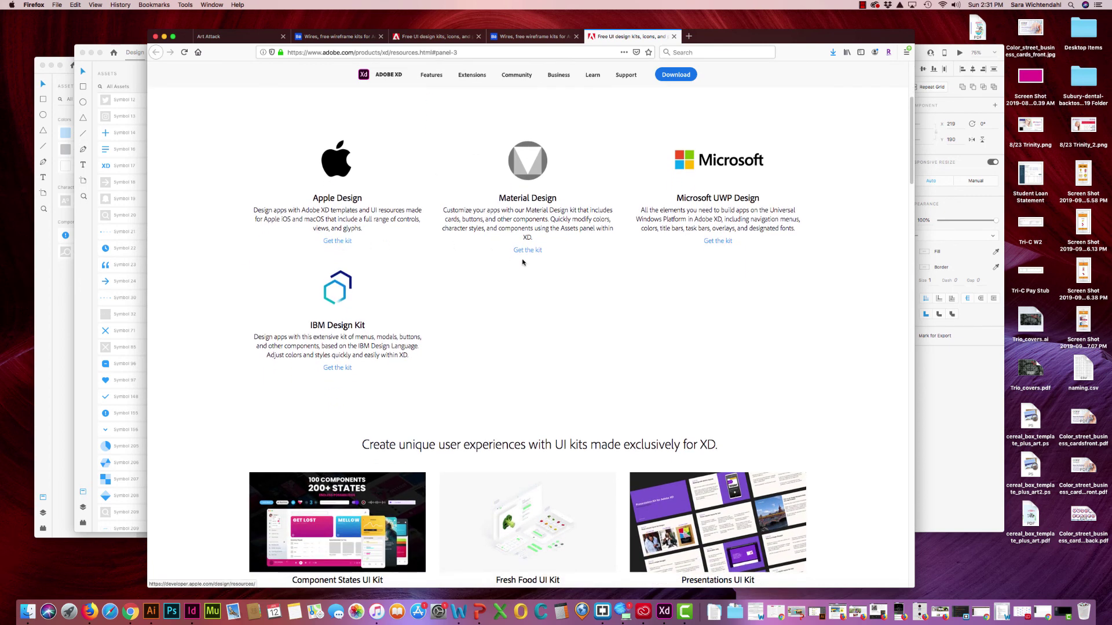
scroll(522, 253, down, 6)
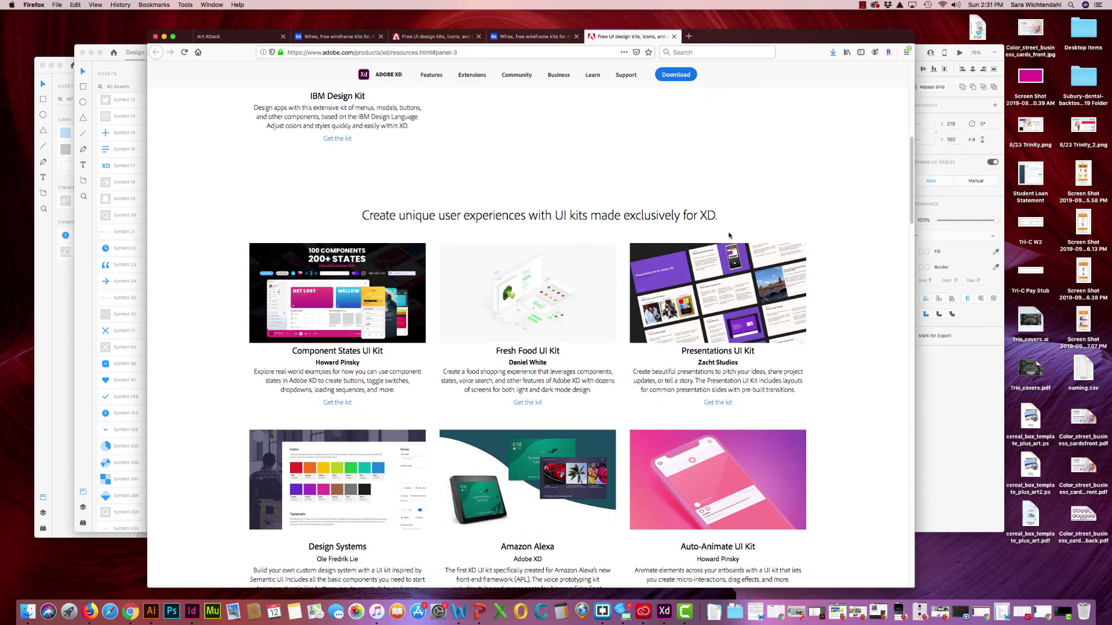
Step: Look over the rest of the UI kits made exclusively for XD, down to the Sky, Cooin and Designer Marketplace kits
scroll(729, 235, down, 2)
scroll(707, 240, down, 3)
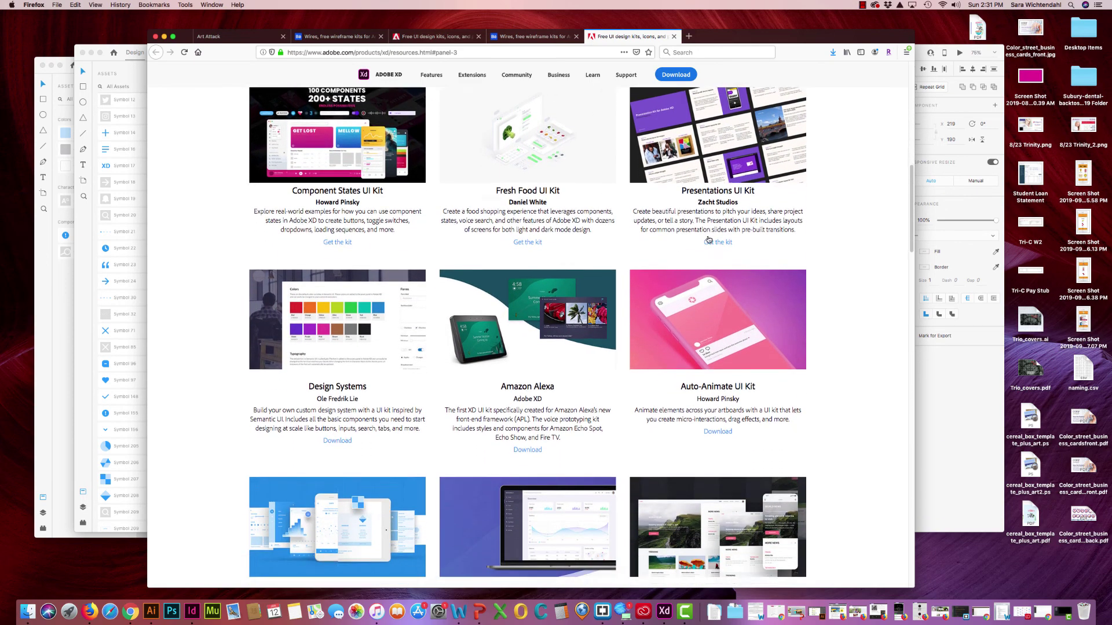
scroll(708, 239, down, 4)
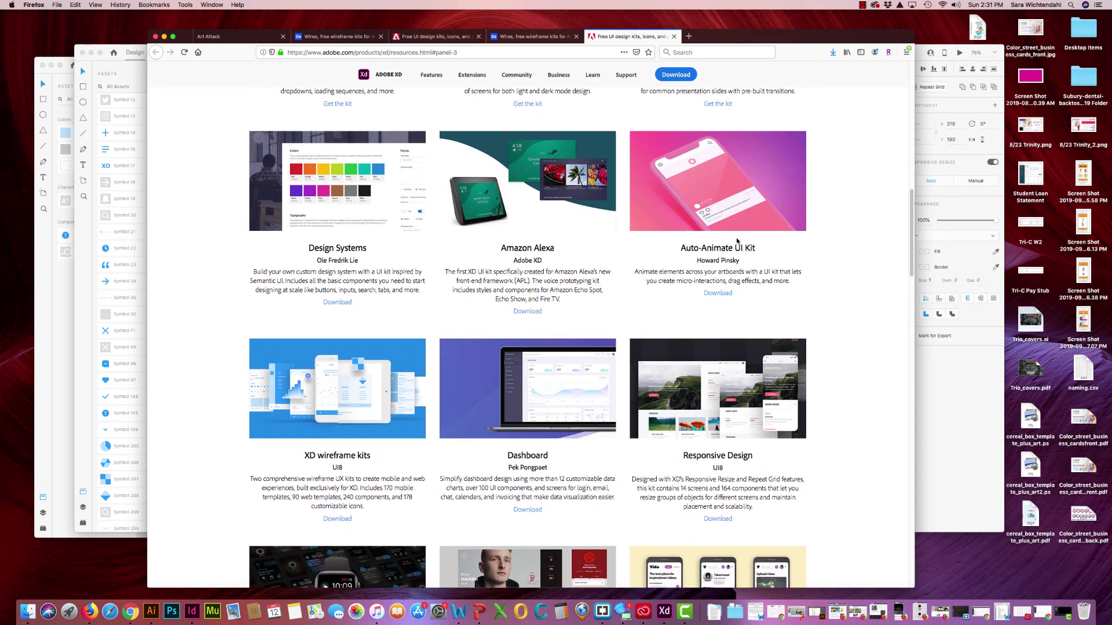
scroll(700, 309, down, 6)
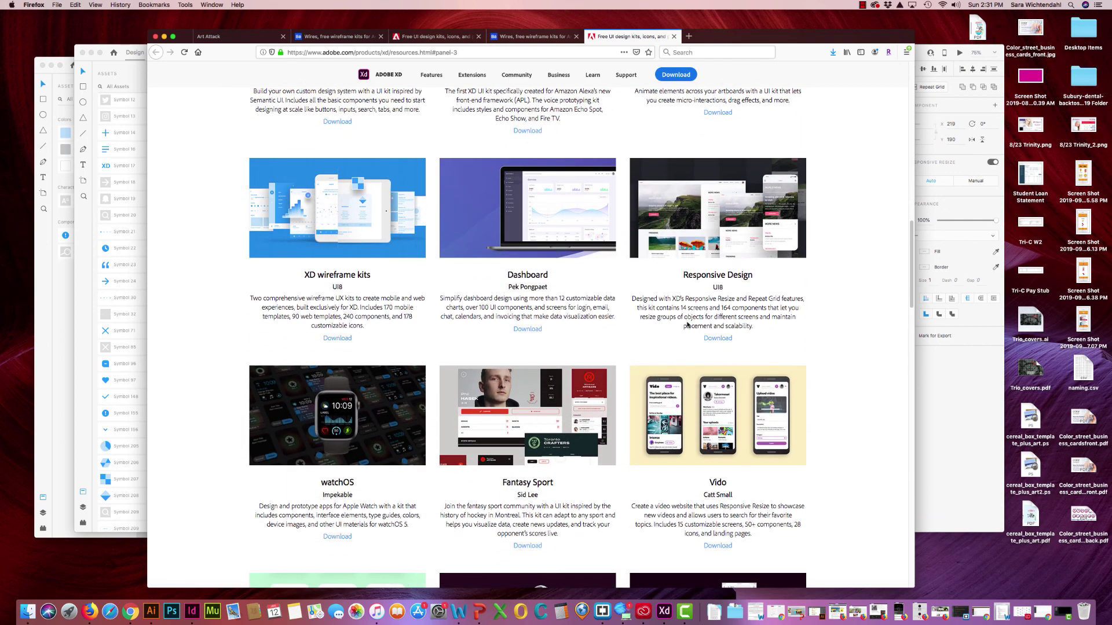
scroll(651, 331, down, 4)
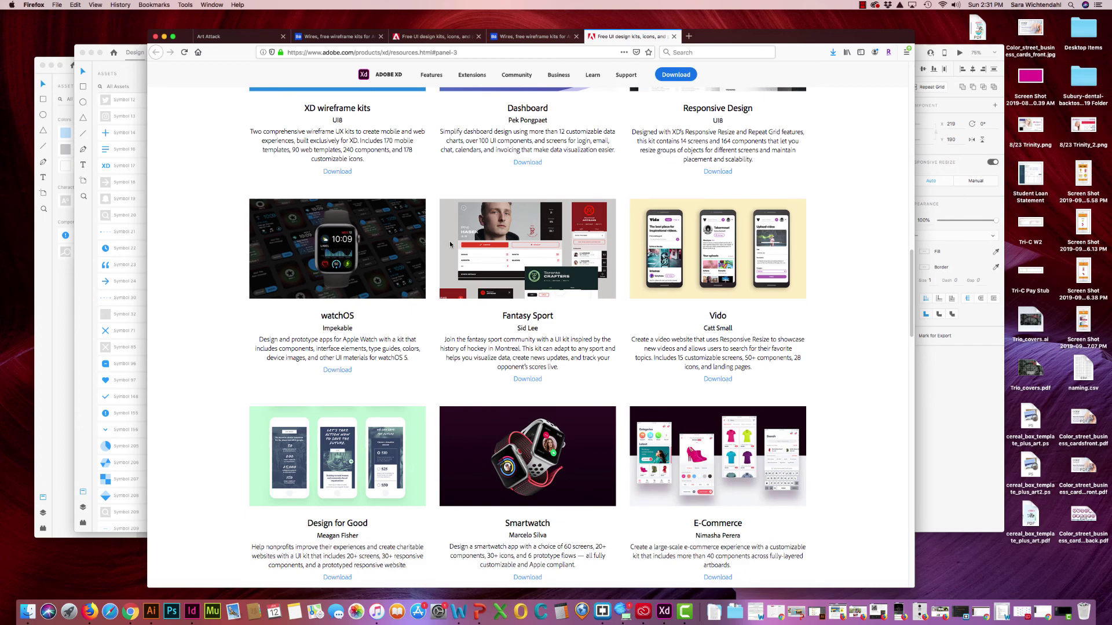
scroll(454, 248, down, 5)
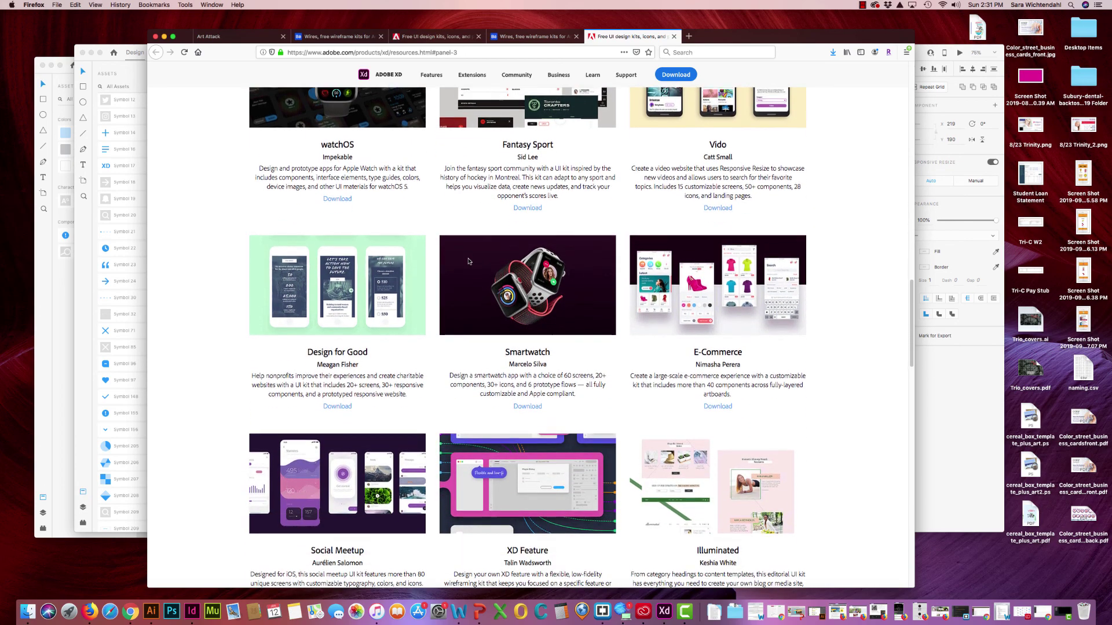
scroll(588, 303, down, 4)
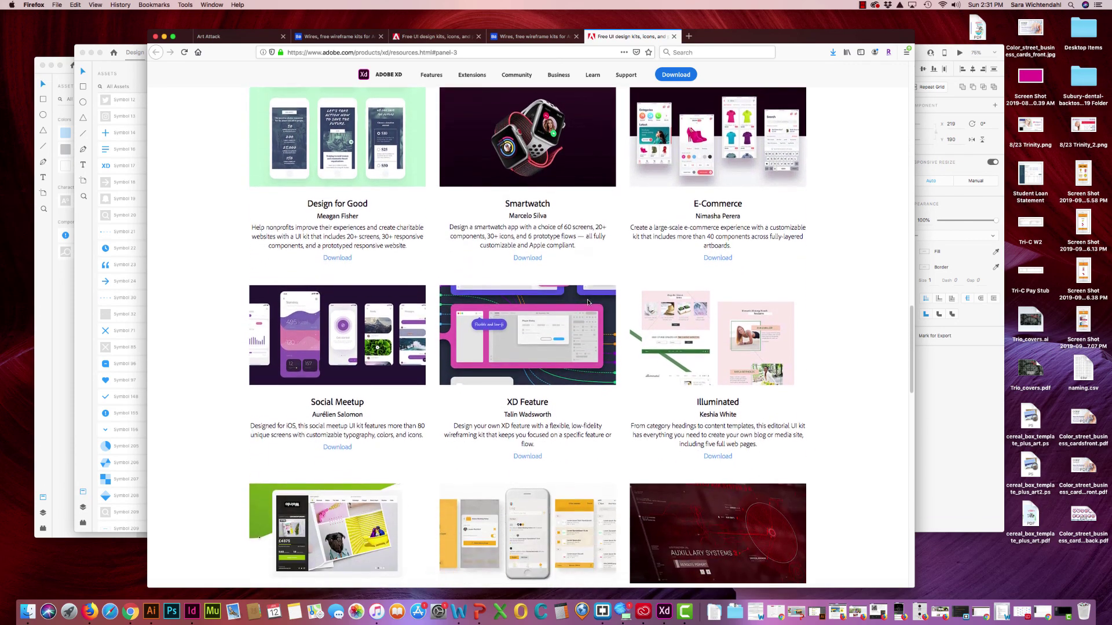
scroll(588, 303, down, 5)
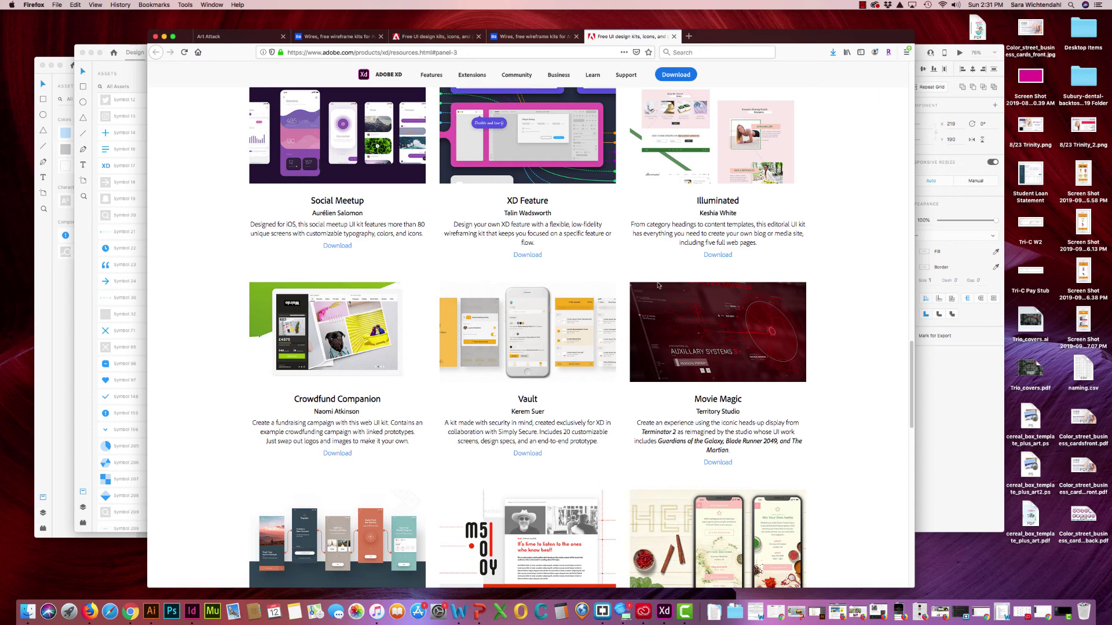
scroll(596, 307, down, 10)
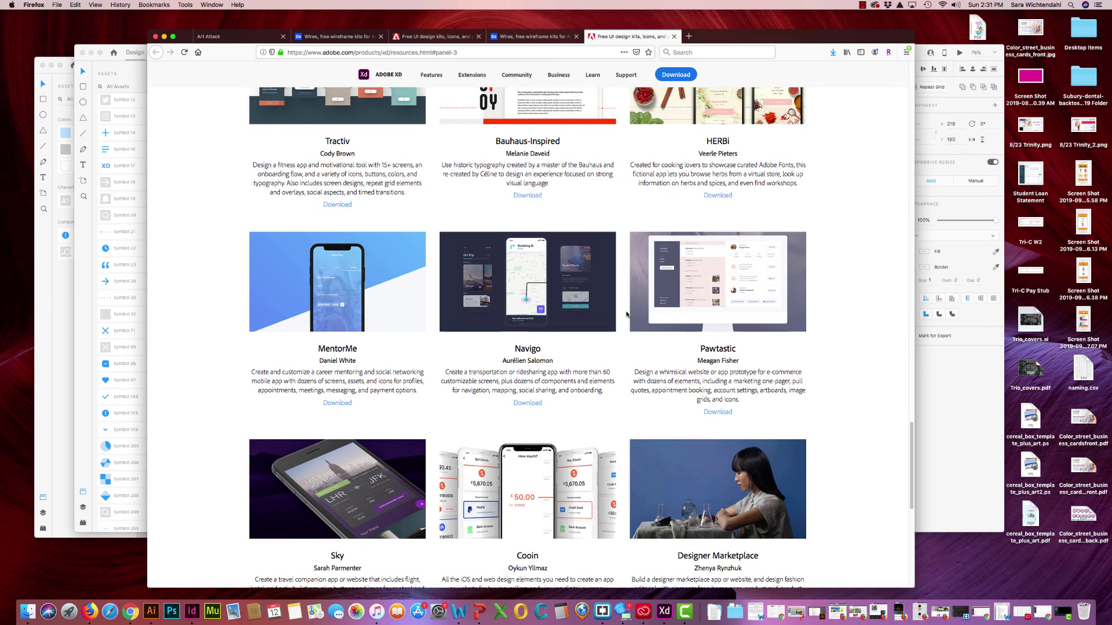
scroll(626, 315, down, 1)
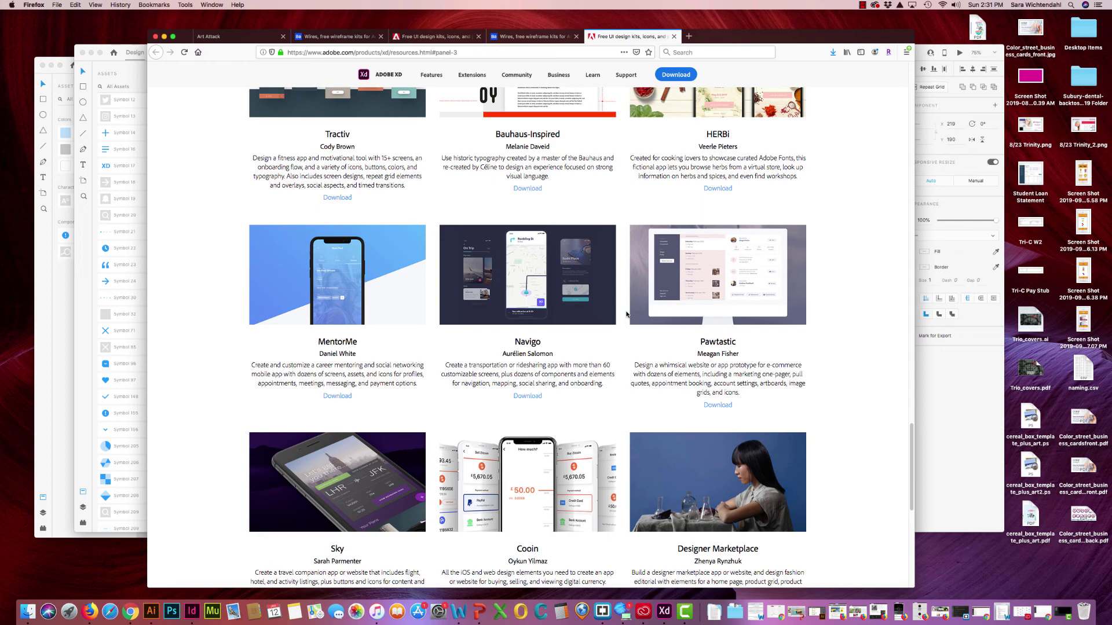
scroll(623, 347, up, 3)
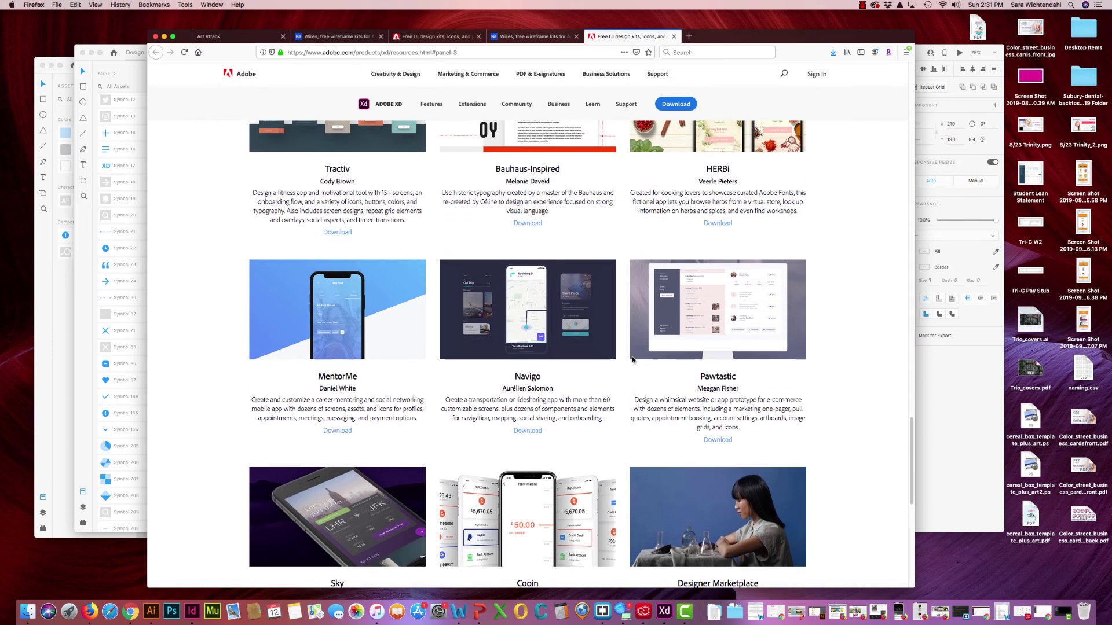
scroll(622, 352, down, 10)
scroll(619, 356, up, 5)
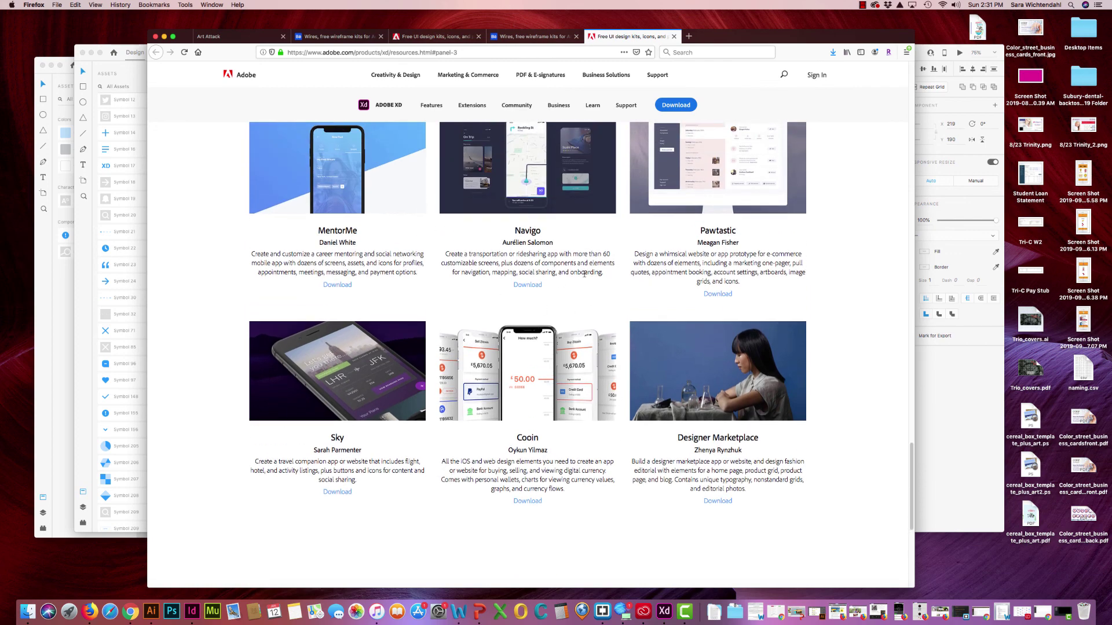
scroll(695, 289, up, 1)
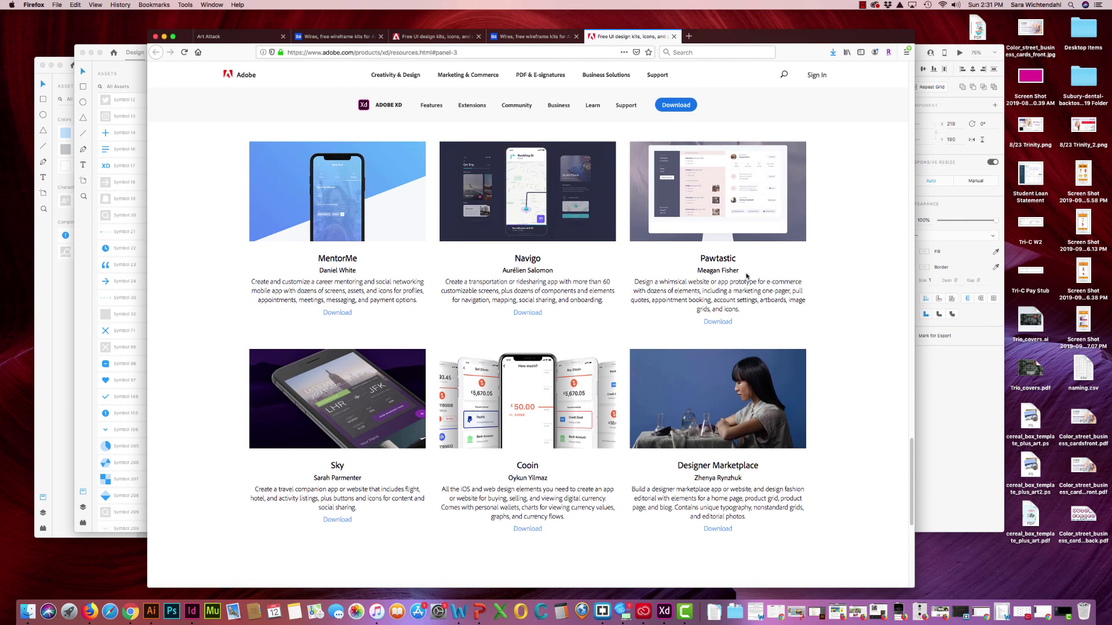
scroll(743, 276, up, 6)
scroll(744, 275, up, 8)
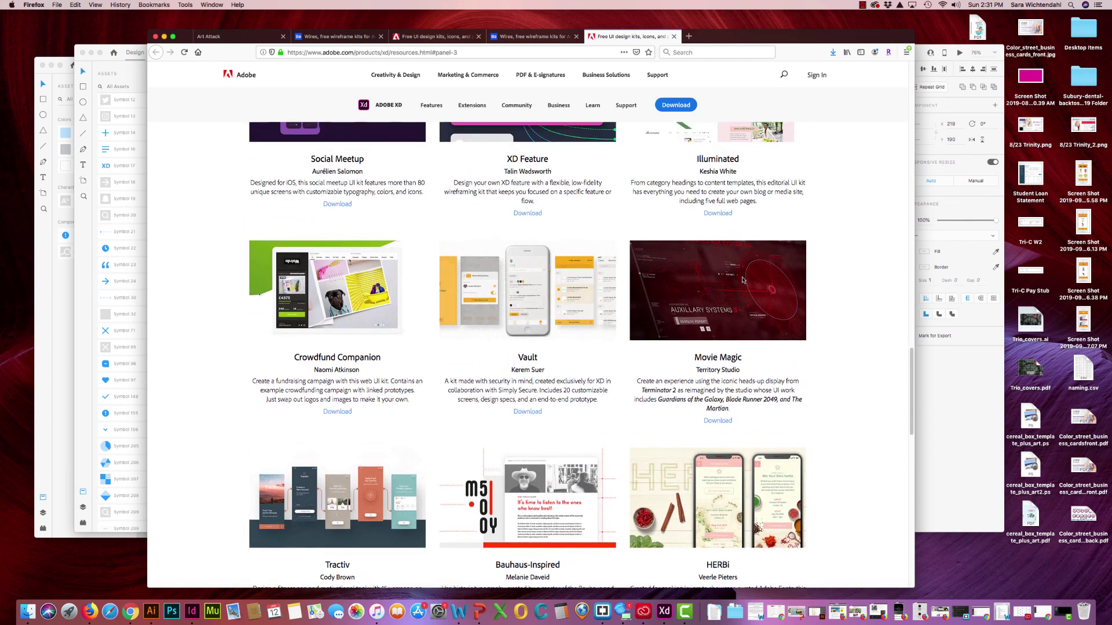
scroll(740, 279, up, 6)
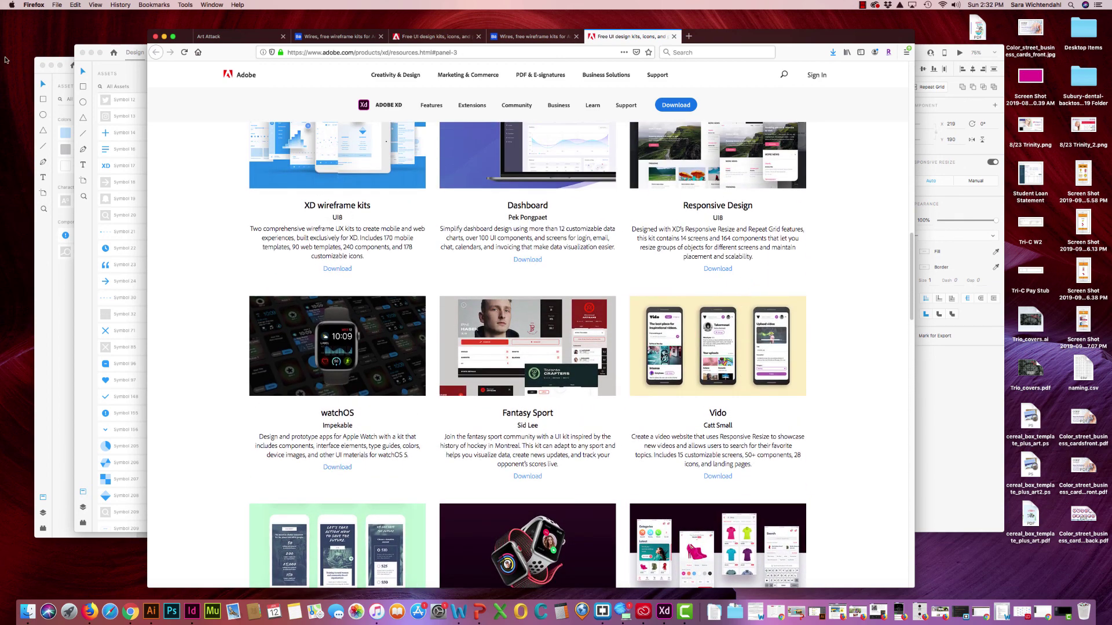
Step: Return to the Wires - Web document in Adobe XD and open the Apple iOS UI kit's web page from there
click(91, 99)
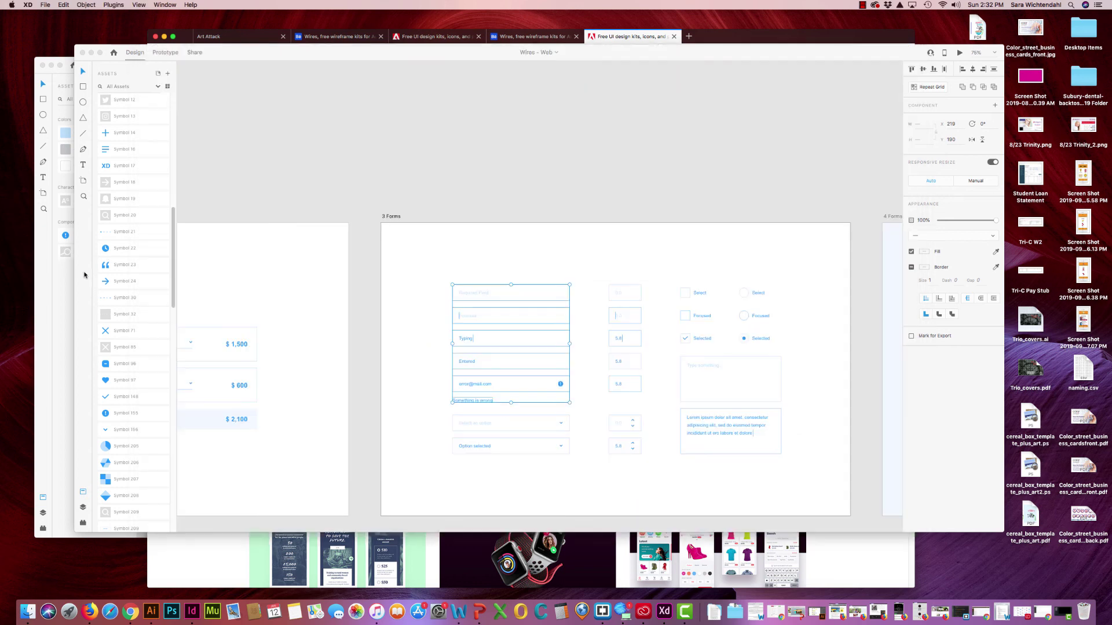
click(45, 4)
mouse_move(116, 48)
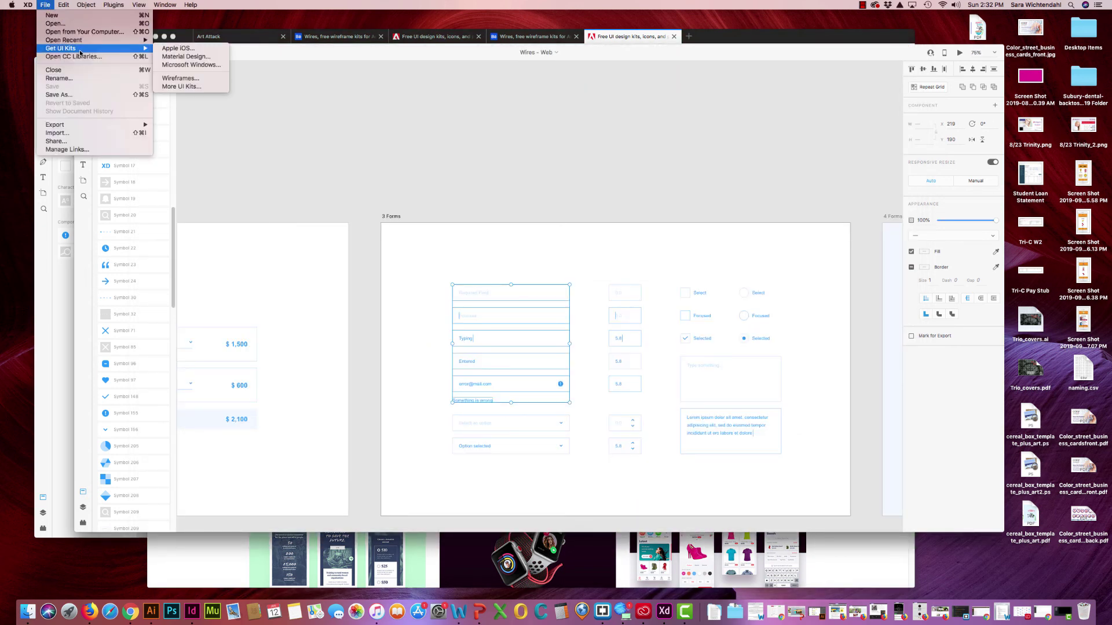
click(188, 49)
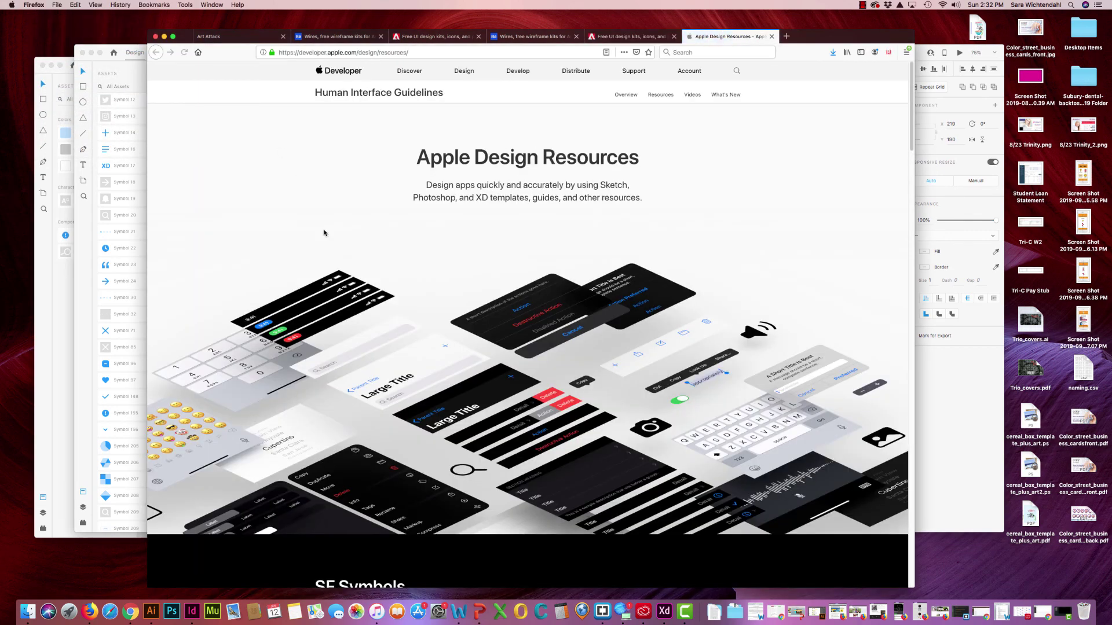
Step: Download Apple's iOS and macOS design resources for Adobe XD, choosing to open the downloaded disk images
scroll(359, 262, down, 3)
scroll(359, 263, down, 10)
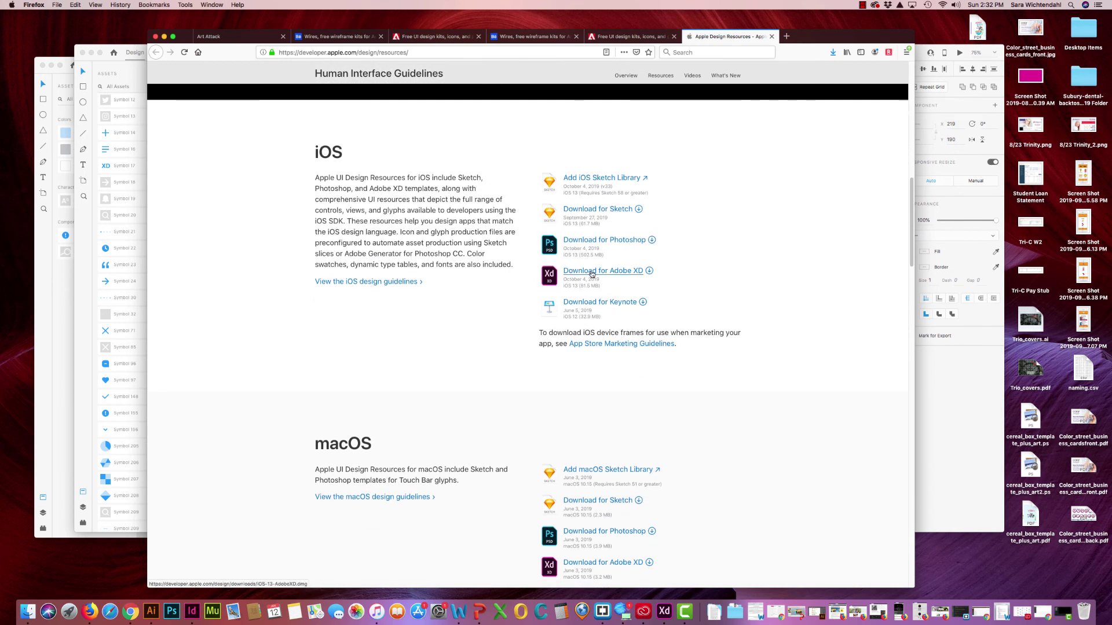
scroll(598, 303, down, 3)
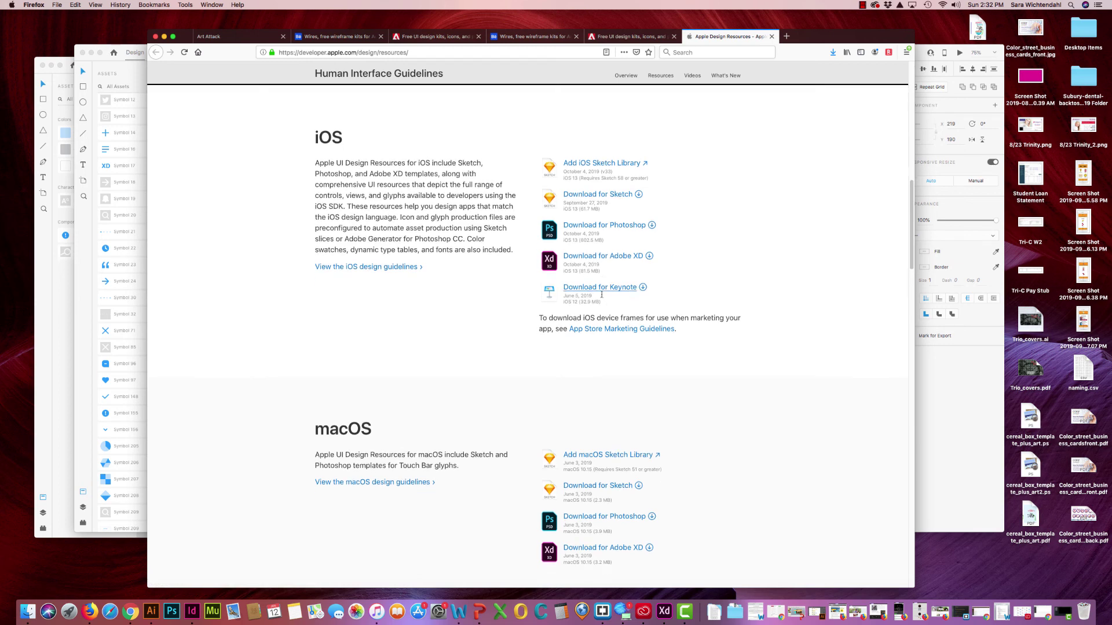
scroll(592, 317, up, 1)
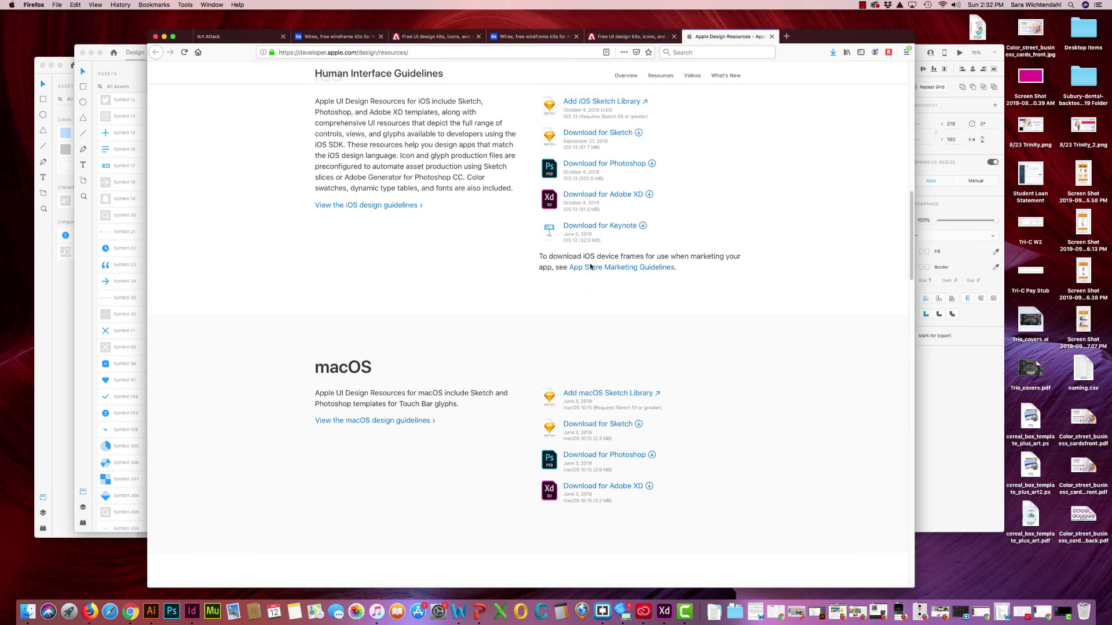
click(618, 194)
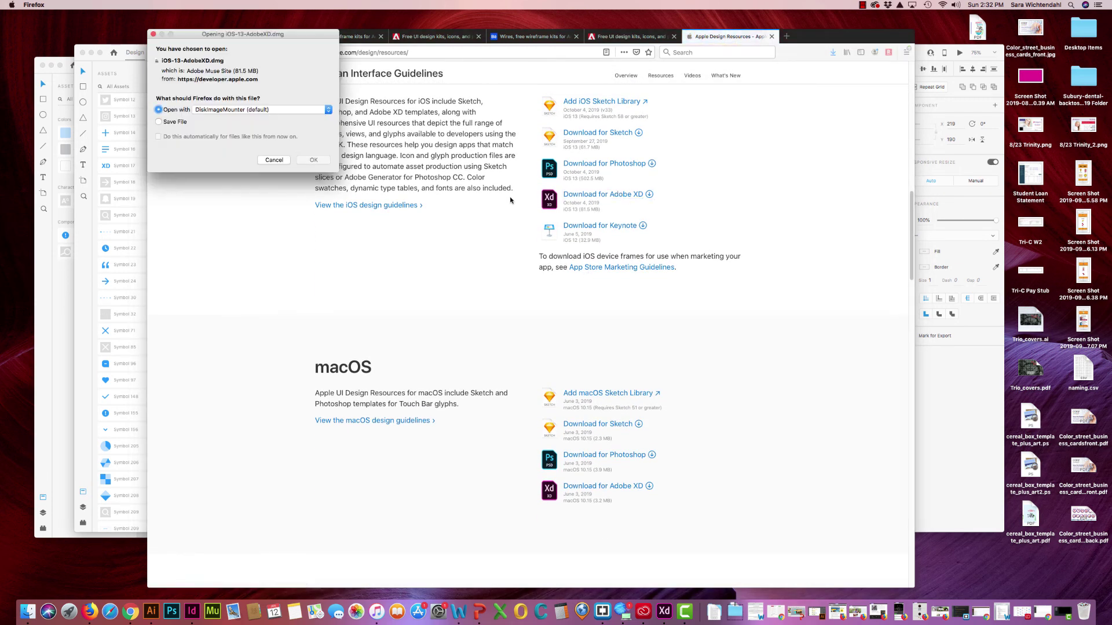
click(298, 163)
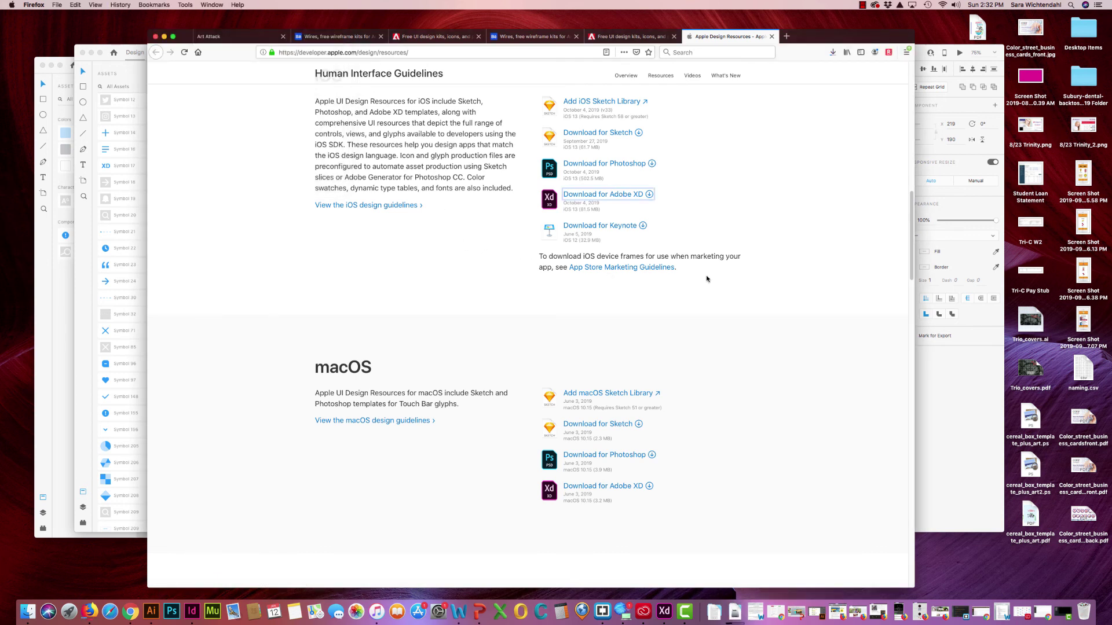
click(603, 488)
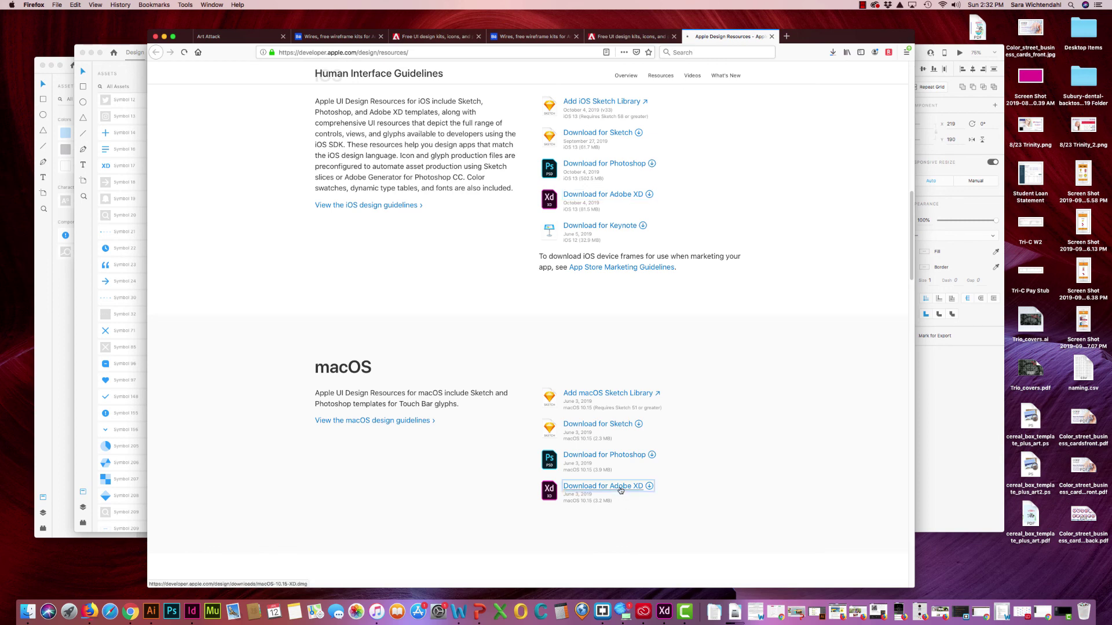
click(317, 161)
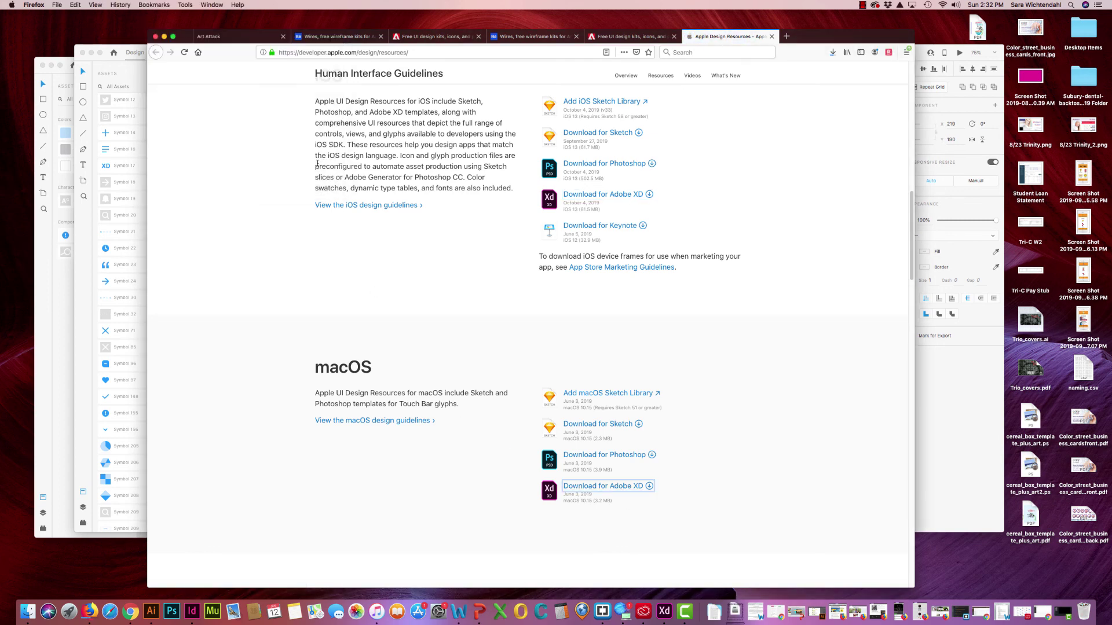
Step: Accept the license agreements for the macOS-10.15-XD.dmg and iOS-13-AdobeXD.dmg disk images
scroll(577, 457, down, 1)
scroll(577, 457, down, 10)
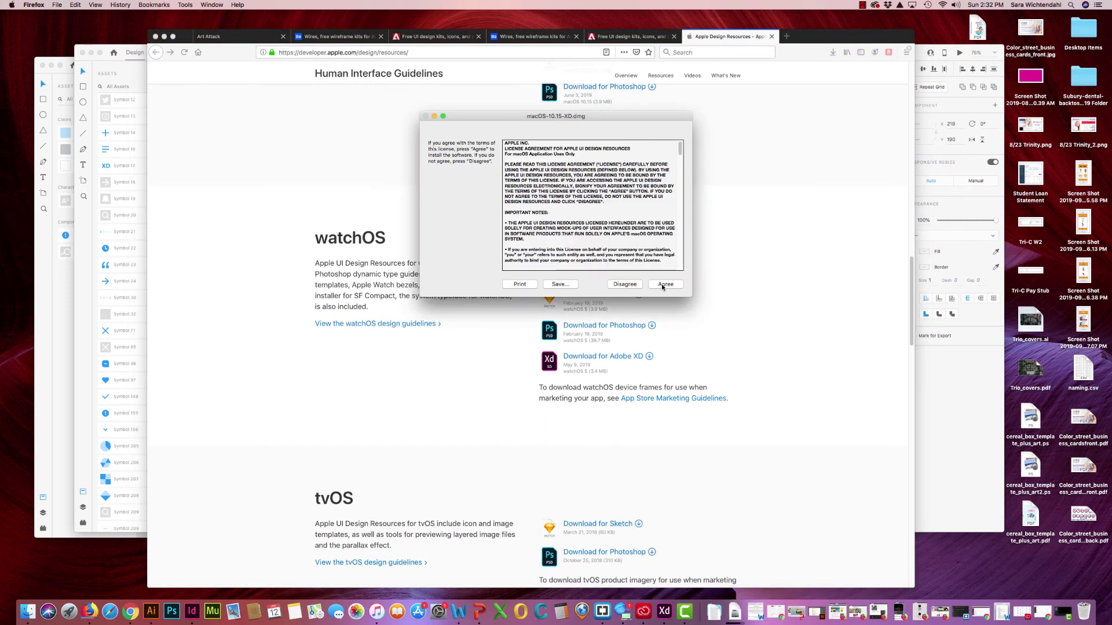
click(664, 286)
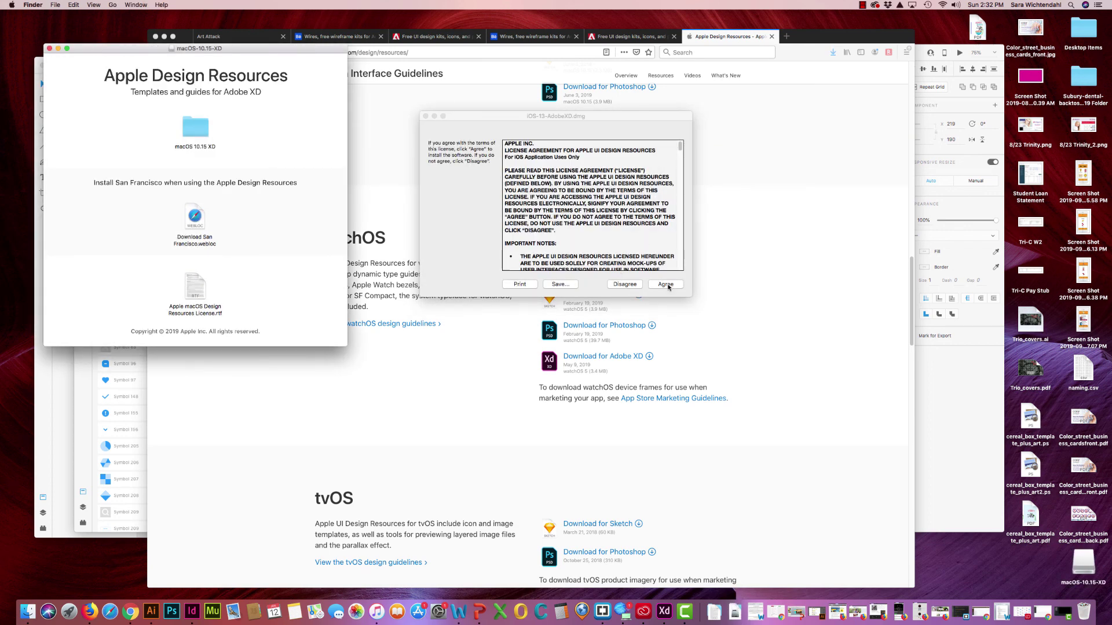
click(665, 284)
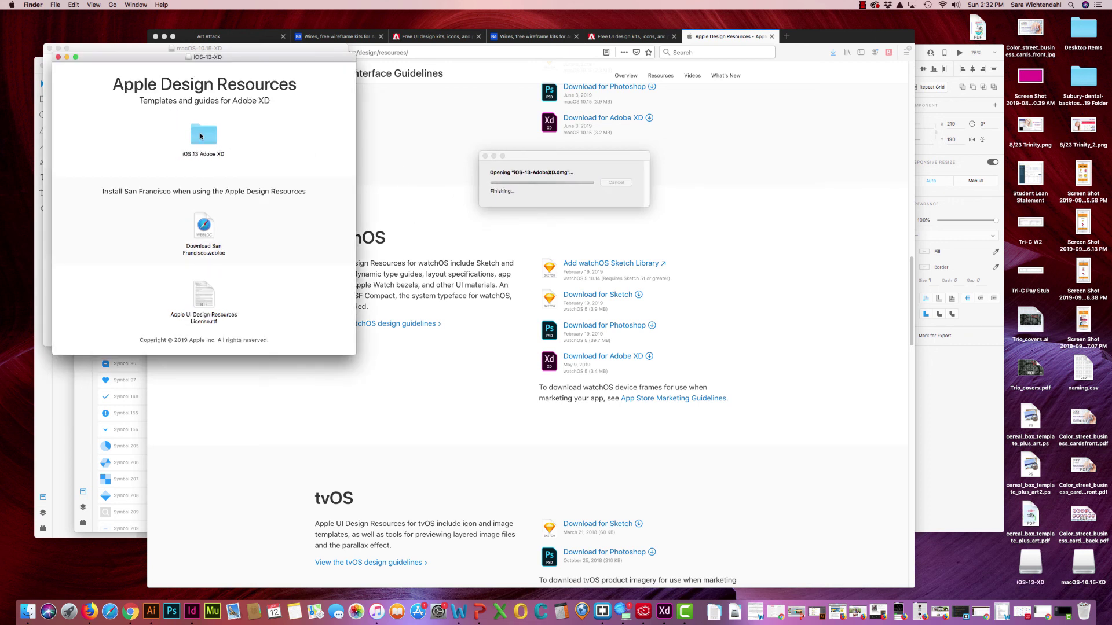
Step: Open the iOS 13 Adobe XD folder and view the Production Templates files with their full names
double_click(204, 135)
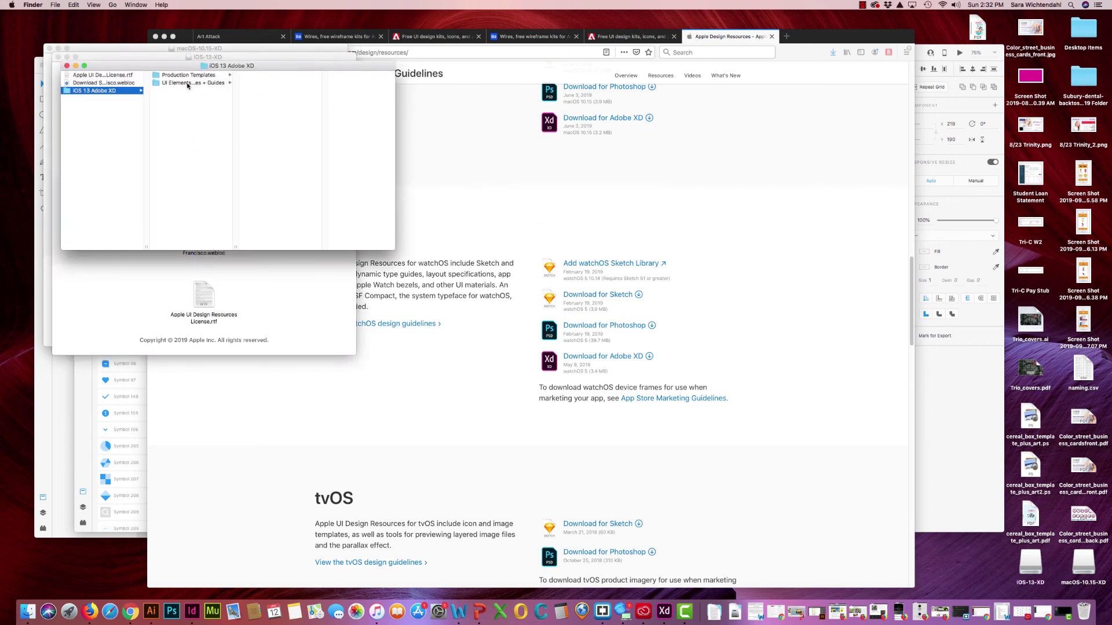
click(188, 75)
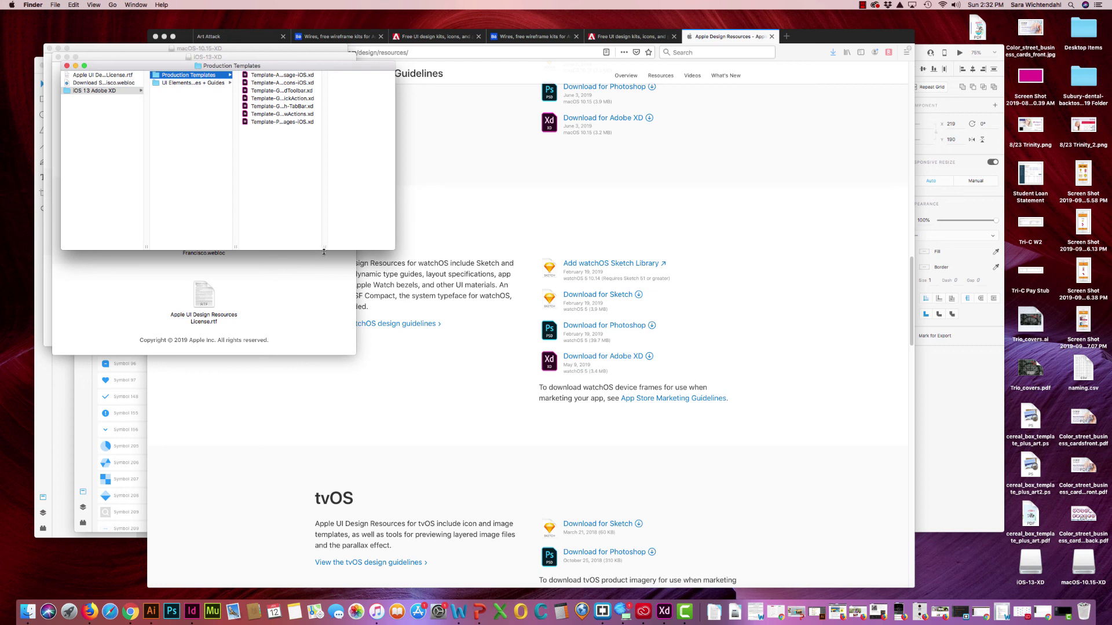
drag(324, 252, 364, 251)
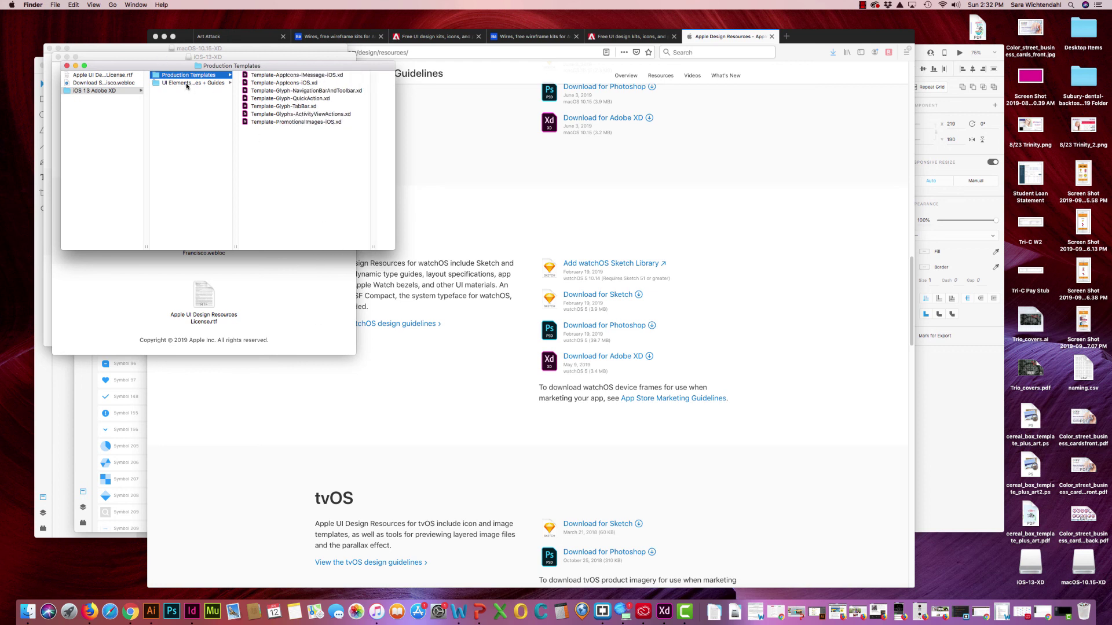
Step: Open UIElements+DesignTemplates+Guides-iPhone.xd from the UI Elements + Design Templates + Guides folder, widening the columns to read the file names
click(203, 85)
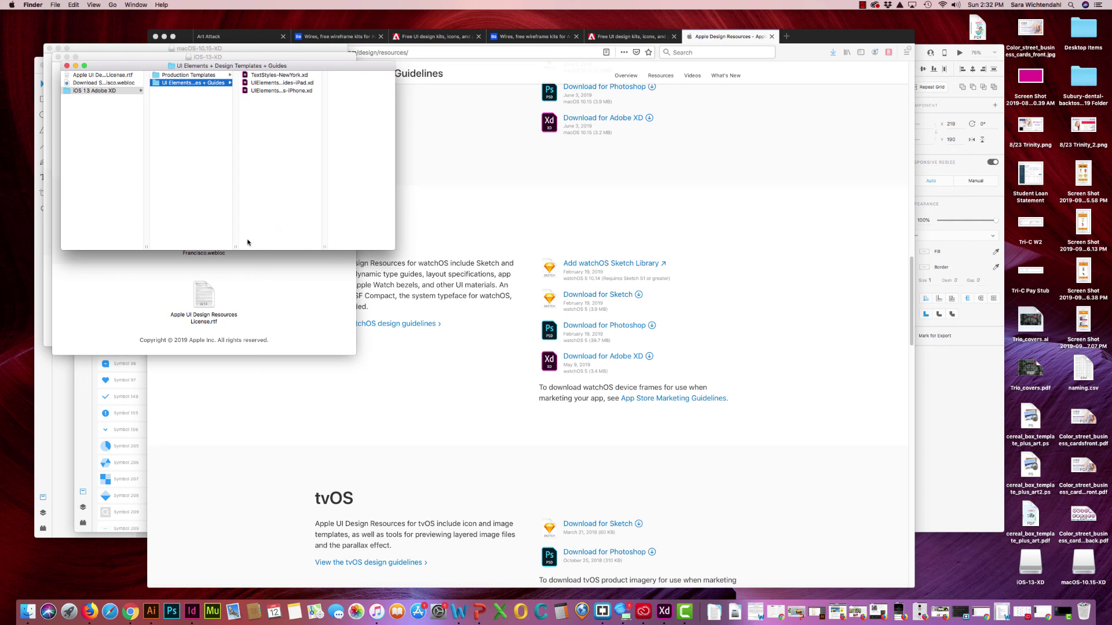
drag(237, 245, 271, 249)
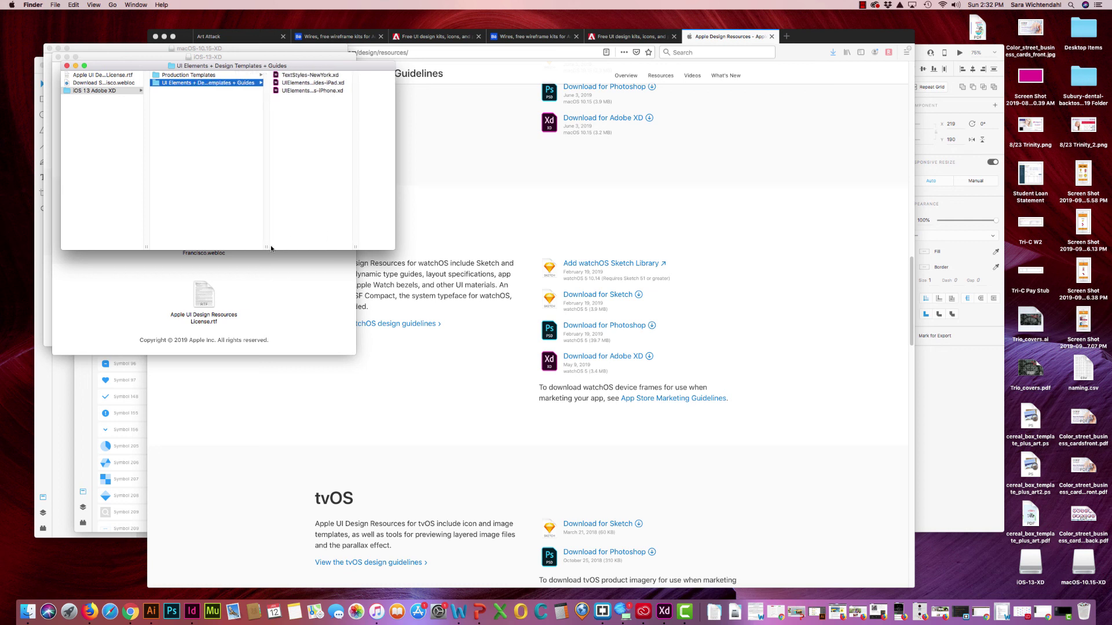
double_click(354, 247)
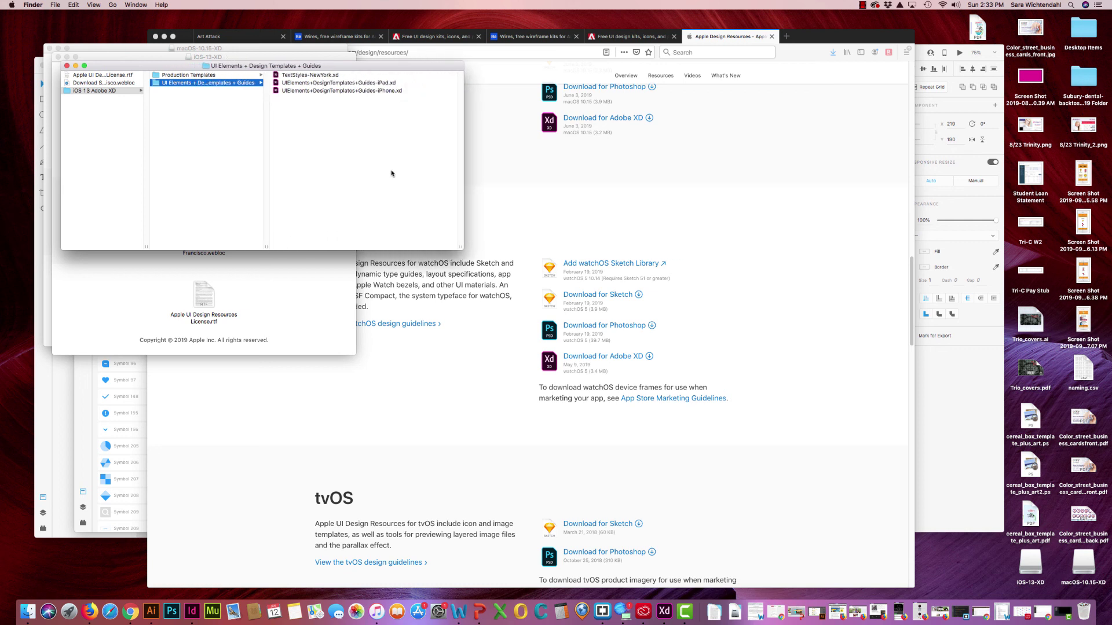
click(350, 92)
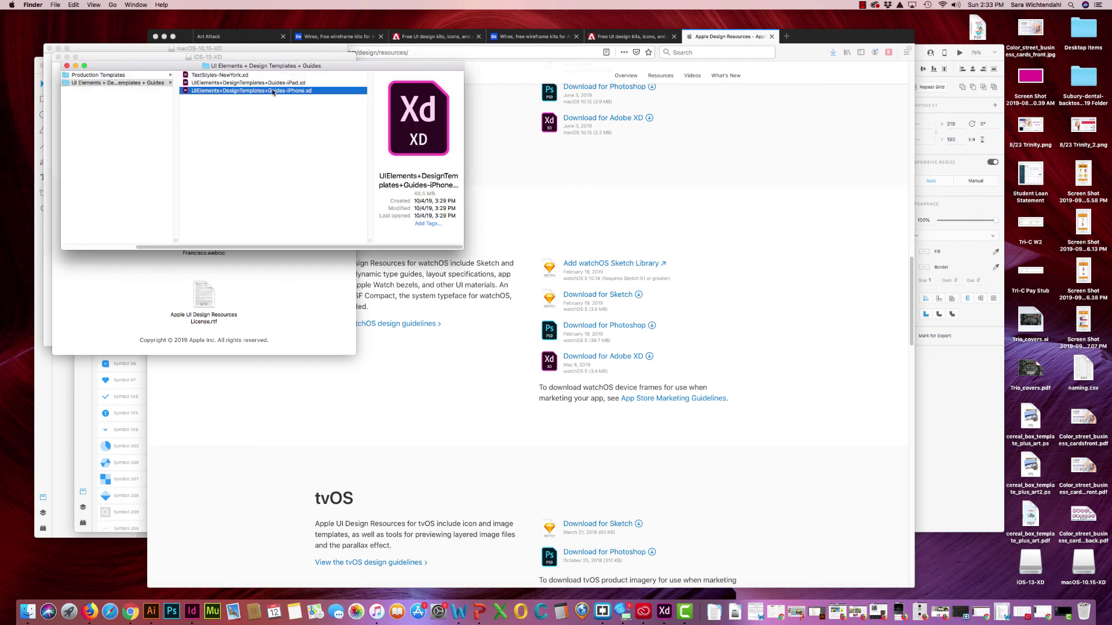
double_click(186, 91)
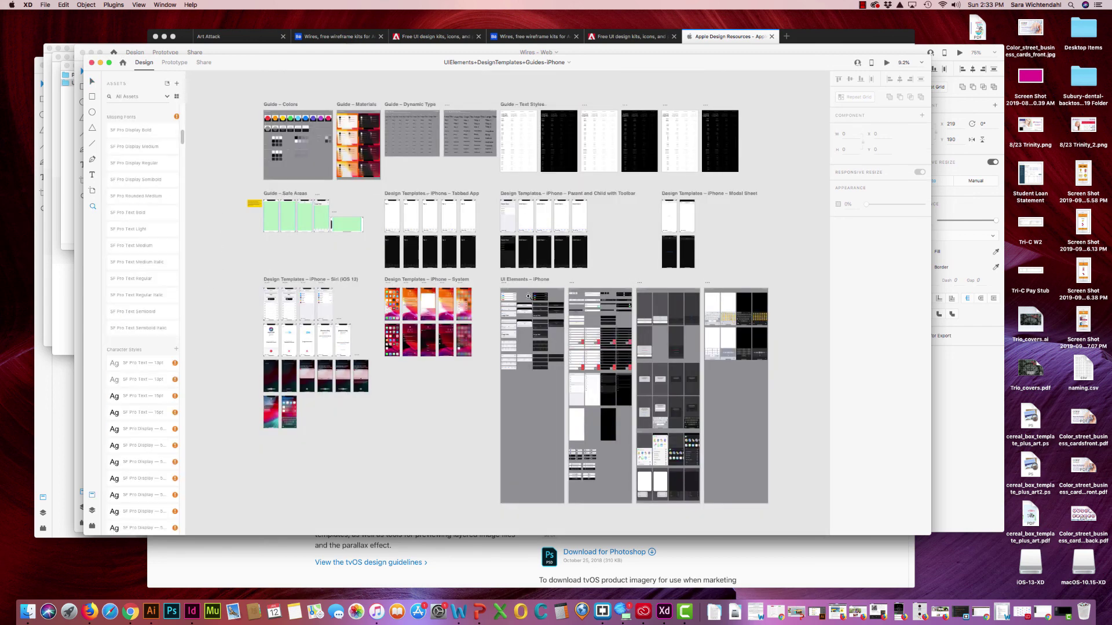
Step: Examine the bars and controls on the UI Elements – iPhone artboards up close
scroll(552, 333, up, 5)
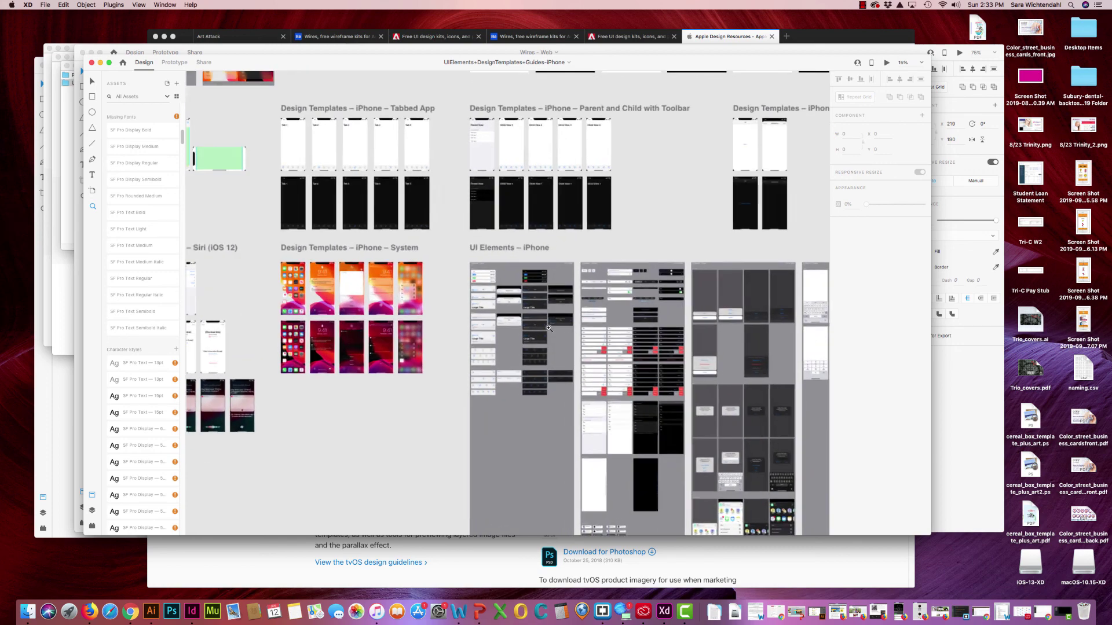
scroll(548, 328, up, 3)
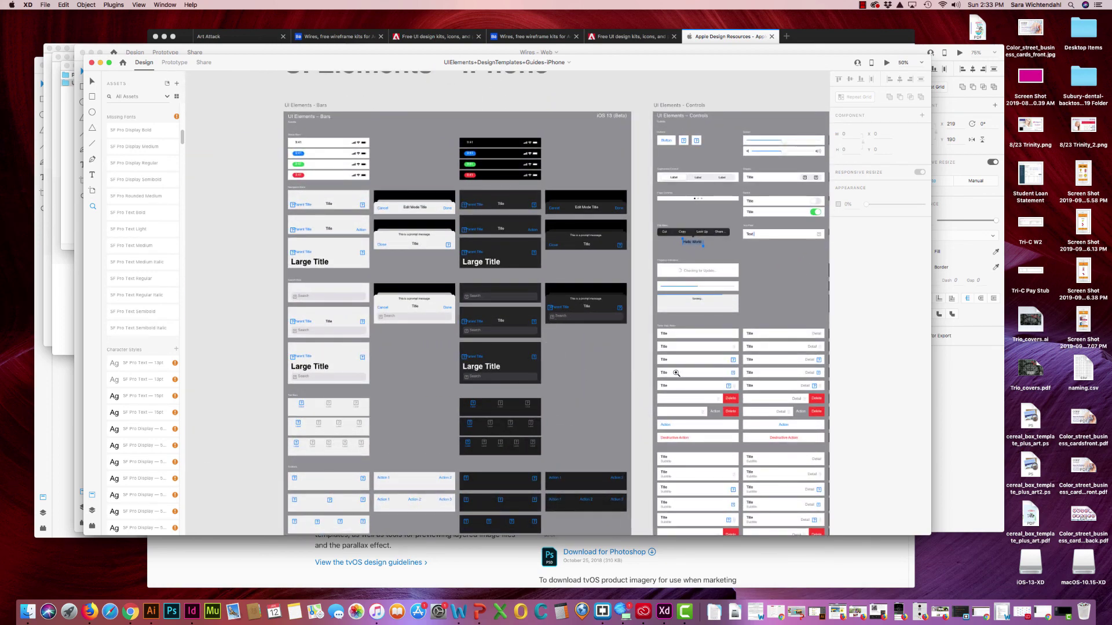
scroll(675, 313, up, 3)
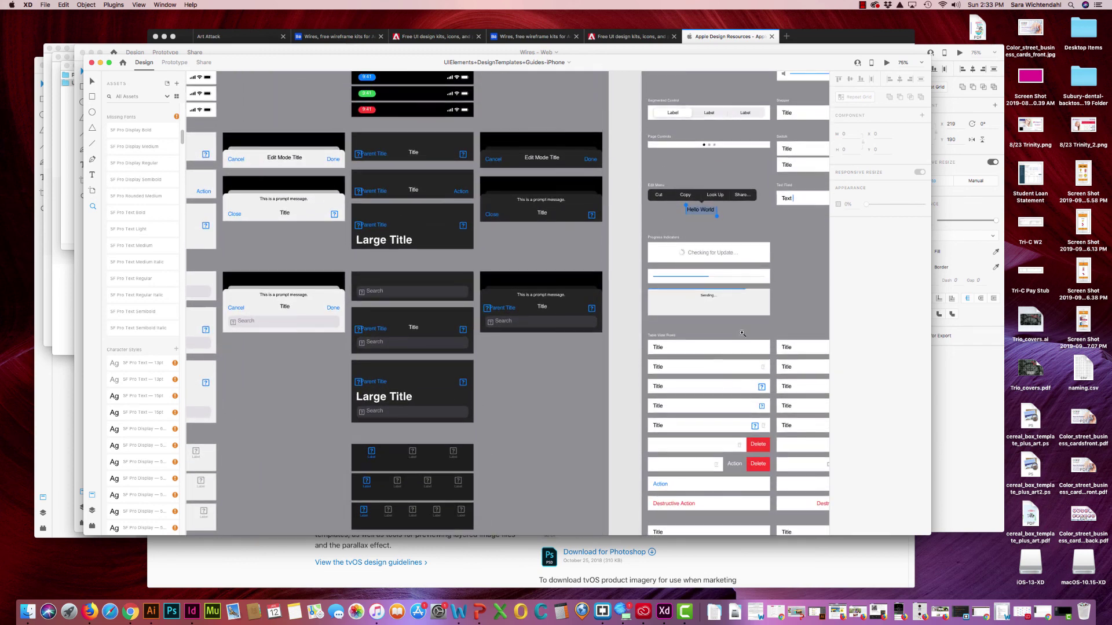
scroll(742, 333, up, 3)
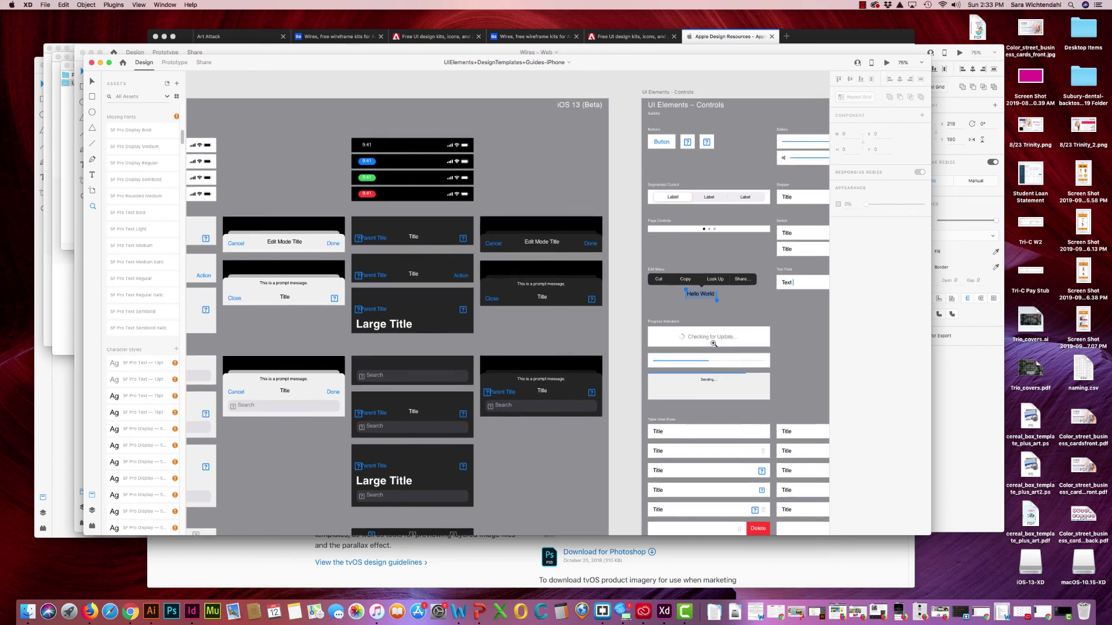
Step: Review the light and dark Parent and Child with Toolbar templates and the Guide – Text Styles artboards
scroll(720, 344, up, 6)
scroll(712, 349, up, 15)
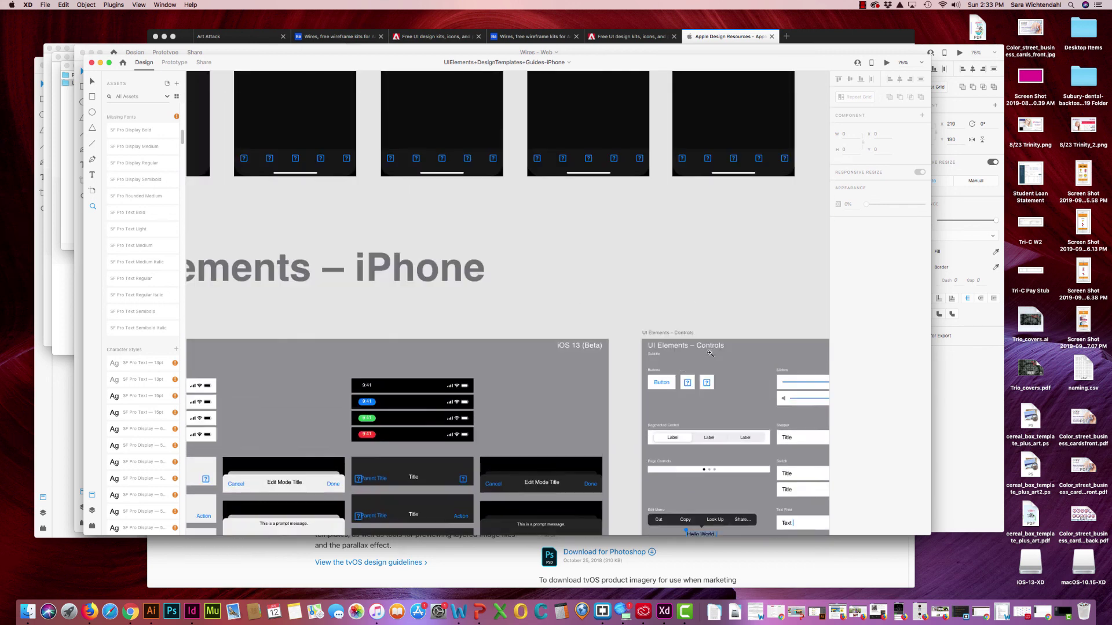
scroll(697, 362, up, 8)
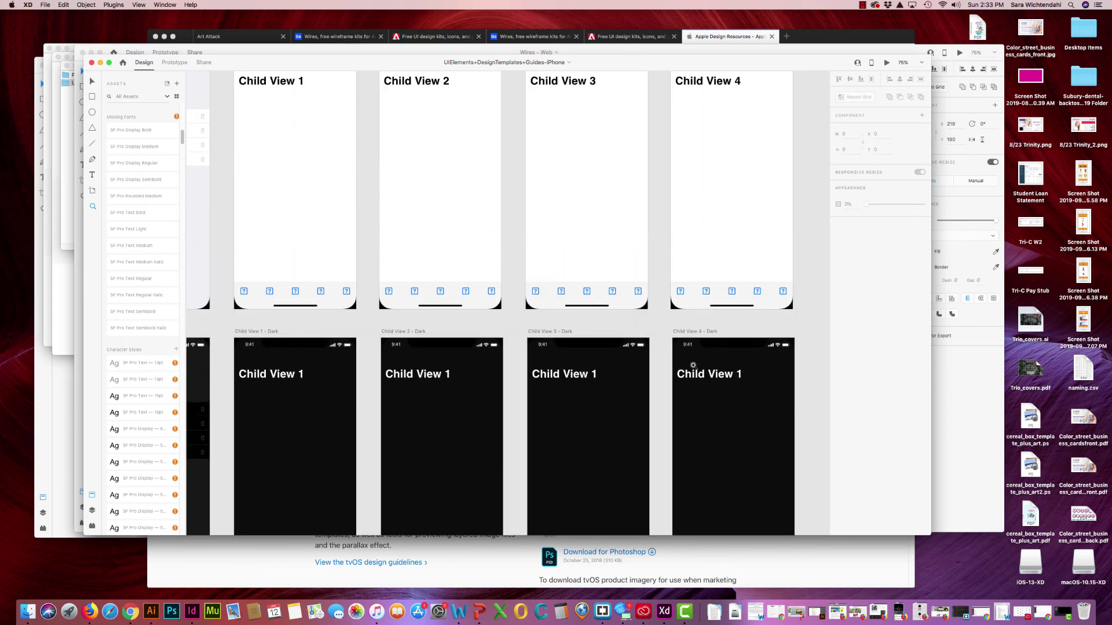
scroll(691, 365, up, 4)
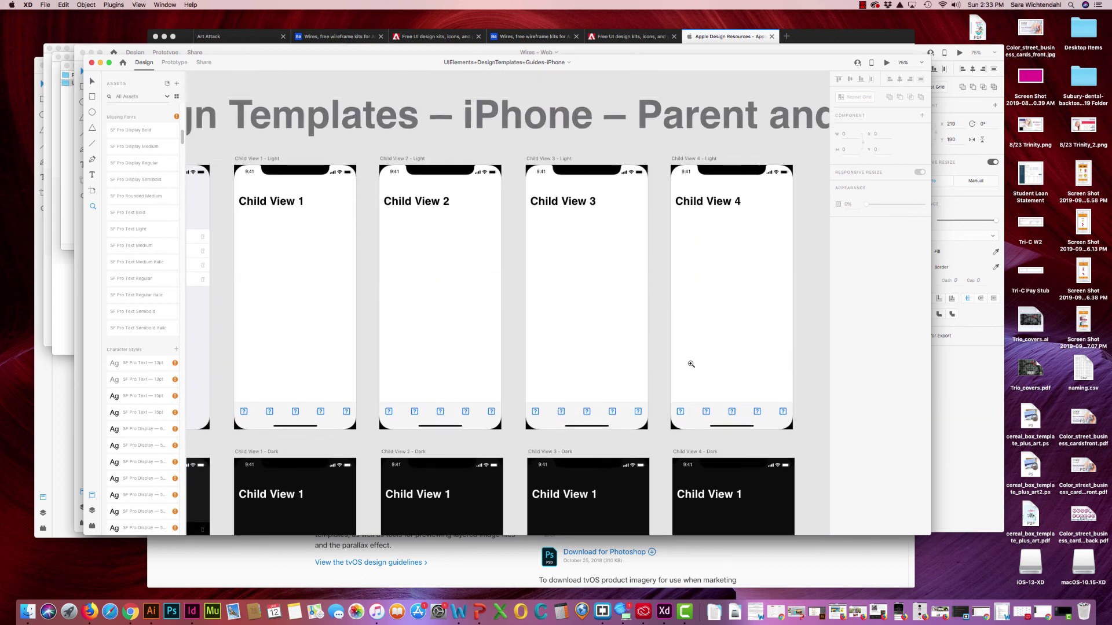
key(super+minus)
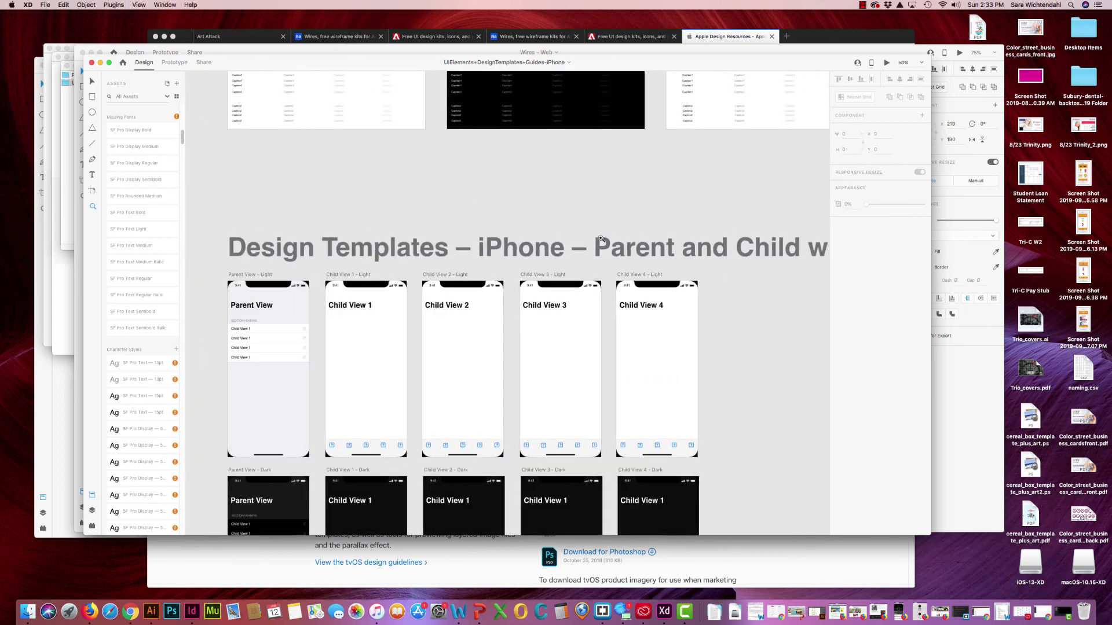
scroll(607, 296, up, 6)
scroll(609, 312, up, 8)
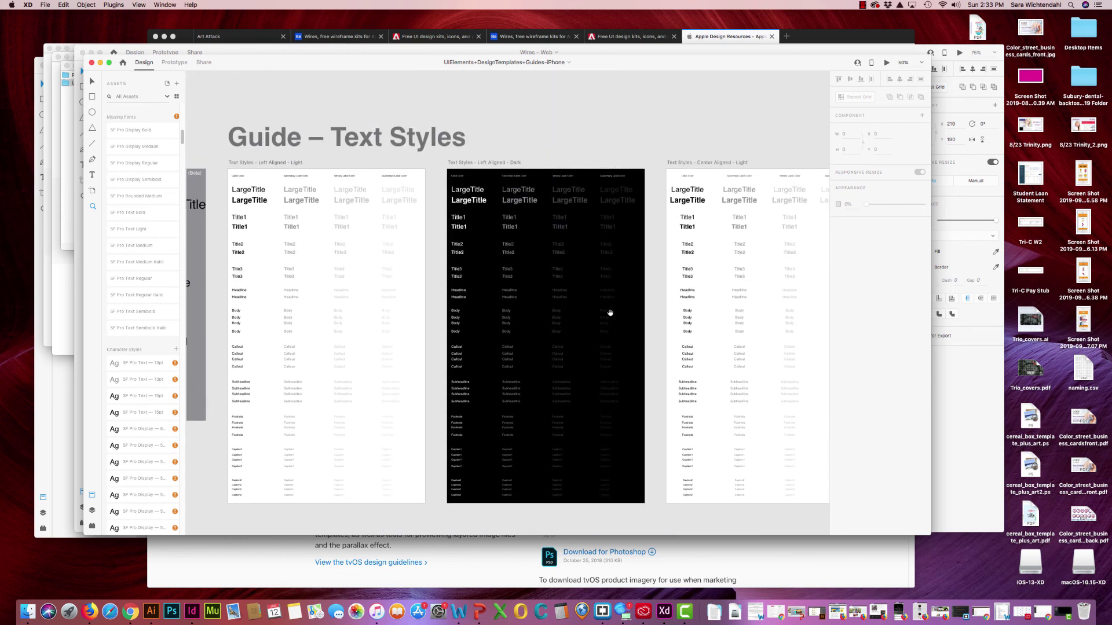
scroll(570, 303, right, 10)
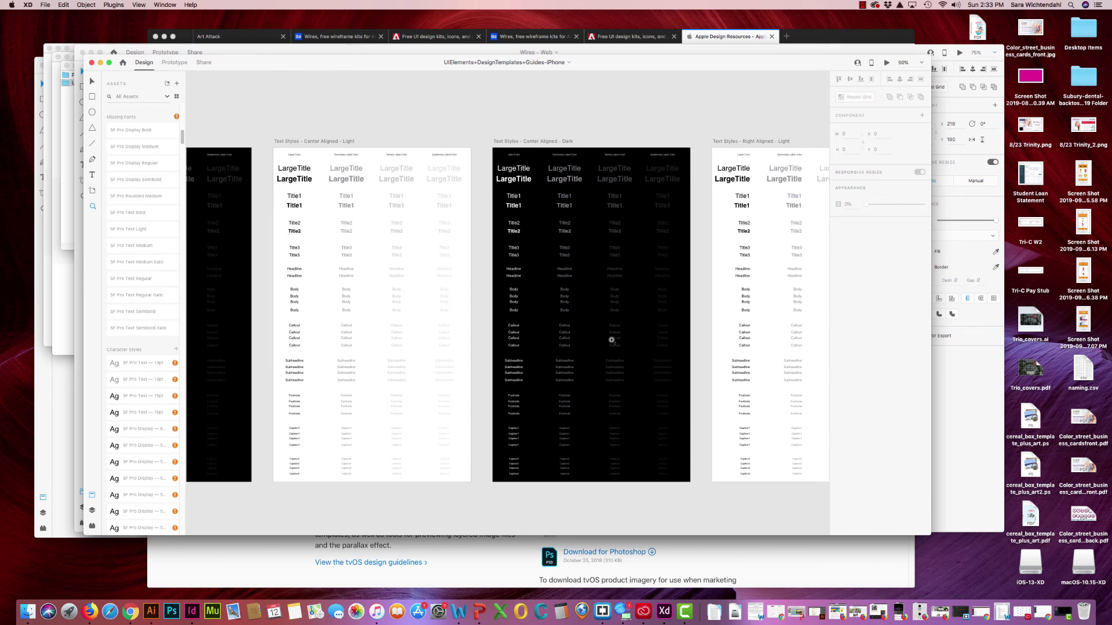
scroll(615, 341, up, 3)
Step: Examine the UI Elements artboards for action sheets, alerts and system keyboards, and shift the document window slightly aside
scroll(614, 341, down, 15)
scroll(626, 345, down, 20)
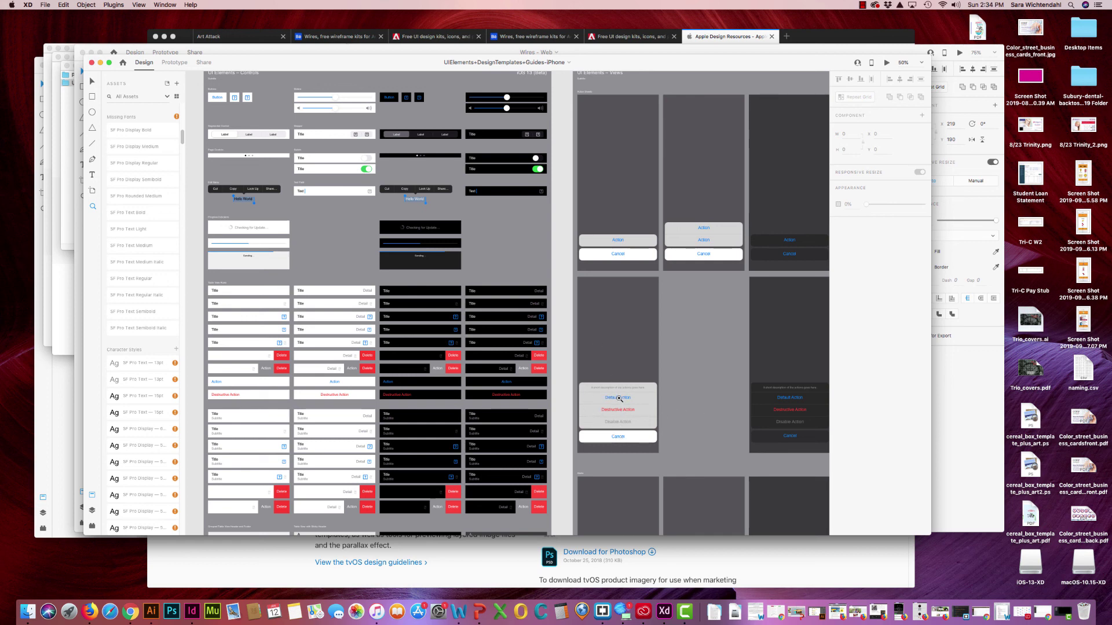
scroll(756, 465, down, 5)
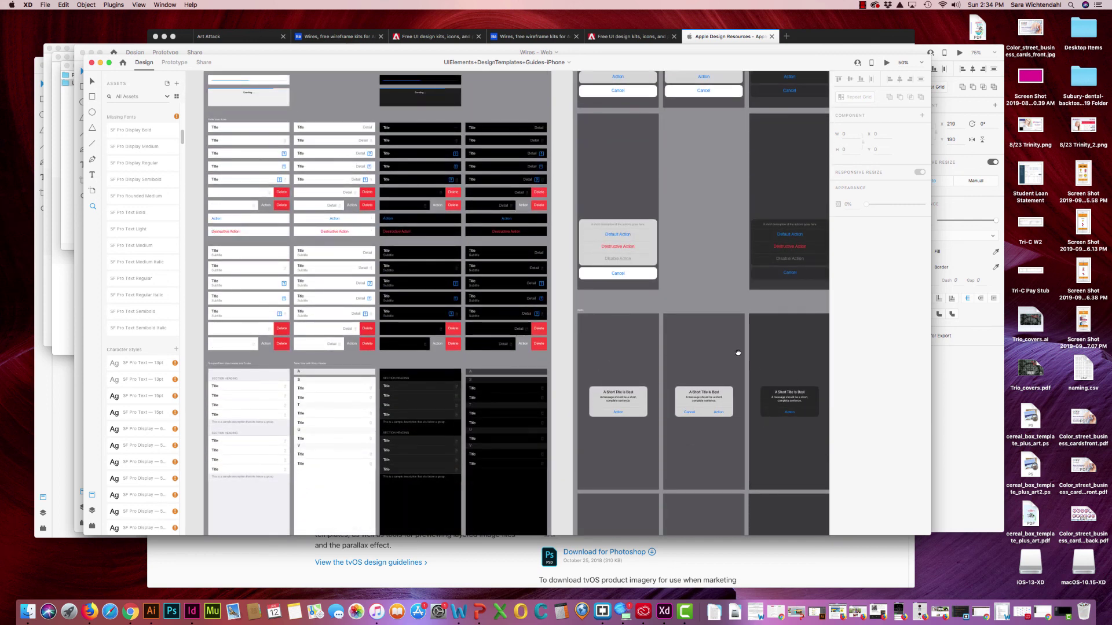
scroll(737, 353, right, 5)
scroll(640, 406, right, 10)
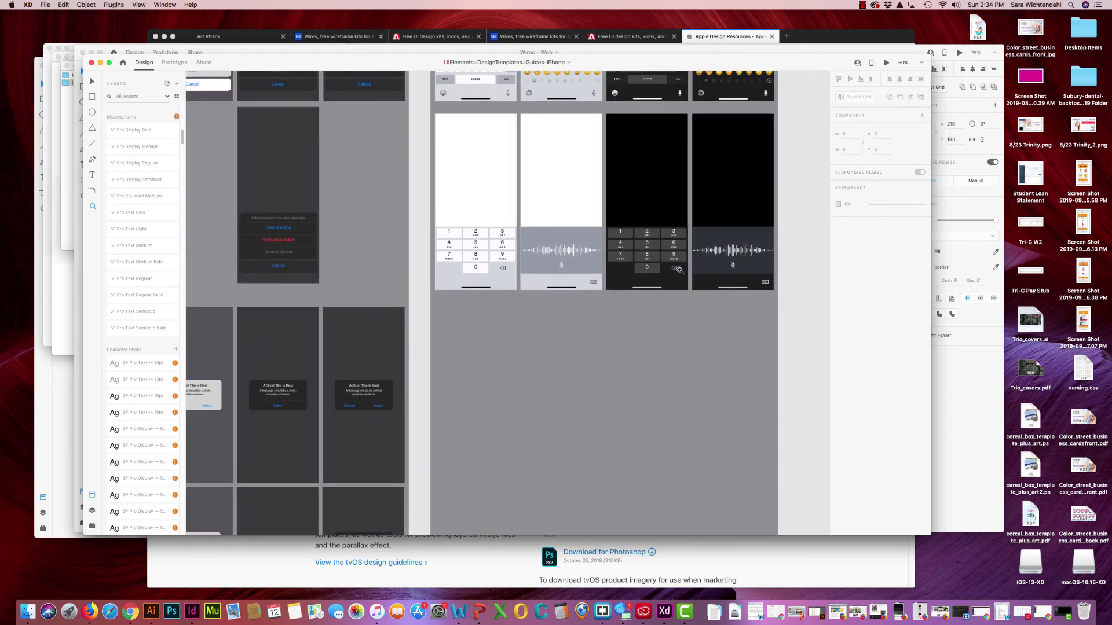
scroll(672, 273, up, 5)
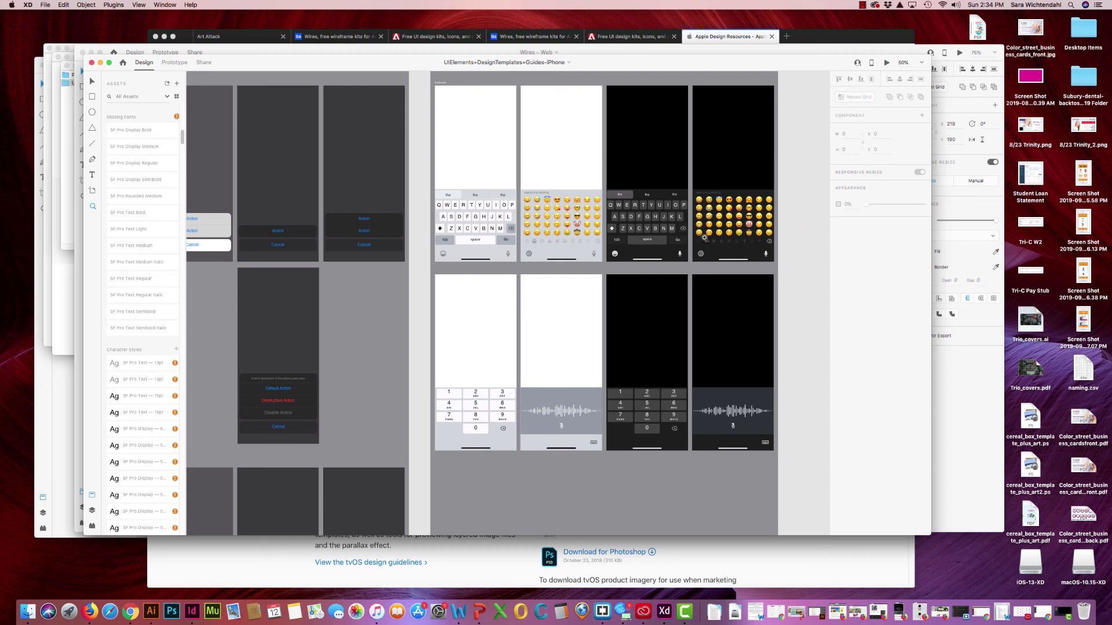
scroll(705, 238, down, 2)
scroll(703, 251, up, 5)
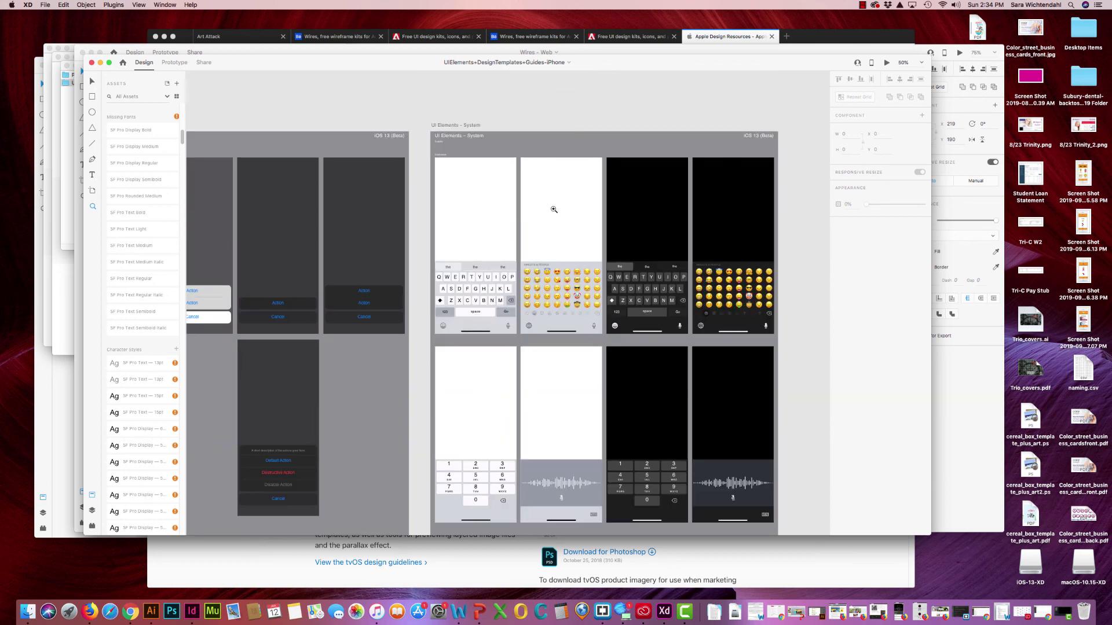
drag(301, 63, 337, 65)
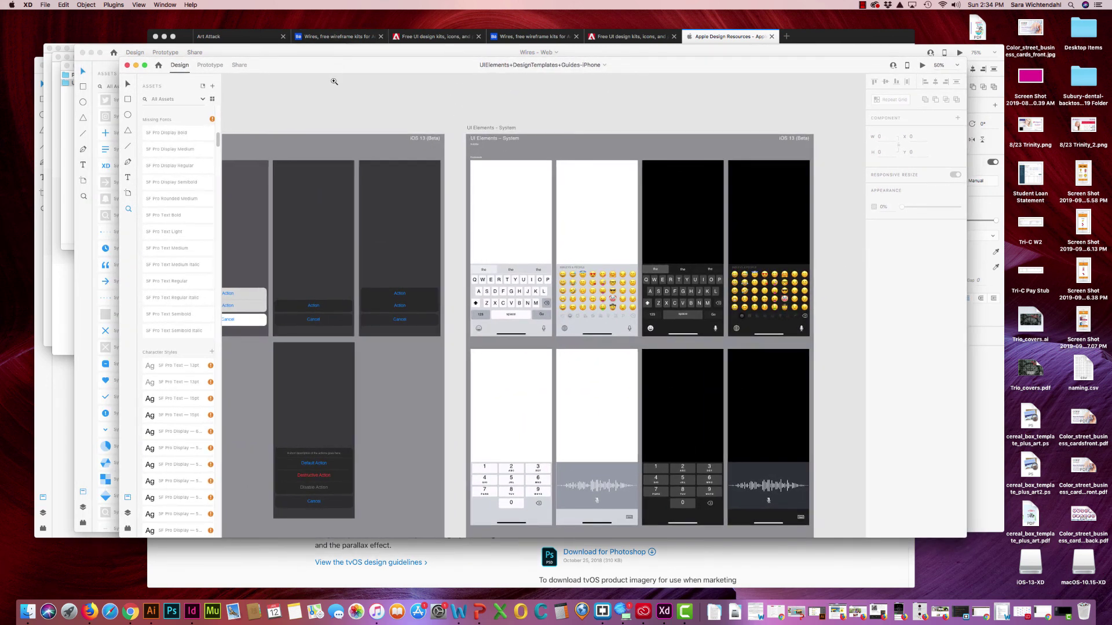